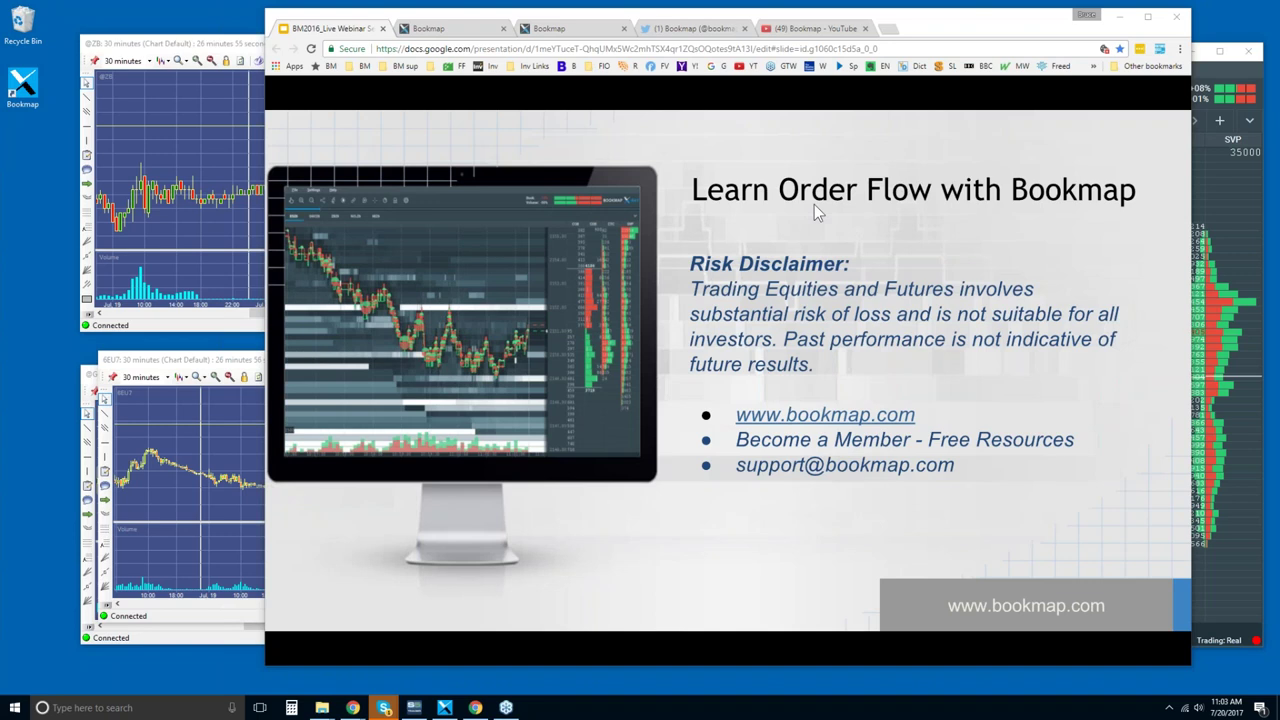
- Reposition and slightly enlarge the browser window, and open the Pricing section of the Bookmap website down to the plan feature lists
left_click_drag(963, 26, 861, 28)
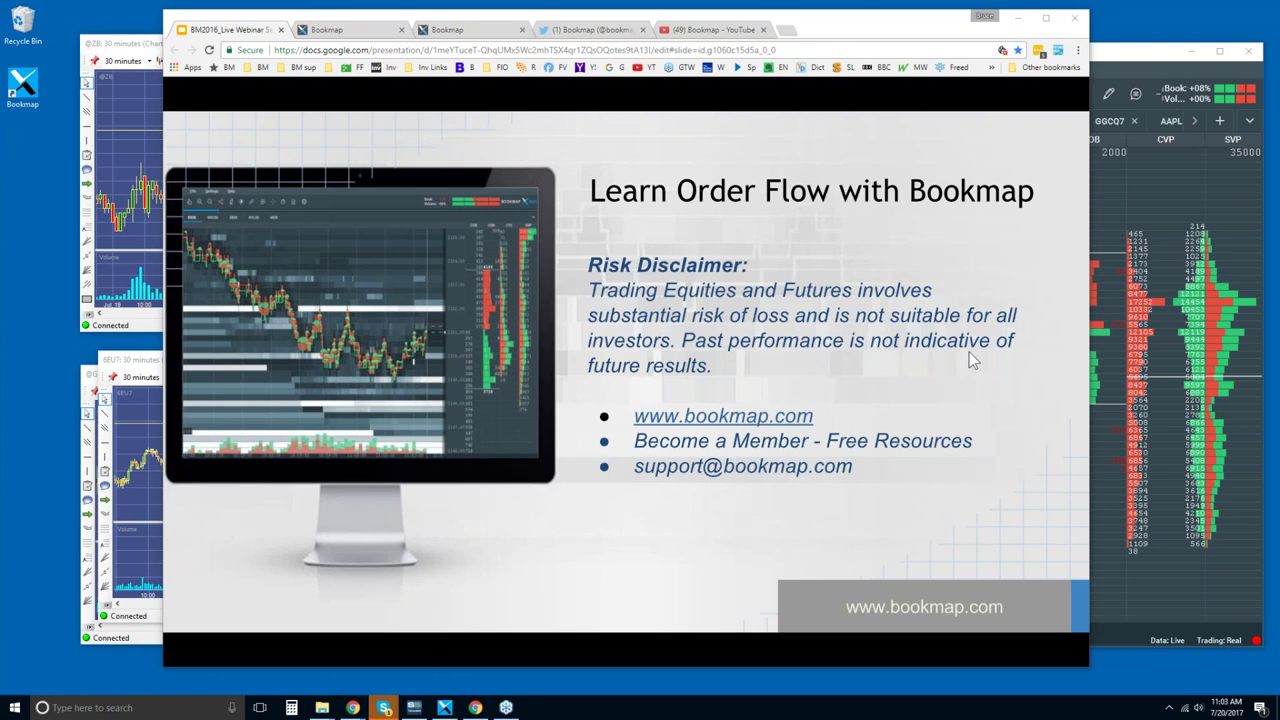
left_click_drag(1088, 667, 1107, 680)
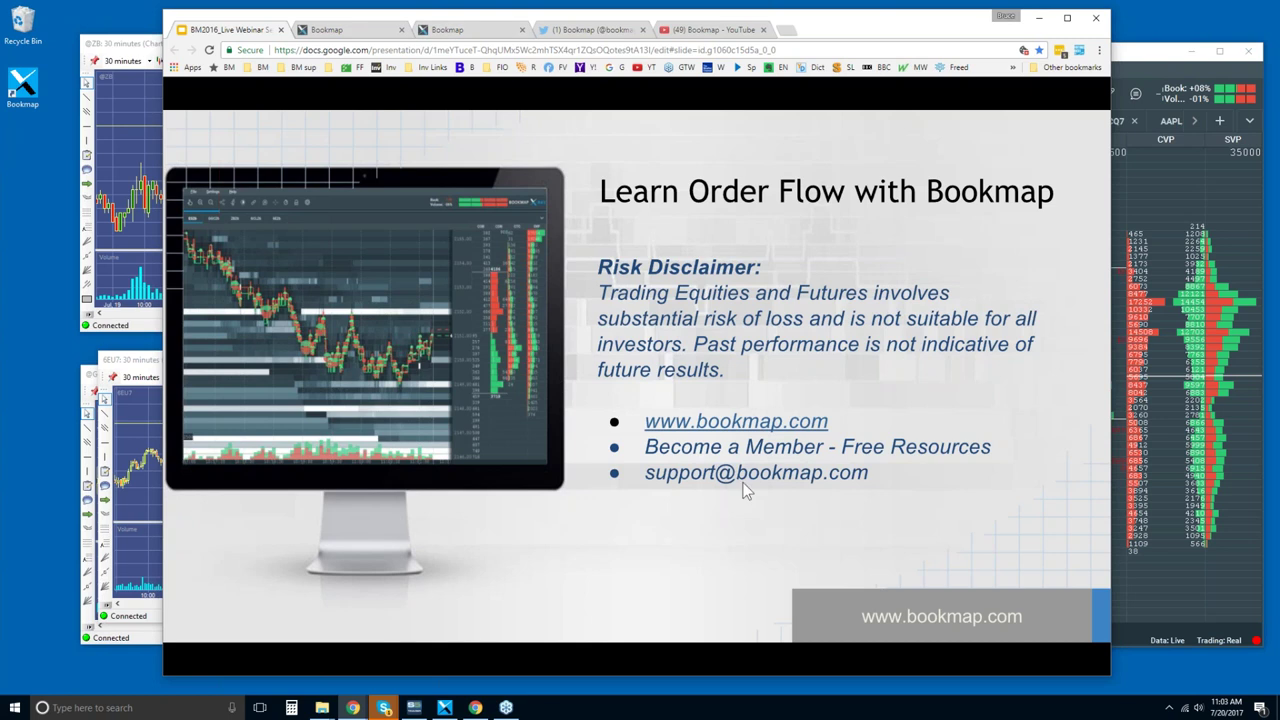
left_click(340, 30)
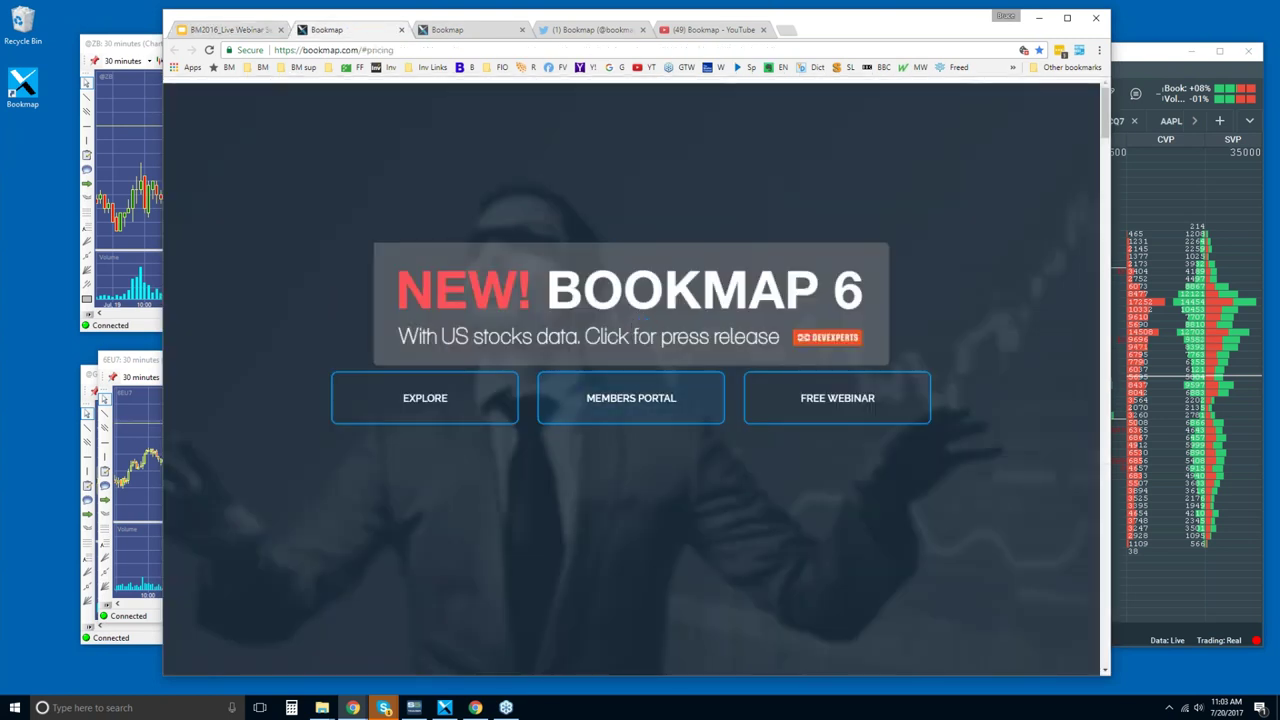
left_click(463, 400)
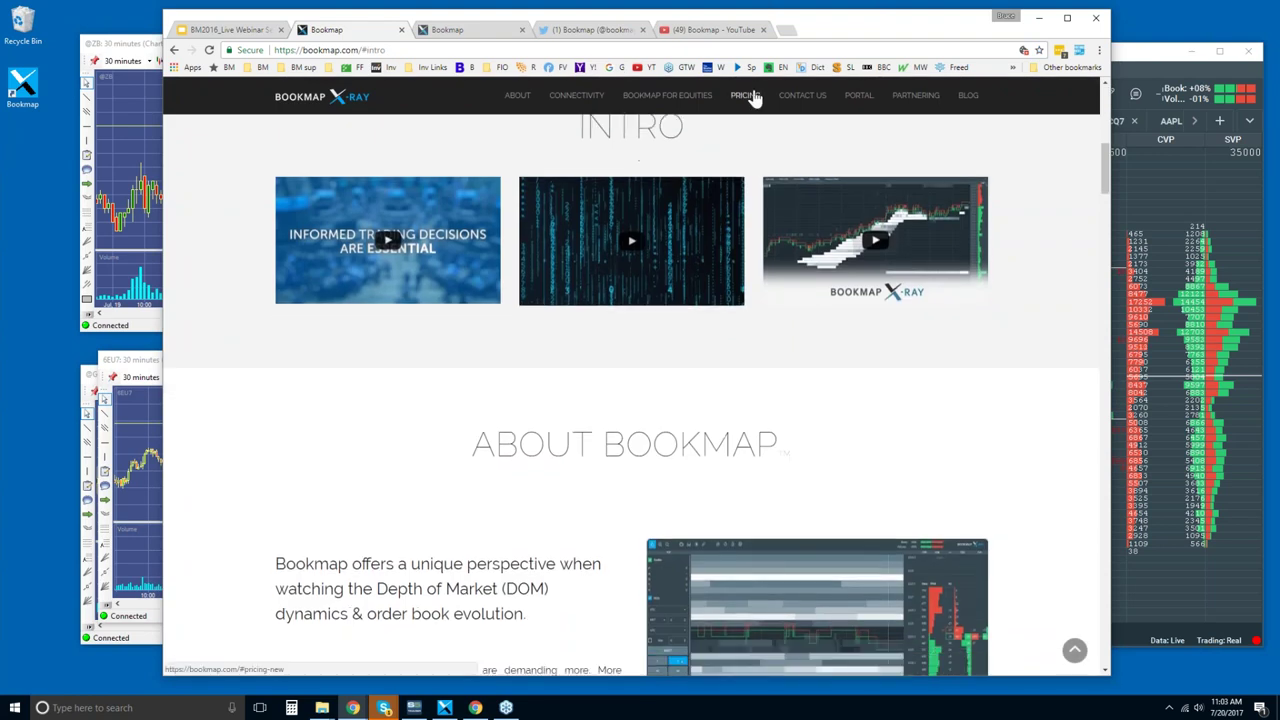
left_click(748, 96)
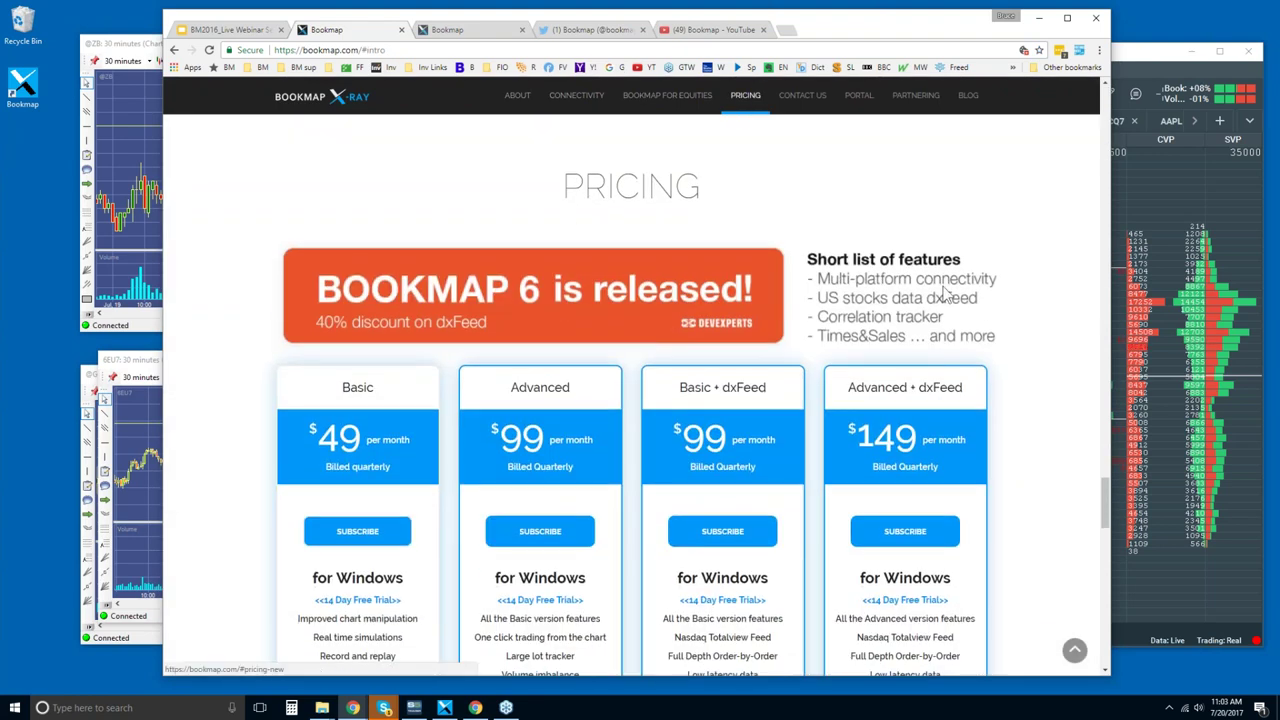
left_click_drag(1107, 510, 1108, 520)
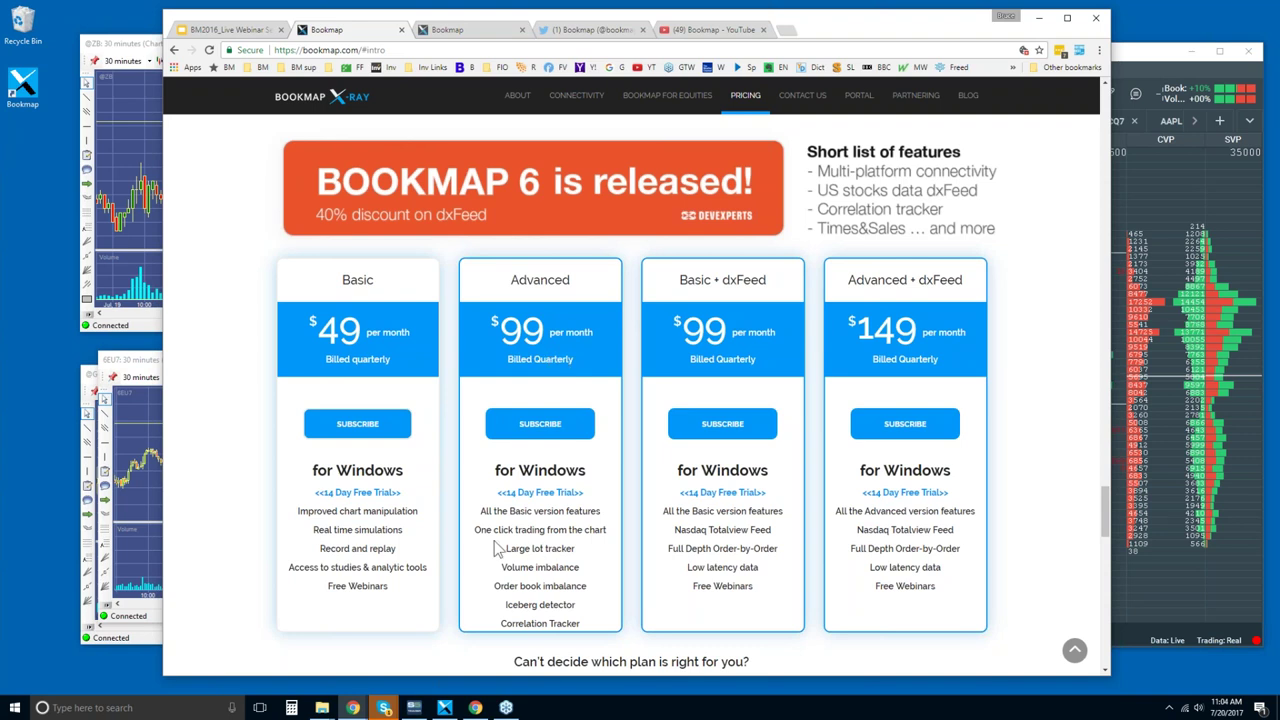
- Examine the Advanced plan's feature list, highlighting the added features, especially Iceberg detector and Correlation Tracker
left_click_drag(477, 530, 573, 622)
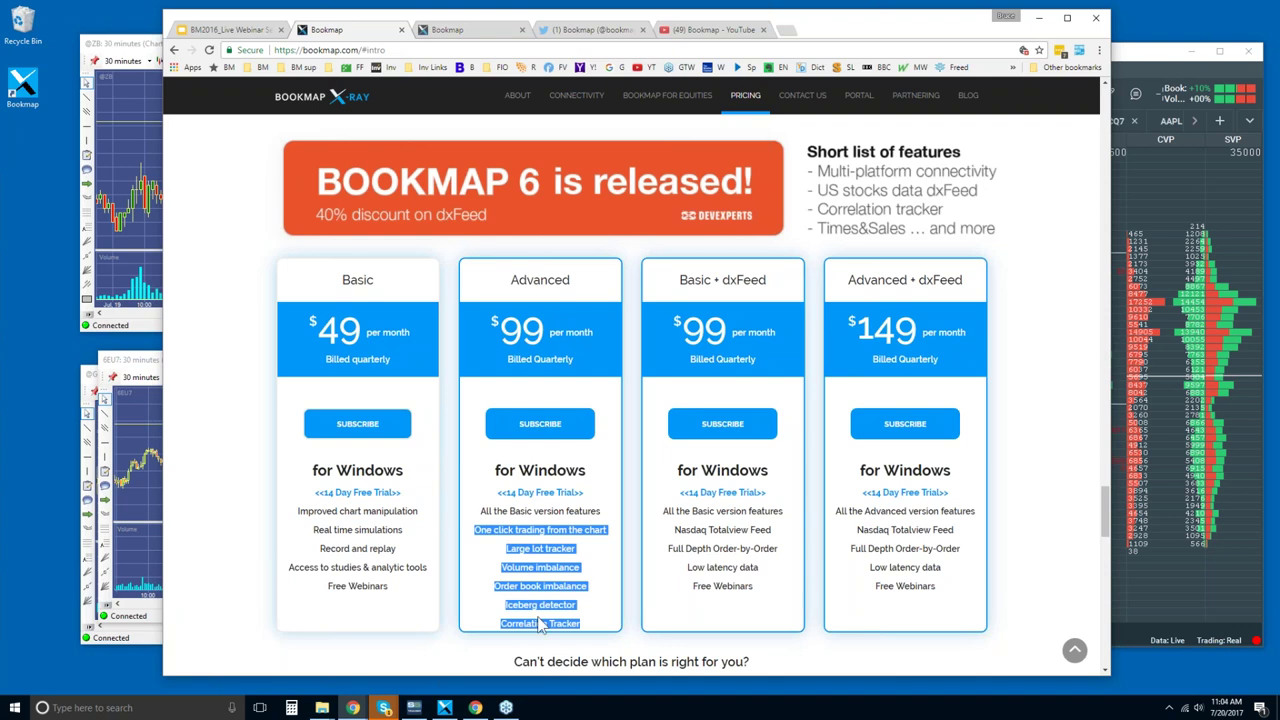
left_click_drag(505, 605, 577, 605)
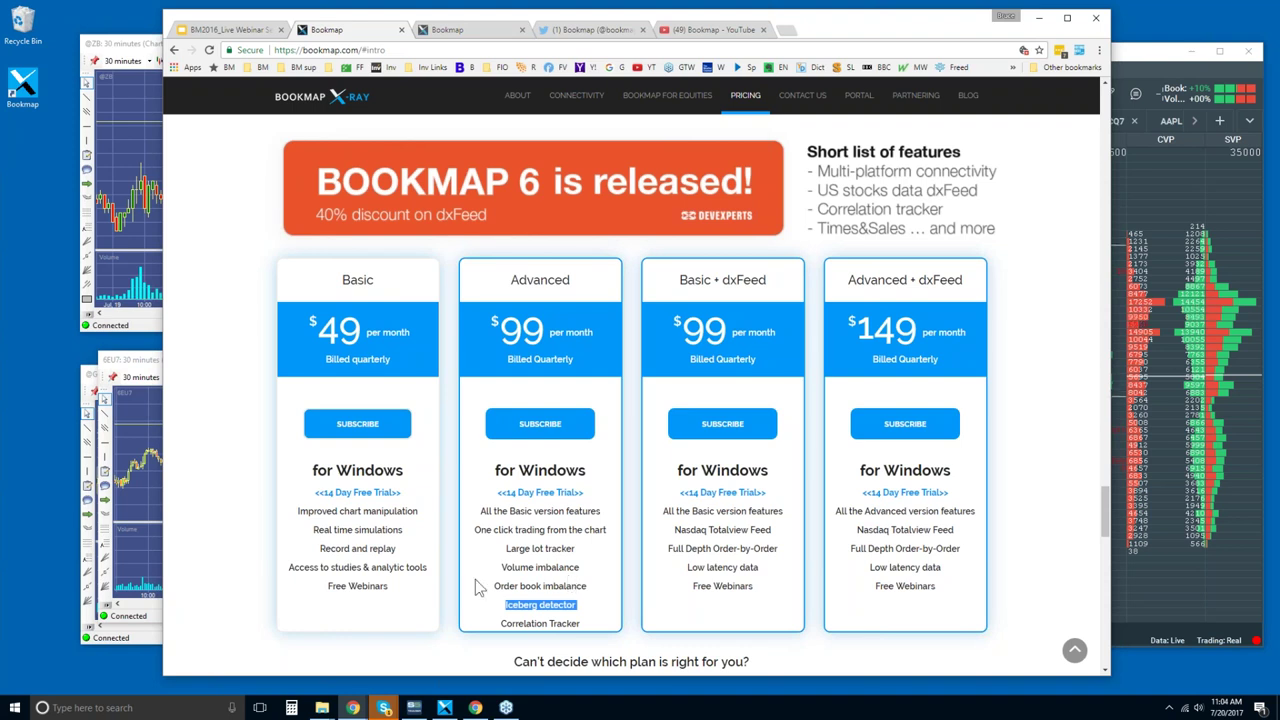
triple_click(548, 622)
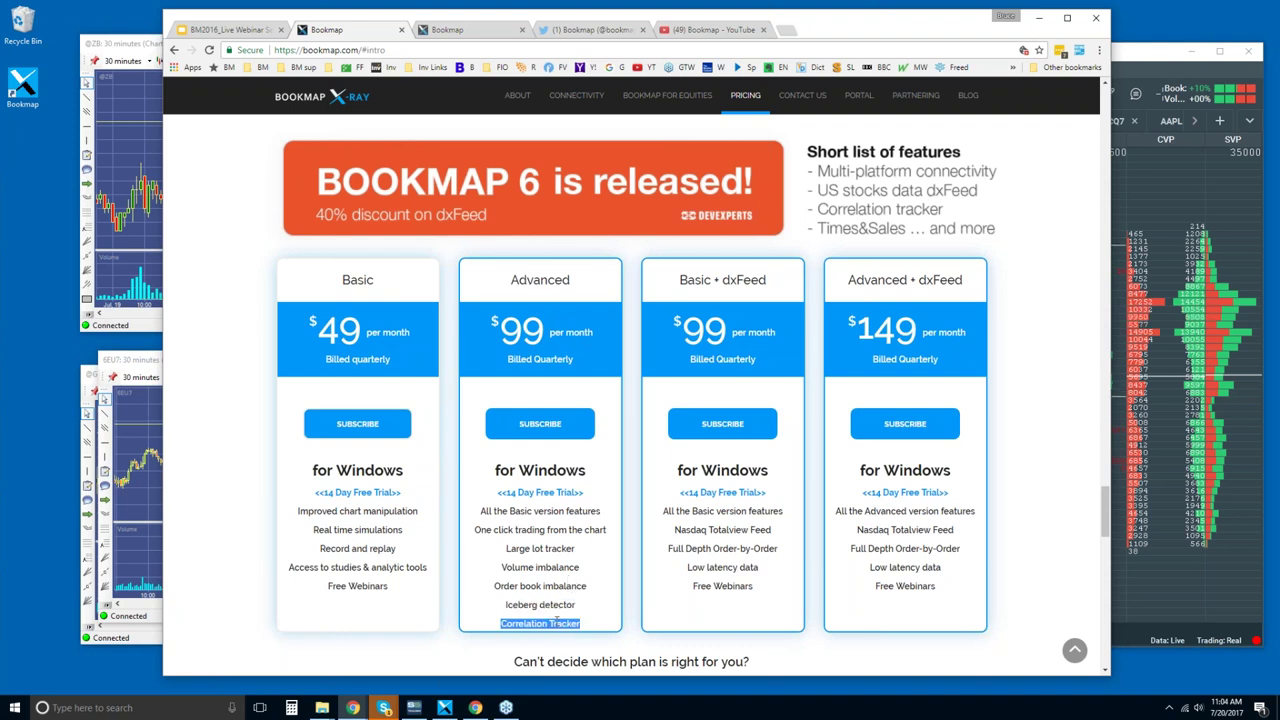
left_click(543, 605)
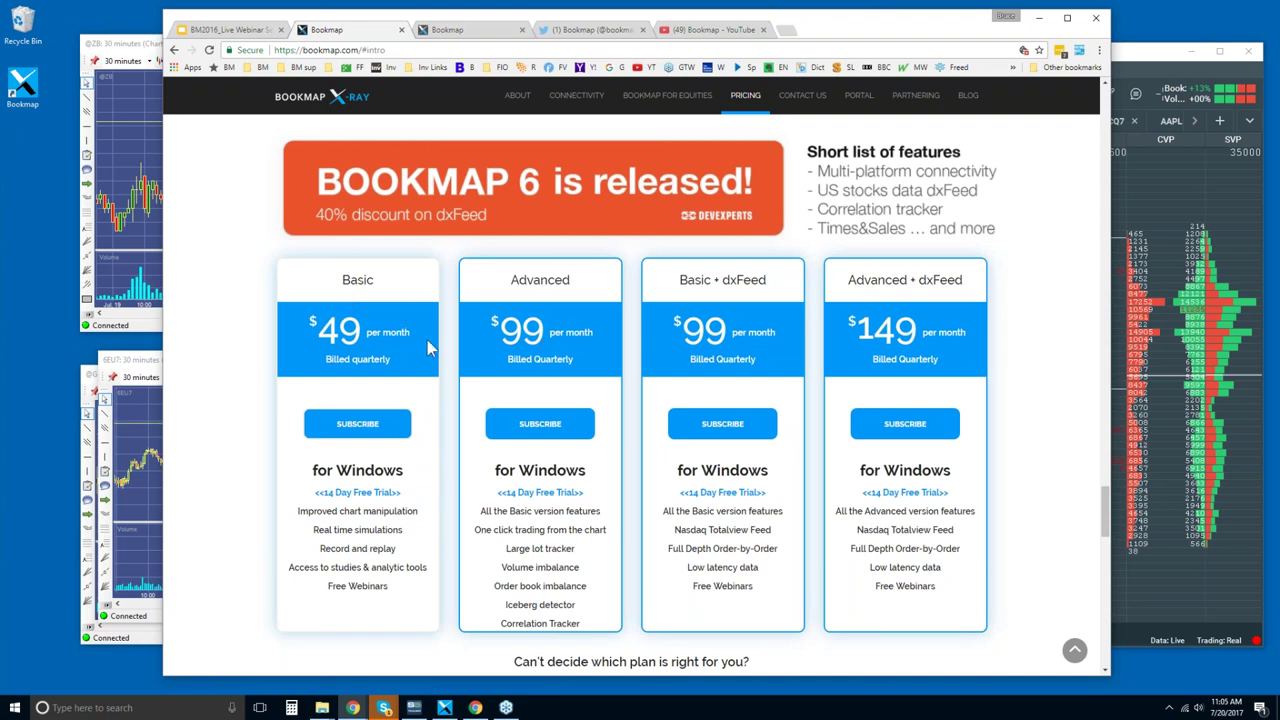
- Compare the plan options by highlighting dxFeed in Basic + dxFeed and the Basic and Advanced plan names
double_click(746, 280)
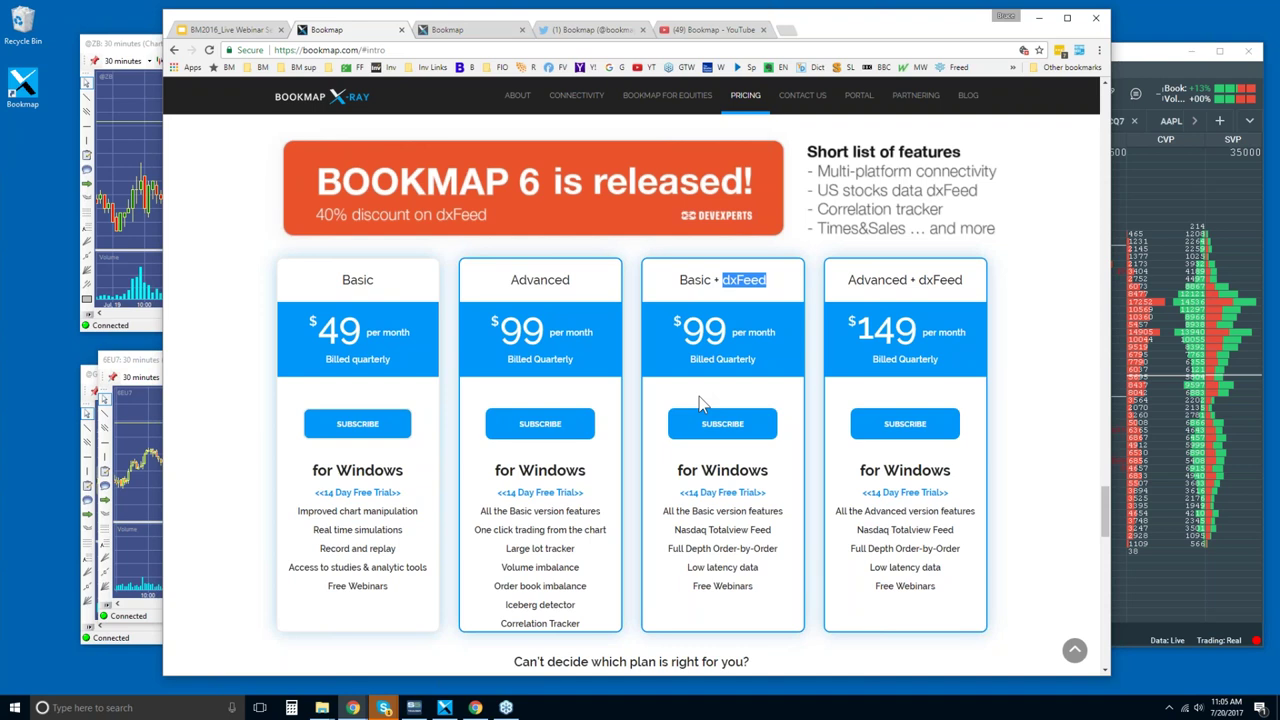
left_click(742, 400)
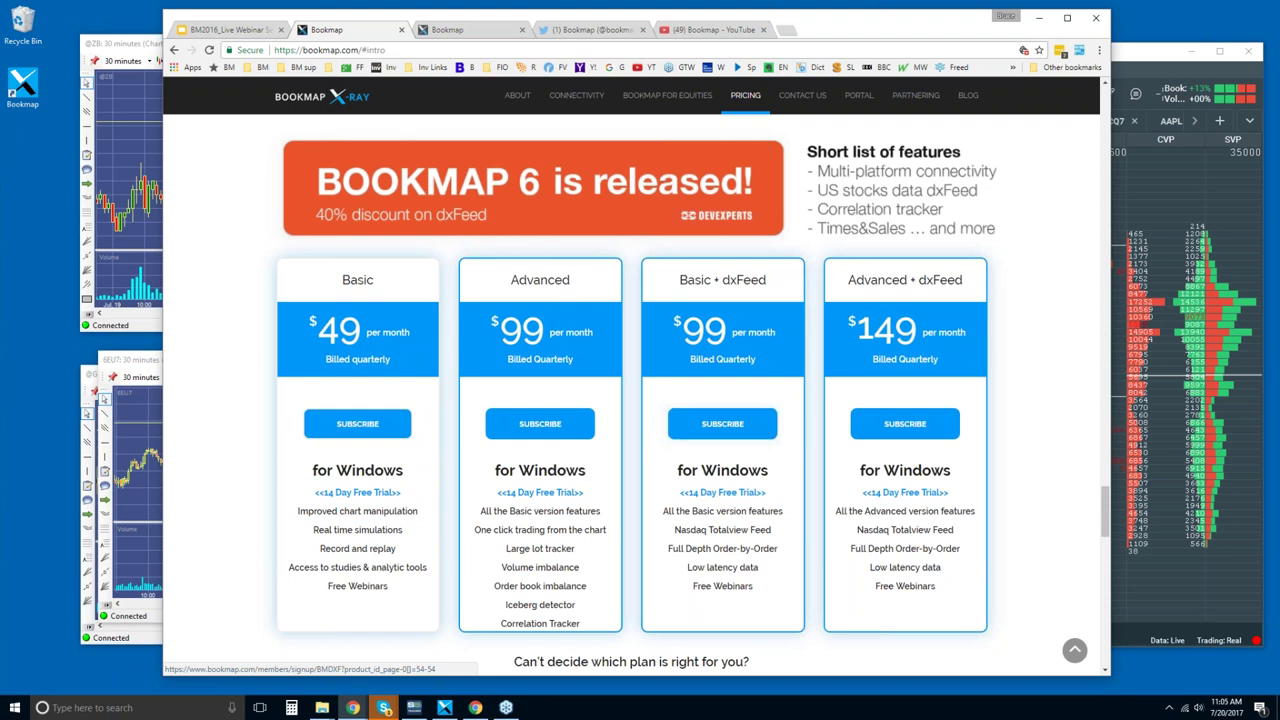
double_click(358, 280)
double_click(545, 280)
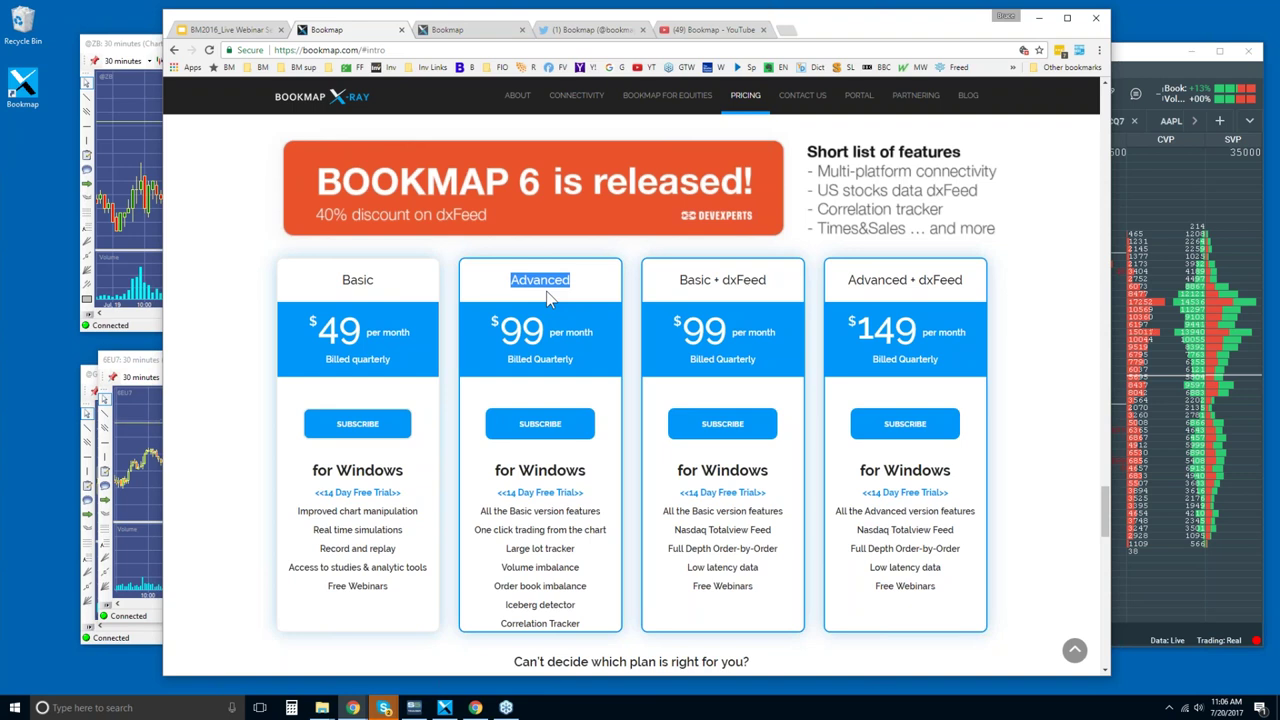
left_click(239, 176)
- Open the Bookmap Portal page and view its Features and Education sections
left_click(472, 29)
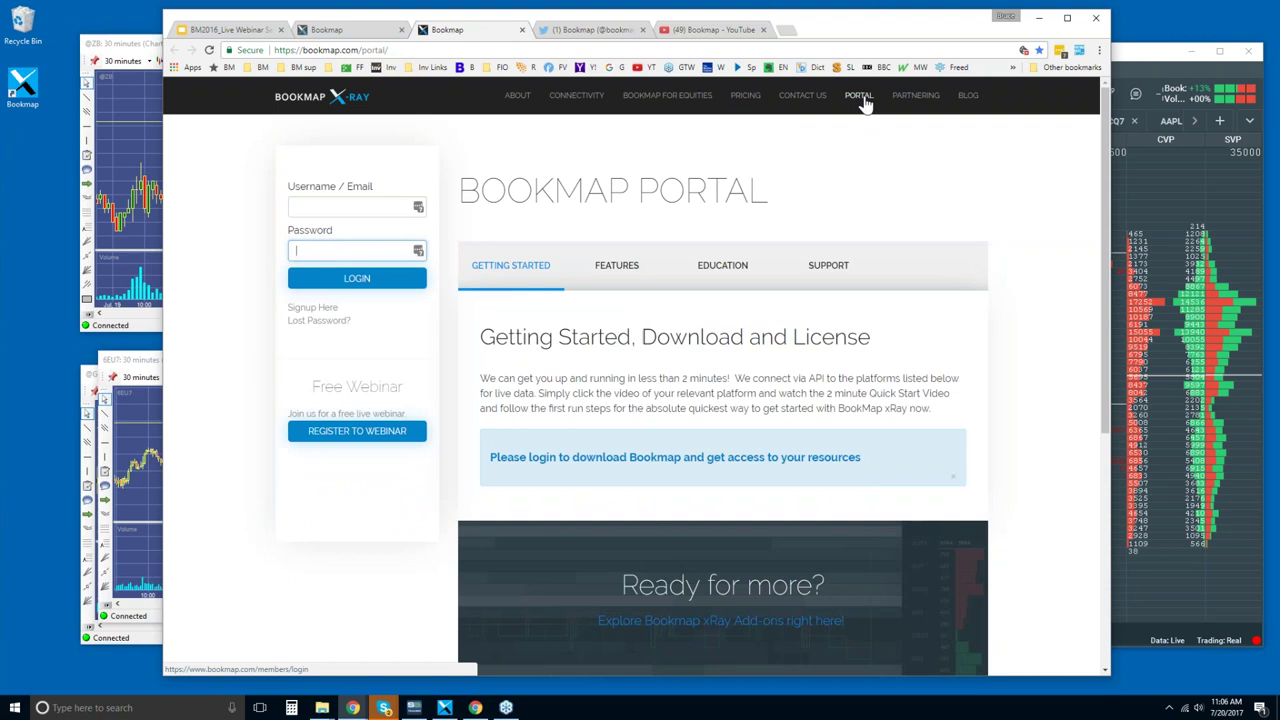
left_click(616, 265)
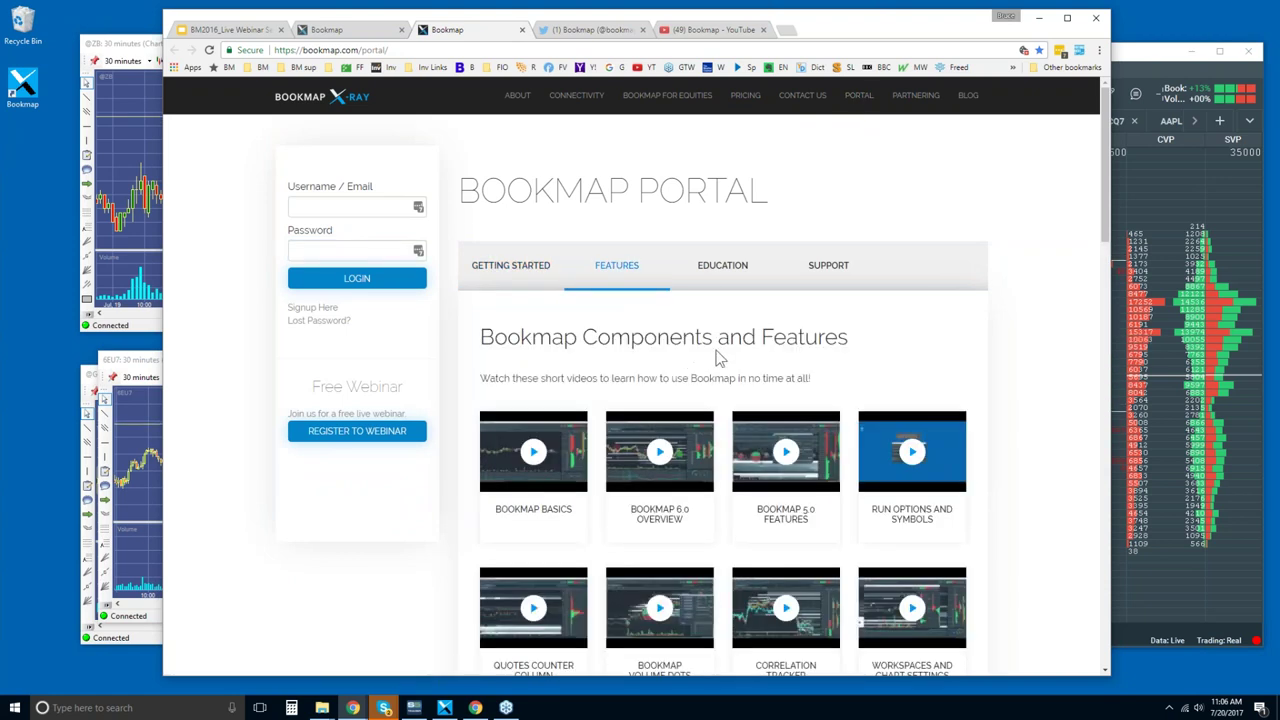
left_click(721, 265)
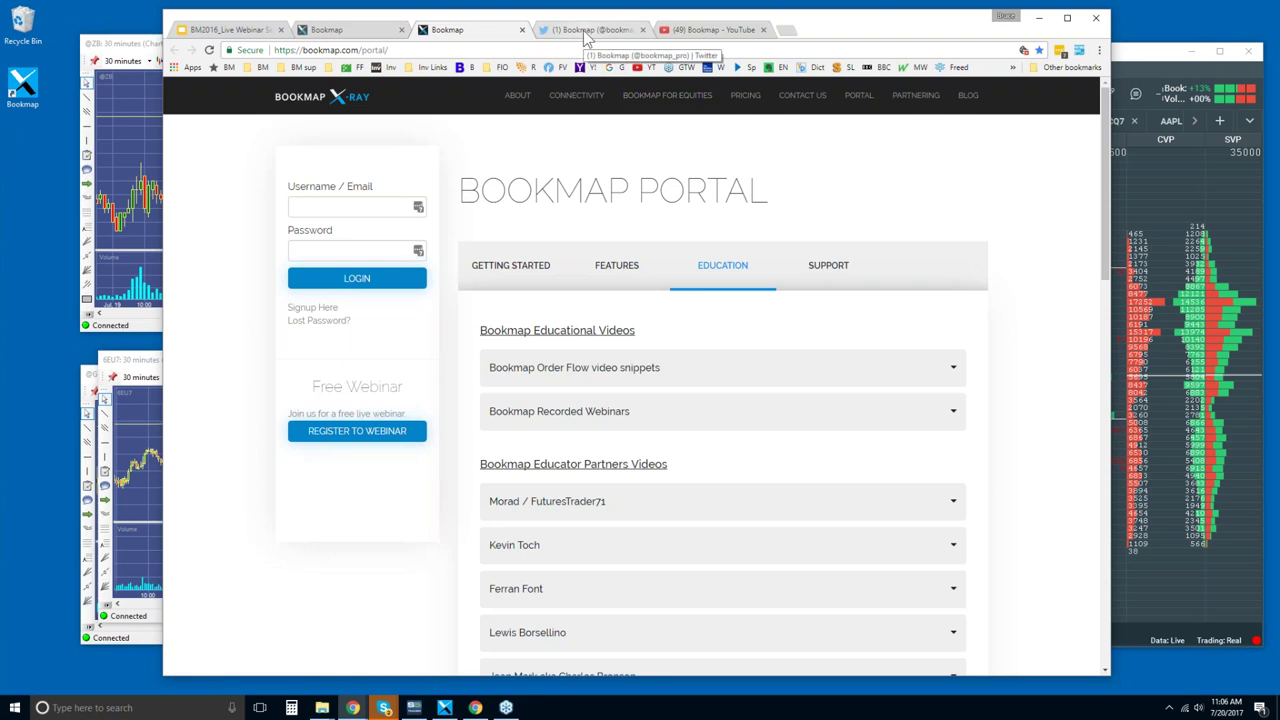
- View Bookmap's YouTube channel and Twitter profile, and return to the YouTube channel page
left_click(701, 32)
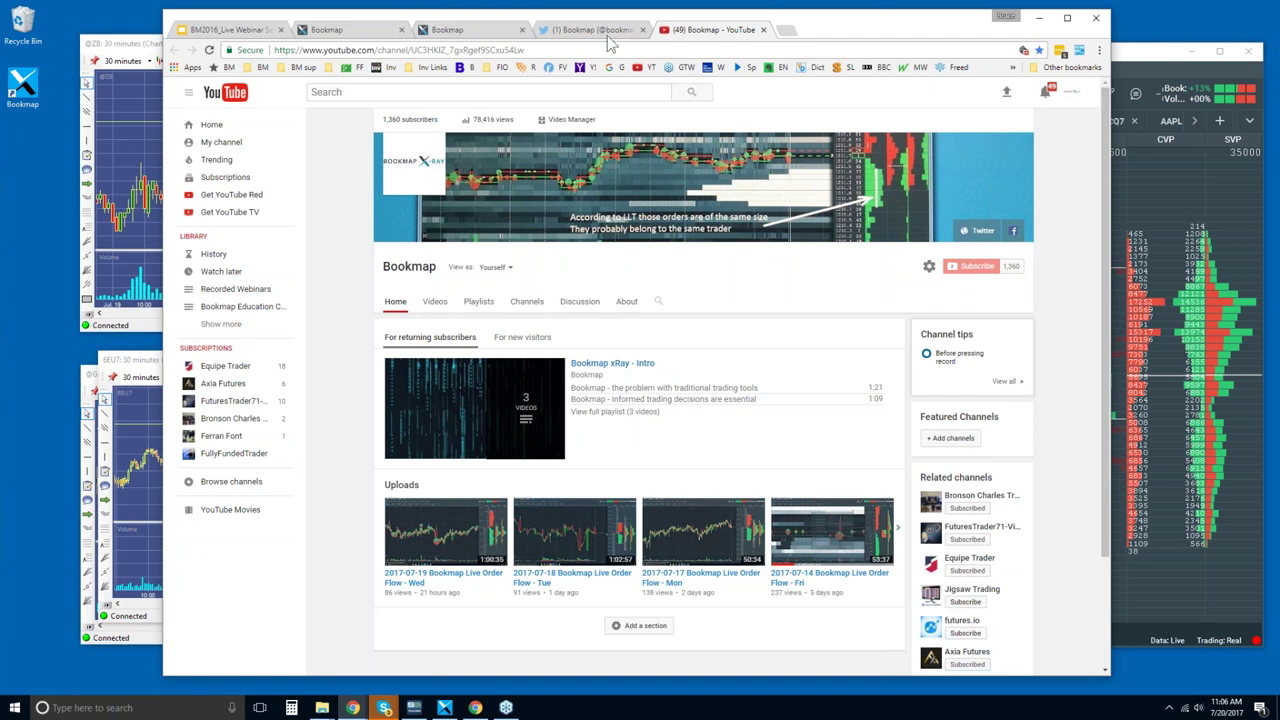
left_click(606, 34)
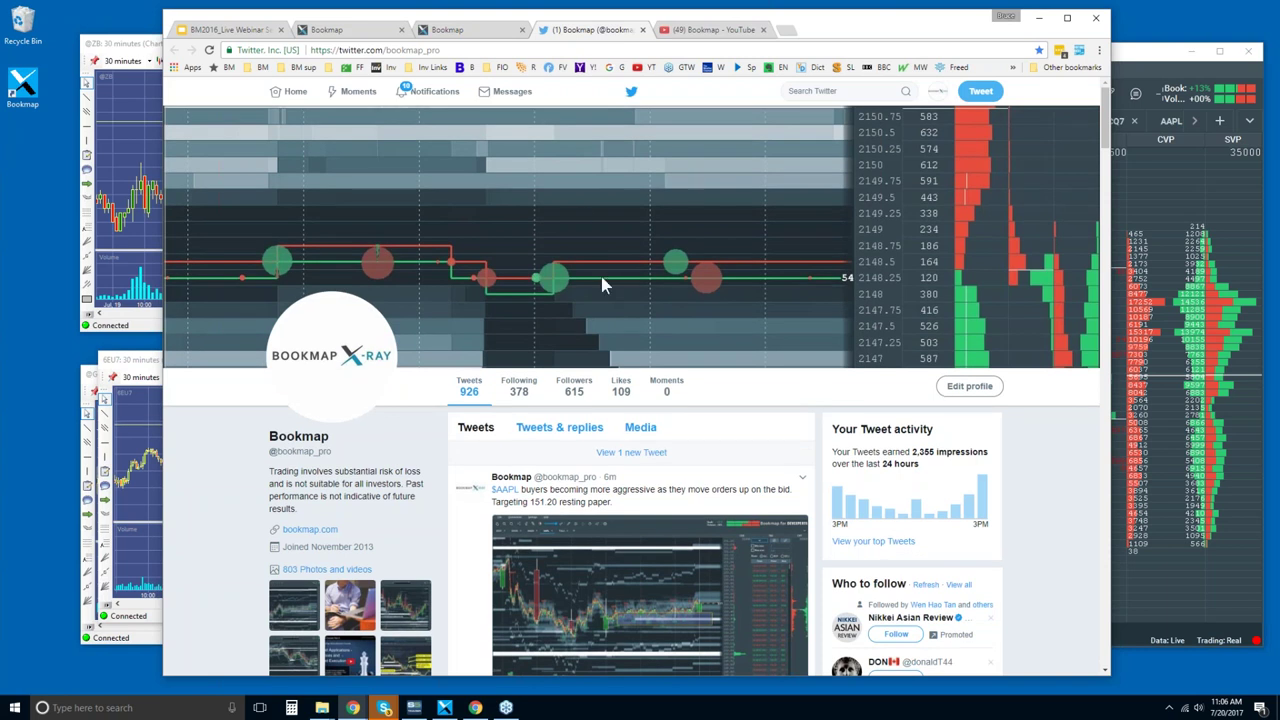
left_click(1127, 63)
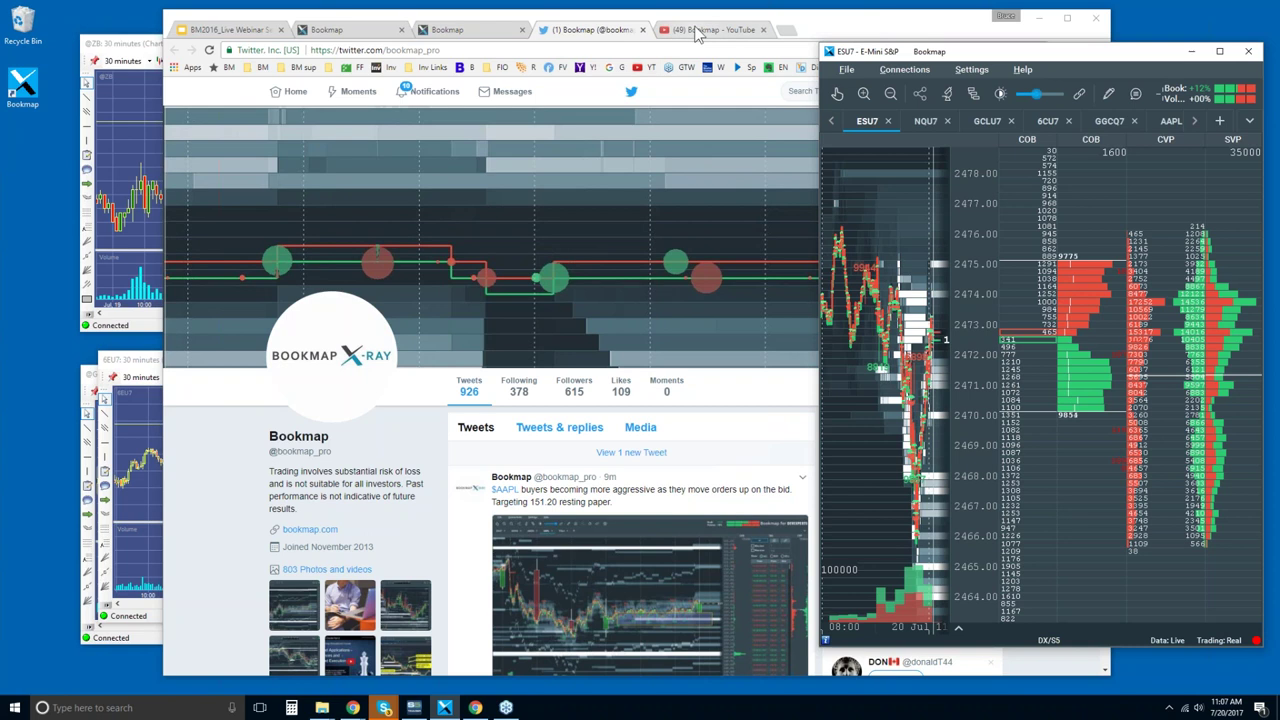
left_click(706, 30)
left_click_drag(845, 20, 842, 30)
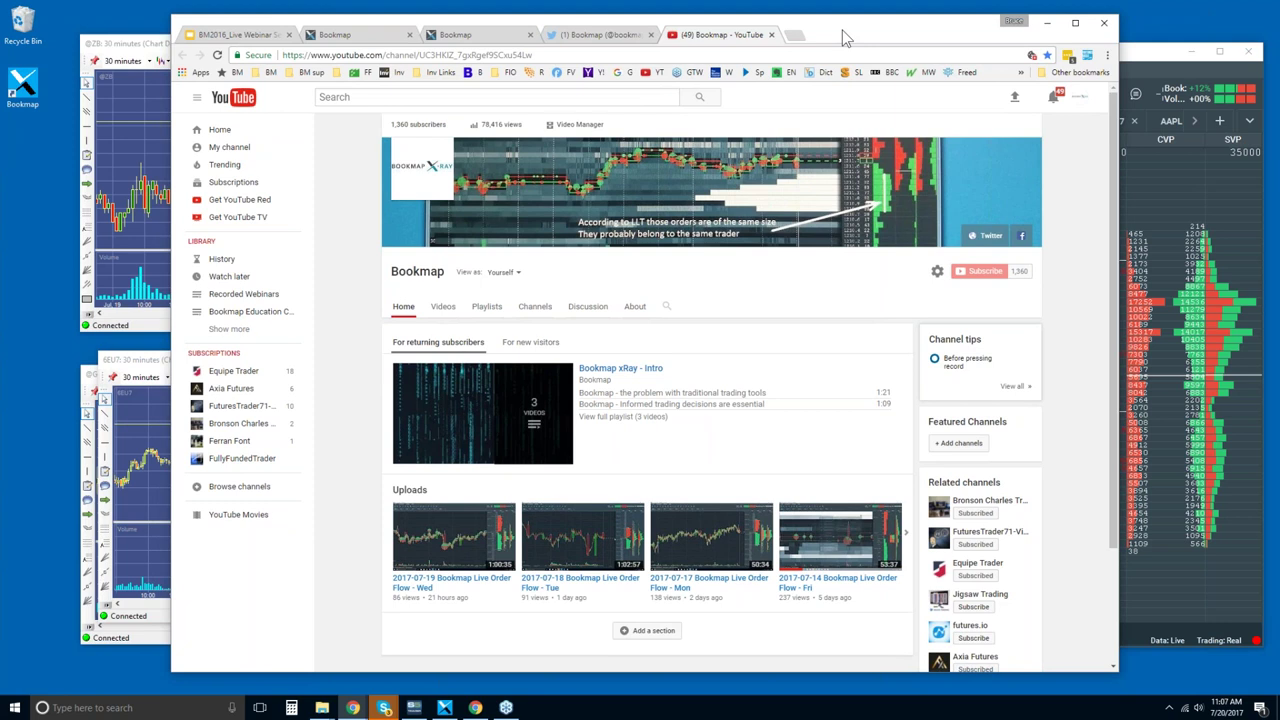
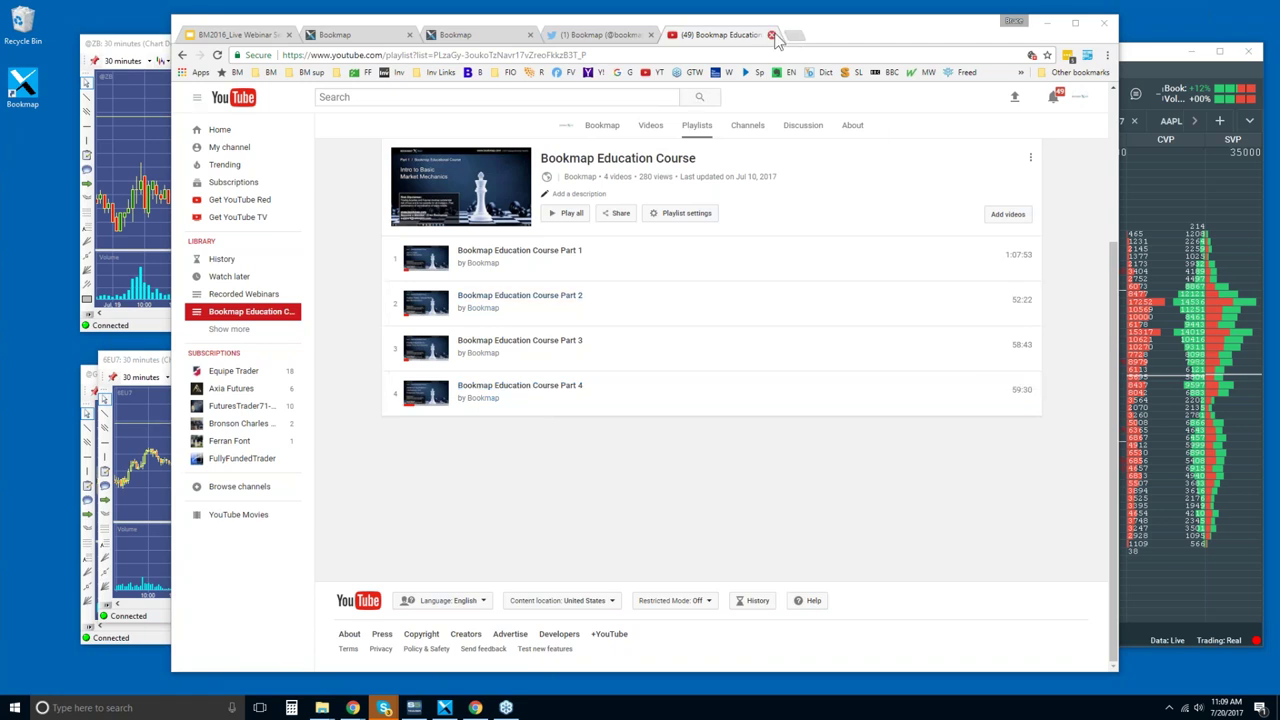
left_click_drag(808, 31, 818, 31)
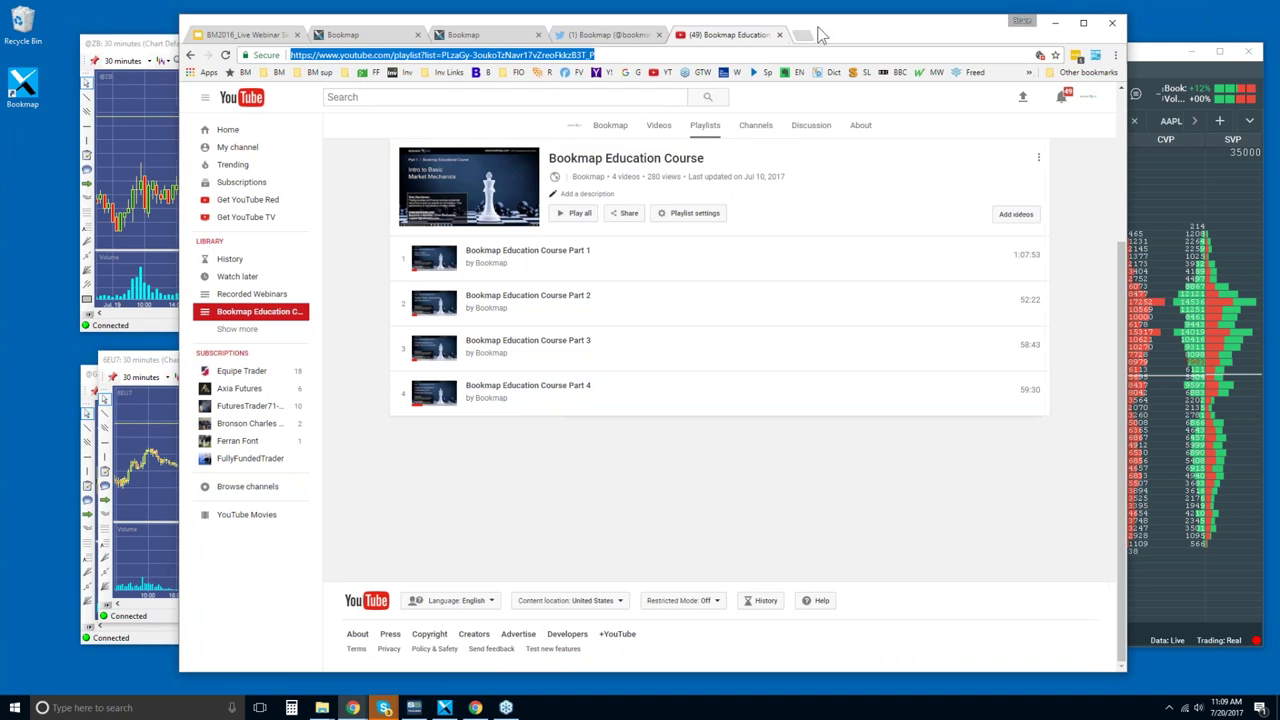
left_click(849, 56)
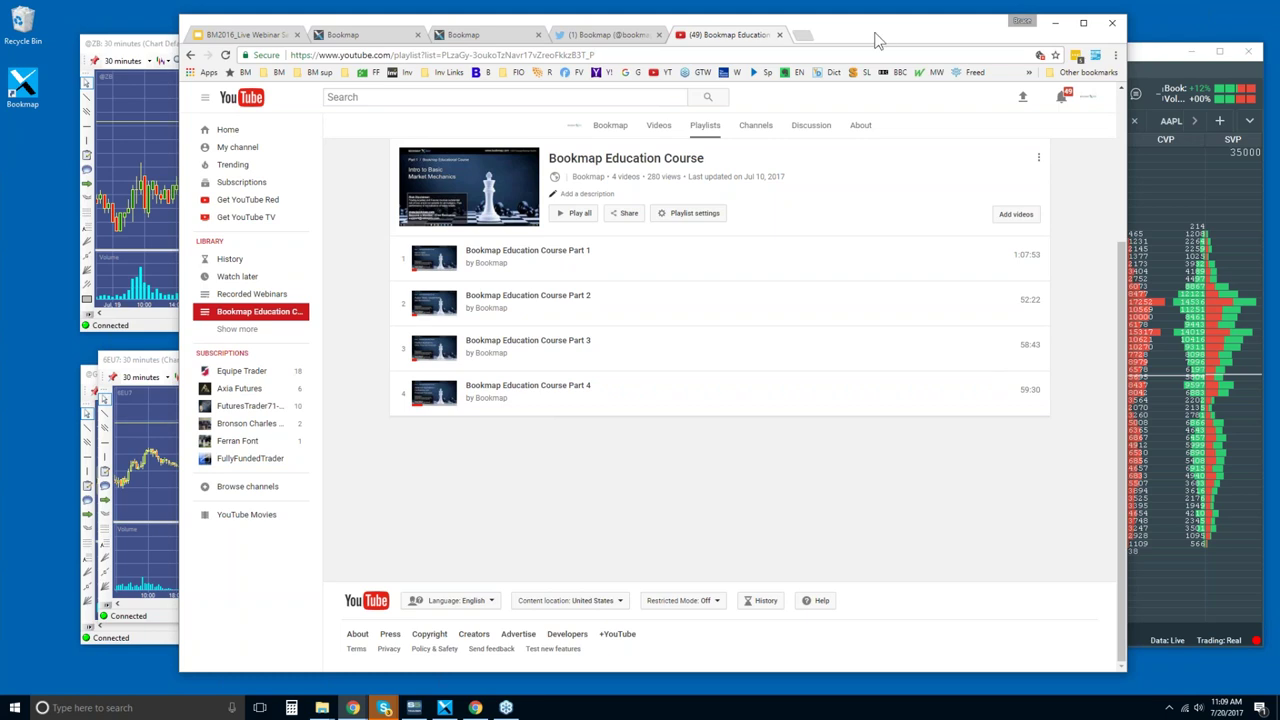
left_click_drag(876, 40, 870, 41)
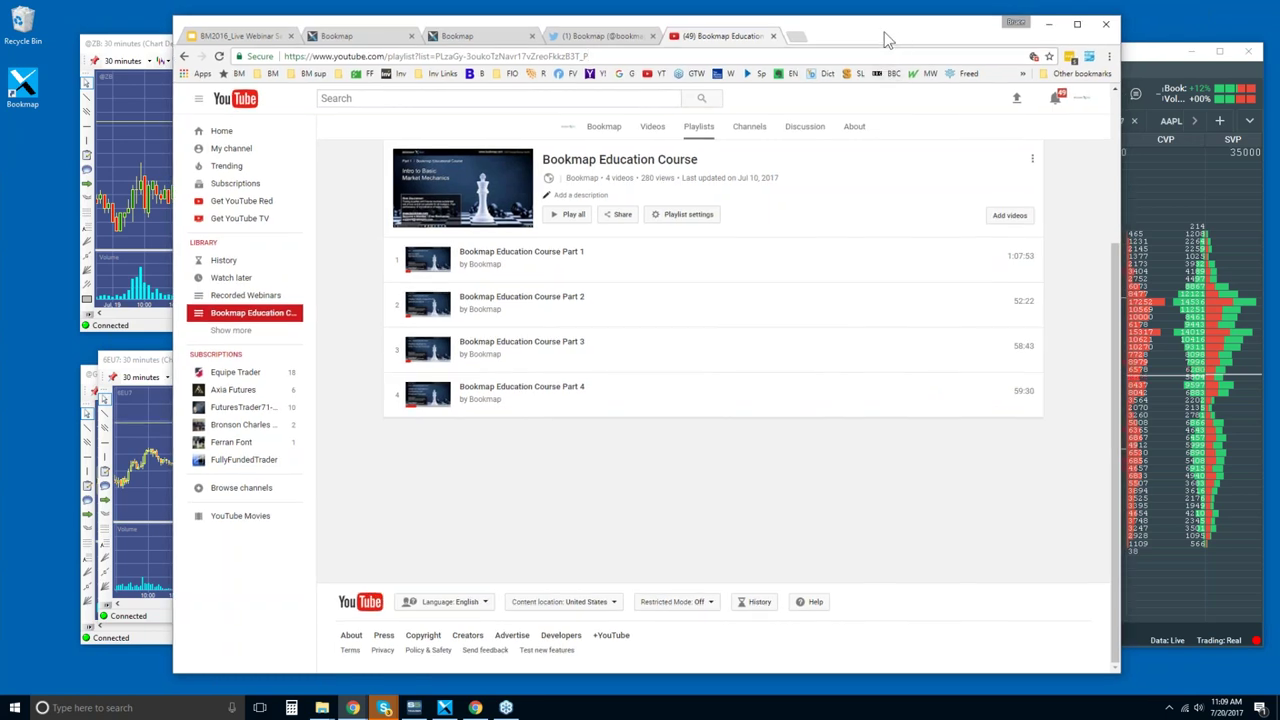
left_click(1128, 60)
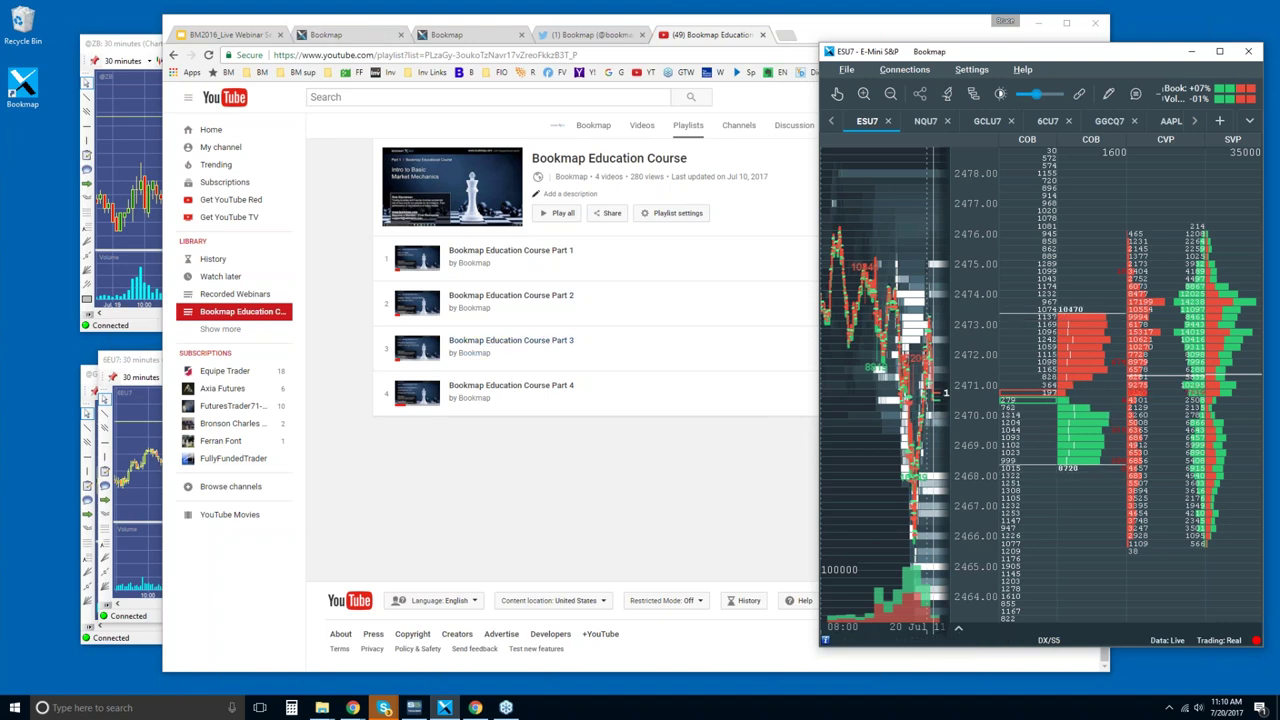
left_click(195, 62)
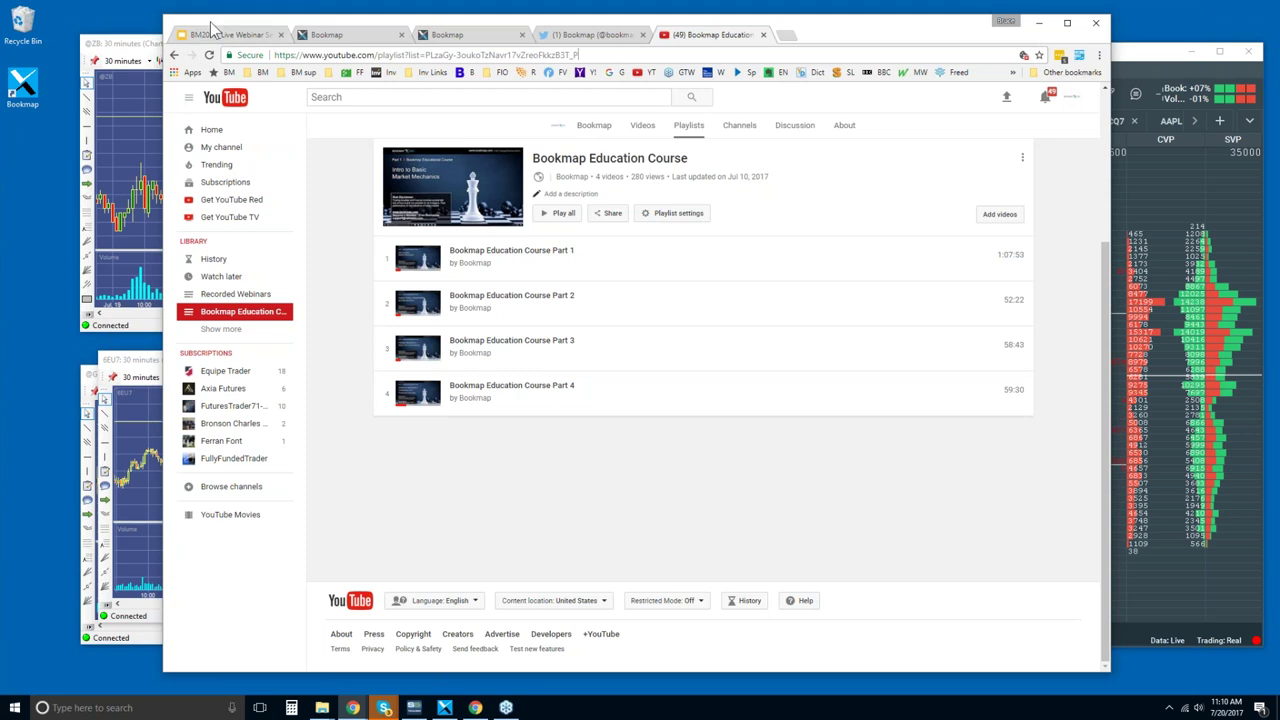
- Bring the Bookmap and futures chart windows in front of the browser, and examine the one-hour ES and 30-minute GGC charts
left_click(1142, 62)
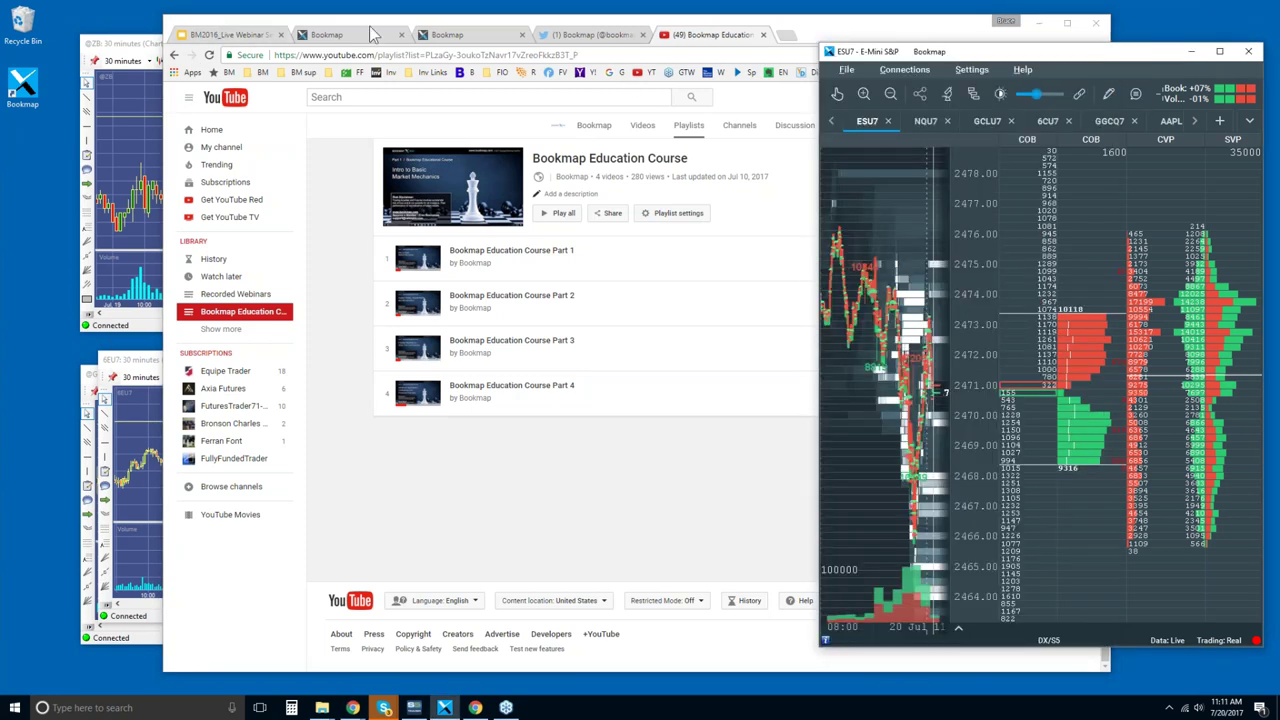
left_click(134, 46)
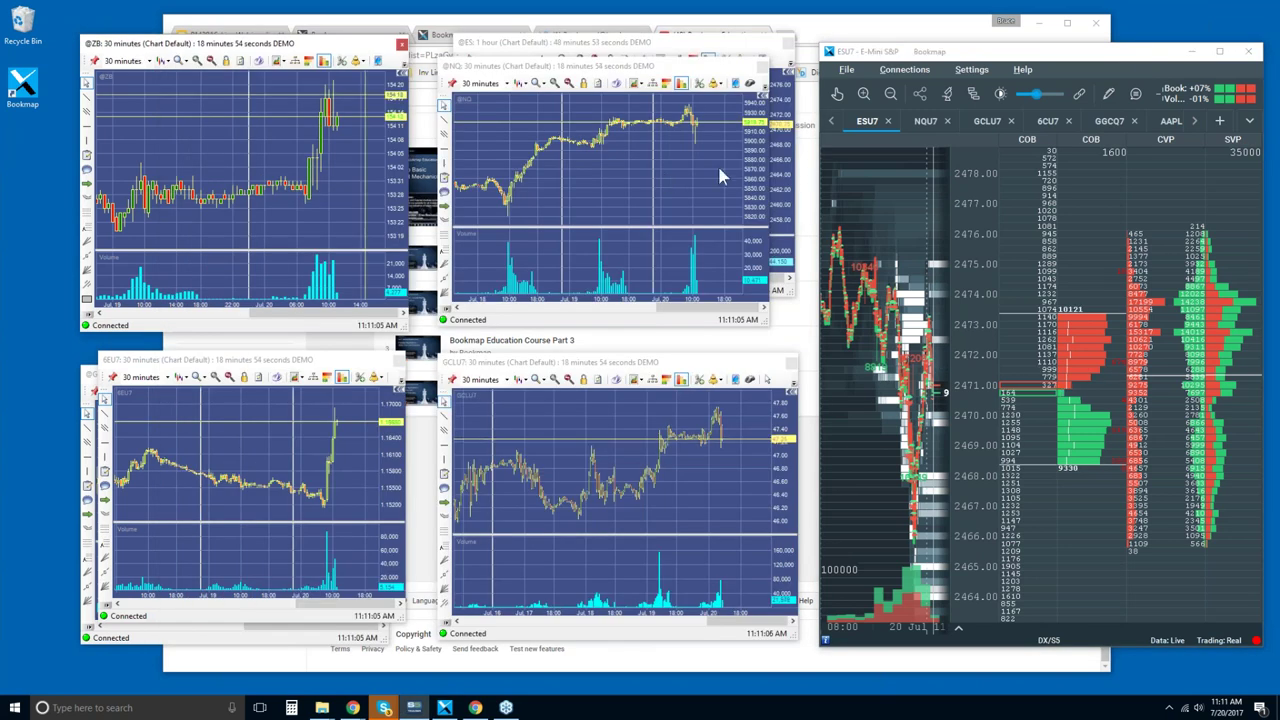
left_click(620, 42)
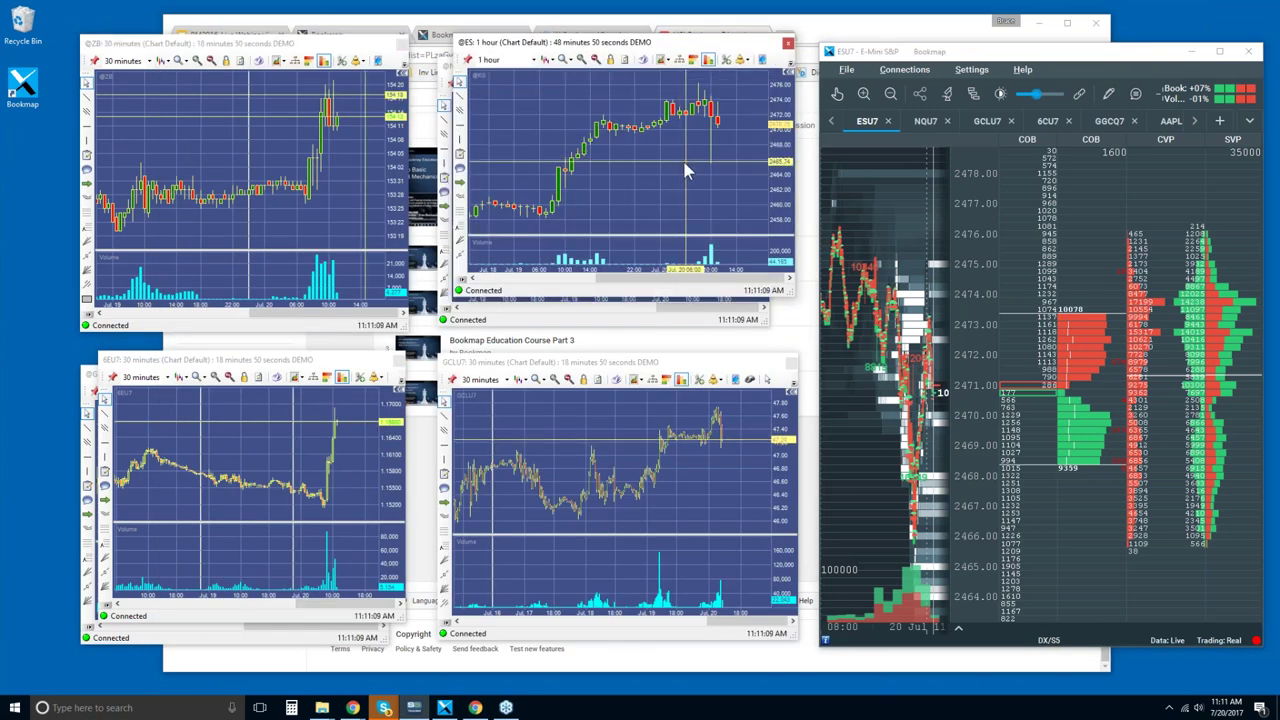
scroll(682, 157, "down", 2)
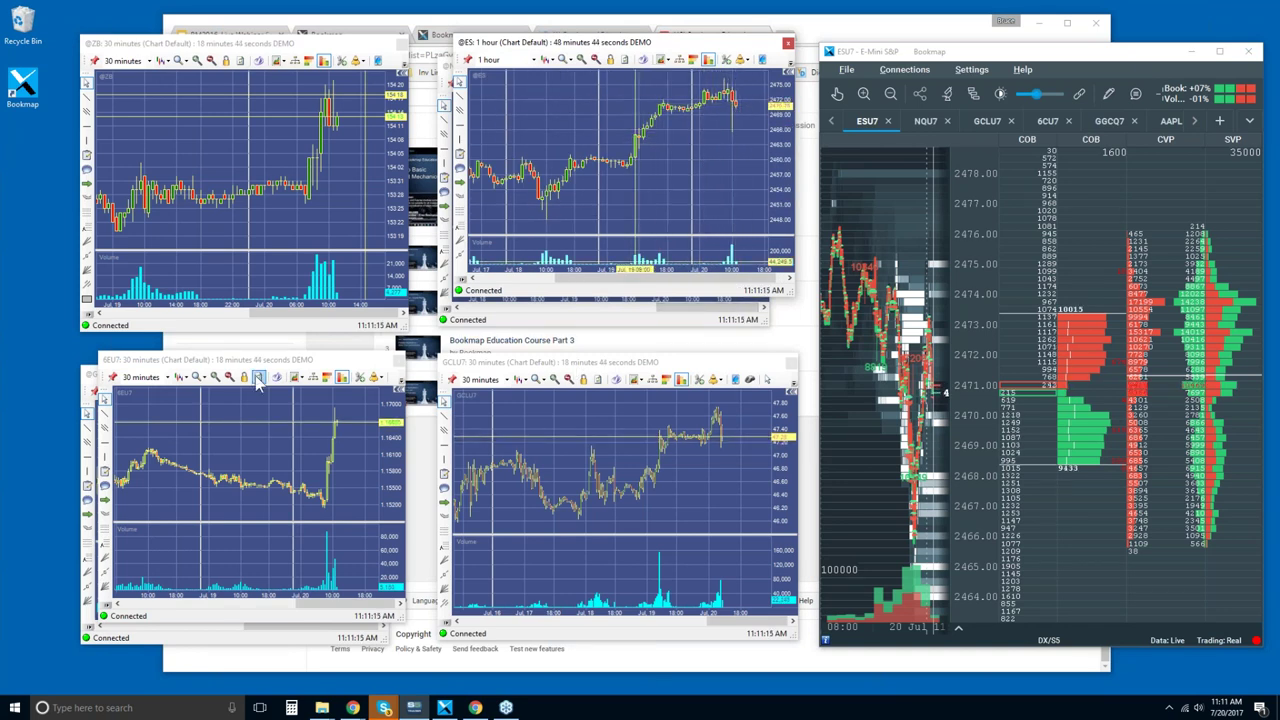
left_click(90, 376)
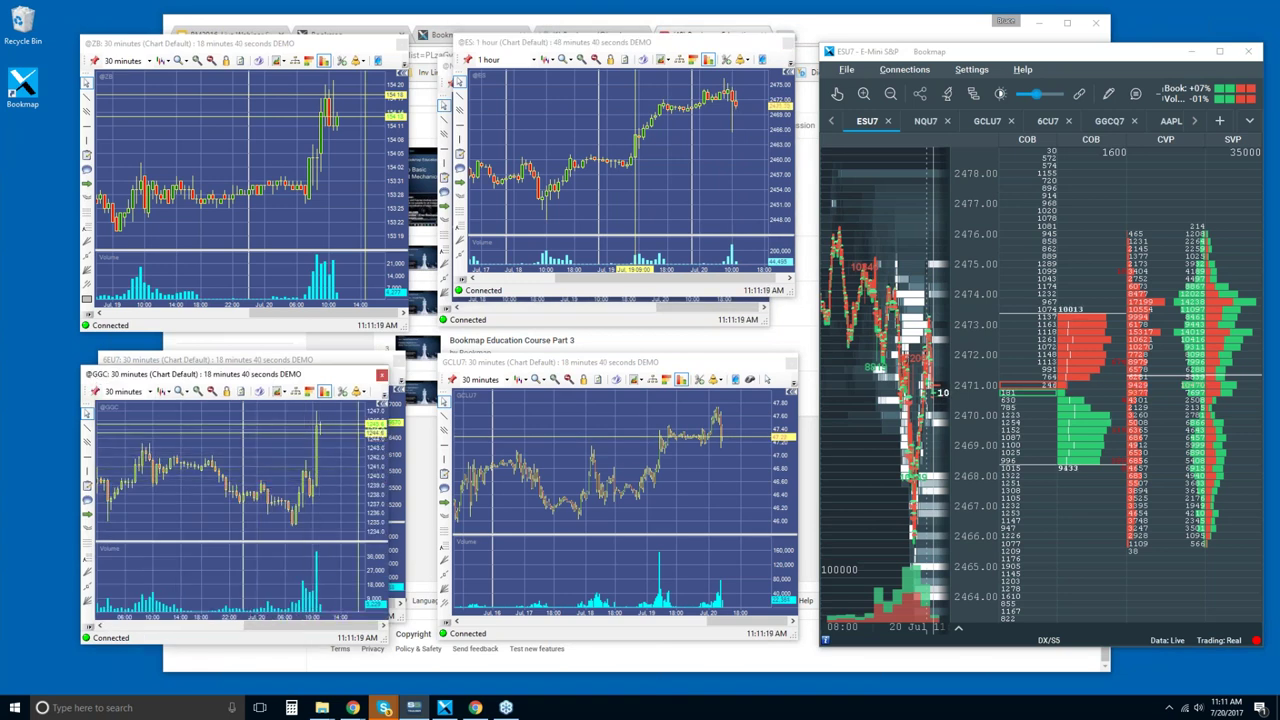
- Maximize the Bookmap window and turn off the Extended, Heatmap and Indicators layers on the ESU7 chart
left_click(1040, 58)
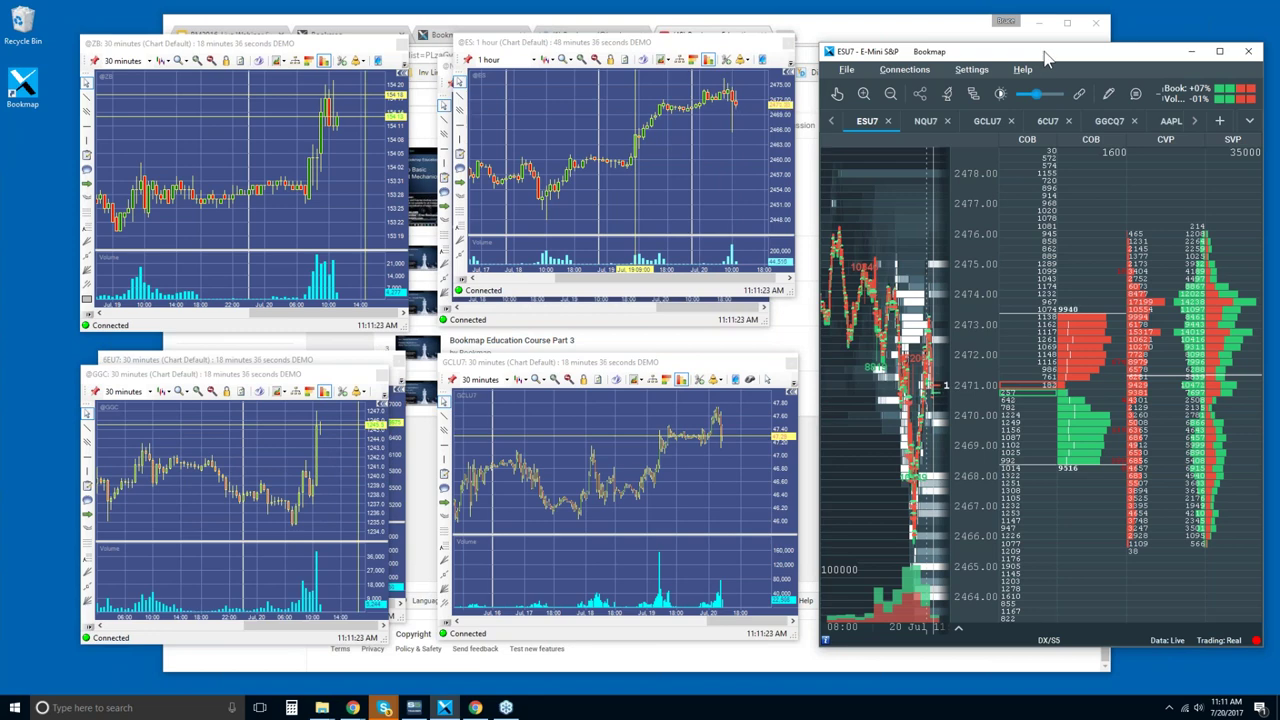
double_click(1040, 52)
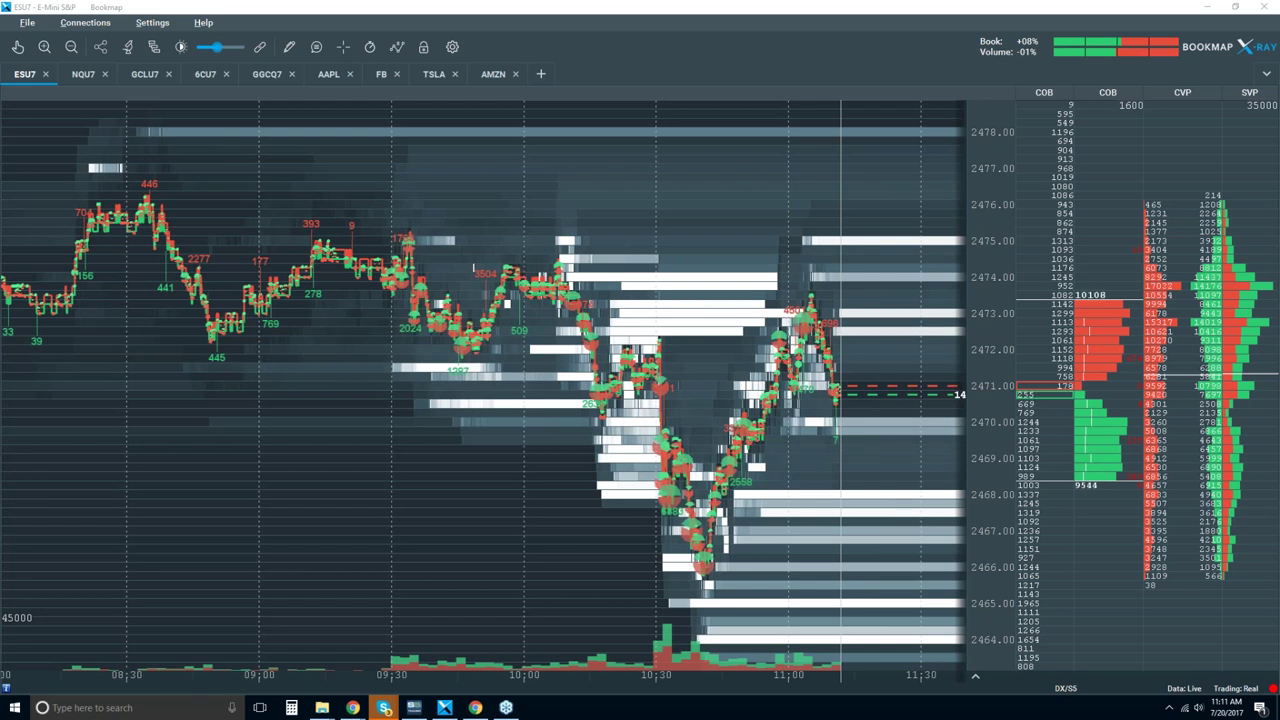
left_click(397, 47)
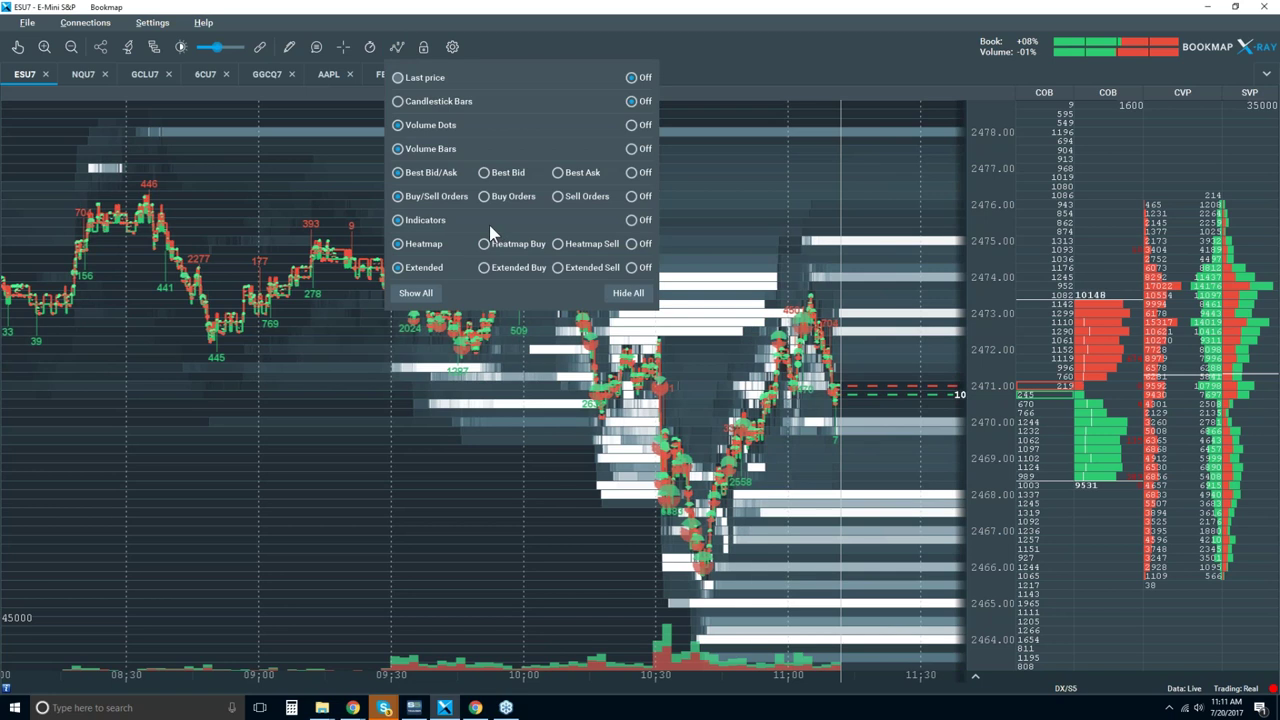
left_click(632, 267)
left_click(632, 243)
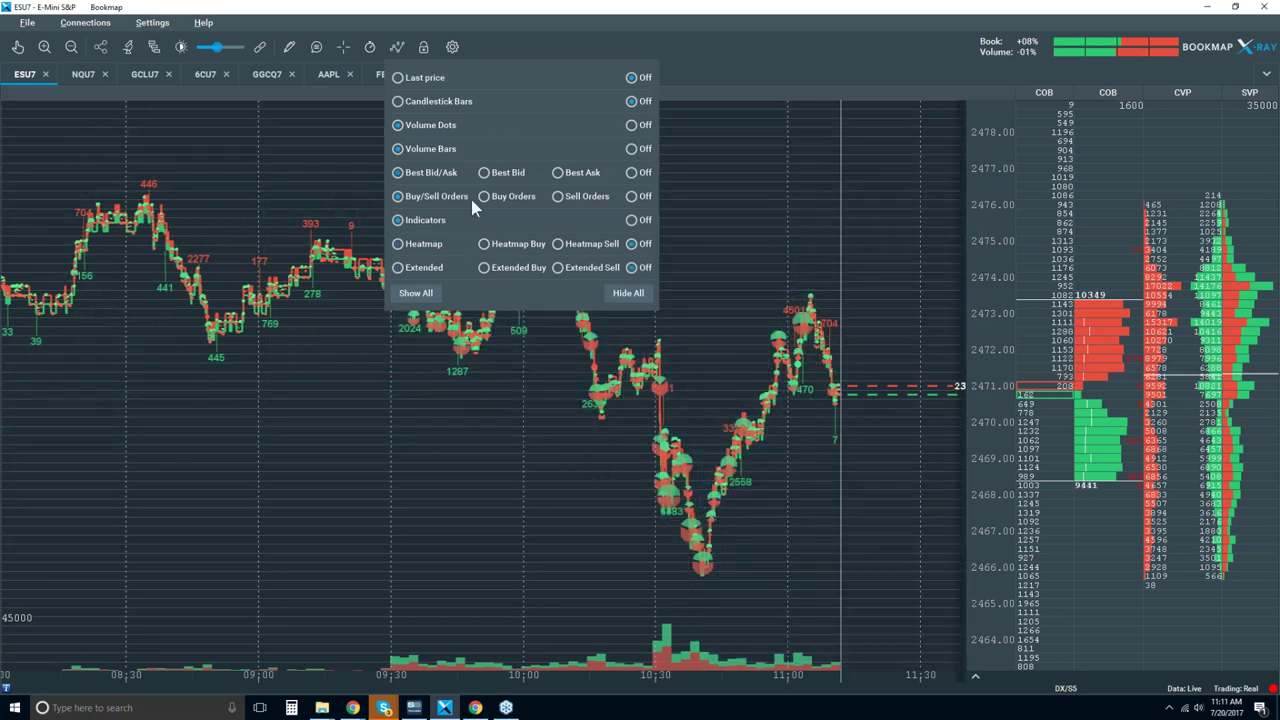
left_click(631, 219)
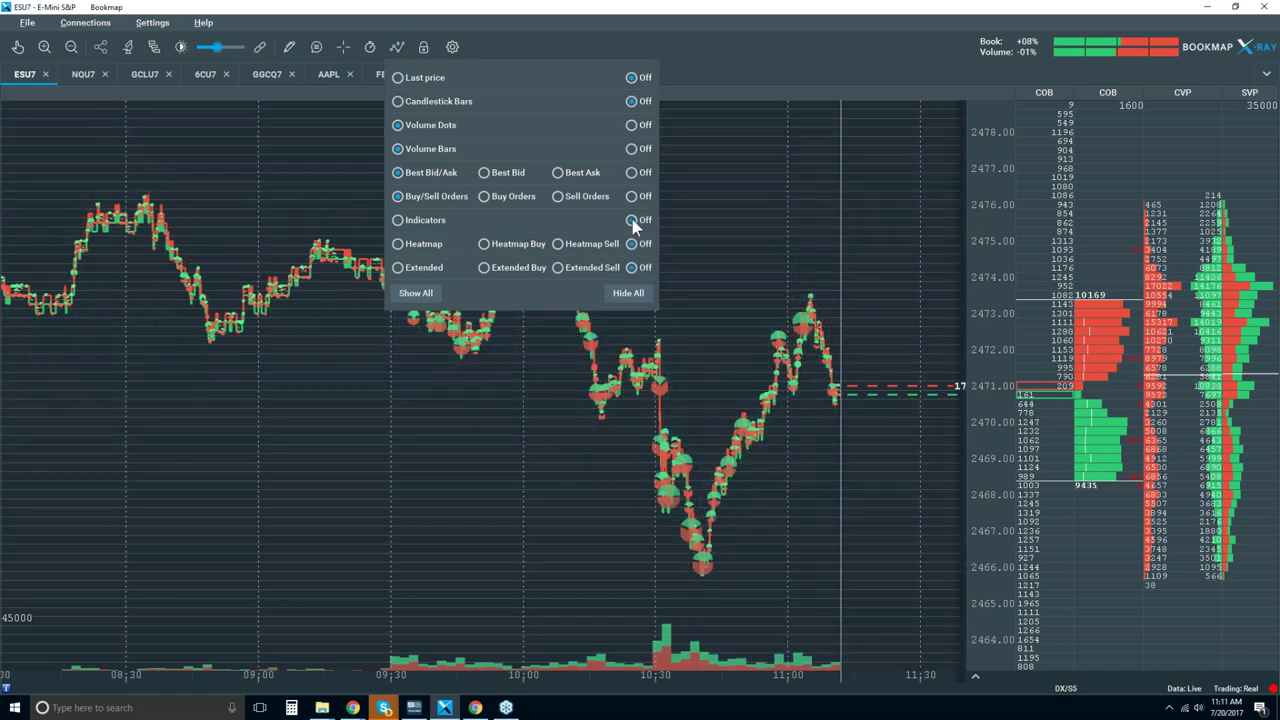
- Turn on Candlestick Bars for the ESU7 chart and turn off the Volume Dots and Best Bid/Ask layers
left_click(399, 102)
left_click(632, 125)
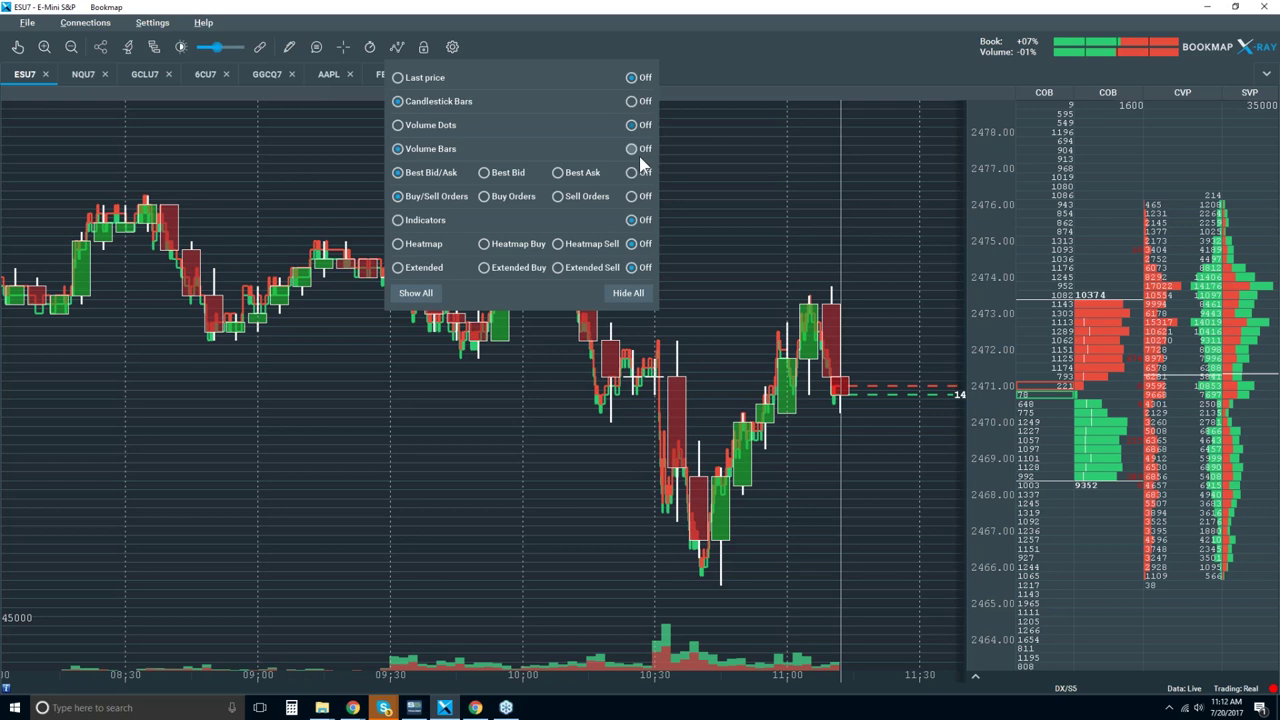
left_click(632, 171)
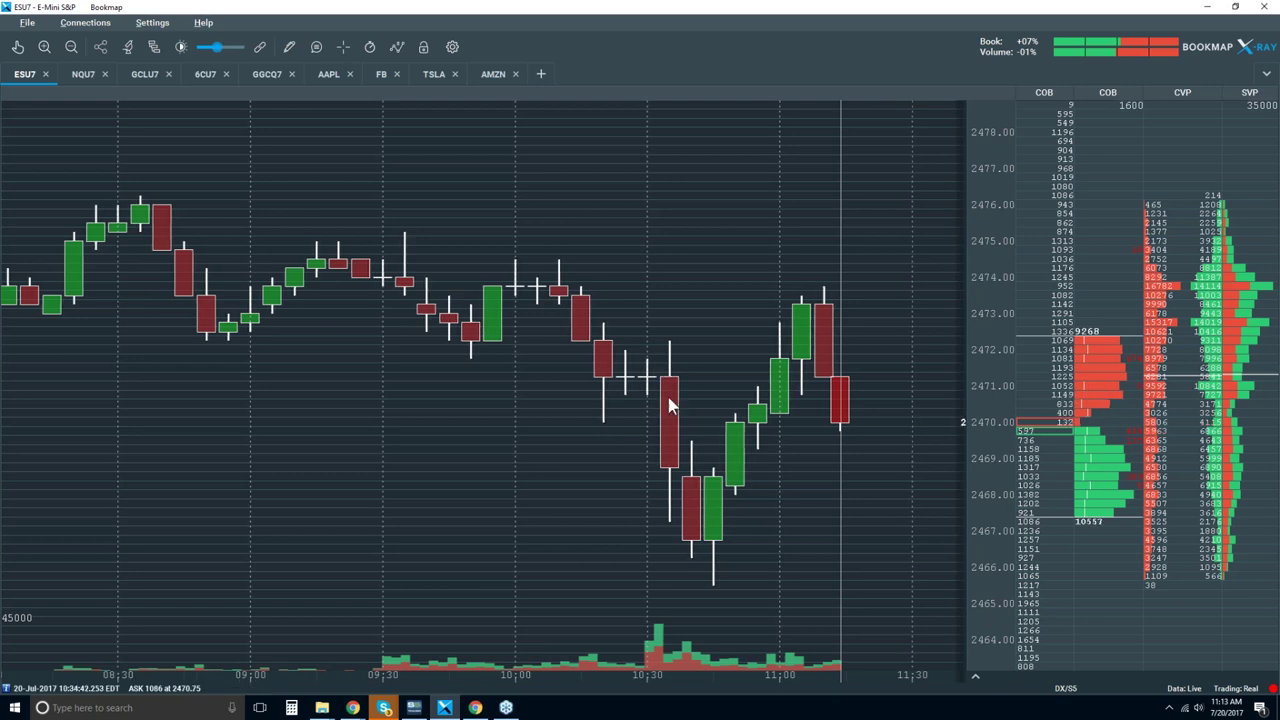
- Turn the Best Bid/Ask layer back on and examine the candles around the 10:30 drop at a finer time scale
left_click(399, 50)
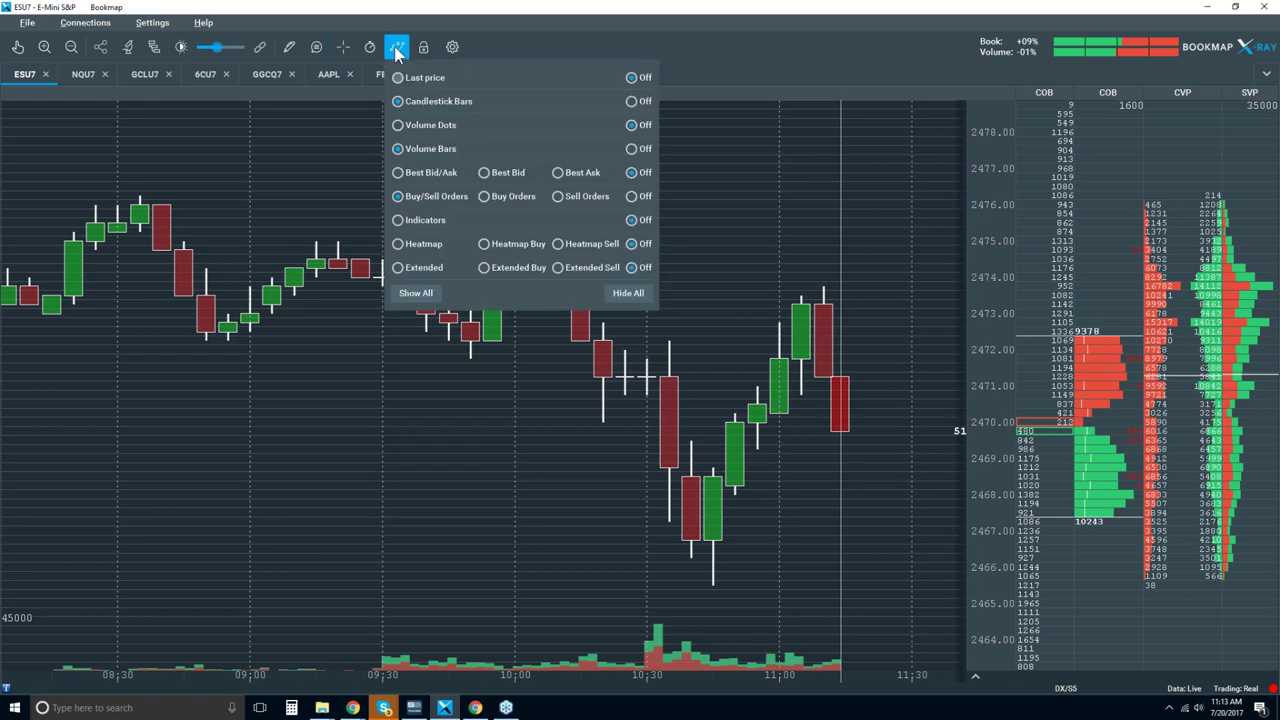
left_click(428, 177)
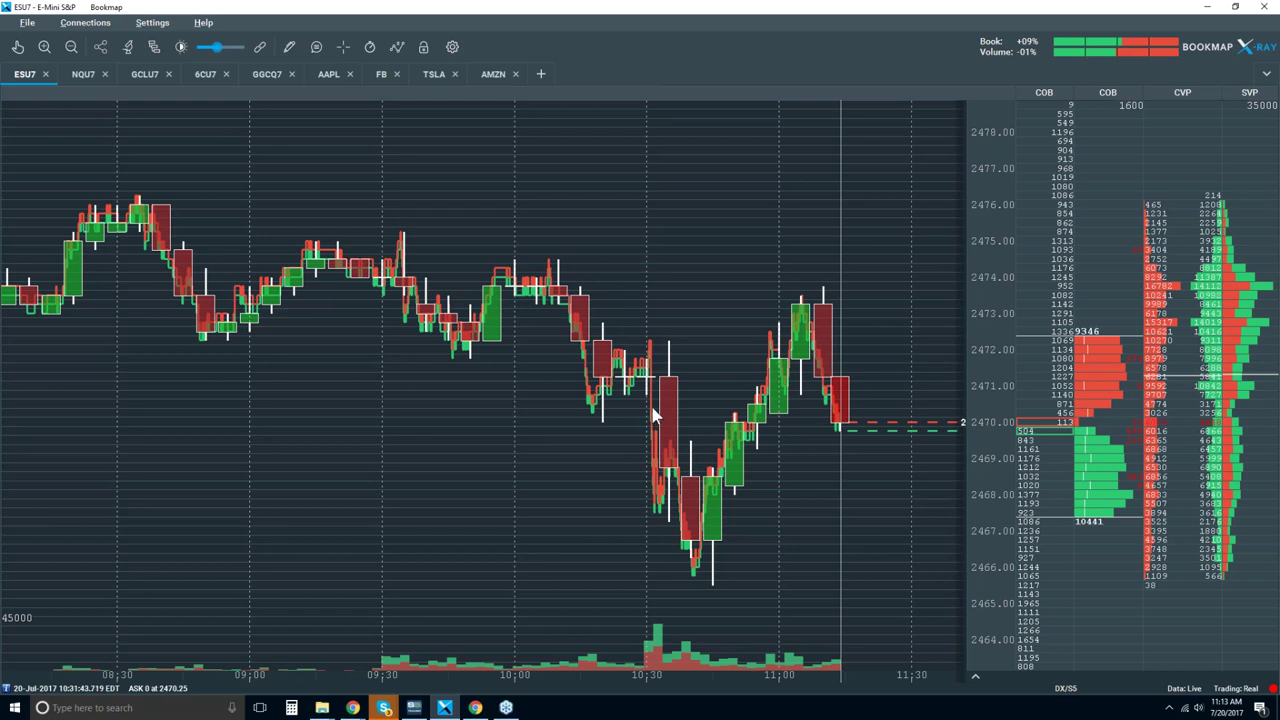
scroll(502, 322, "up", 2)
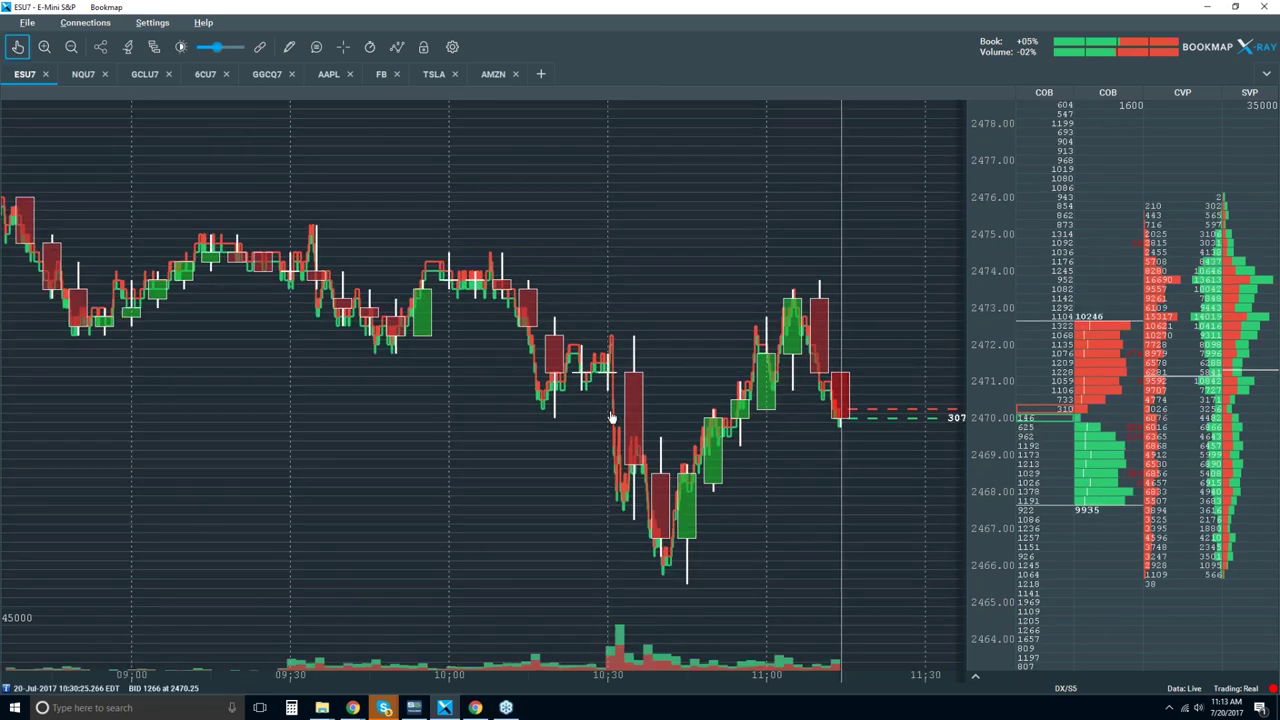
scroll(620, 402, "up", 1)
scroll(628, 400, "up", 4)
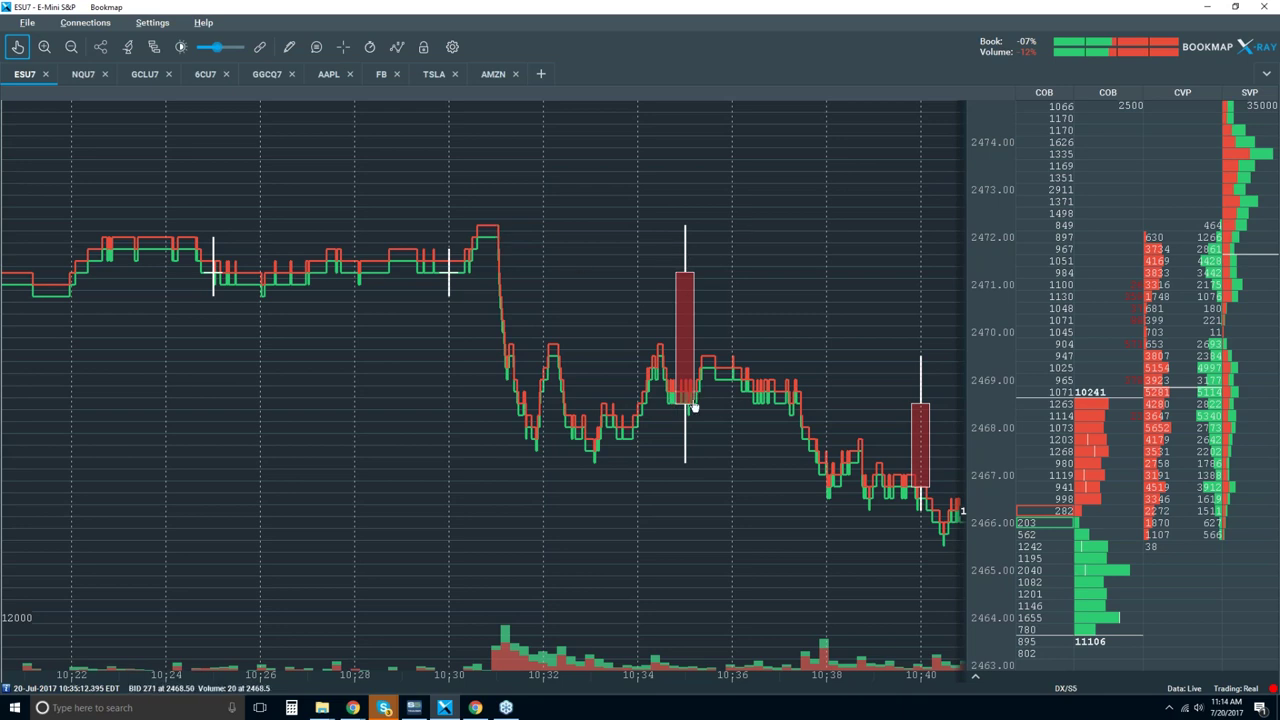
- Turn on the Volume Dots layer and examine the traded volume during the sell-off from 10:31
left_click(343, 47)
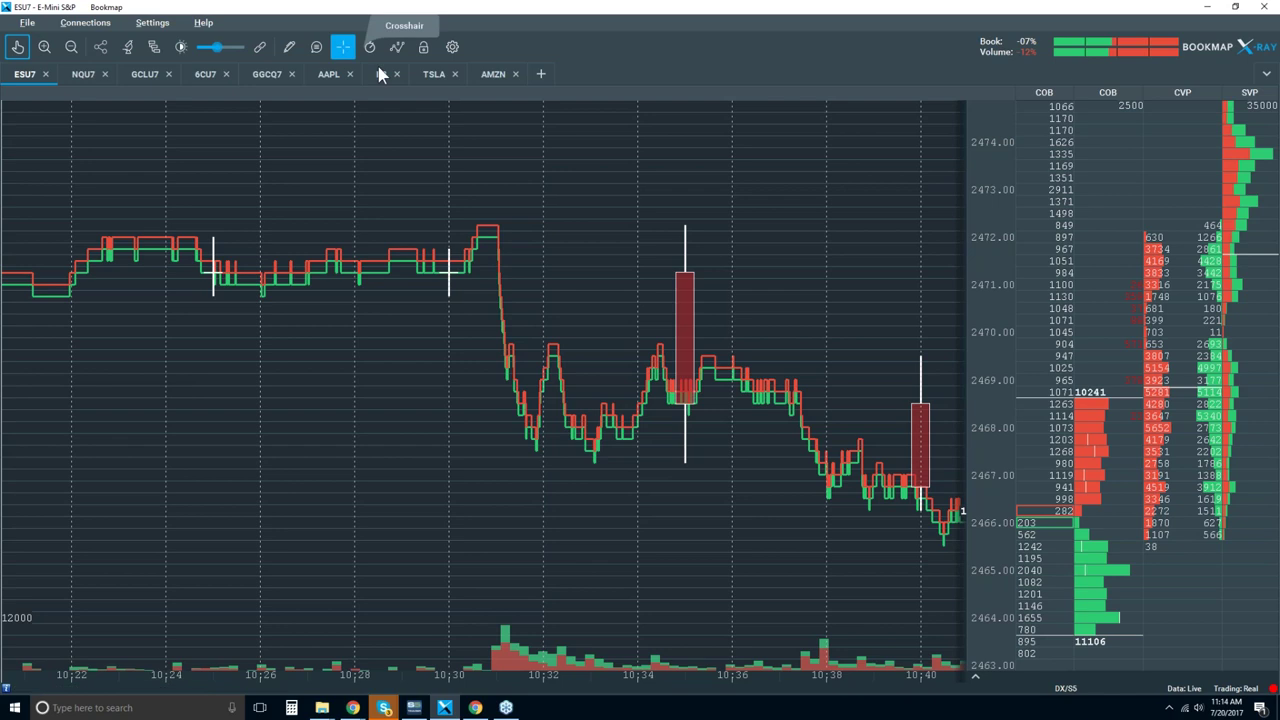
left_click(398, 47)
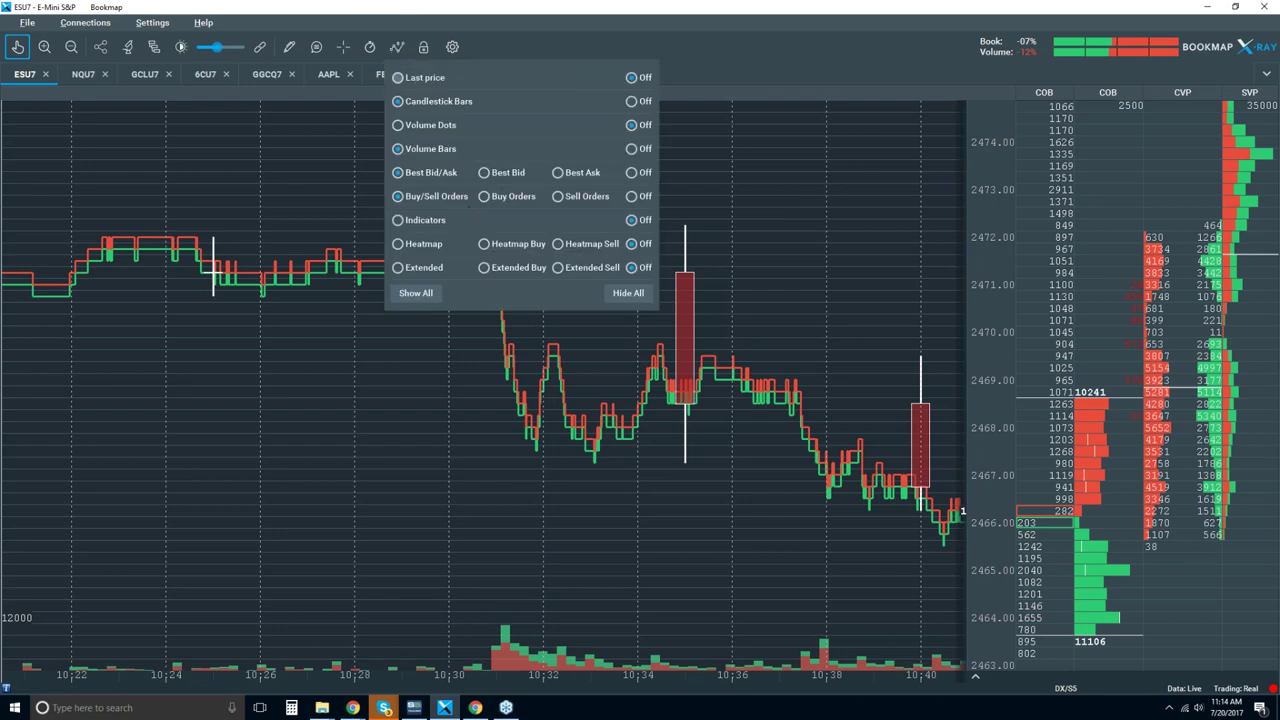
left_click(410, 126)
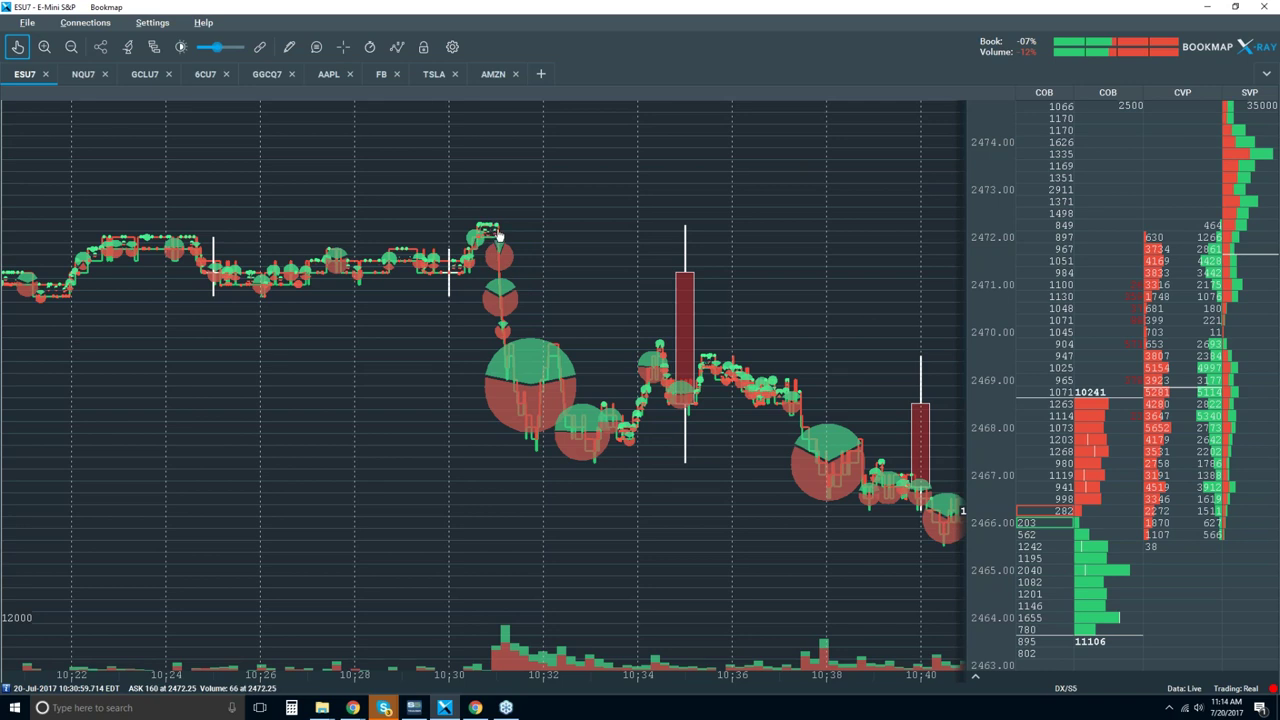
scroll(489, 233, "up", 2)
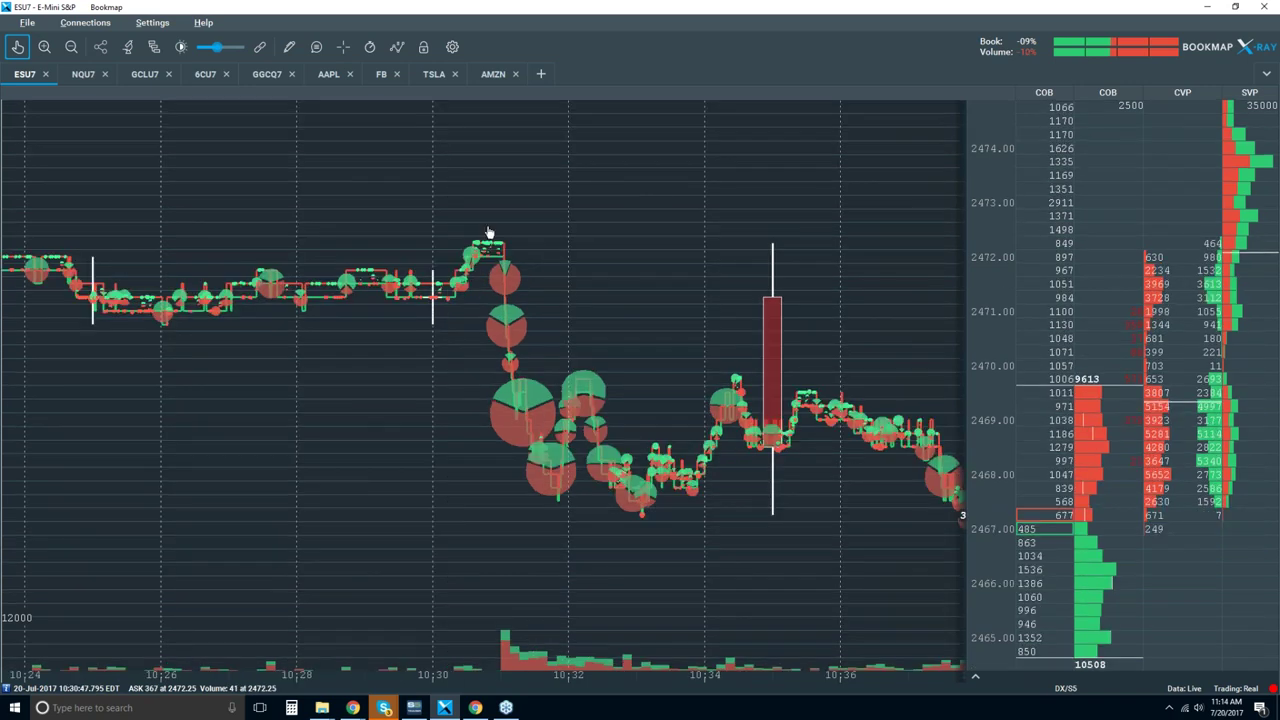
scroll(489, 233, "up", 2)
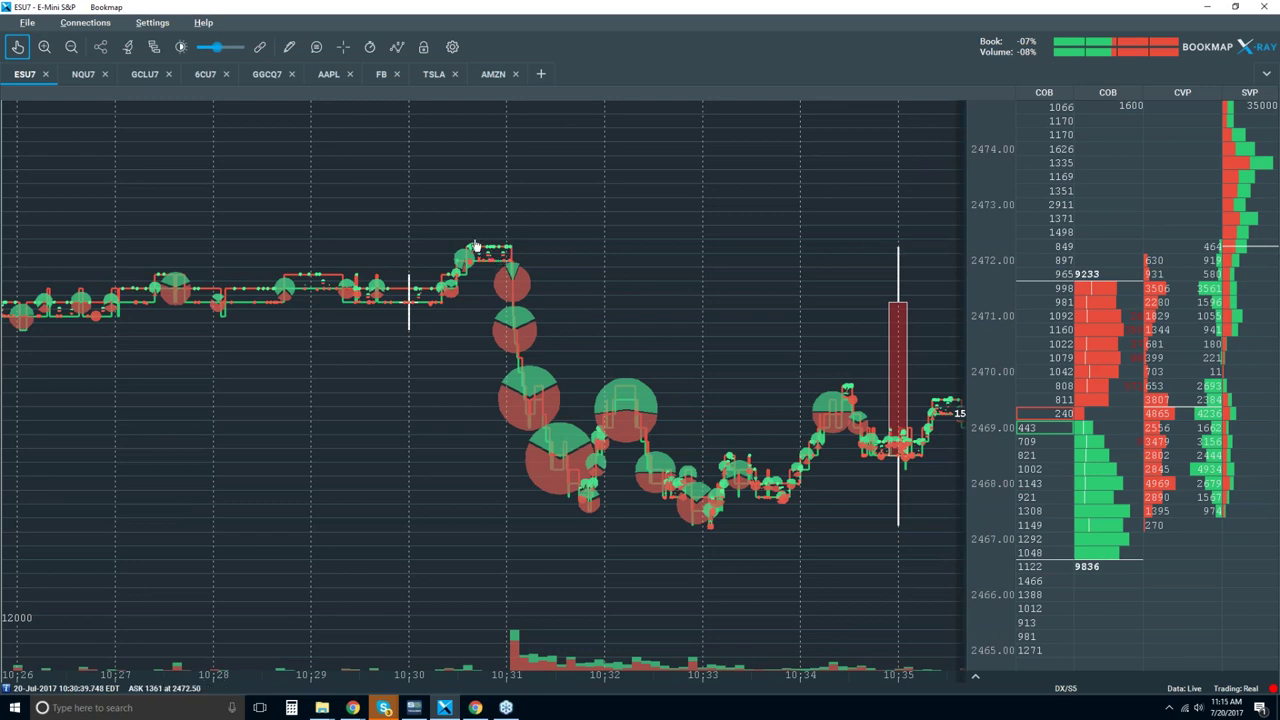
scroll(476, 246, "down", 2)
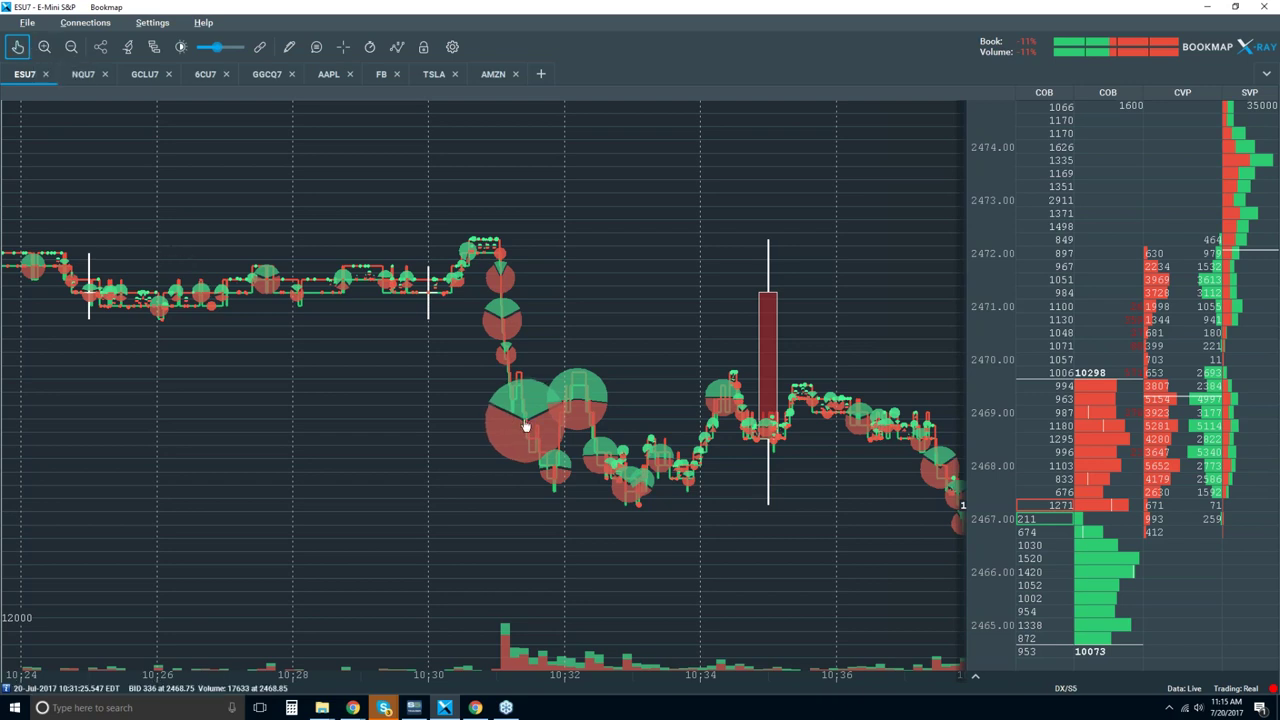
scroll(526, 427, "up", 5)
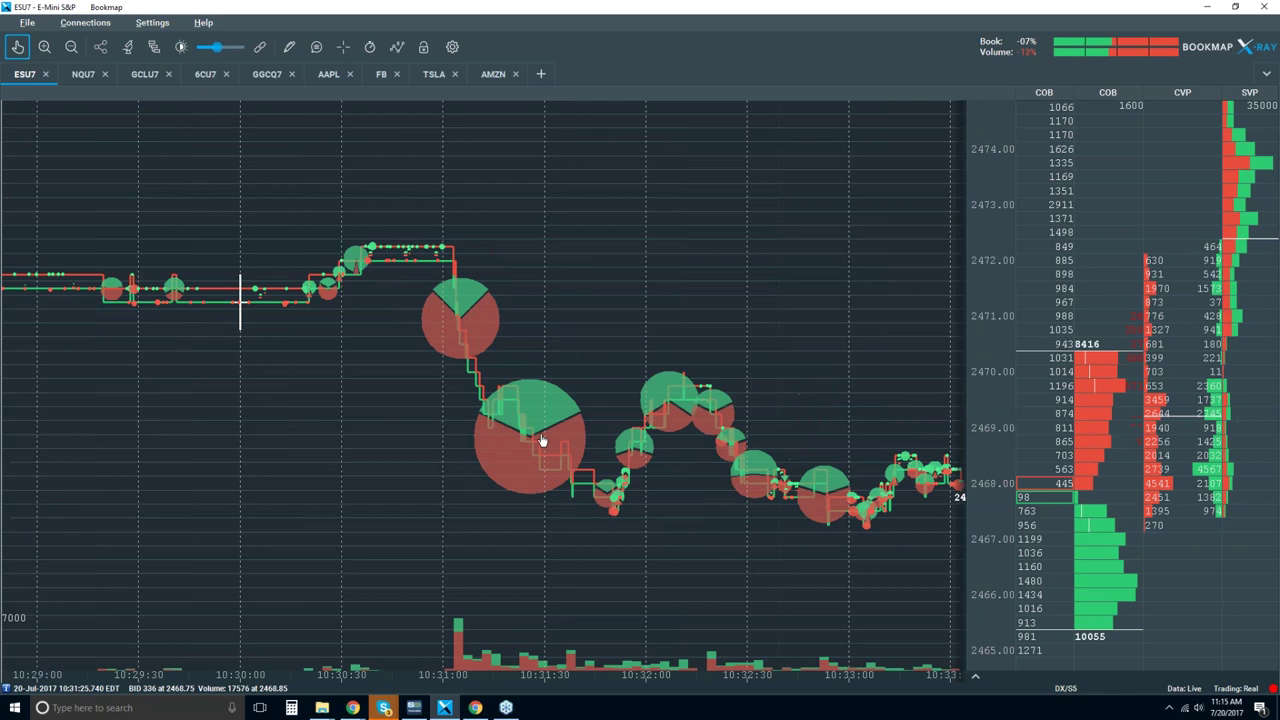
scroll(543, 427, "up", 1)
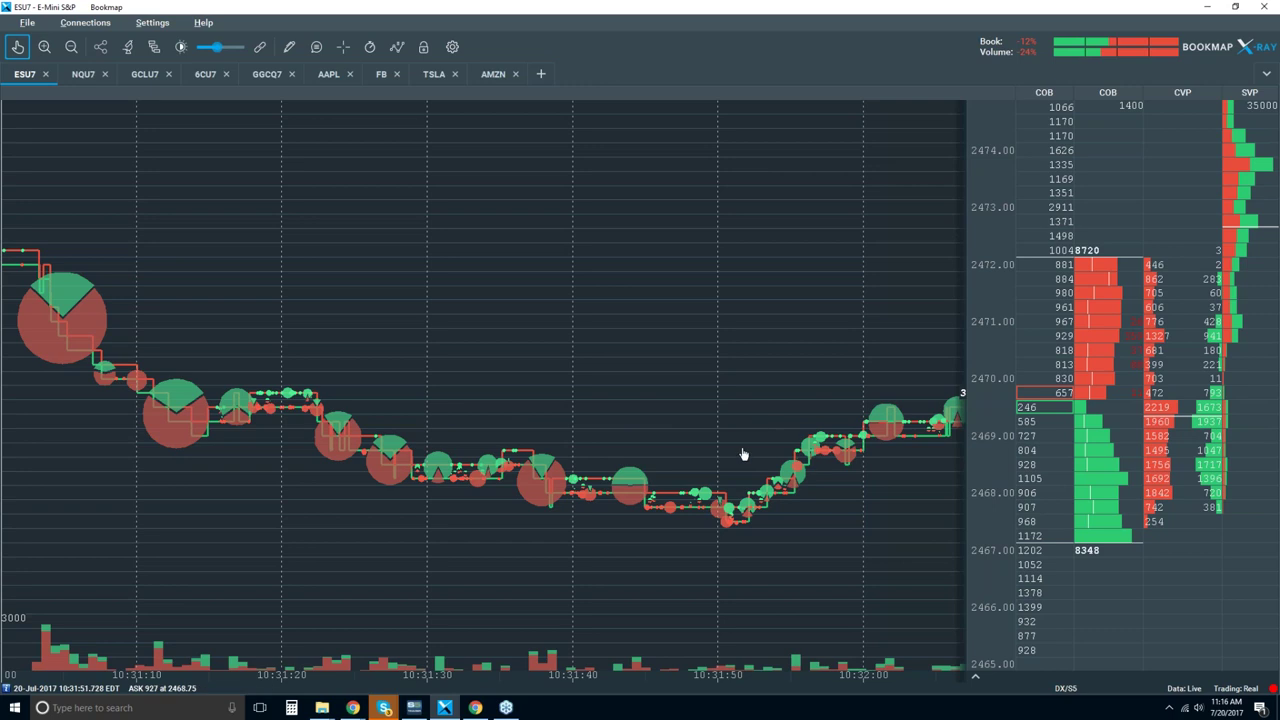
scroll(743, 451, "down", 2)
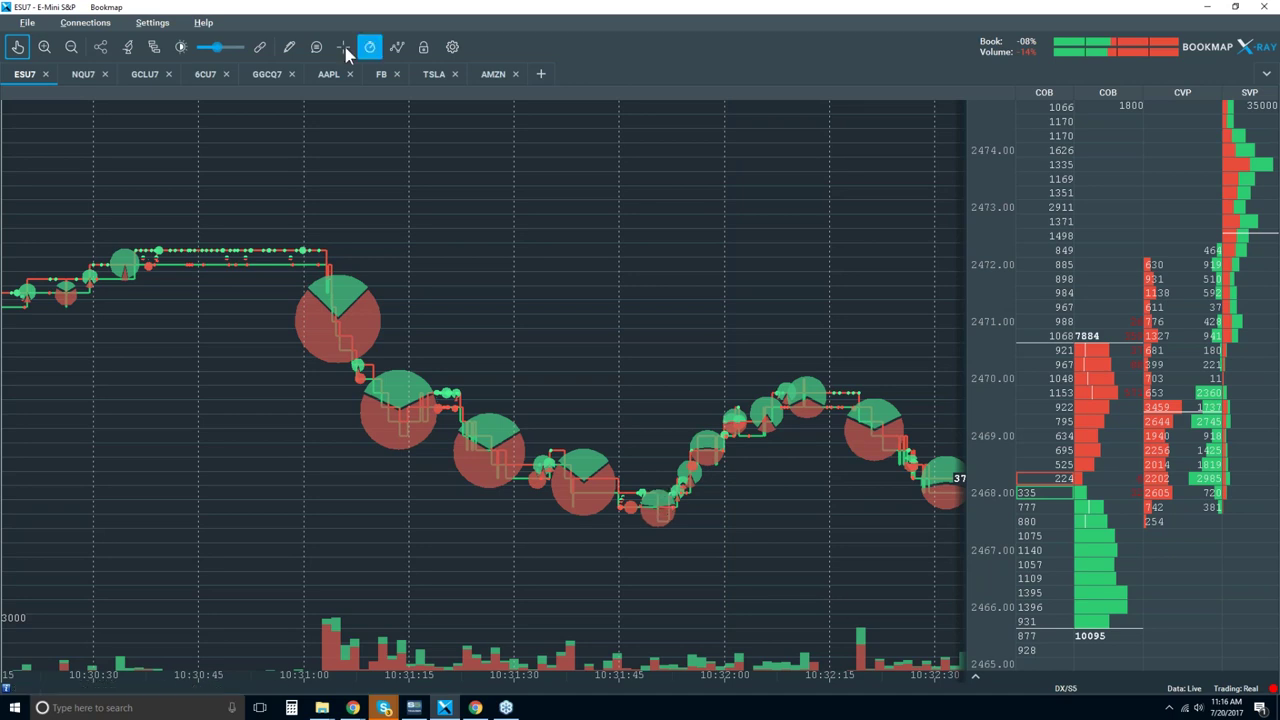
- Examine the large volume dot near 10:31:40 with data tooltips, breaking it into individual trades down to the microsecond scale
mouse_move(585, 485)
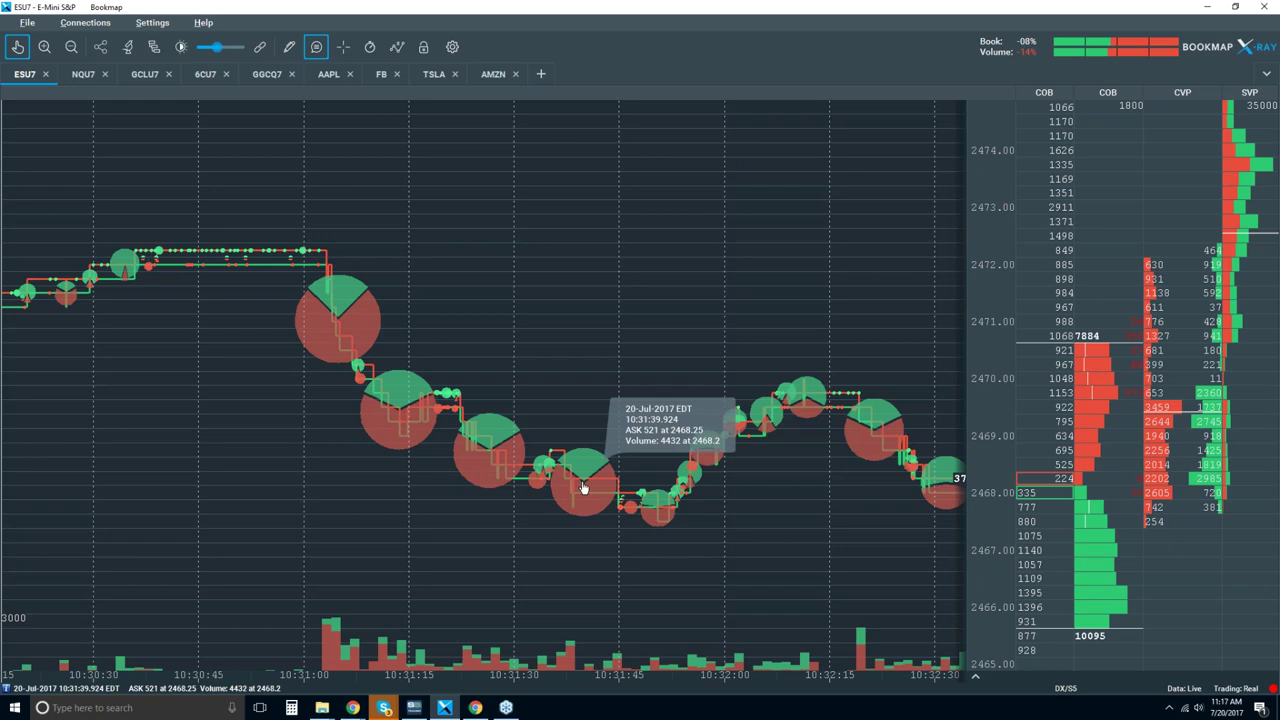
scroll(584, 488, "up", 4)
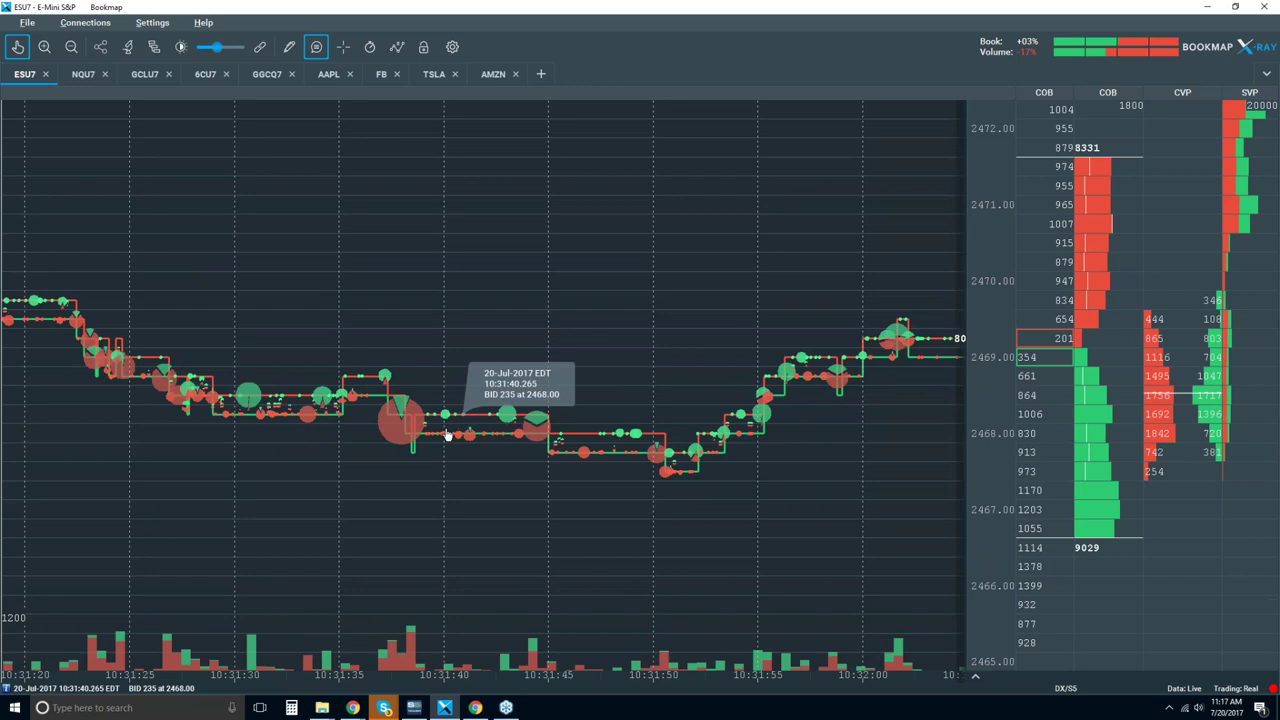
scroll(450, 403, "up", 3)
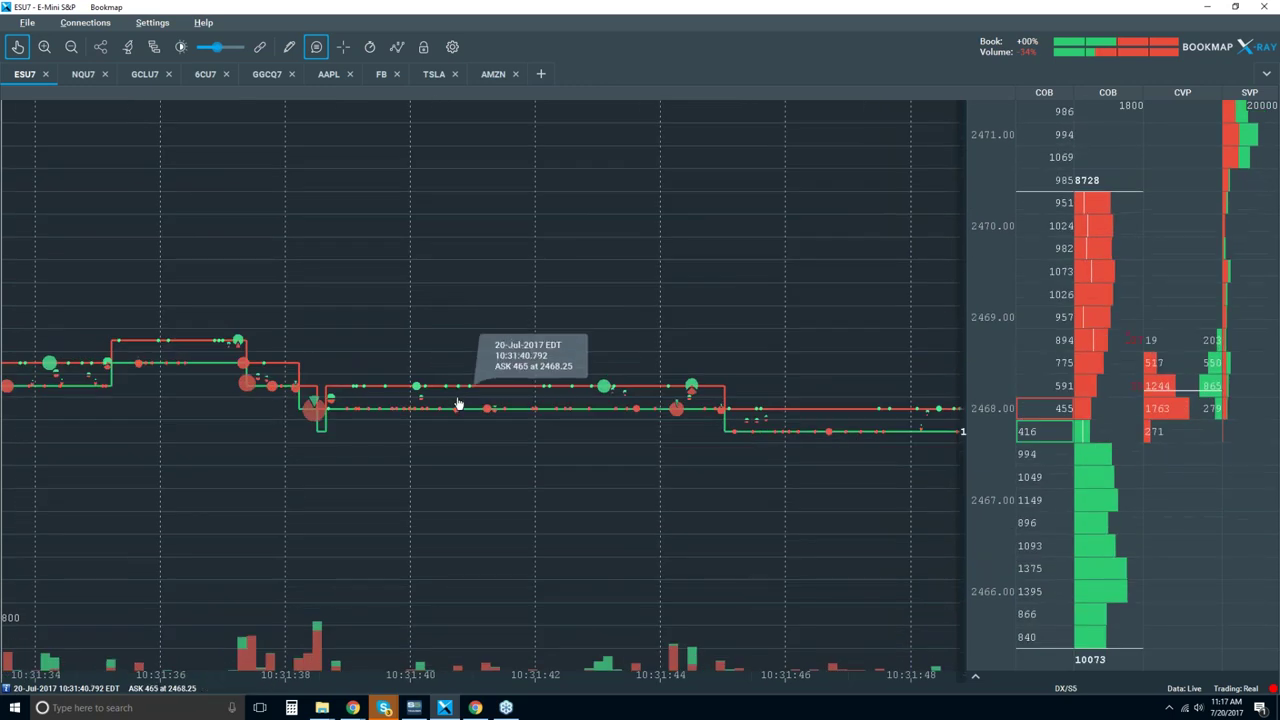
scroll(455, 403, "up", 4)
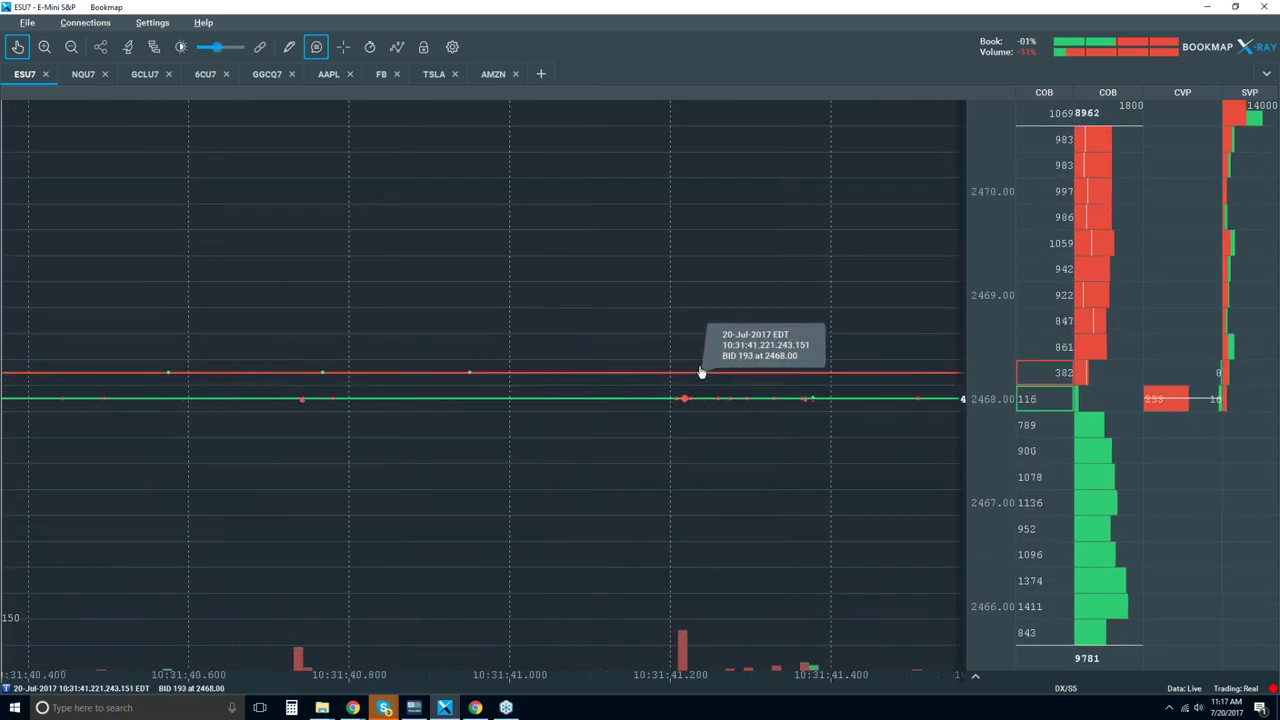
scroll(650, 392, "up", 2)
scroll(486, 405, "up", 1)
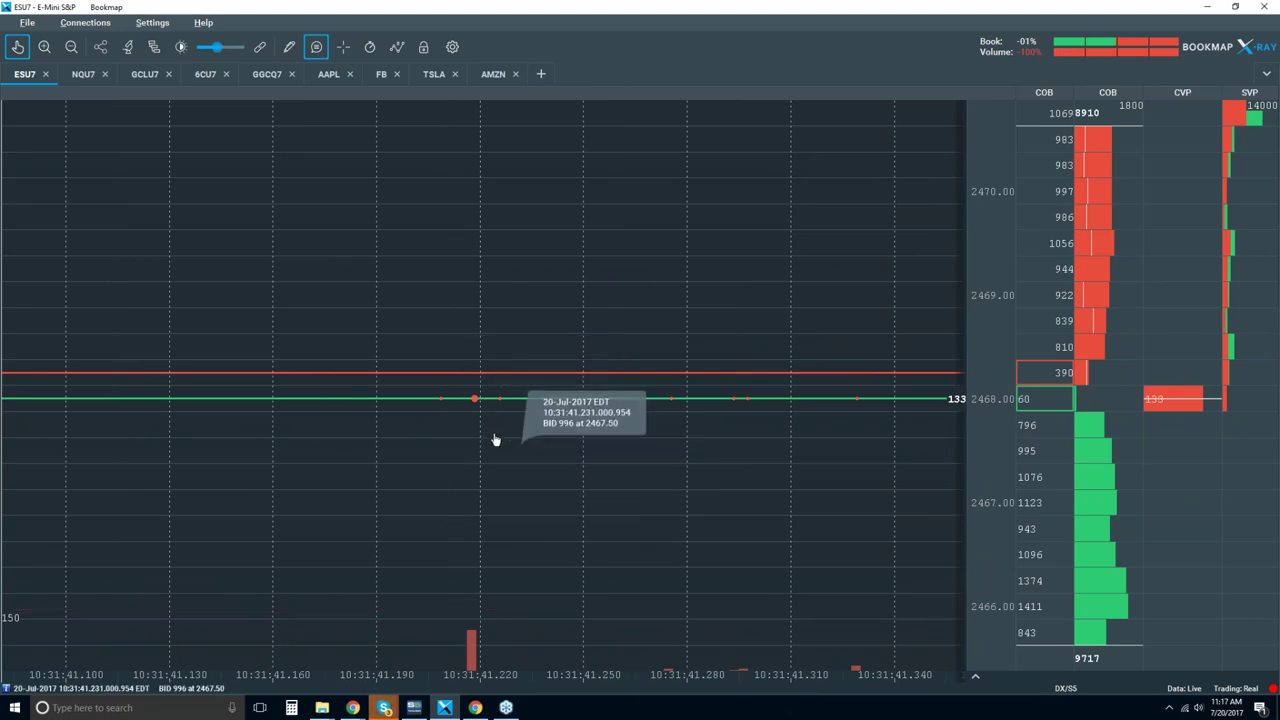
scroll(440, 405, "up", 8)
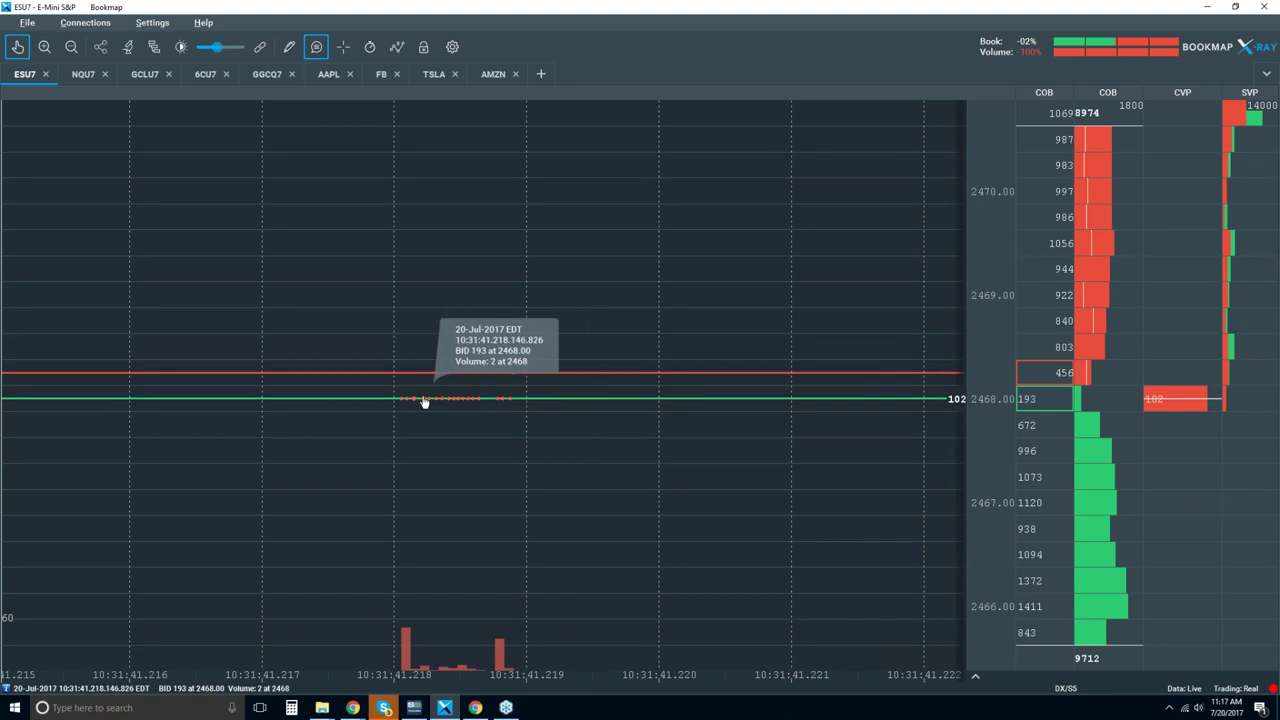
scroll(455, 400, "up", 5)
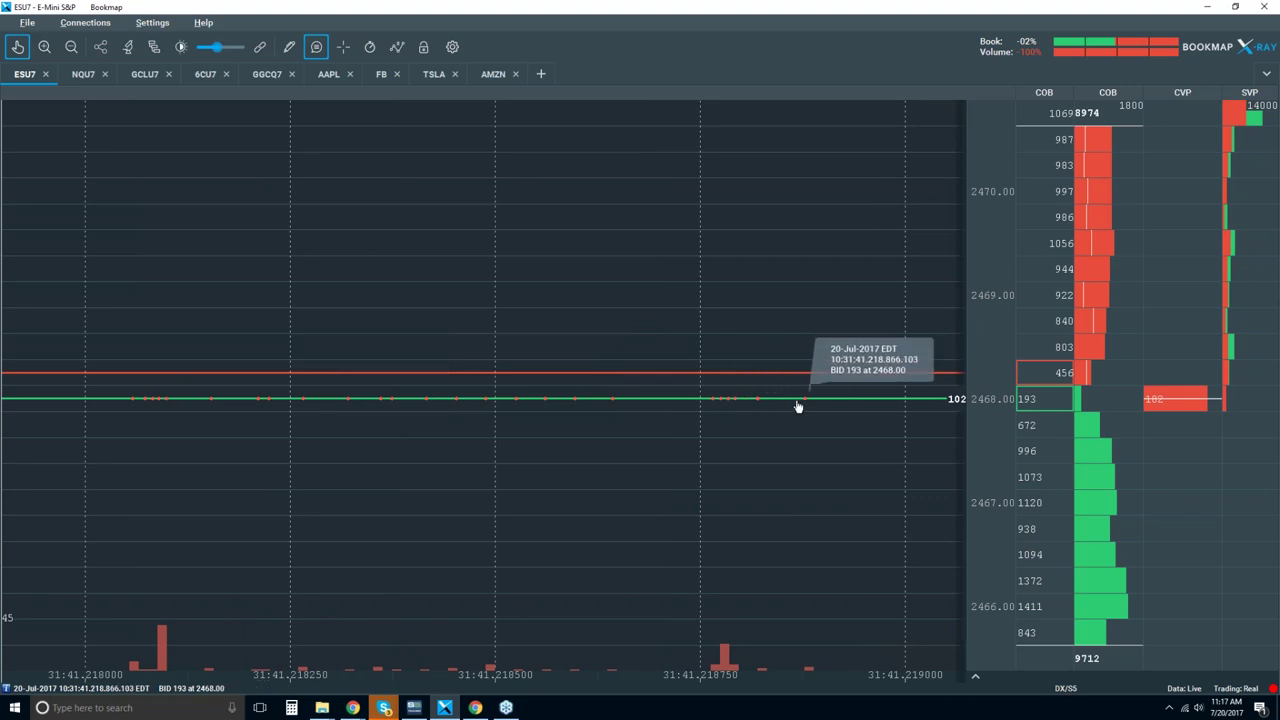
mouse_move(459, 425)
left_mouse_down()
mouse_move(414, 423)
mouse_move(437, 423)
left_mouse_up()
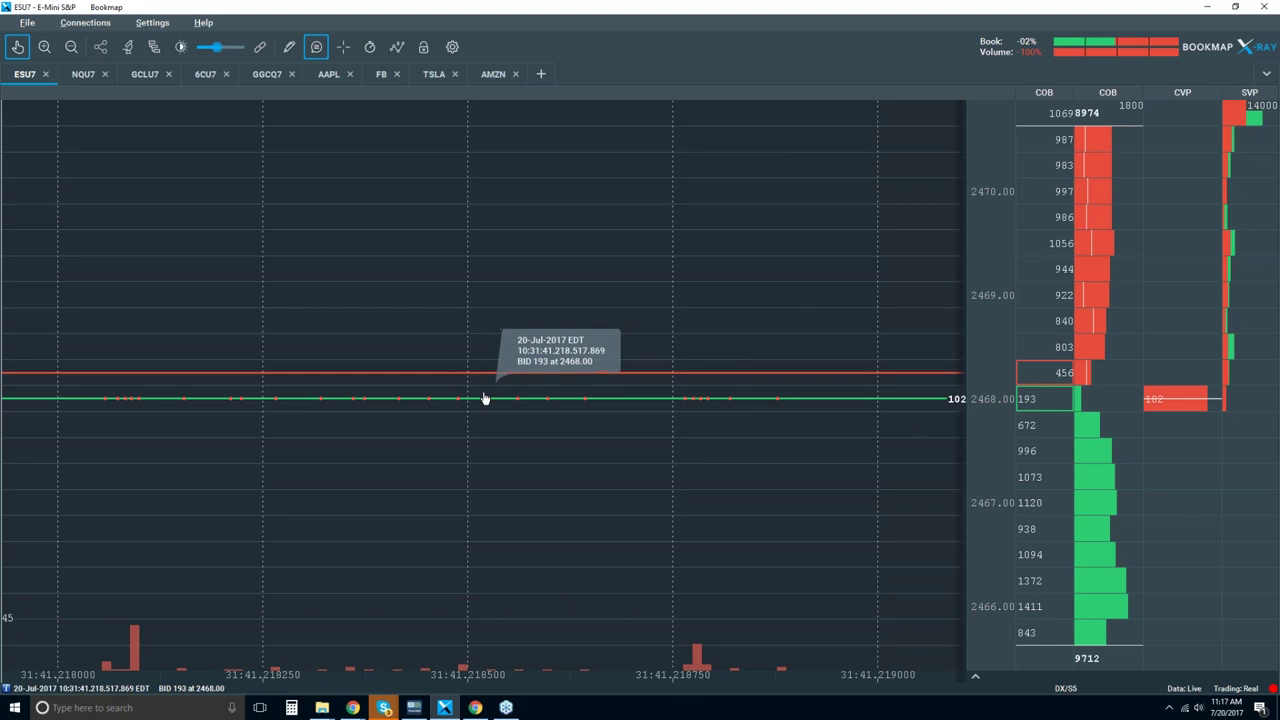
- Examine the cluster of trades at 10:31:41.218 and compare its spacing on millisecond and microsecond time scales
scroll(484, 399, "down", 2)
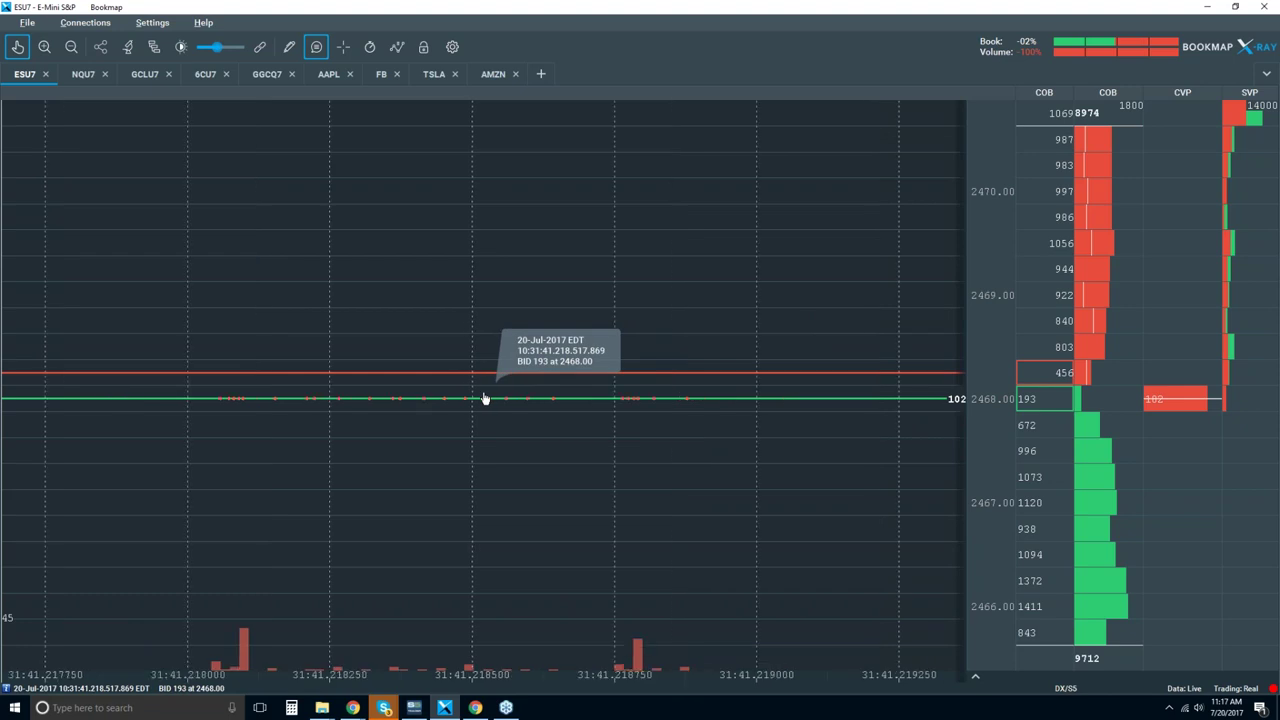
scroll(484, 399, "down", 2)
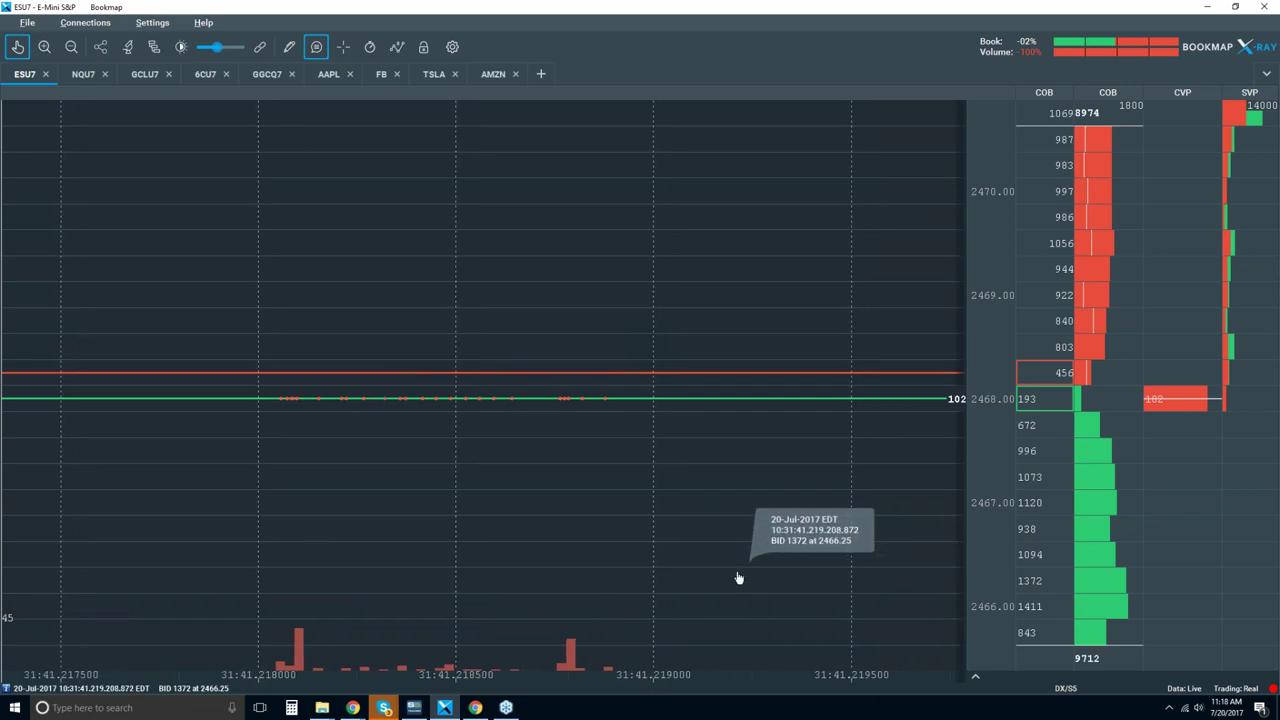
scroll(740, 578, "down", 1)
scroll(738, 578, "down", 1)
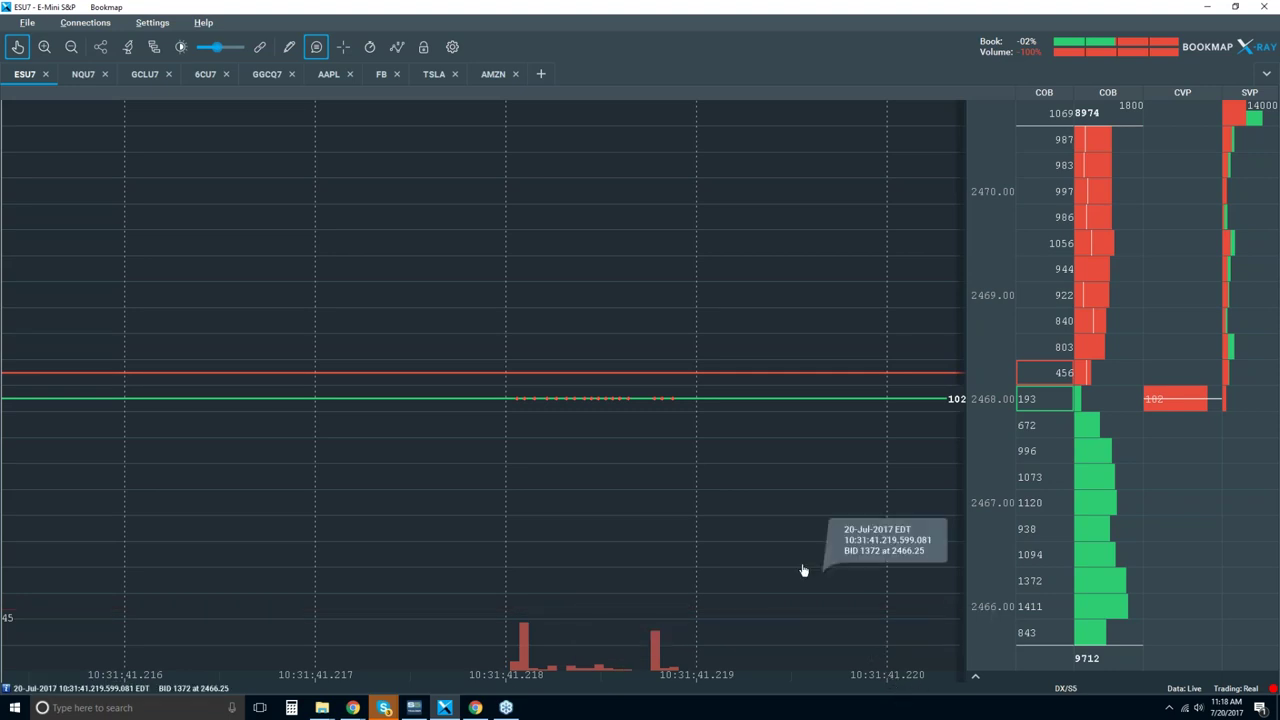
scroll(790, 538, "down", 1)
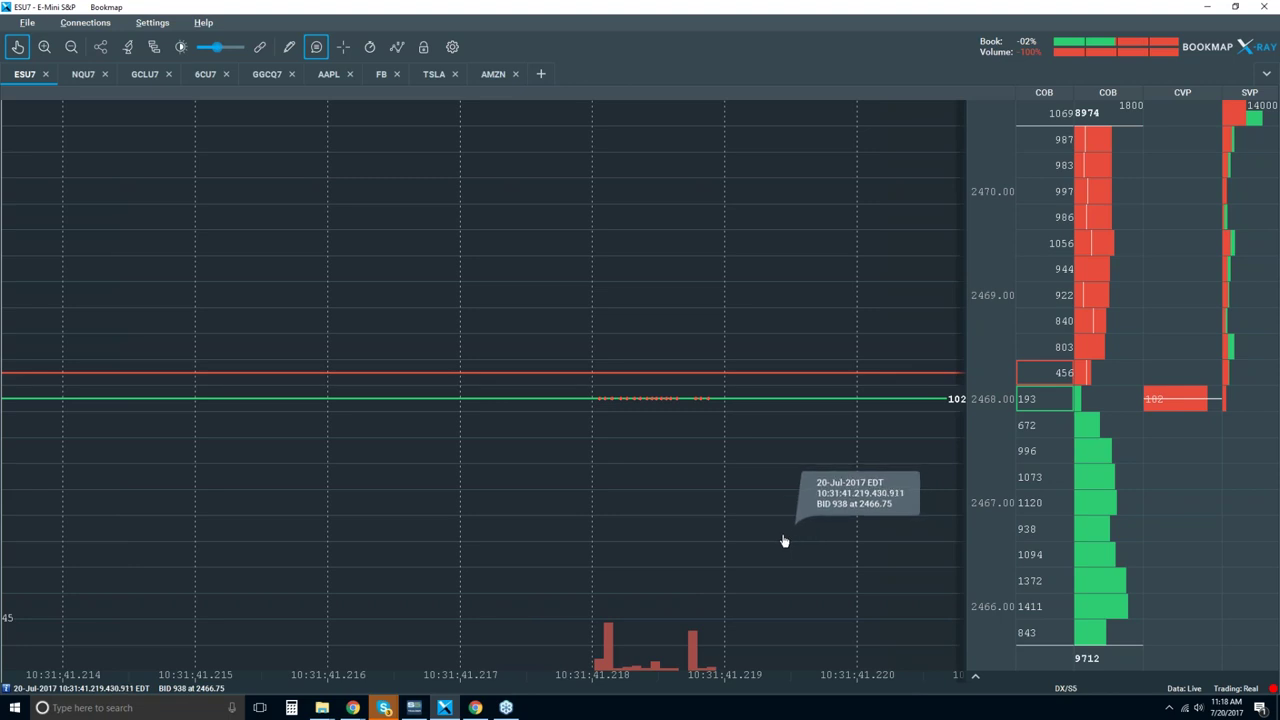
scroll(779, 543, "up", 1)
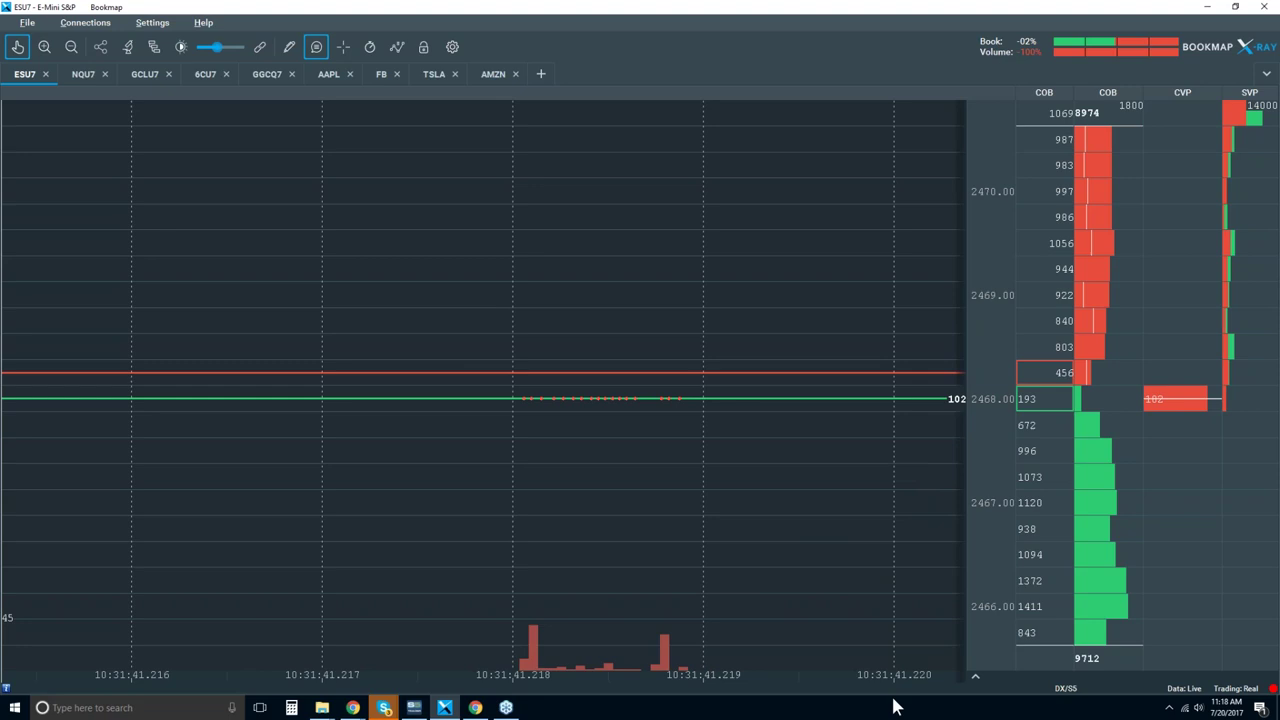
left_click_drag(786, 571, 554, 569)
scroll(667, 595, "up", 1)
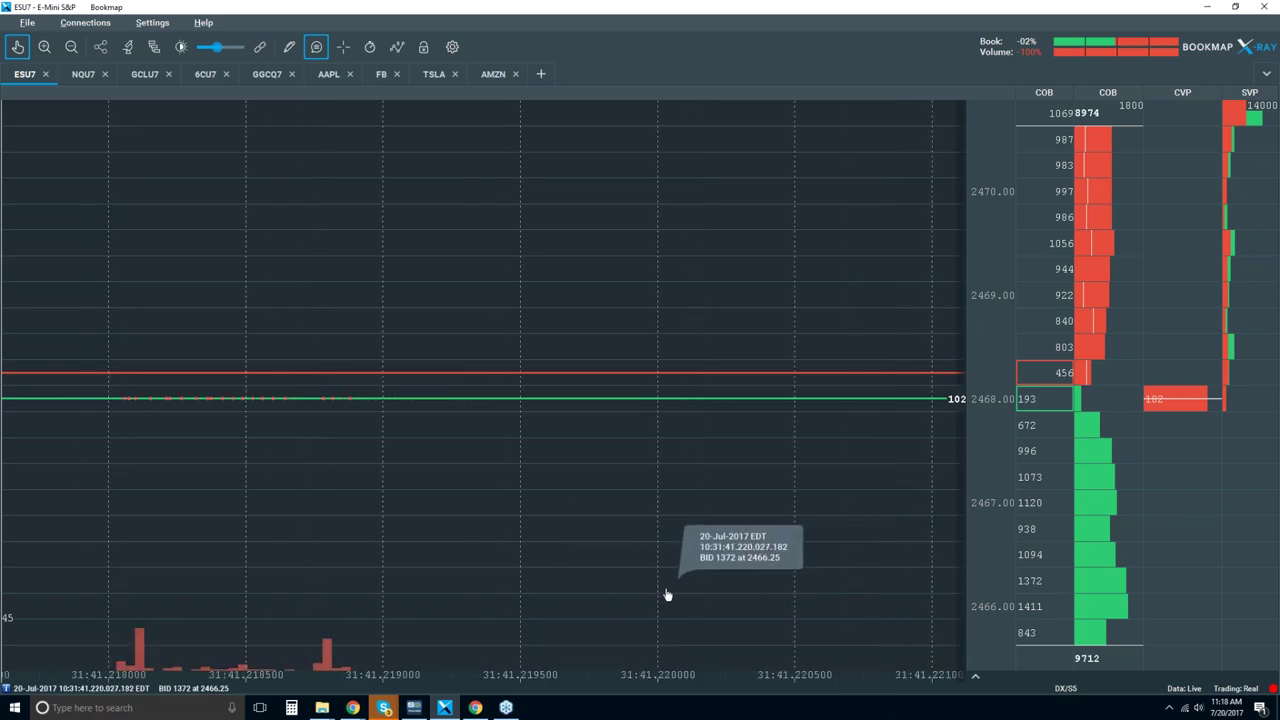
scroll(667, 595, "down", 2)
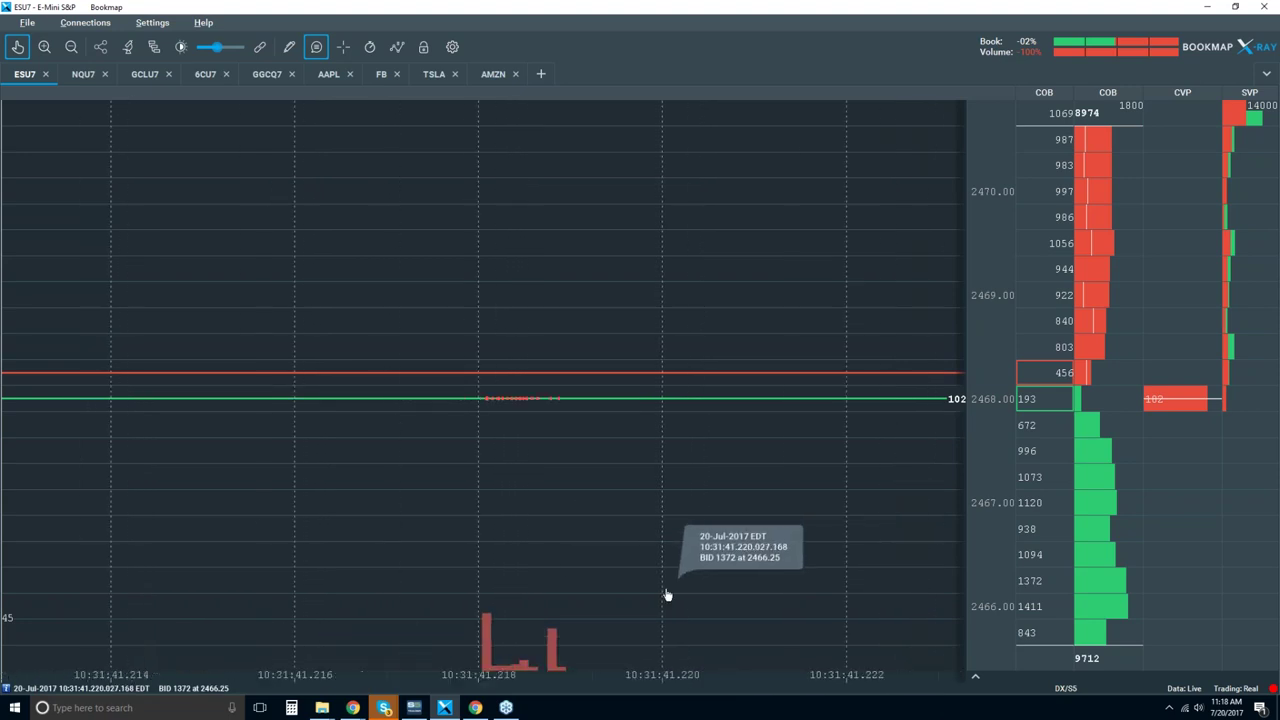
- Widen the time scale around the 10:31:41.218 trades from milliseconds to minutes to see how they aggregate into volume dots
scroll(667, 595, "down", 2)
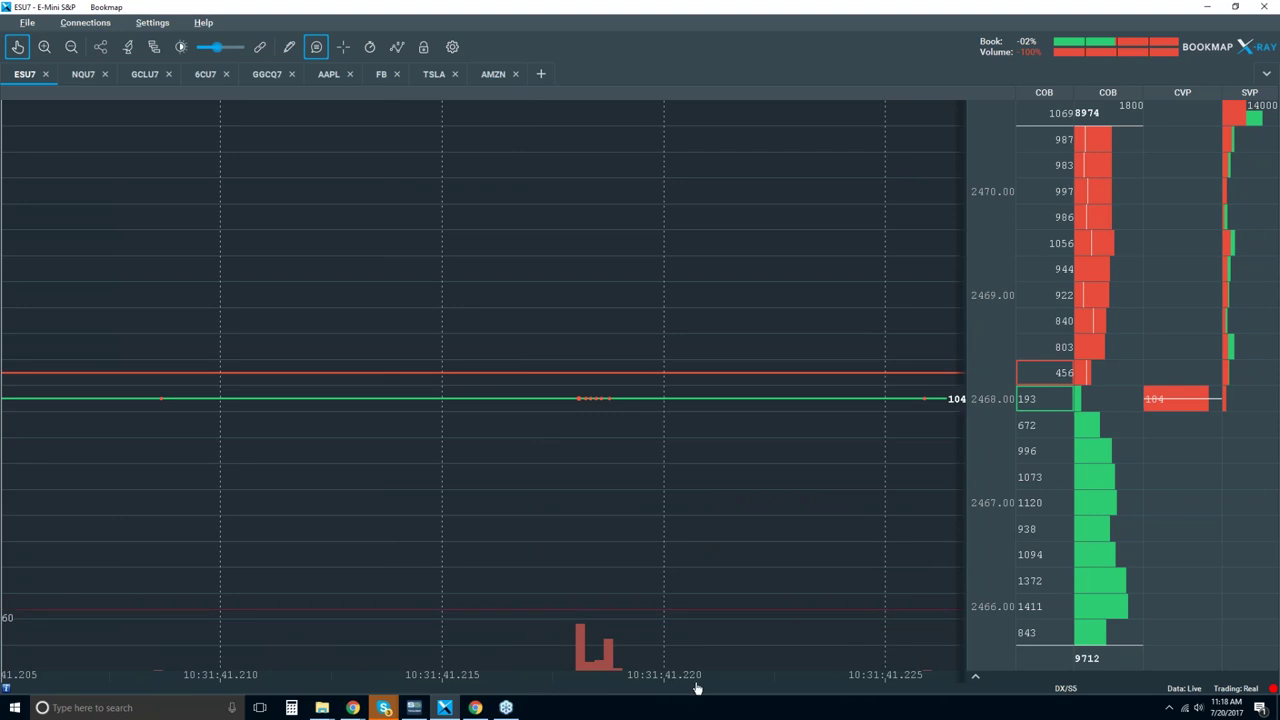
scroll(603, 428, "down", 1)
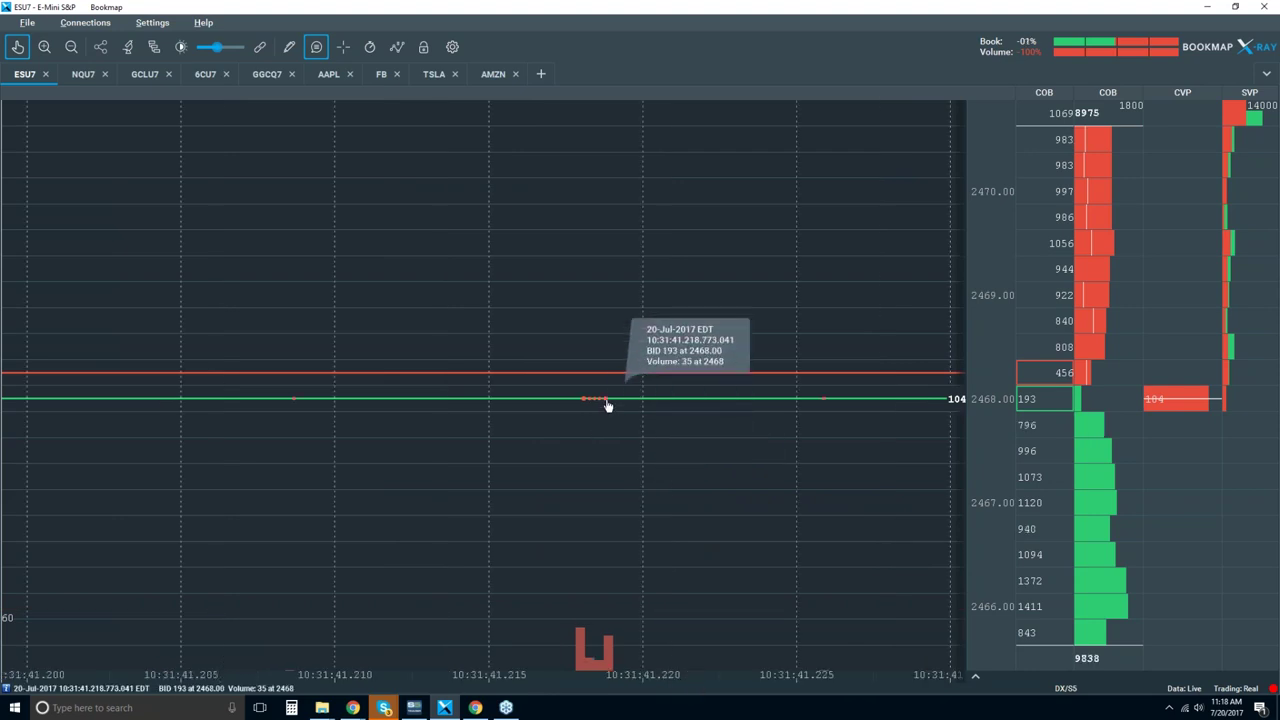
scroll(607, 405, "down", 1)
scroll(606, 403, "down", 2)
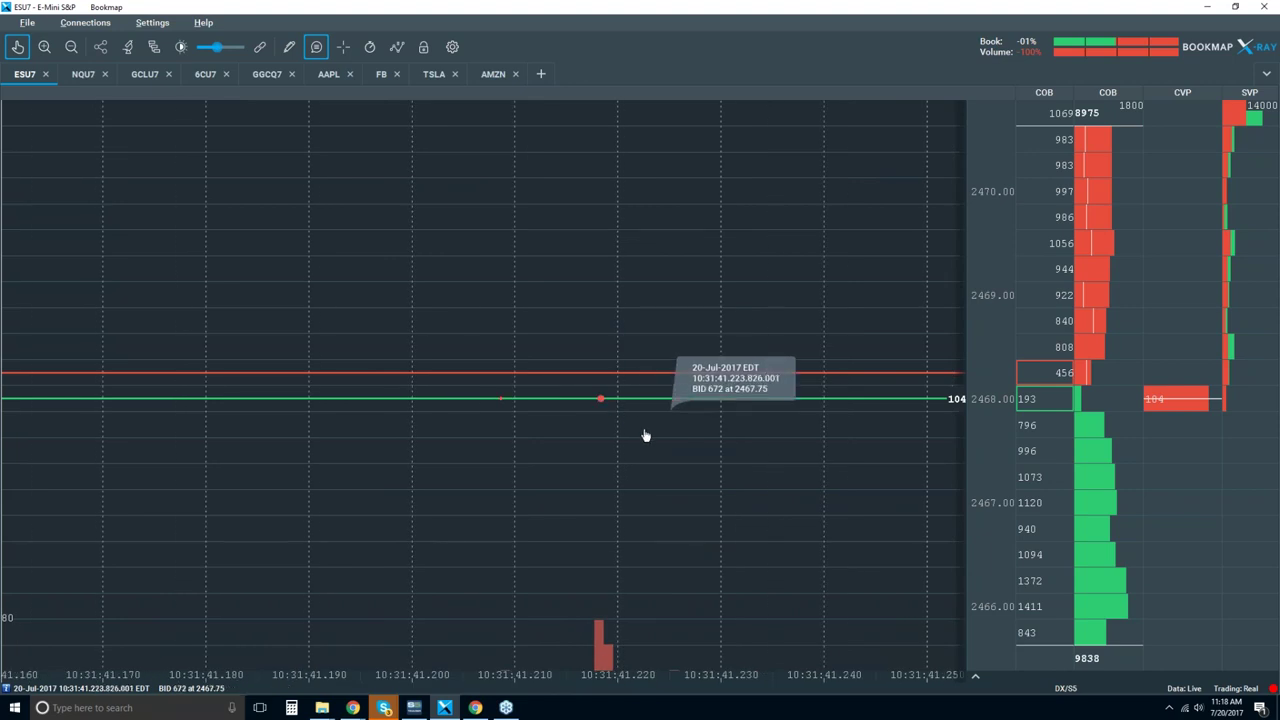
scroll(679, 420, "down", 1)
scroll(679, 420, "down", 15)
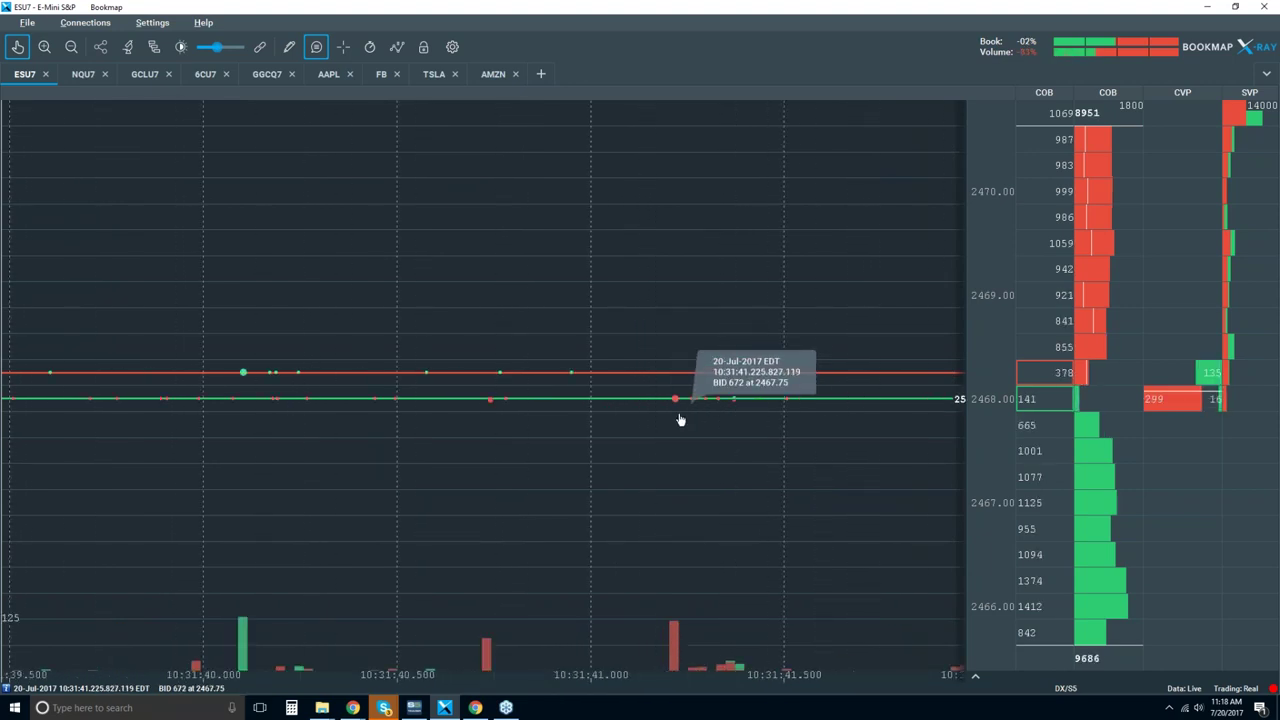
scroll(679, 420, "down", 5)
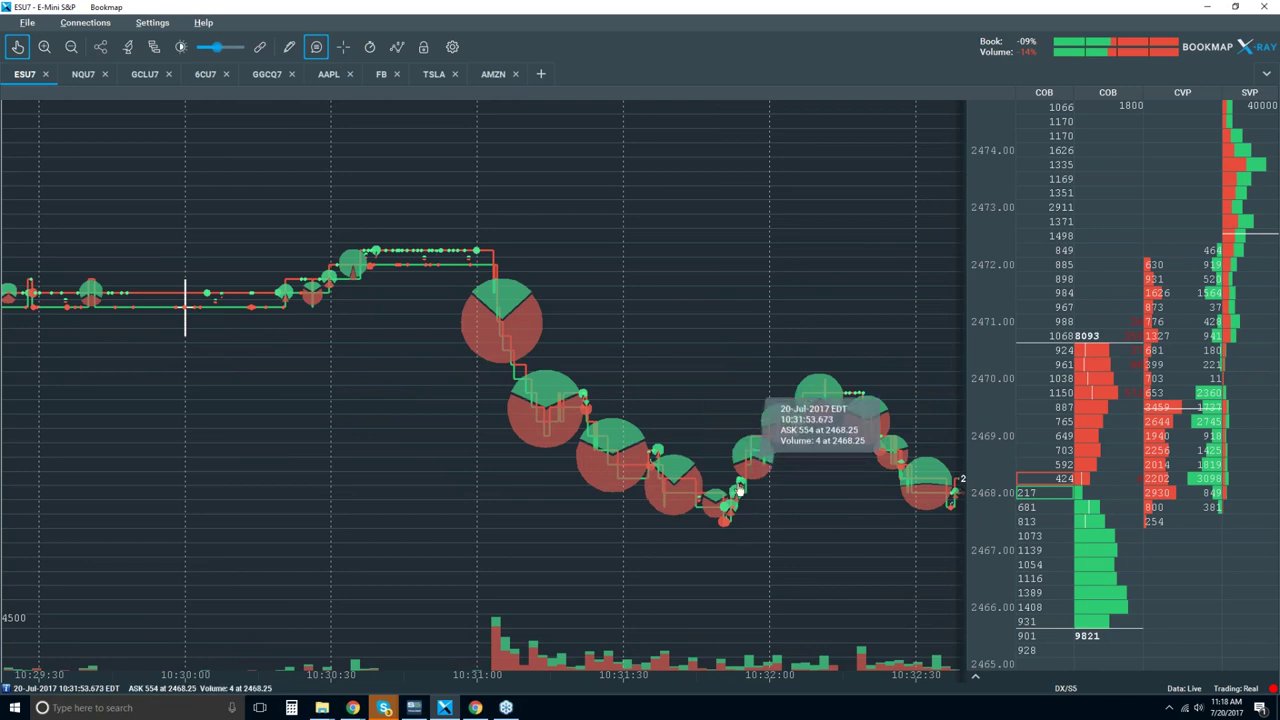
- Review the candles and volume dots on ESU7 from the 10:31 sell-off through to the current price
scroll(745, 505, "down", 3)
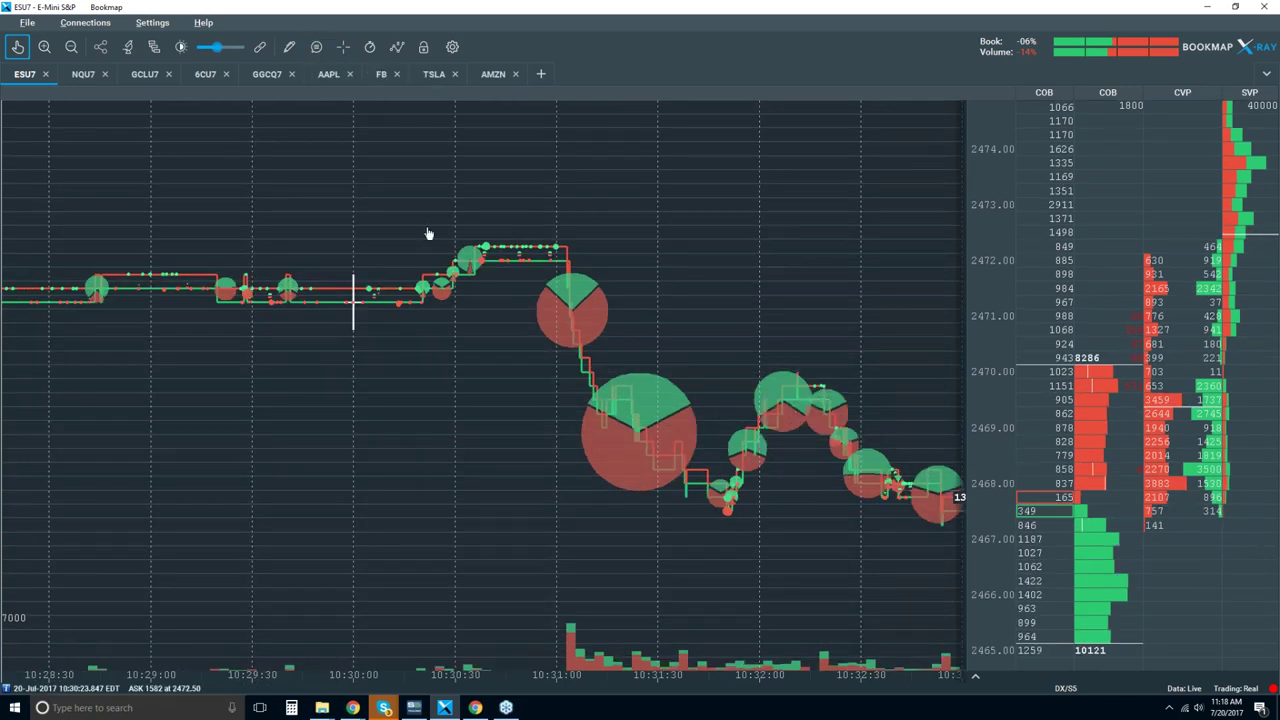
left_click_drag(761, 321, 574, 321)
left_click_drag(411, 250, 222, 250)
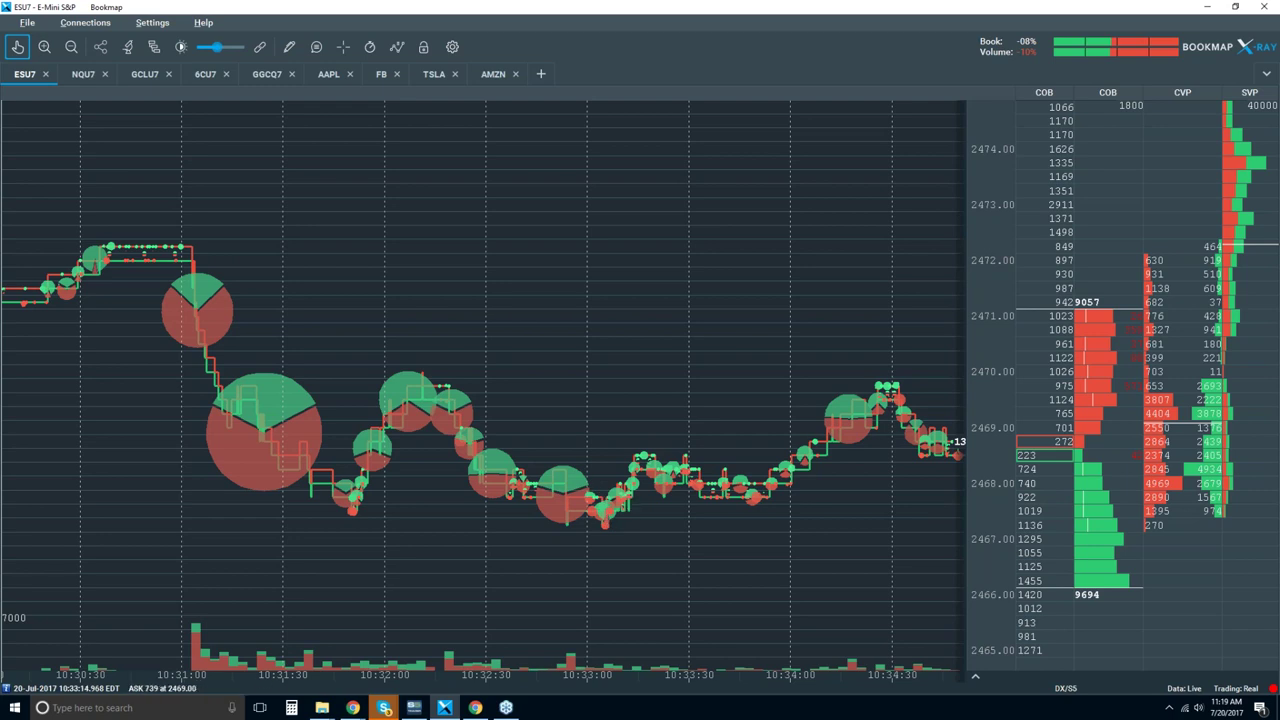
scroll(251, 268, "down", 3)
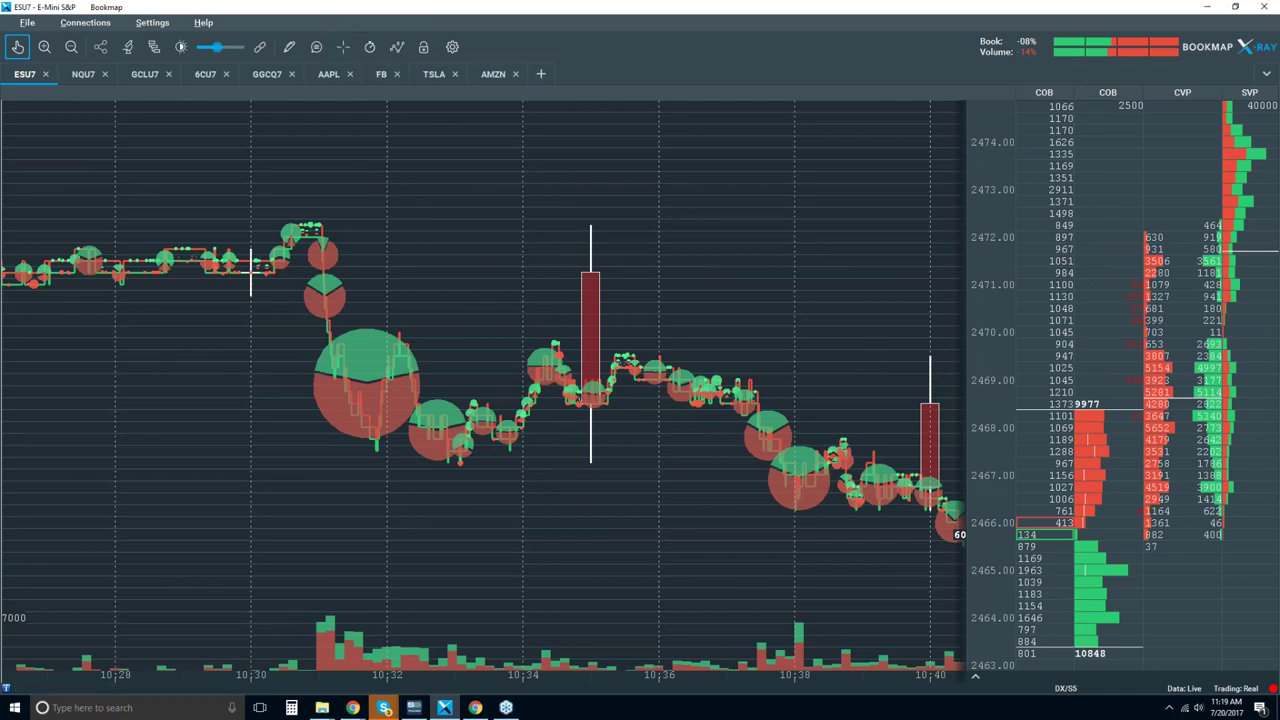
left_click(17, 46)
scroll(493, 310, "down", 4)
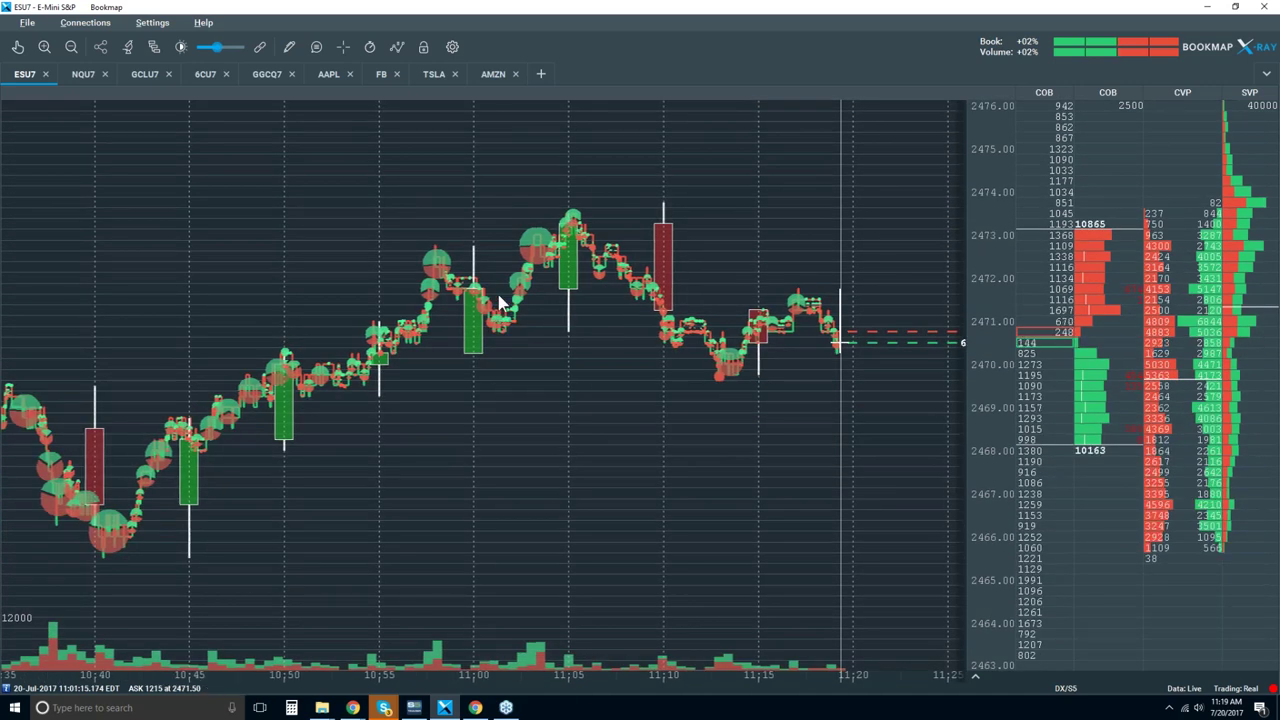
scroll(503, 295, "down", 1)
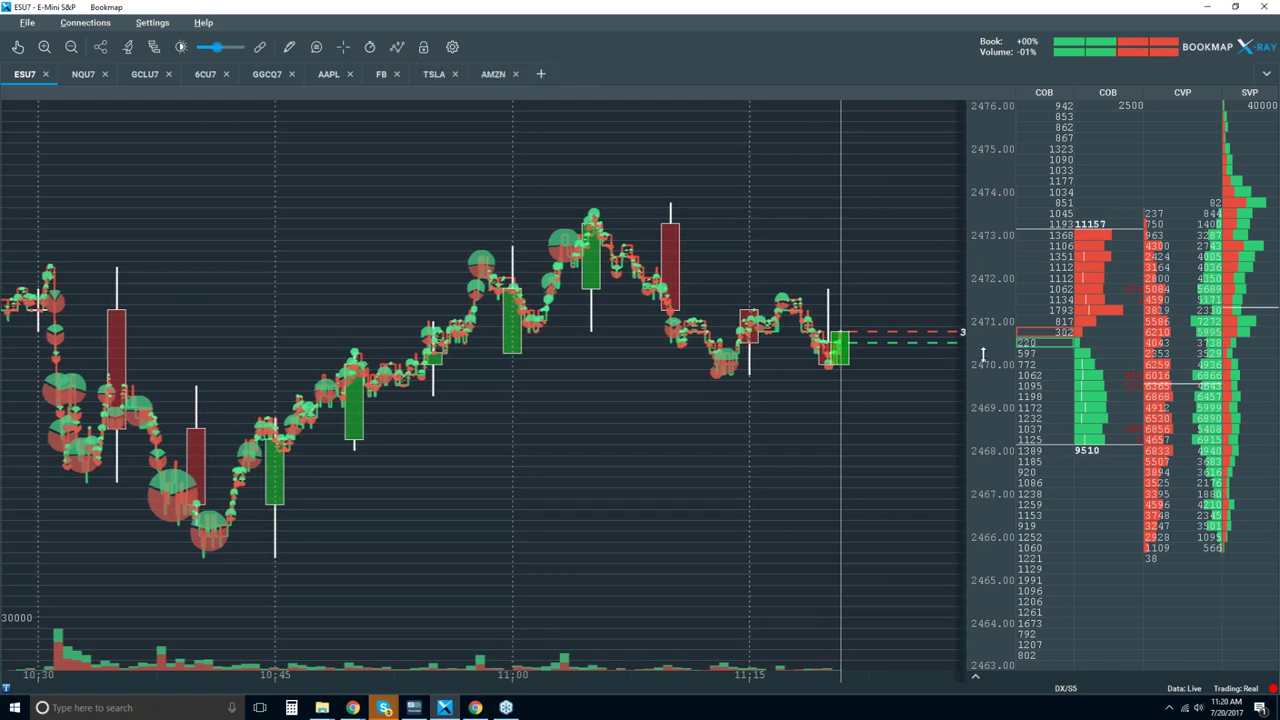
- Turn on the Heatmap layer for ESU7 and examine the resting liquidity around the price since 10:45
left_click(397, 47)
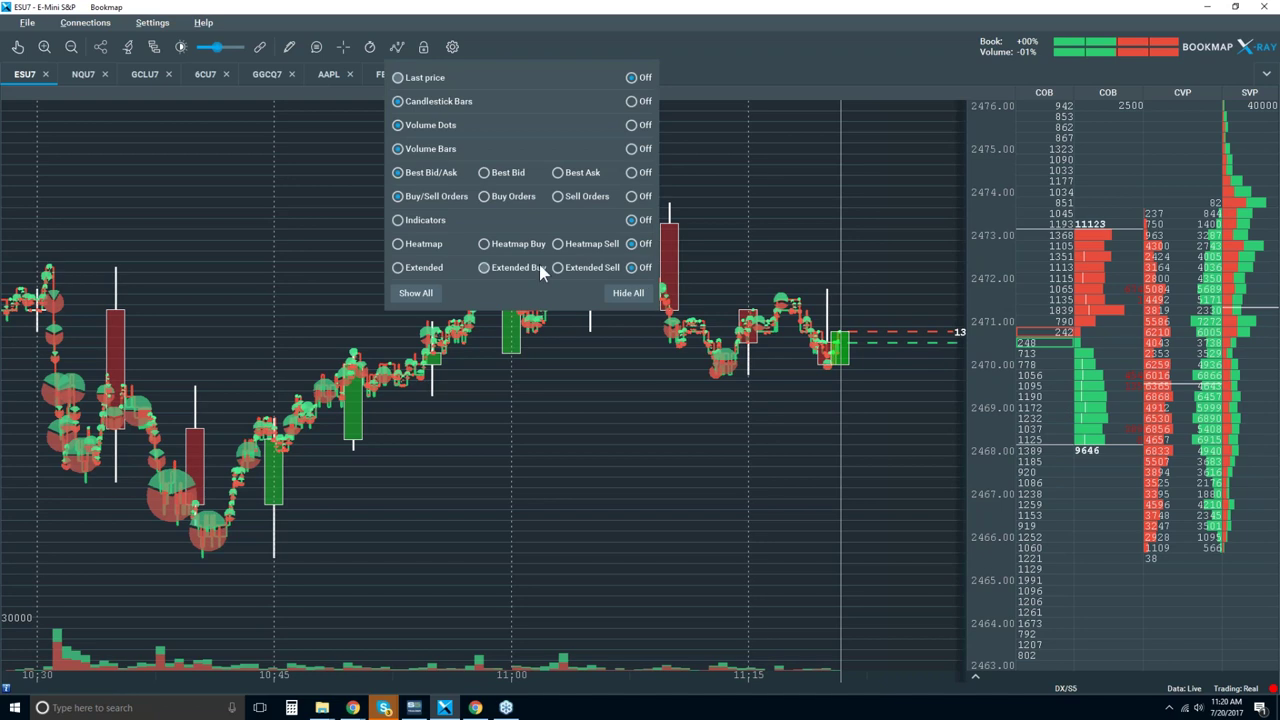
left_click(423, 246)
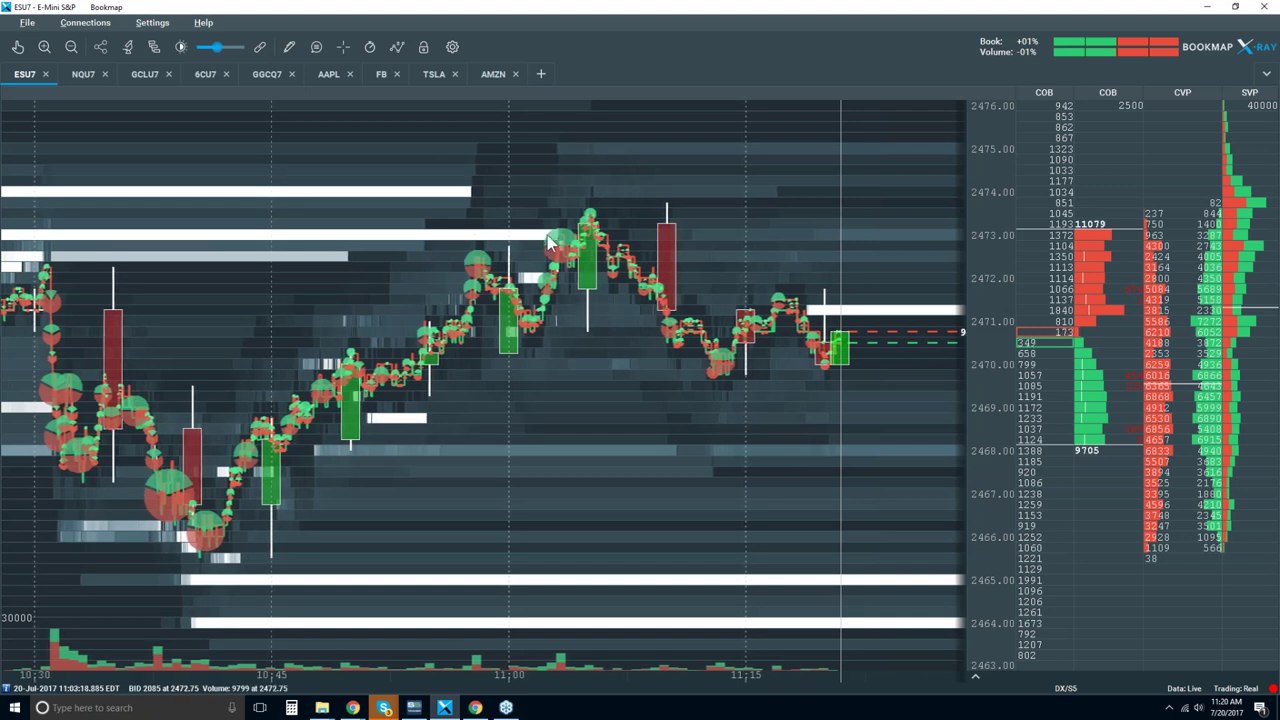
scroll(556, 219, "up", 3)
left_click(18, 47)
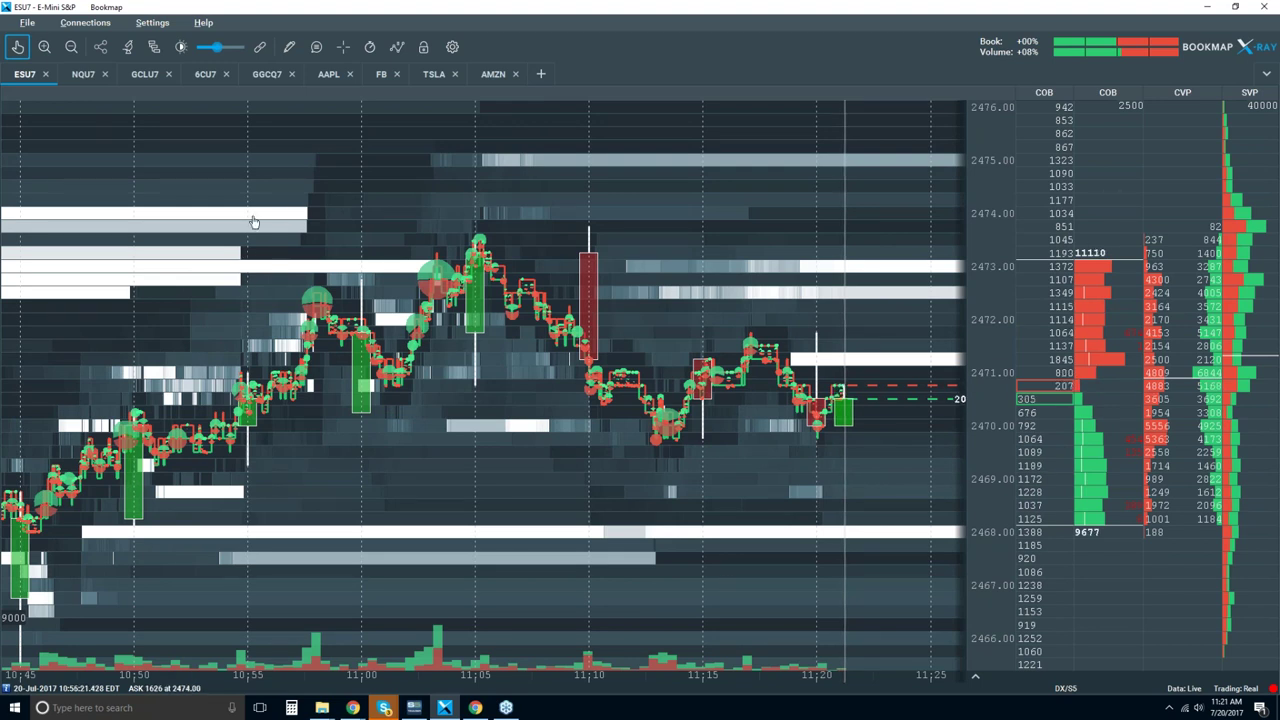
scroll(257, 220, "down", 2)
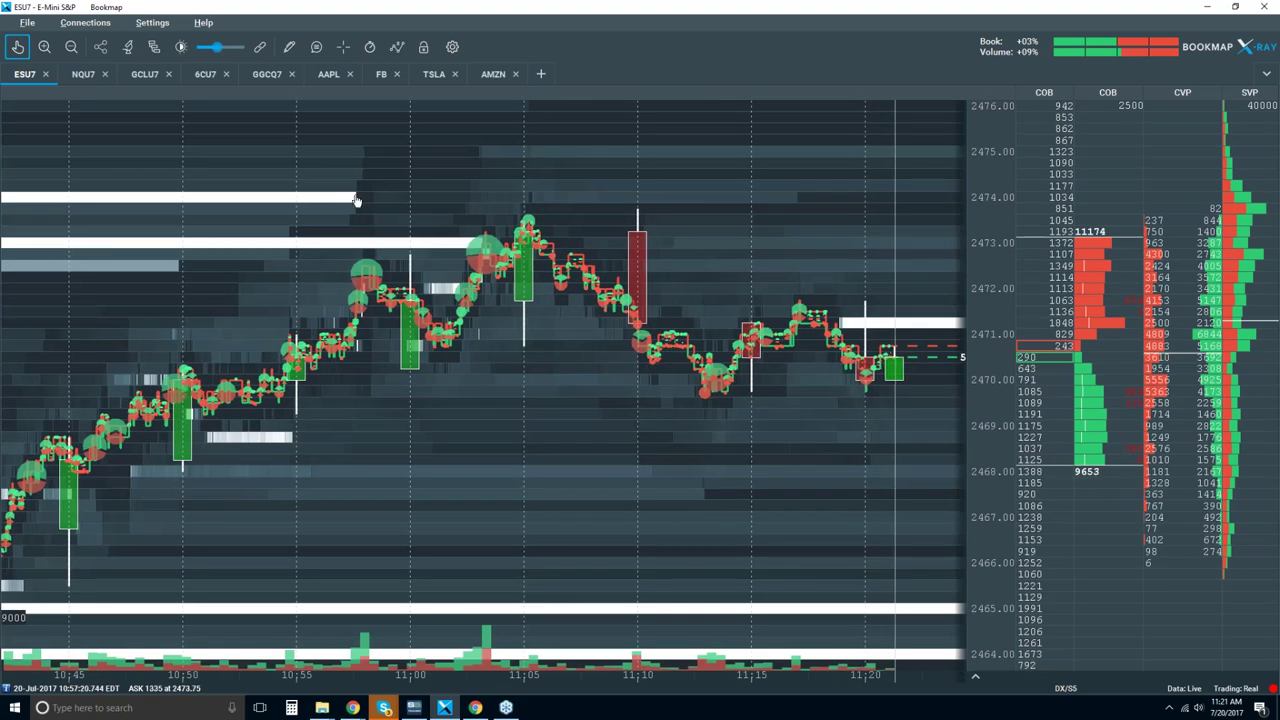
- Examine the trades hitting the 2473.00 liquidity between 11:03:00 and 11:03:20 on a seconds scale
scroll(434, 223, "up", 3)
scroll(548, 298, "up", 4)
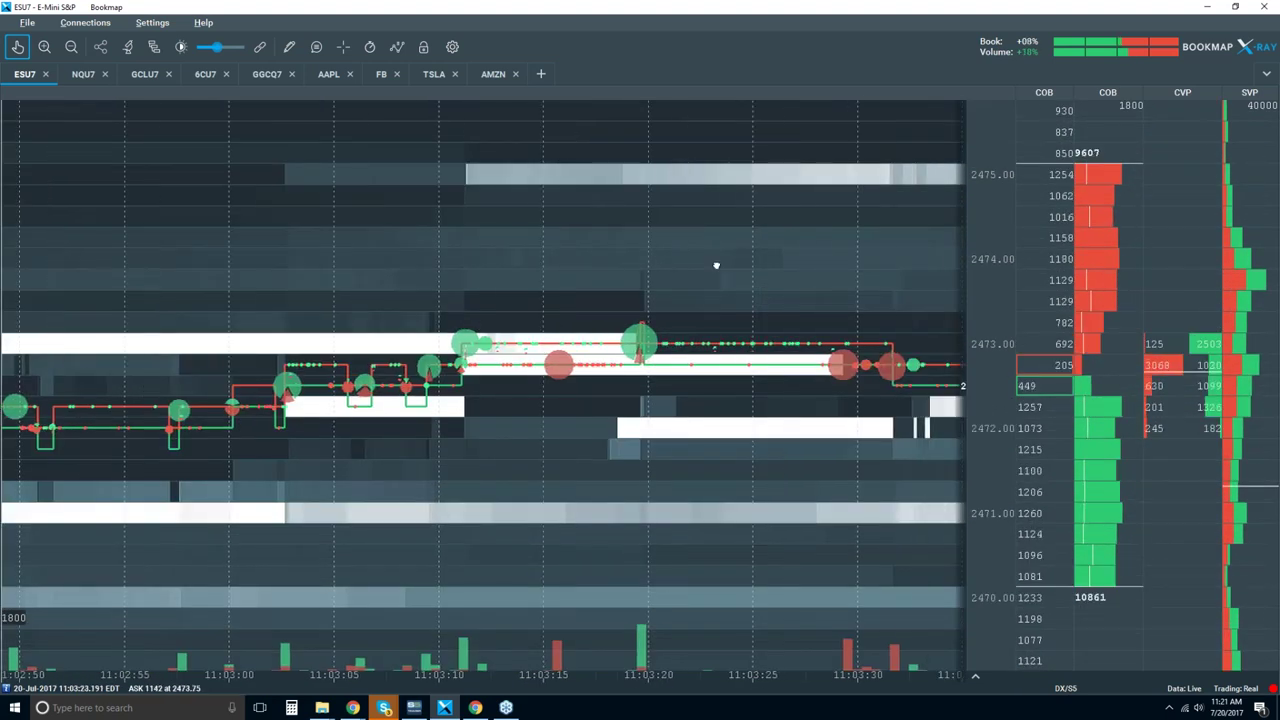
scroll(543, 375, "up", 2)
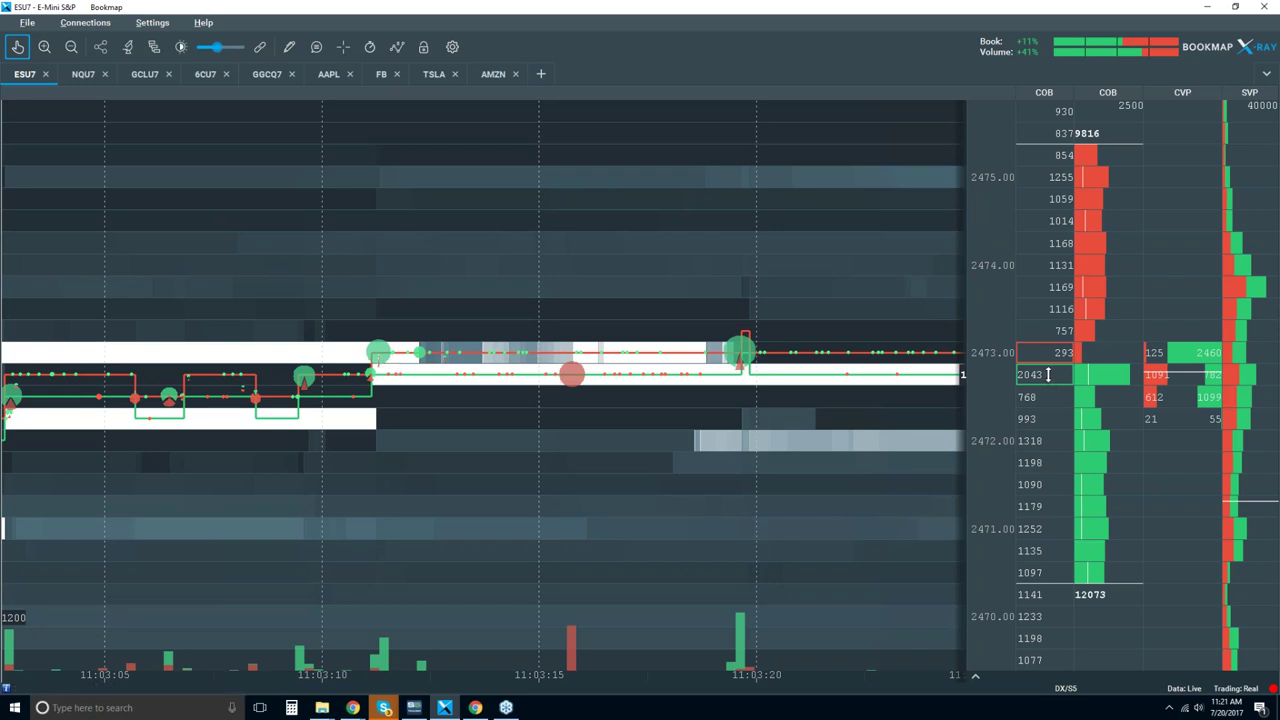
left_click_drag(604, 436, 849, 423)
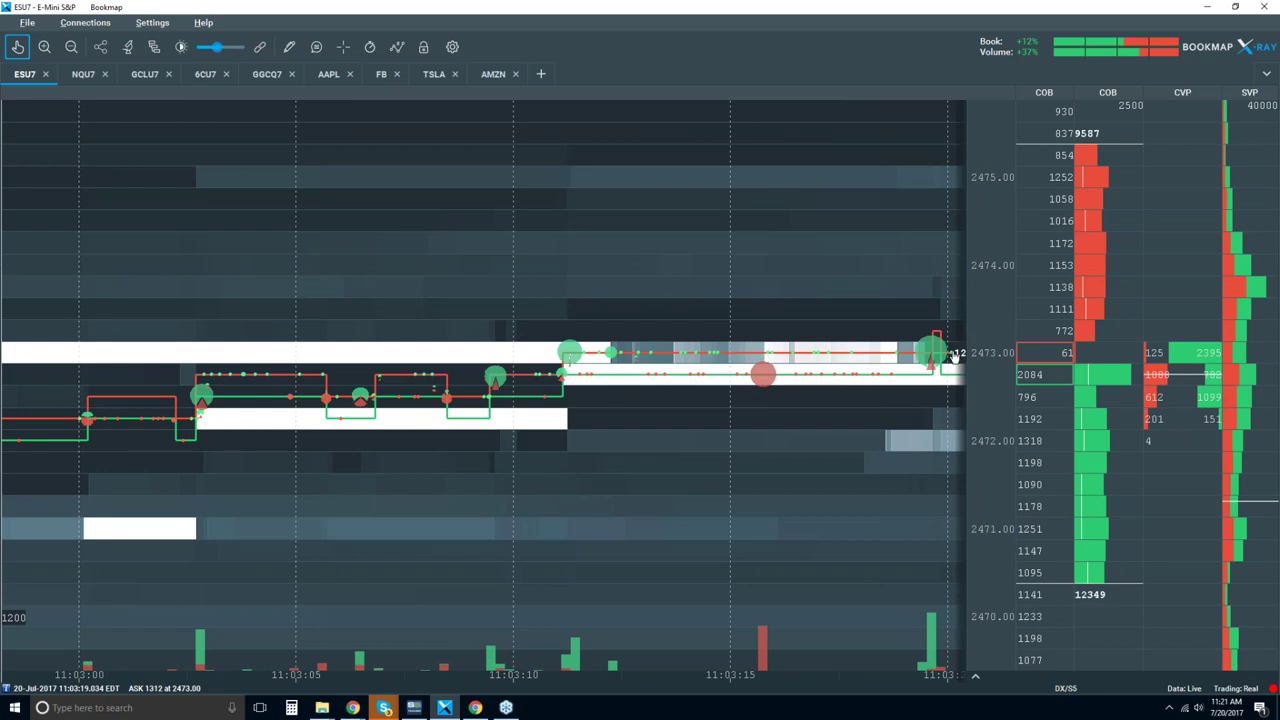
- Examine the price reaction at the heavy liquidity near 2473.00 and 2474.00 on progressively wider time scales around 11:03
scroll(955, 356, "down", 2)
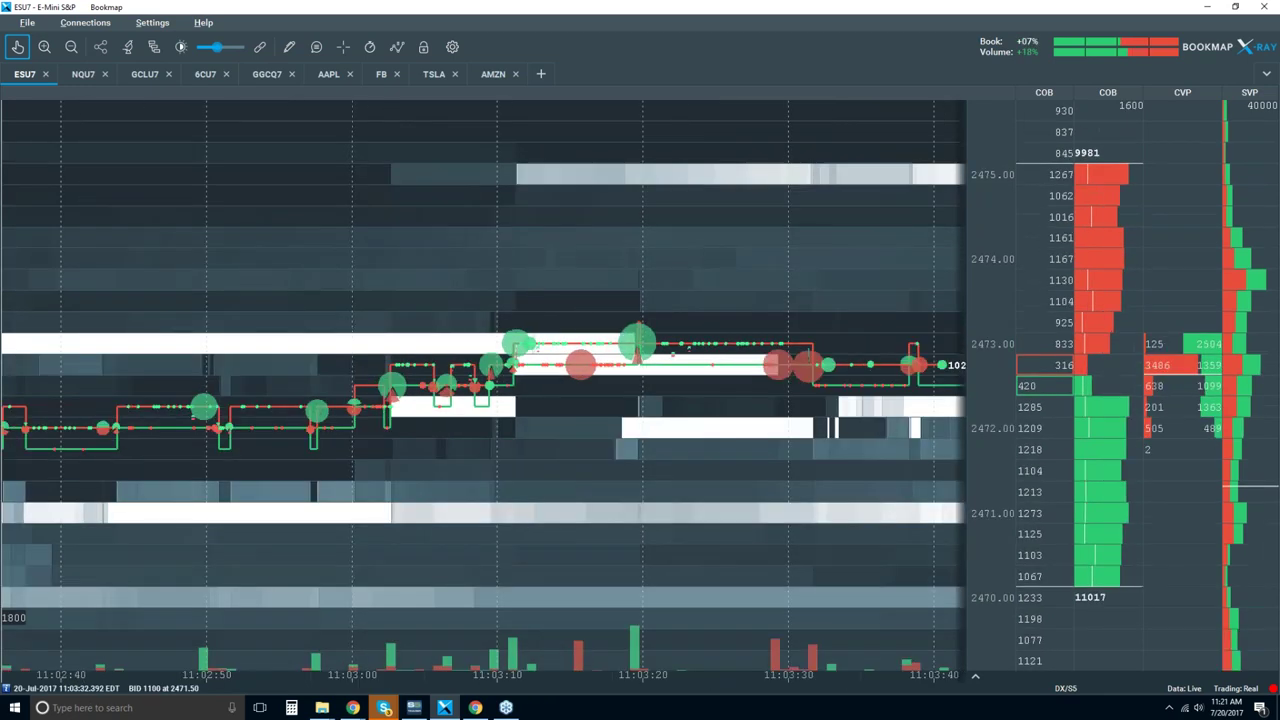
scroll(603, 447, "down", 4)
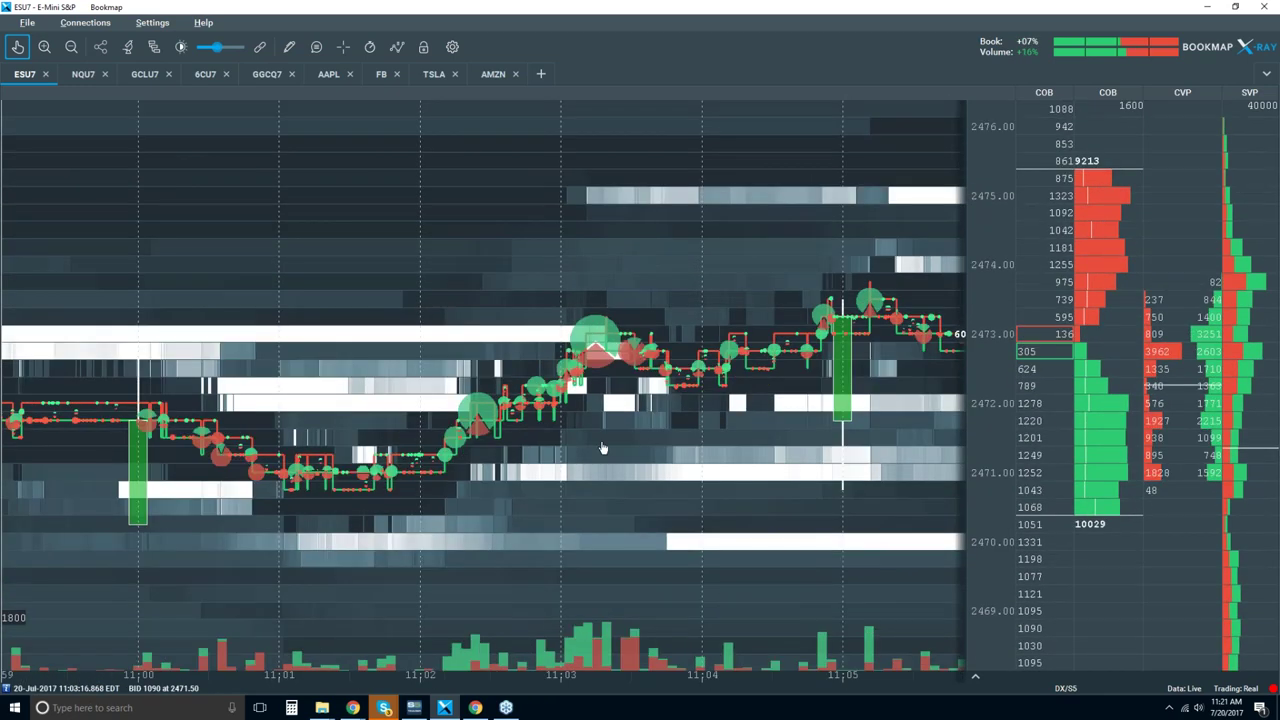
scroll(603, 447, "down", 2)
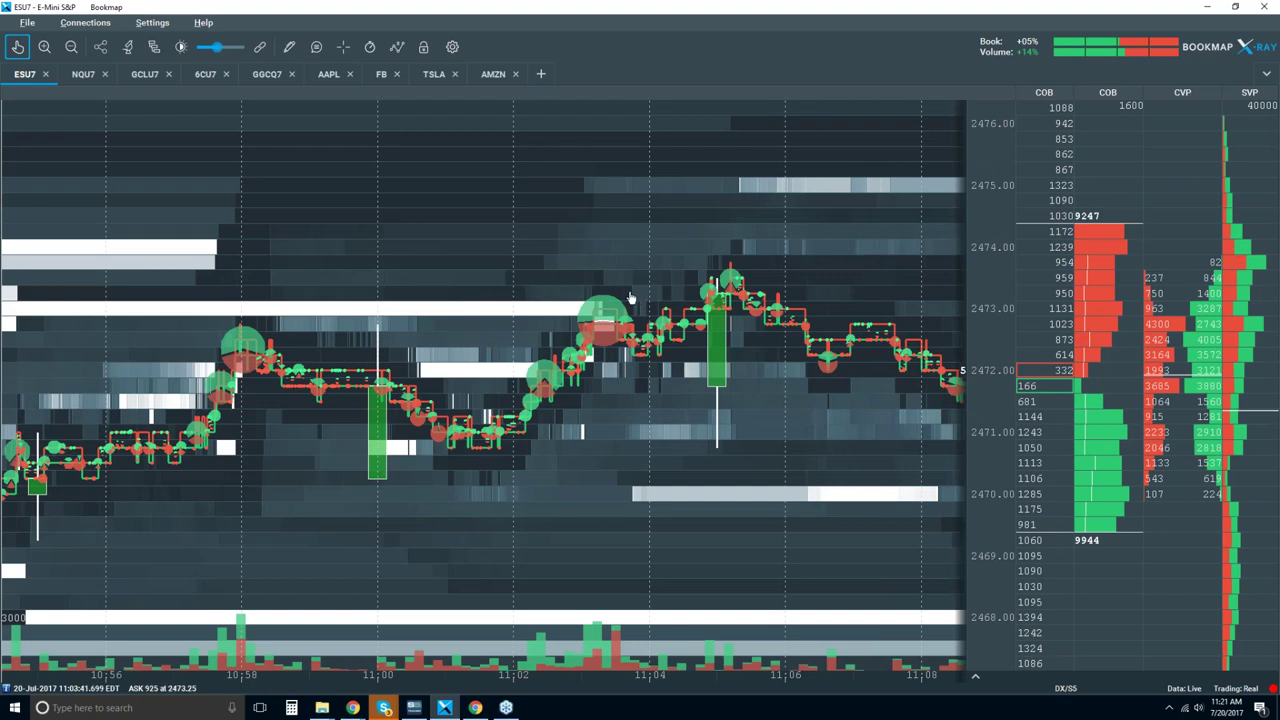
scroll(630, 297, "up", 1)
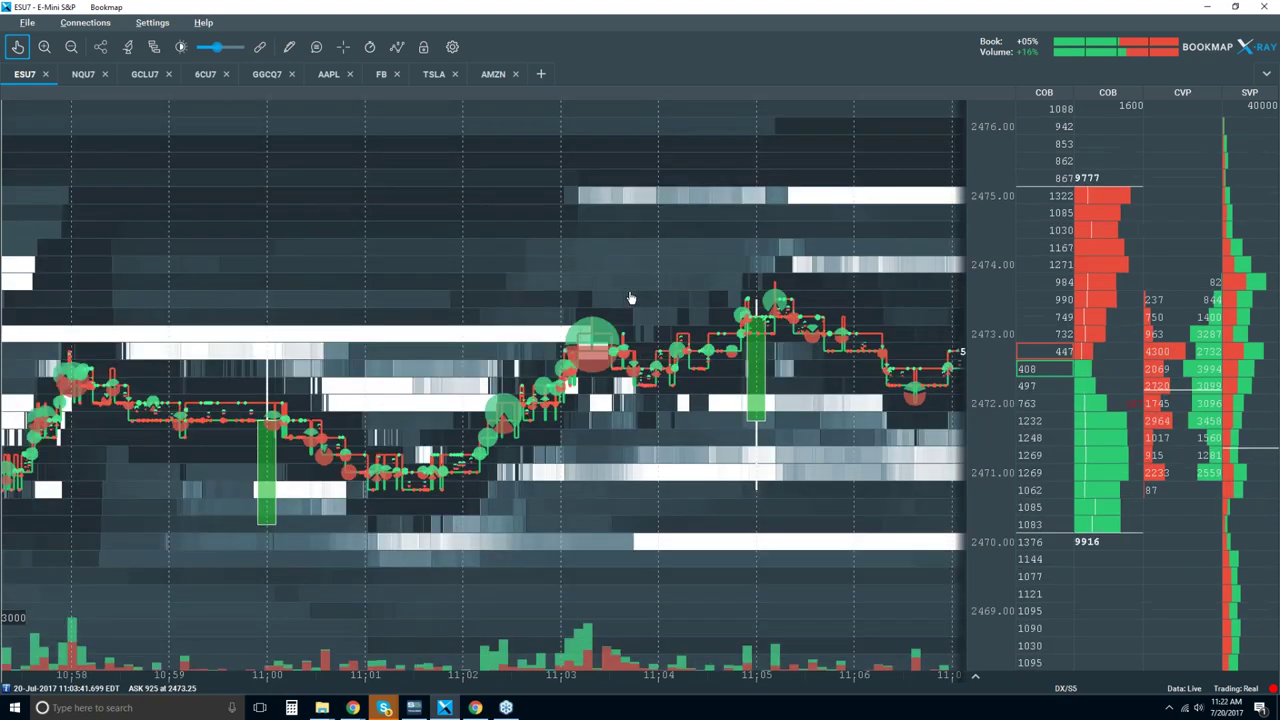
scroll(630, 297, "down", 1)
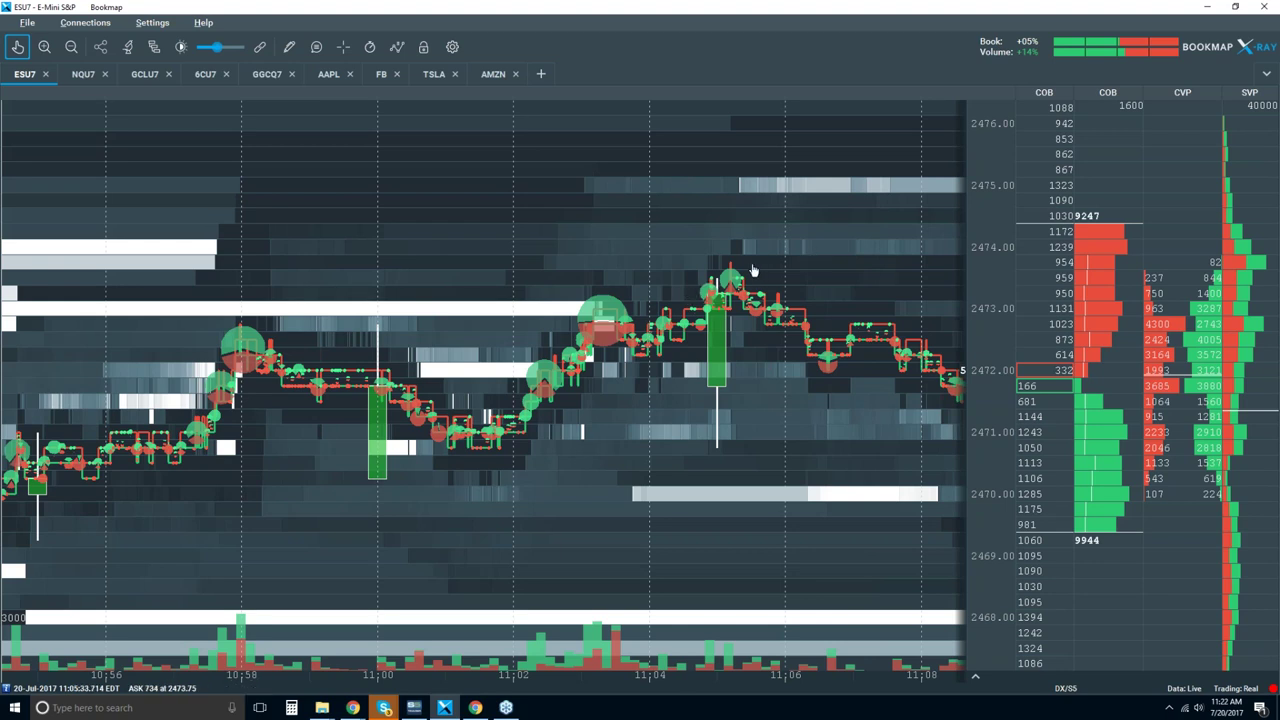
scroll(753, 270, "down", 2)
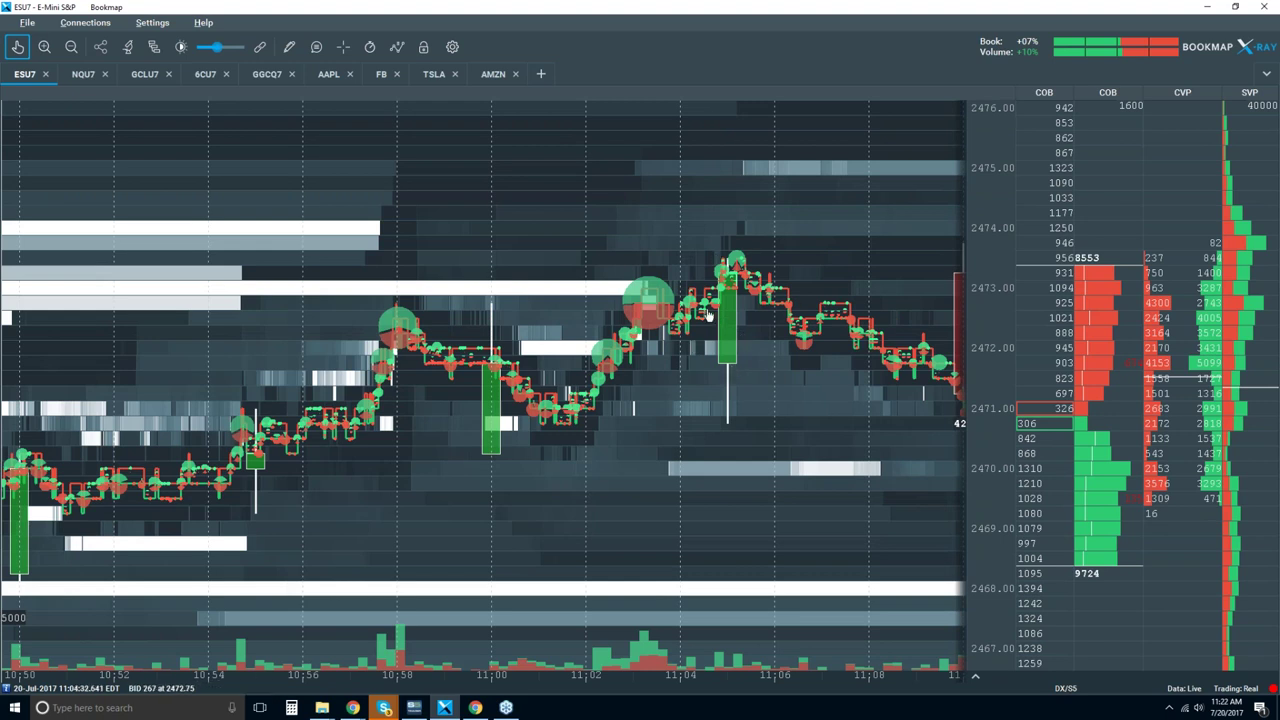
scroll(707, 316, "down", 3)
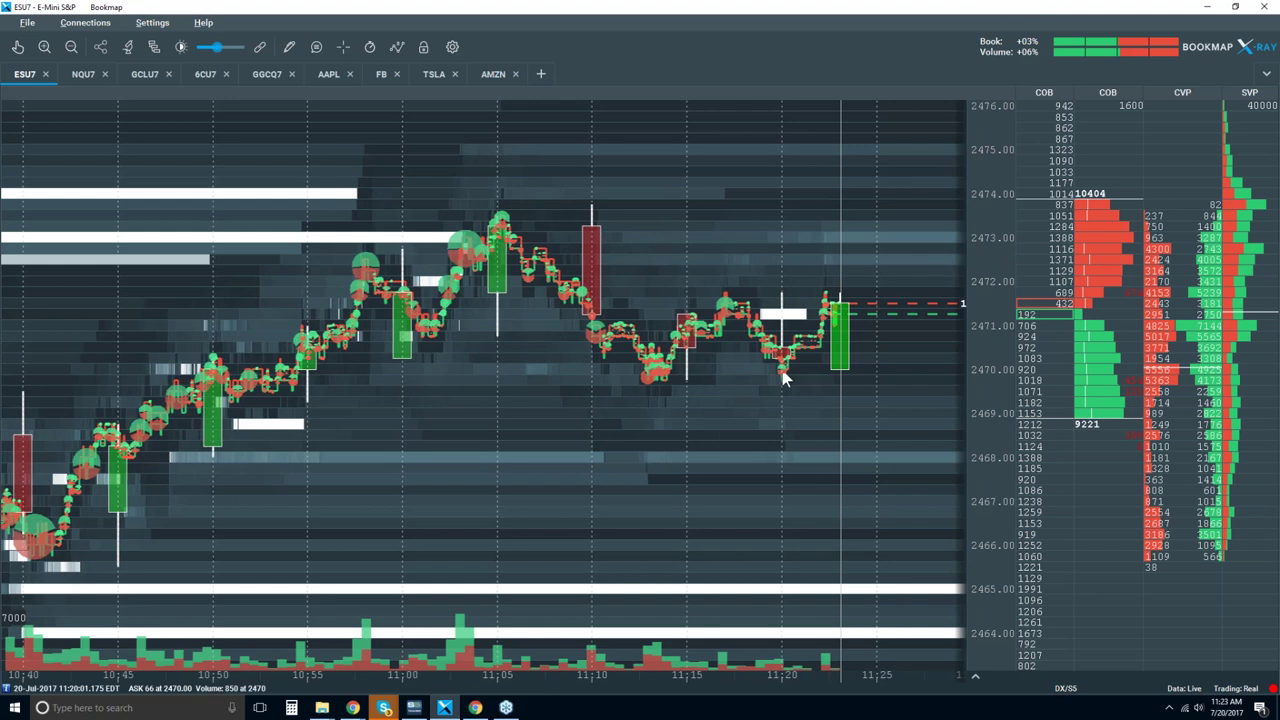
- Open the GCLU7 crude oil chart, switch to GGCQ7 gold, and examine gold's heatmap back to about 09:45
left_click(147, 75)
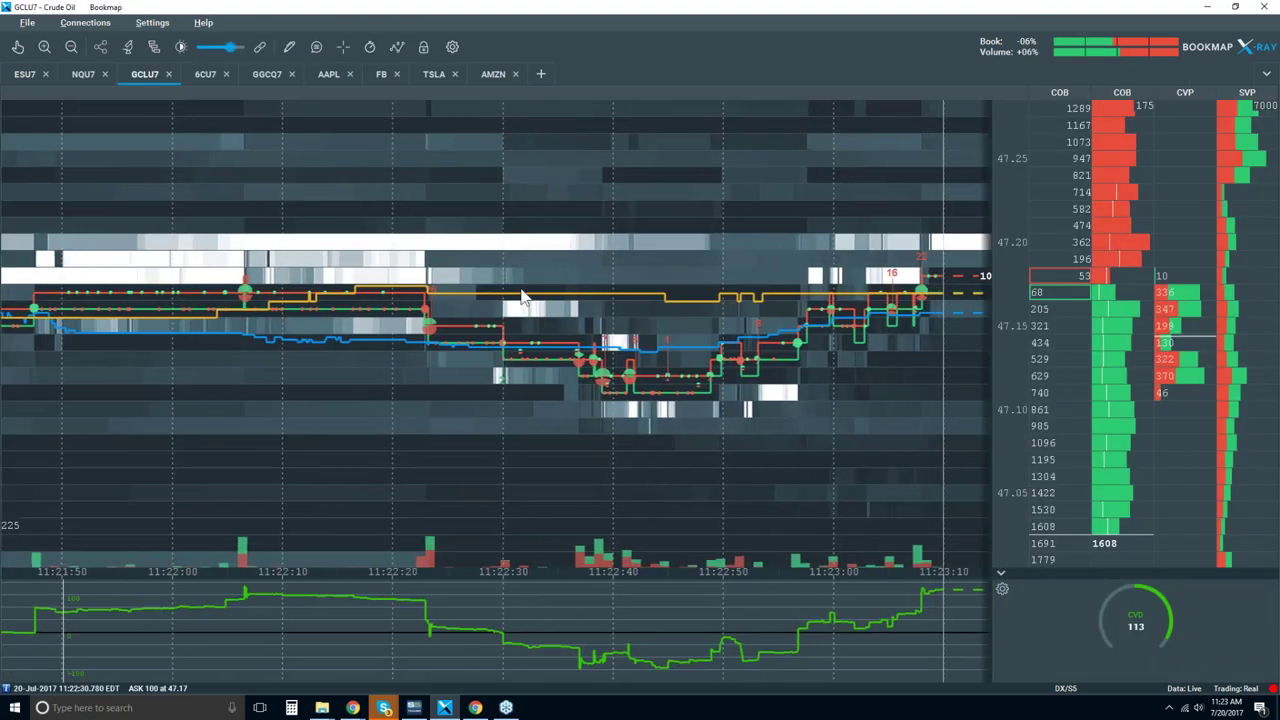
left_click(268, 74)
scroll(645, 403, "down", 8)
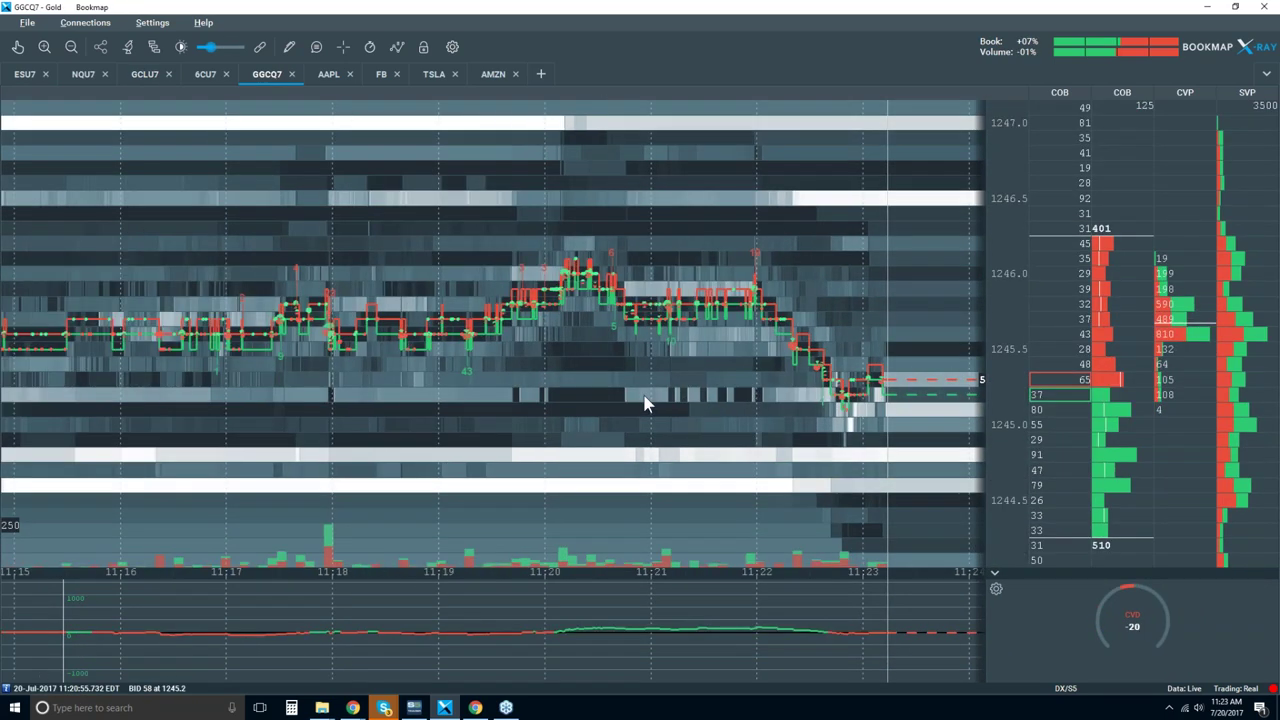
scroll(645, 403, "down", 4)
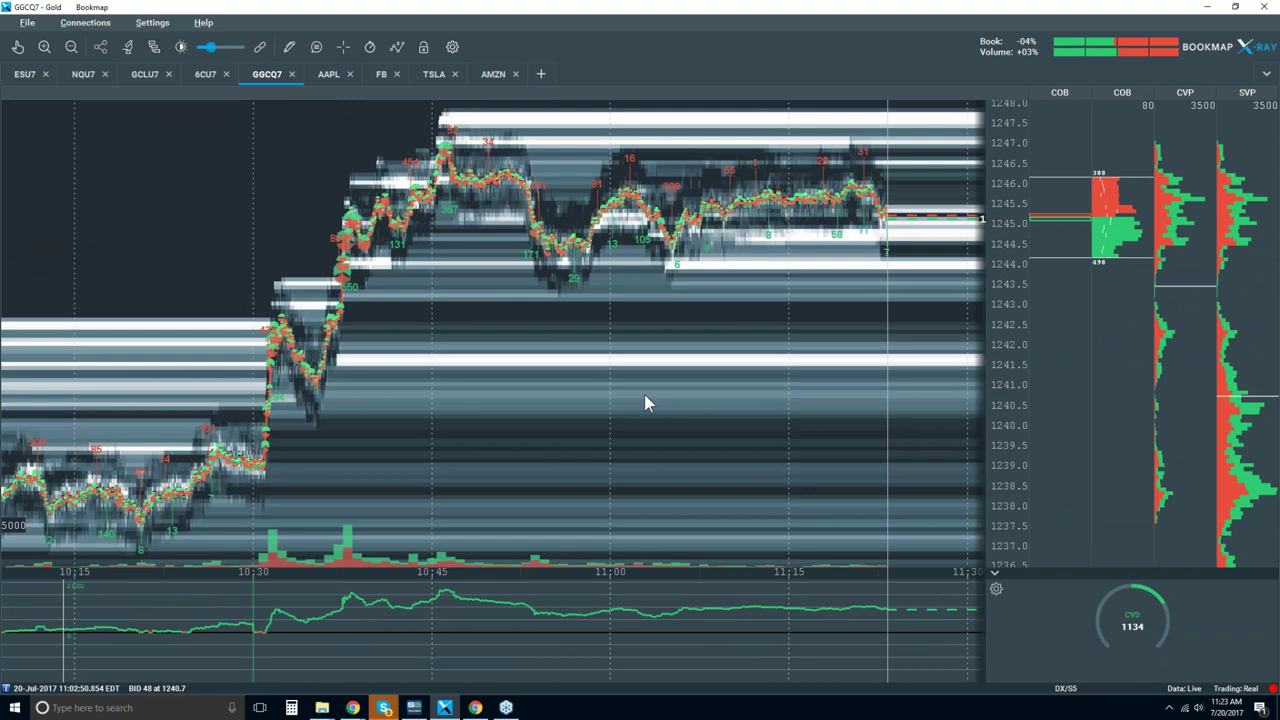
scroll(644, 394, "down", 1)
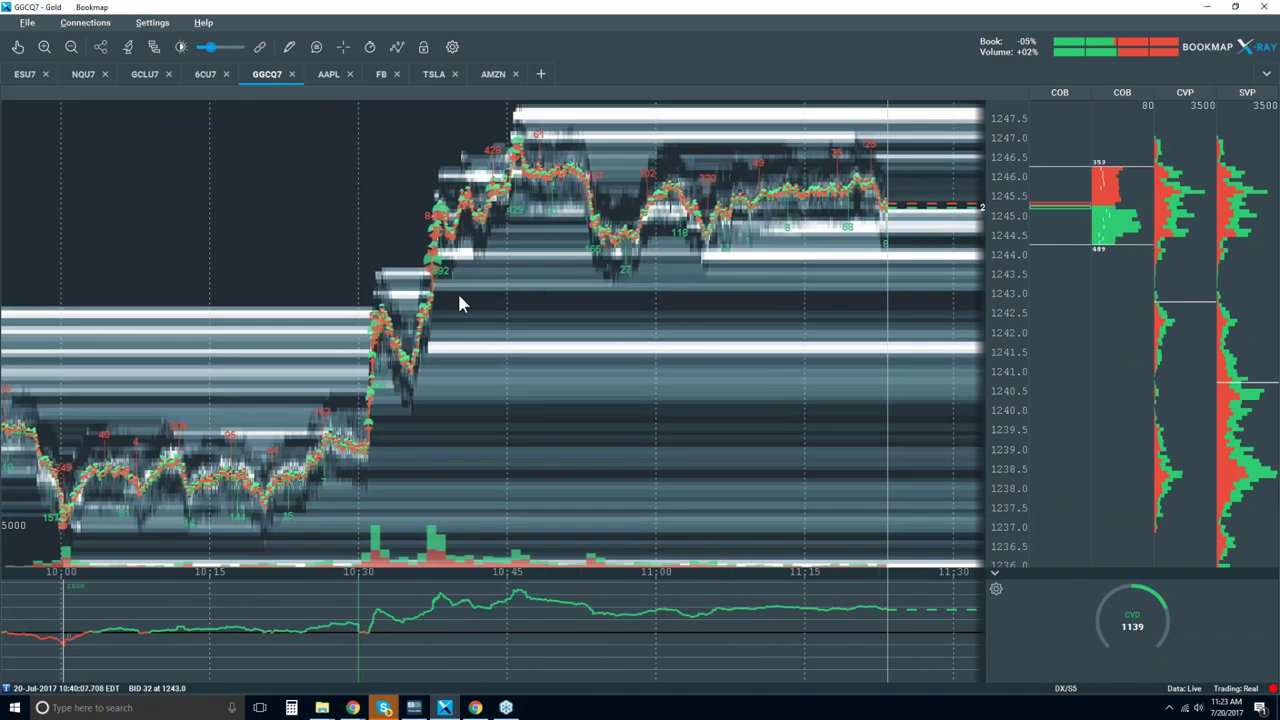
scroll(457, 290, "down", 1)
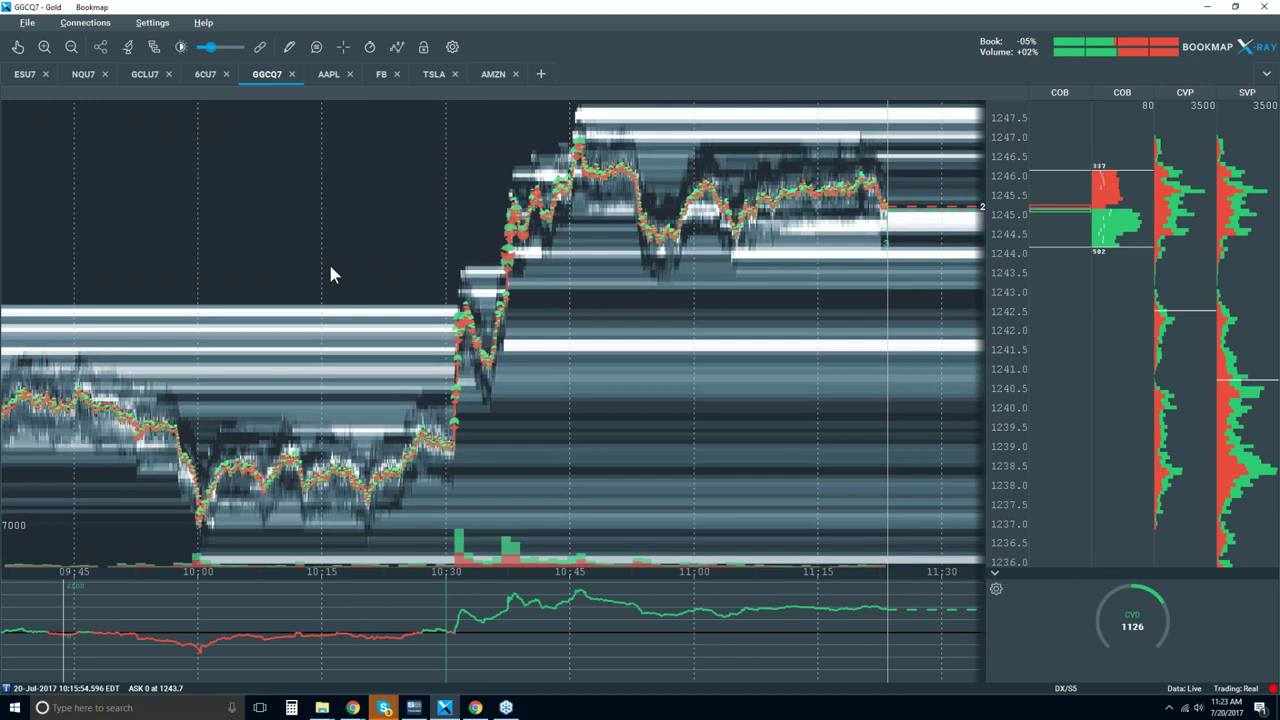
- Compare the ESU7 heatmap with GGCQ7 and examine gold's liquidity levels between 11:00 and 11:25
left_click(27, 75)
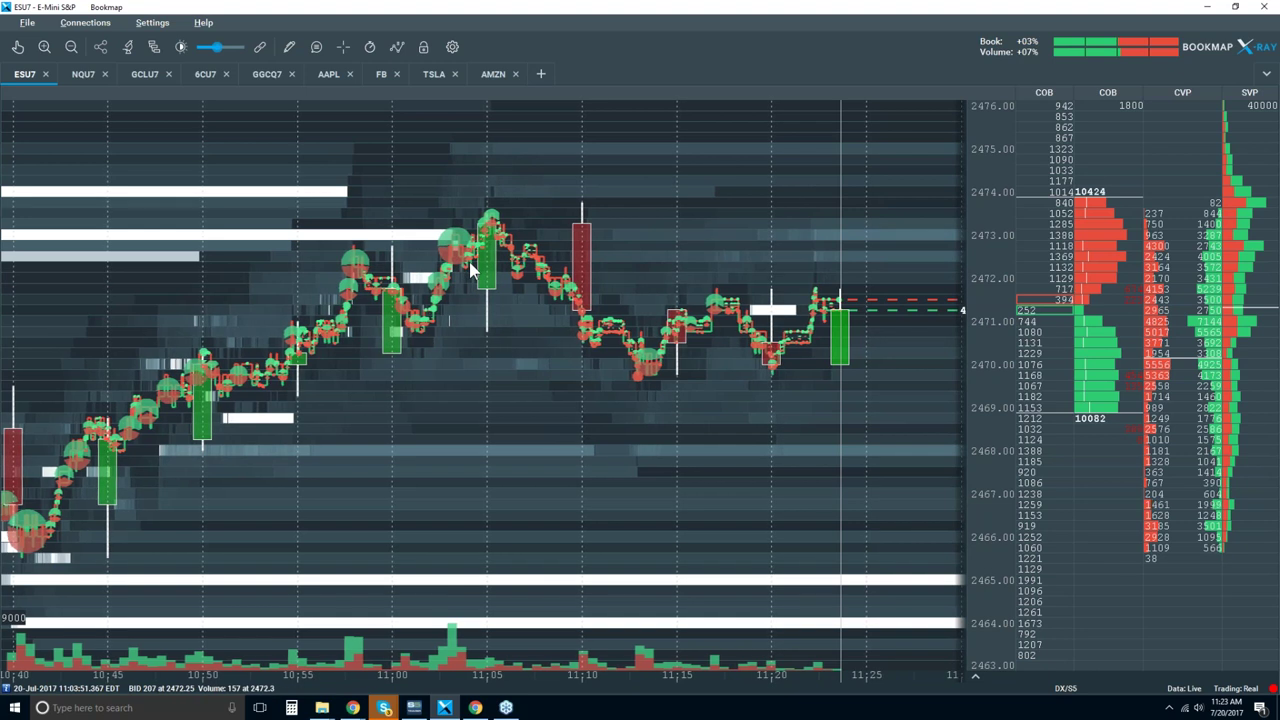
left_click(266, 76)
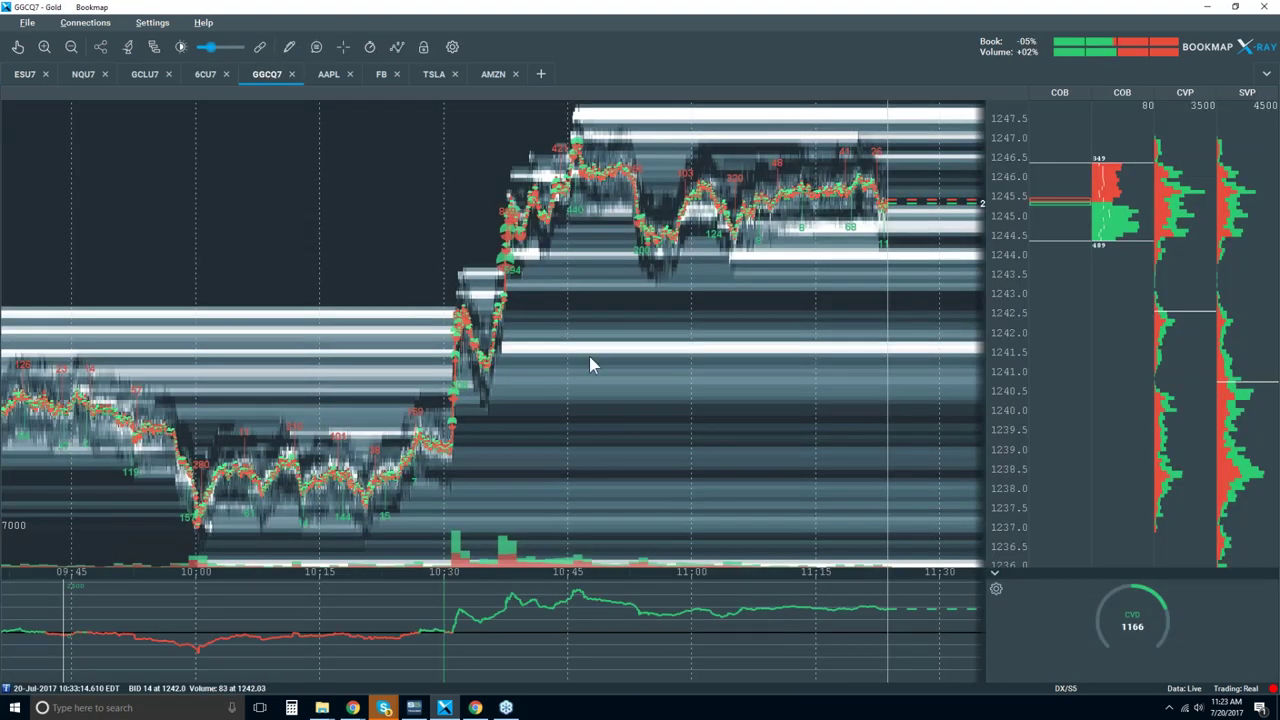
scroll(858, 200, "up", 1)
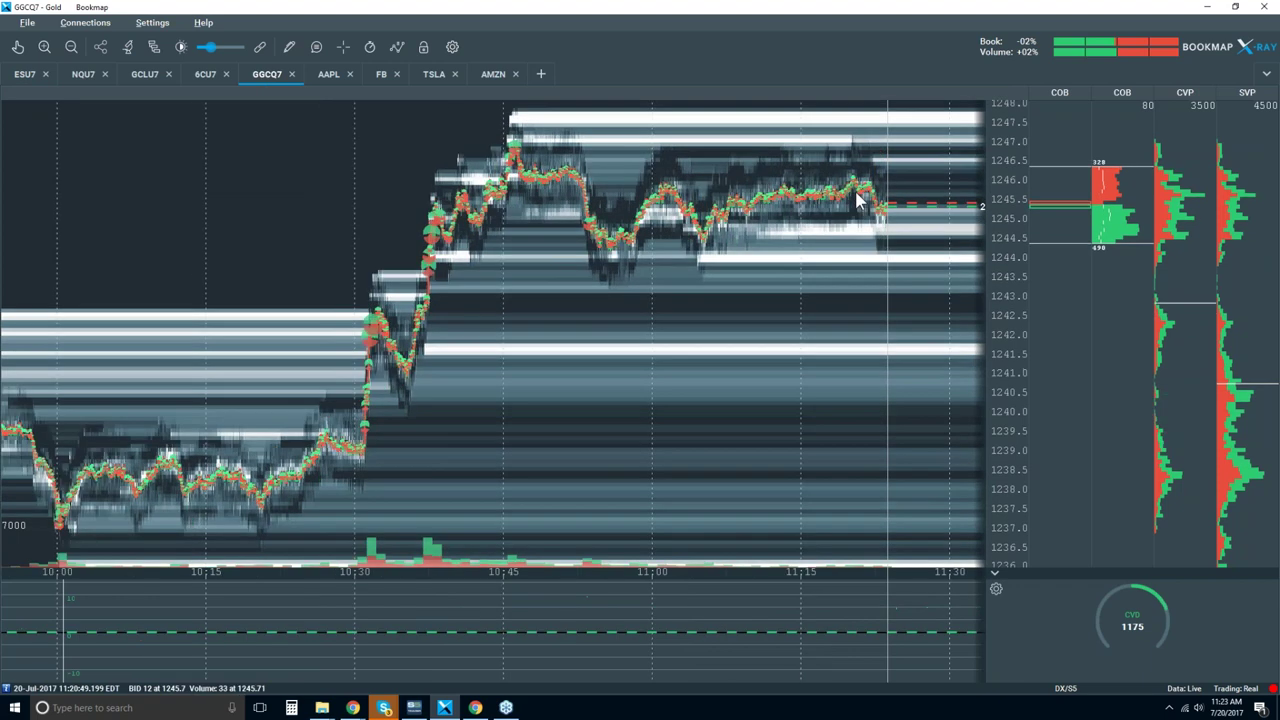
scroll(858, 200, "up", 5)
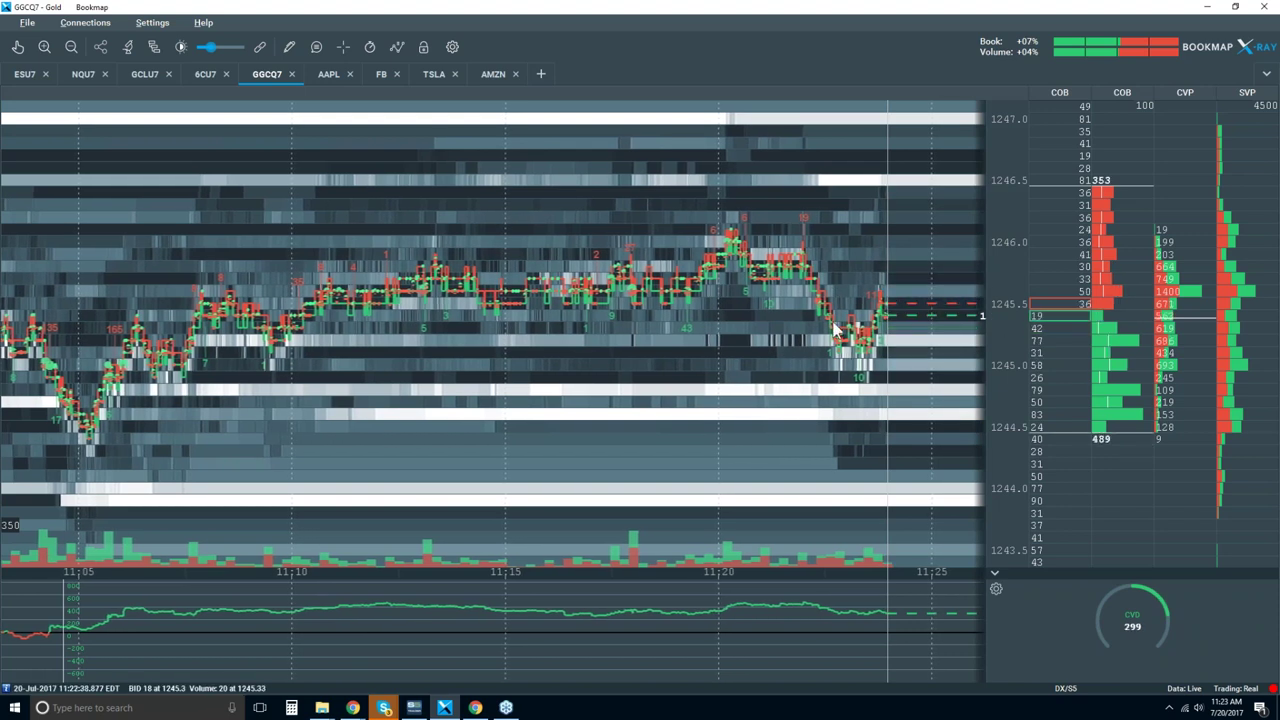
scroll(835, 325, "down", 1)
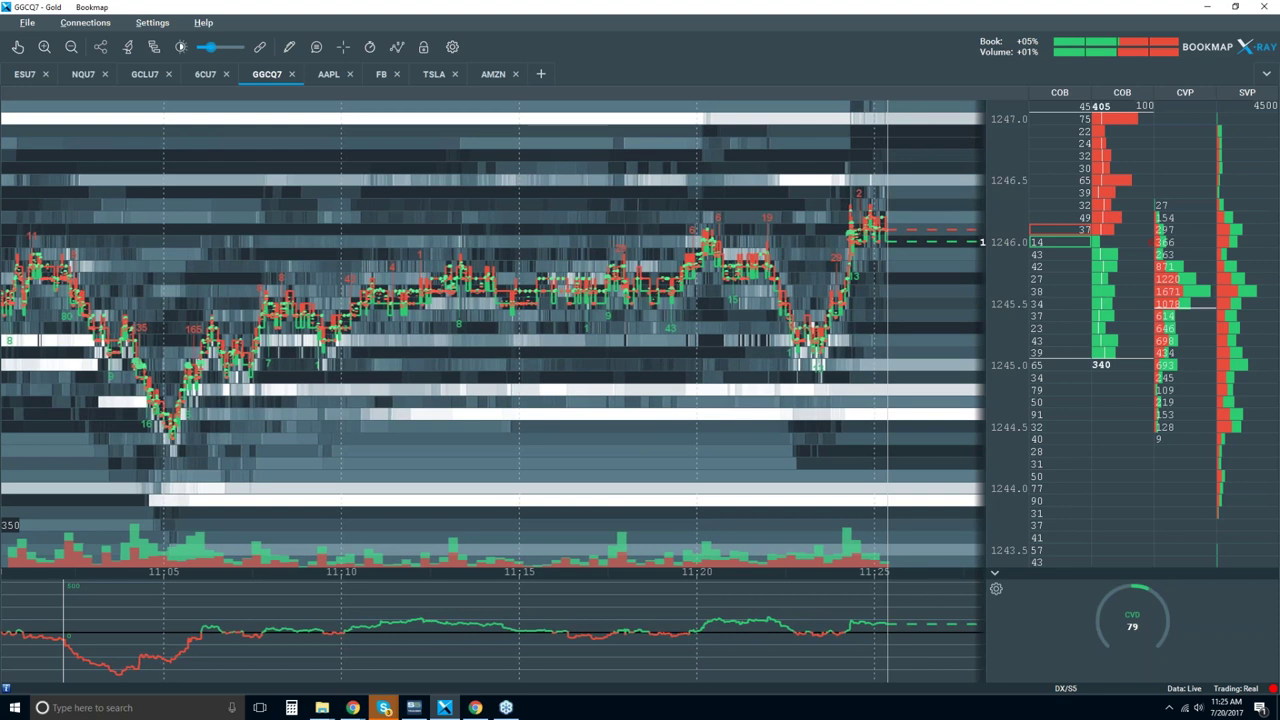
scroll(868, 266, "down", 2)
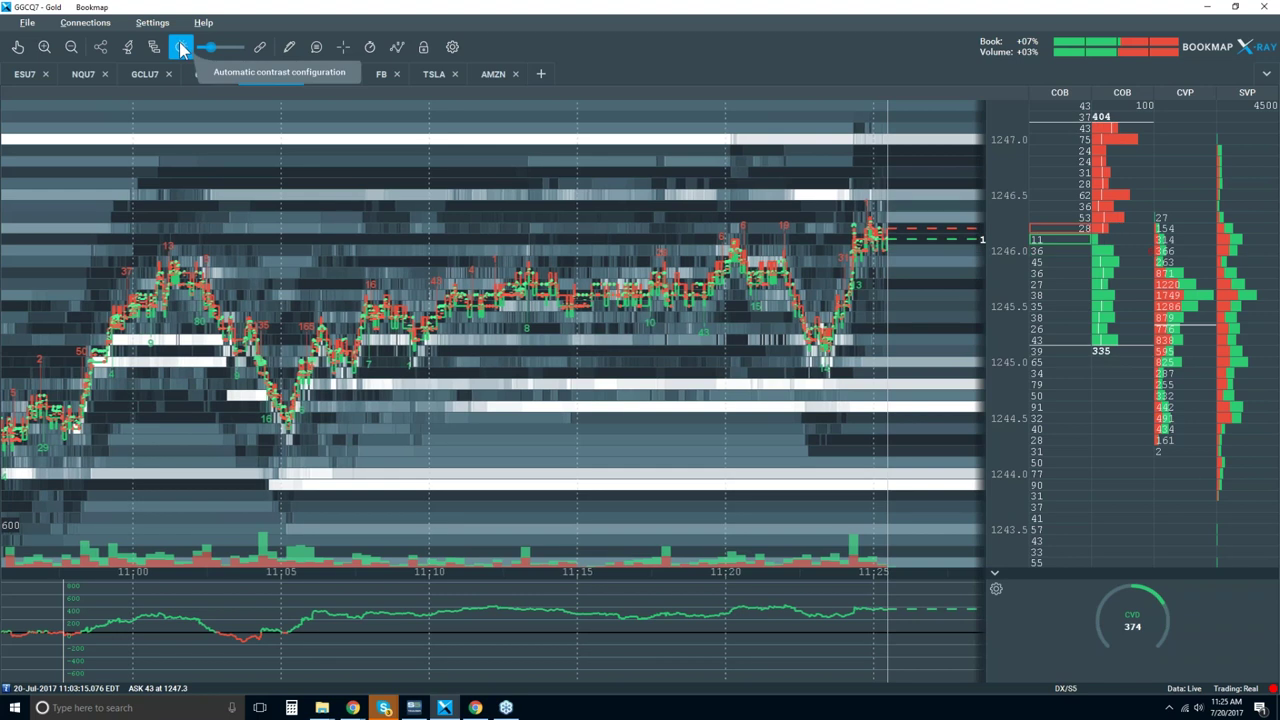
- Examine gold's heatmap on progressively wider time scales back to about 07:30, and its recent liquidity between 10:55 and 11:25
scroll(691, 240, "down", 2)
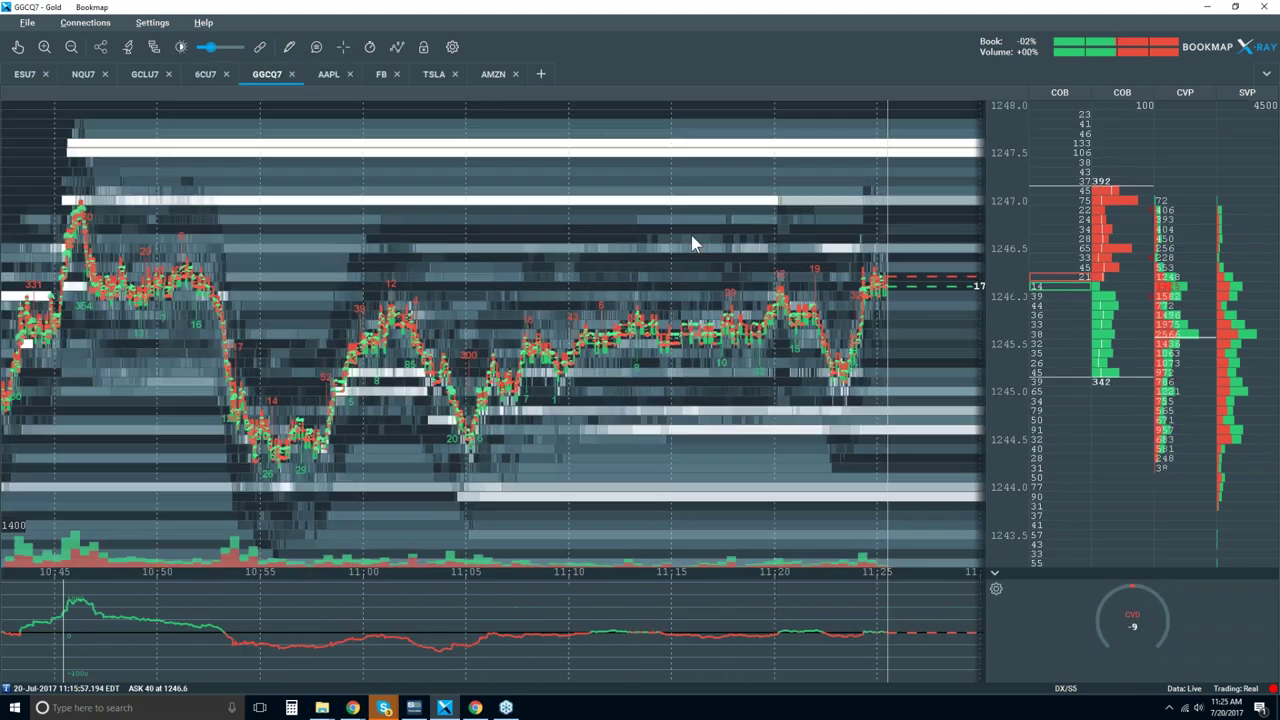
scroll(691, 235, "down", 4)
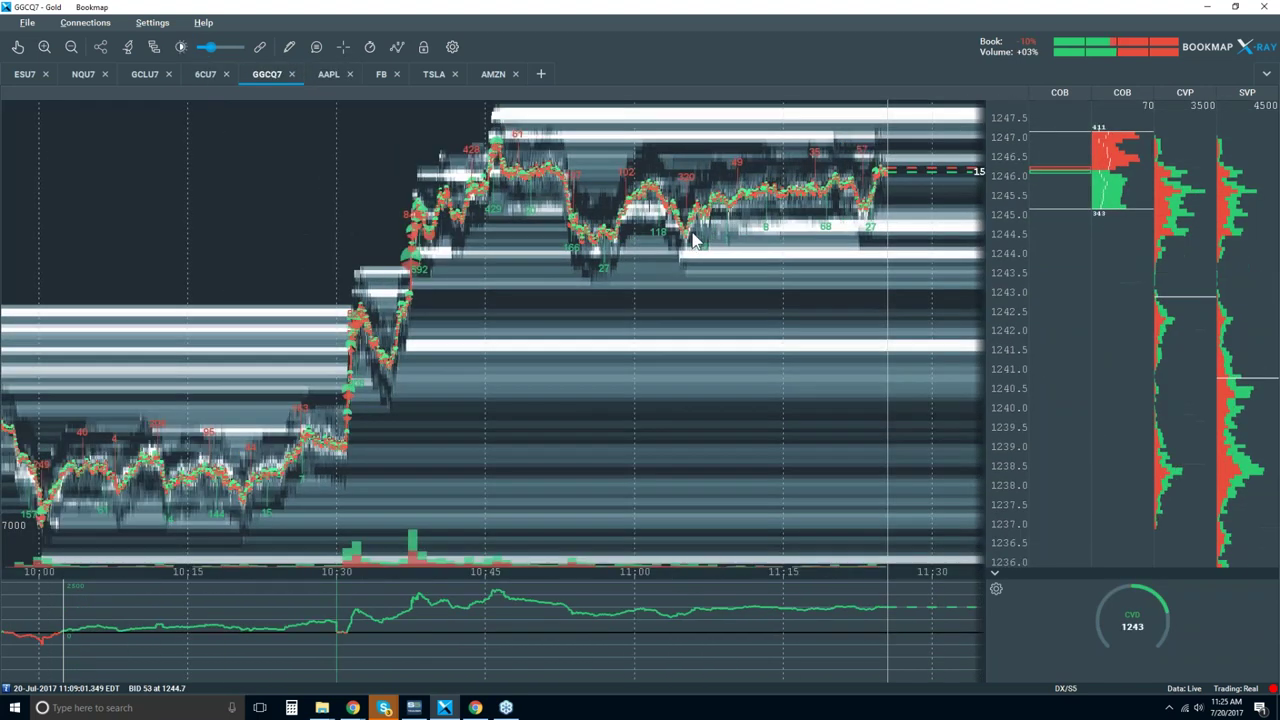
scroll(714, 222, "down", 5)
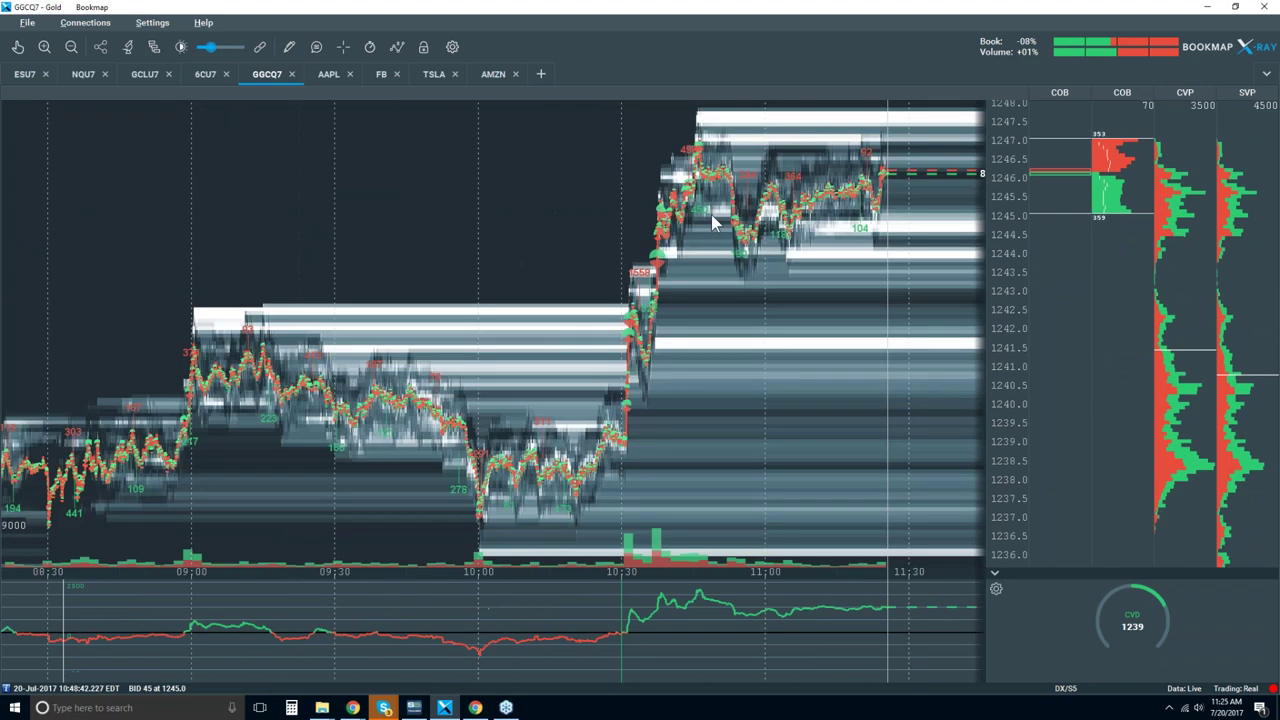
scroll(770, 117, "down", 2)
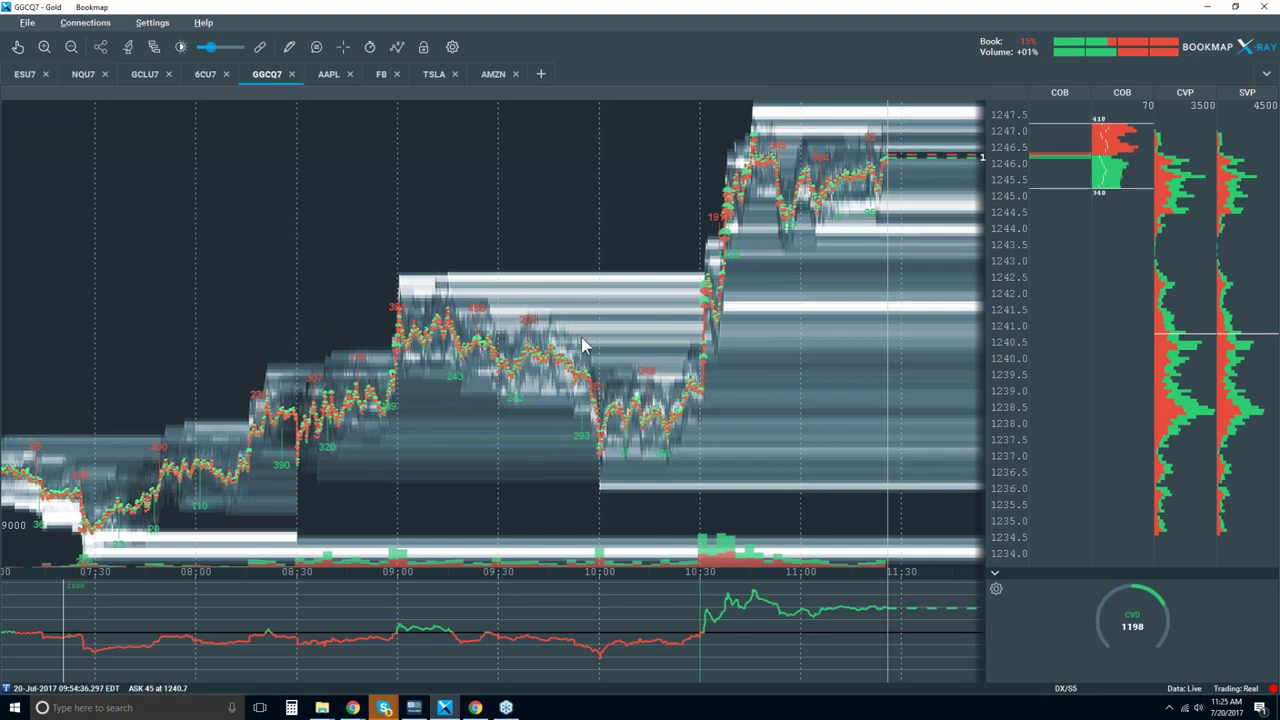
scroll(800, 140, "up", 2)
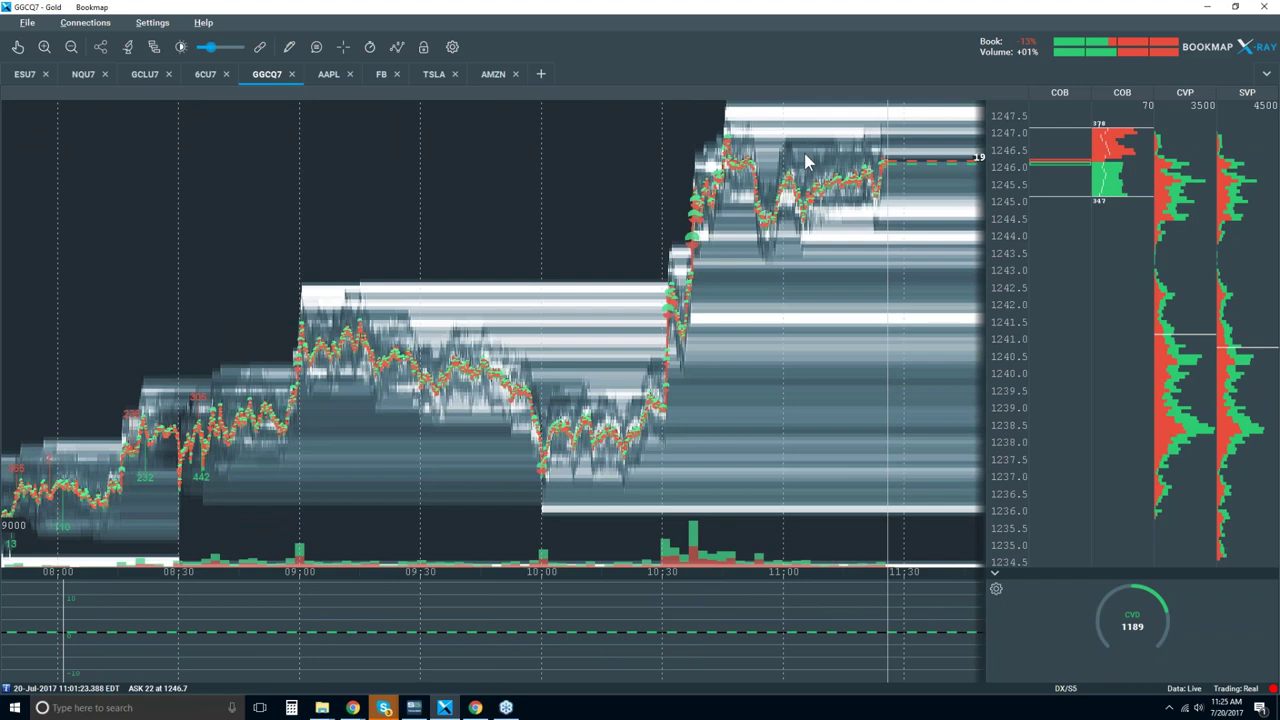
scroll(804, 153, "up", 5)
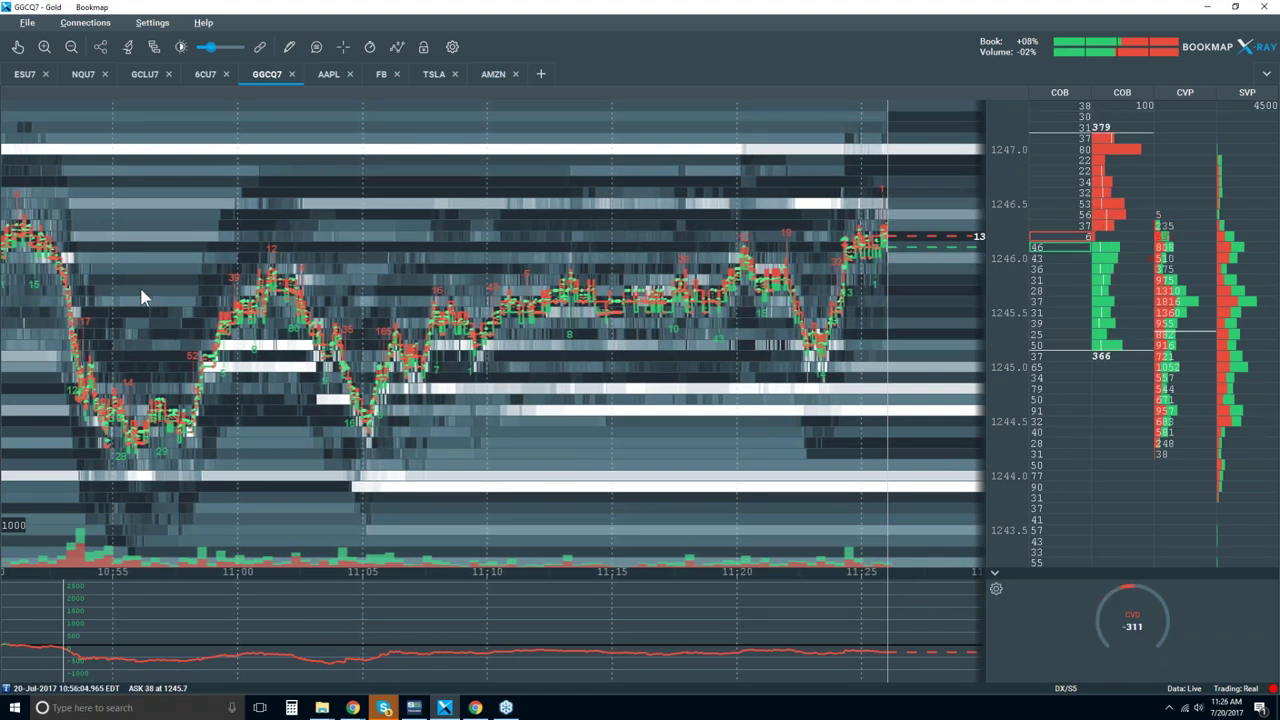
- Compare gold's liquidity bands near 1247.0 and 1244.0 on close and wide time scales between 10:30 and 11:26
scroll(711, 424, "down", 1)
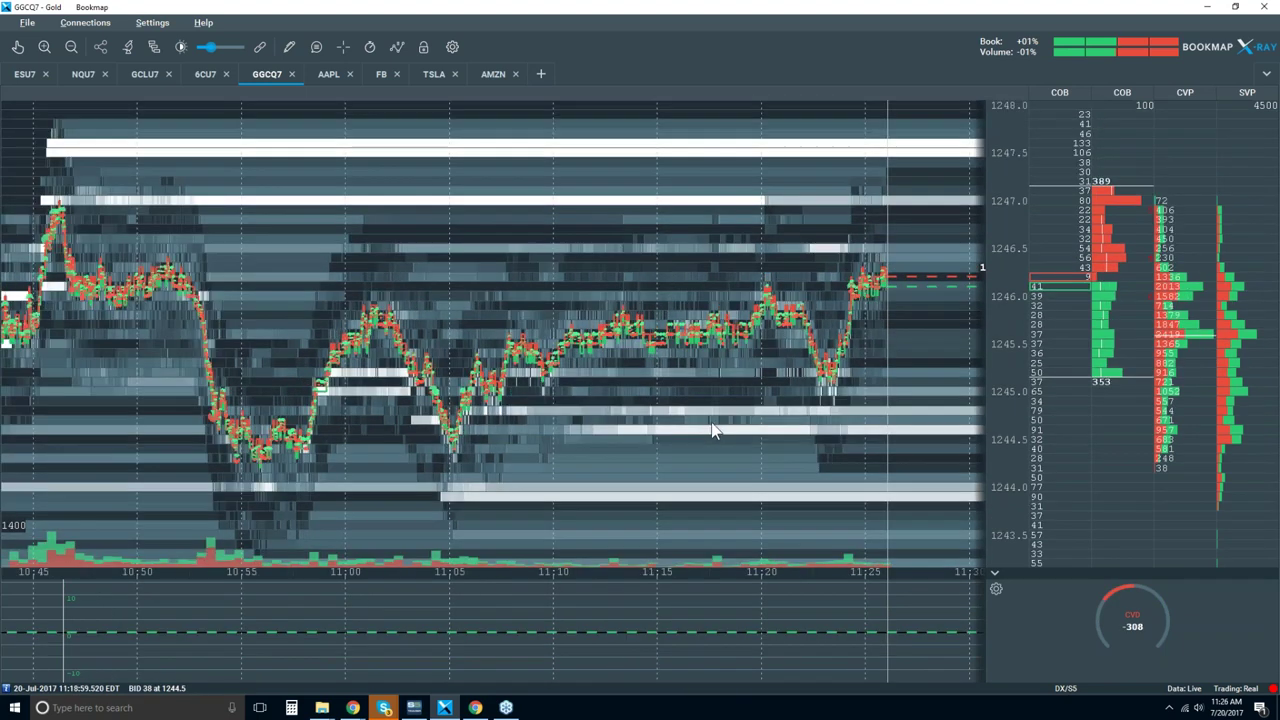
scroll(712, 426, "down", 1)
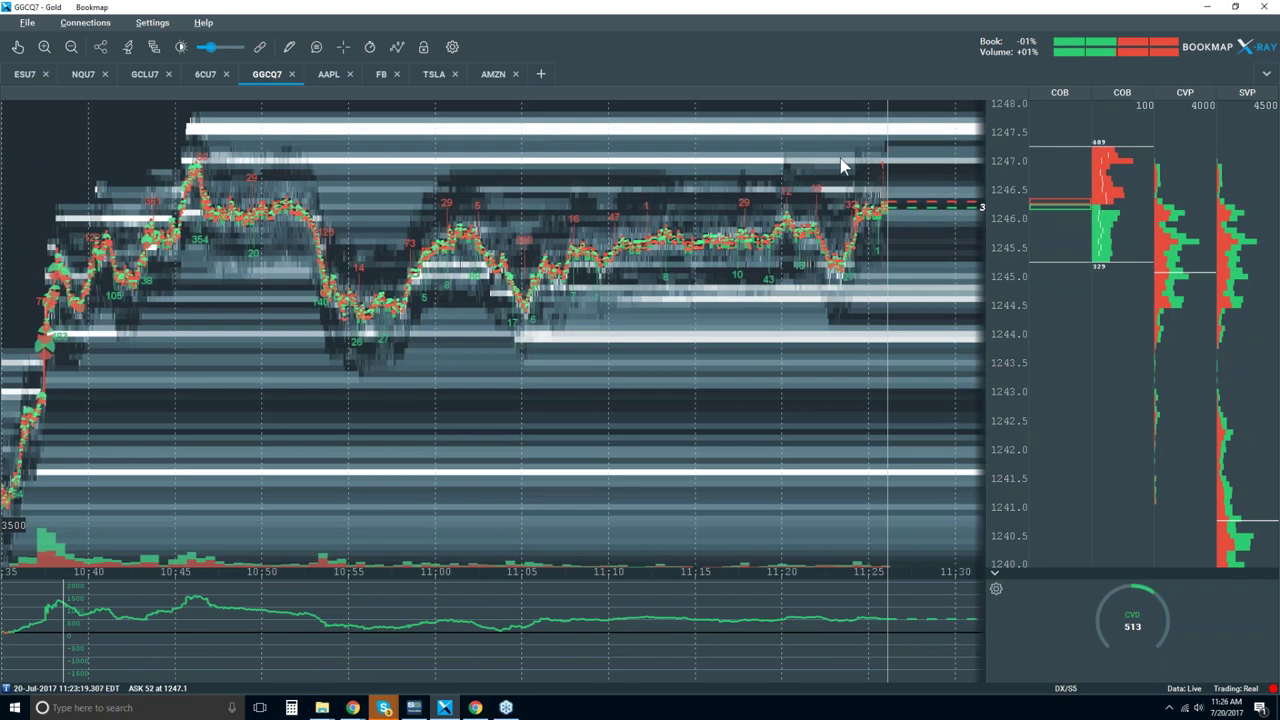
scroll(855, 188, "up", 2)
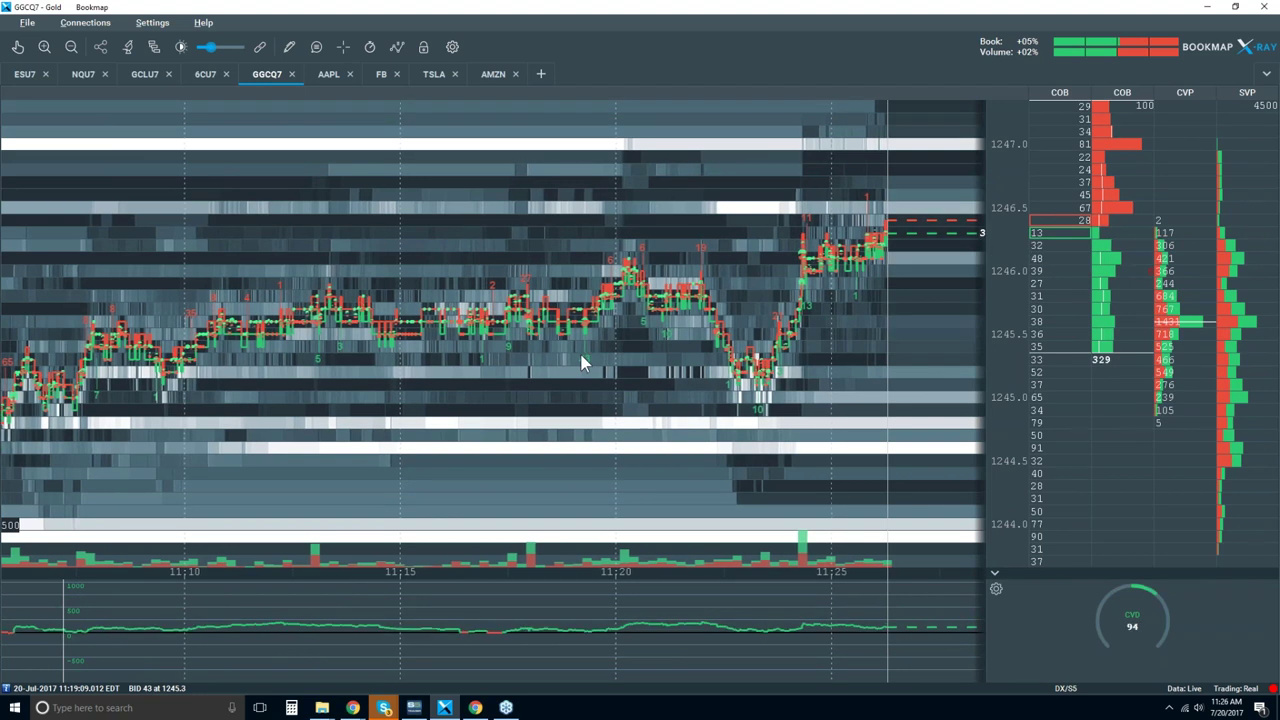
scroll(590, 345, "down", 2)
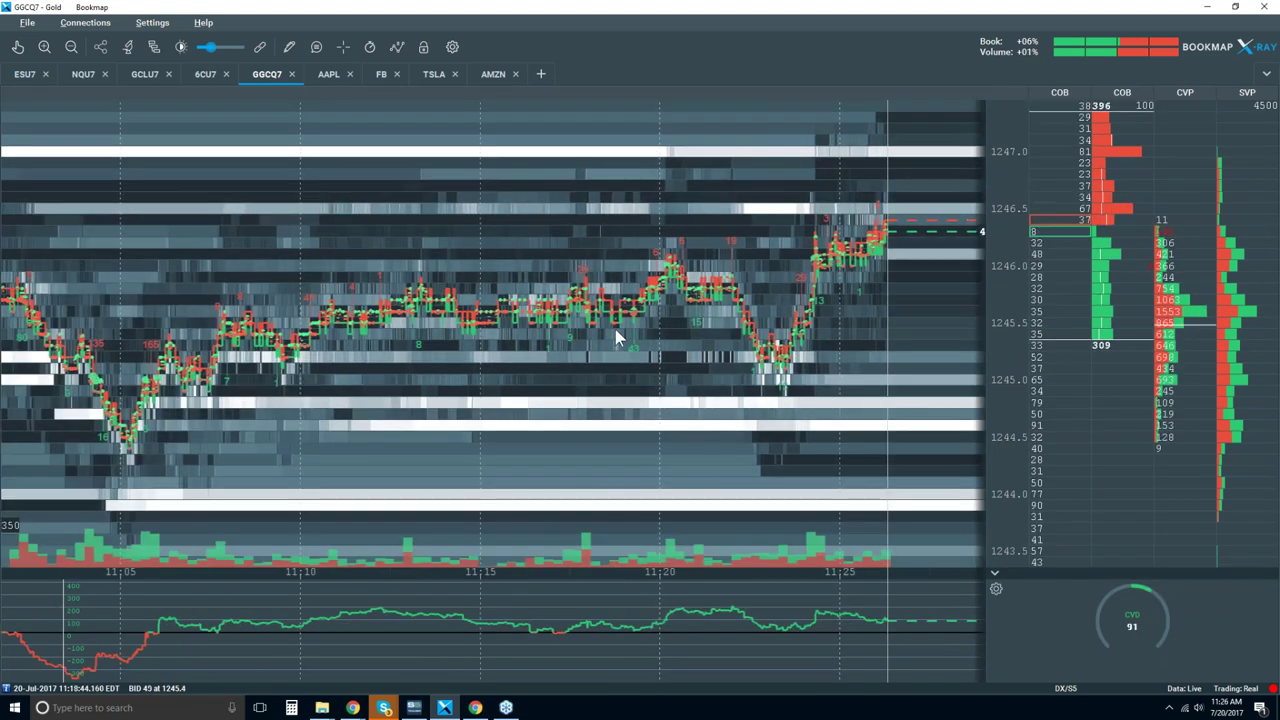
scroll(616, 330, "down", 3)
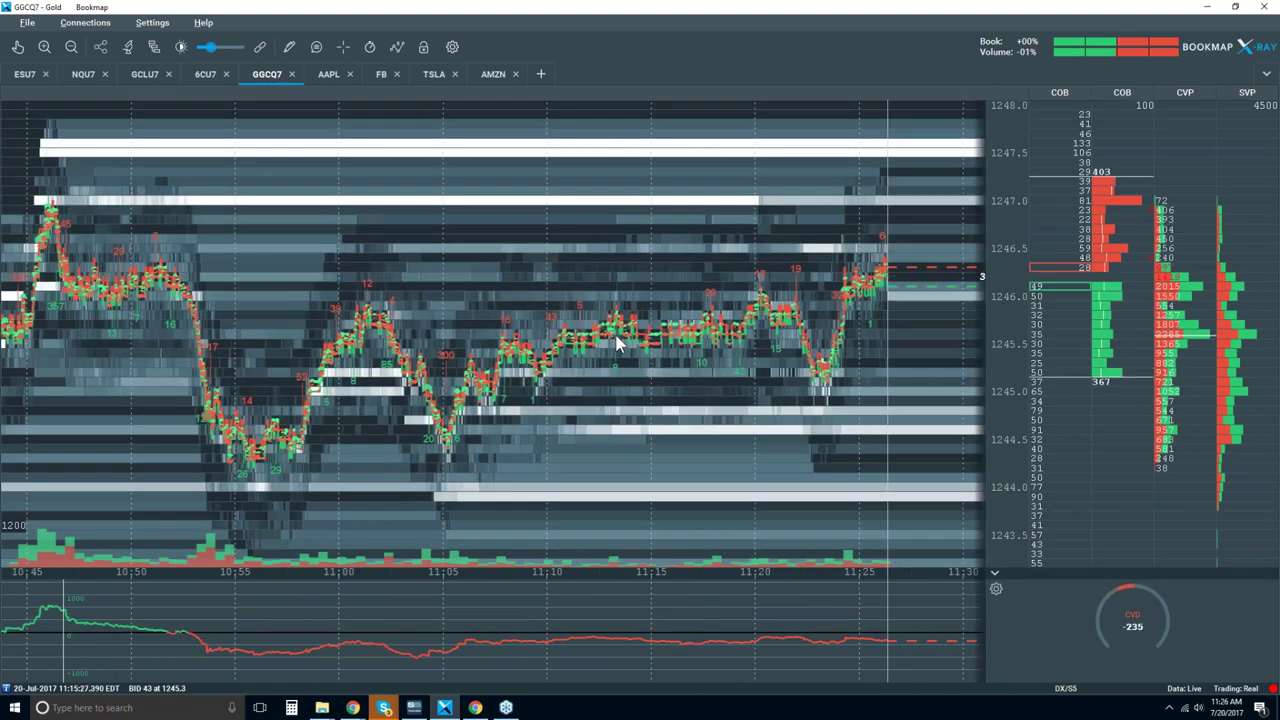
scroll(616, 335, "down", 2)
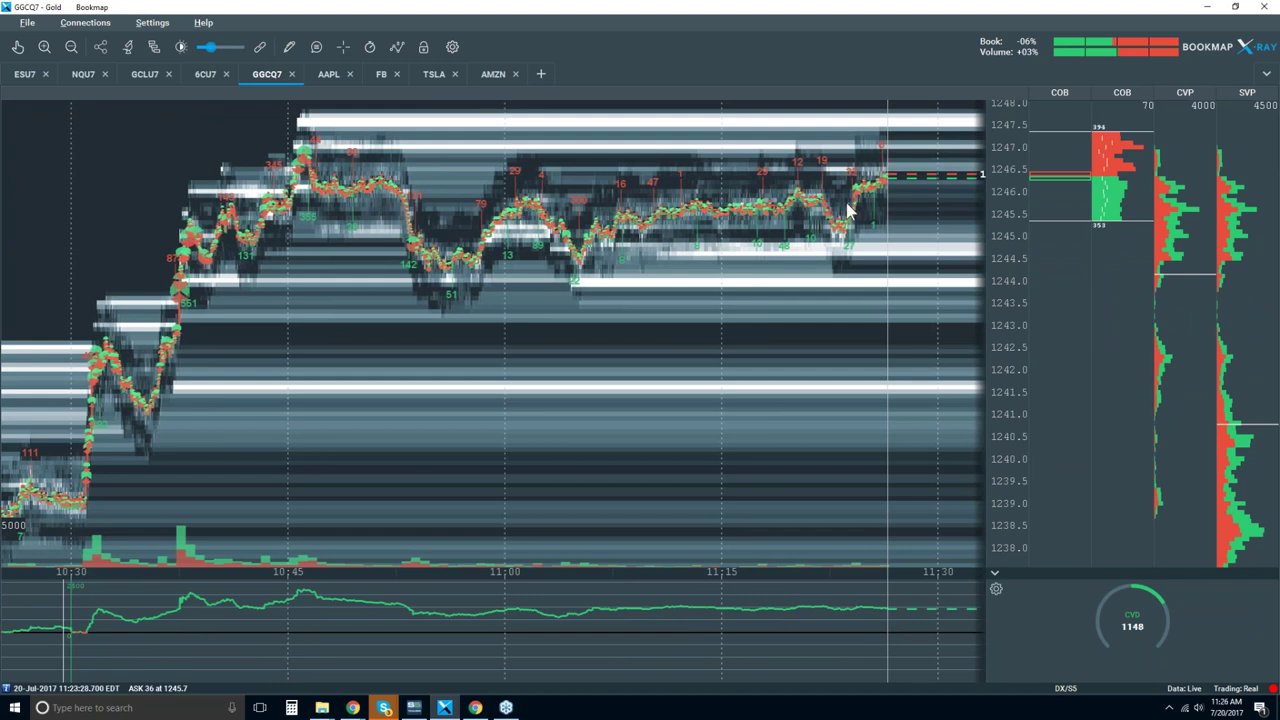
- Open the heatmap contrast configuration beside the chart and set the black cut-off to about 46 and white cut-off to about 99
left_click(259, 47)
left_click(181, 47)
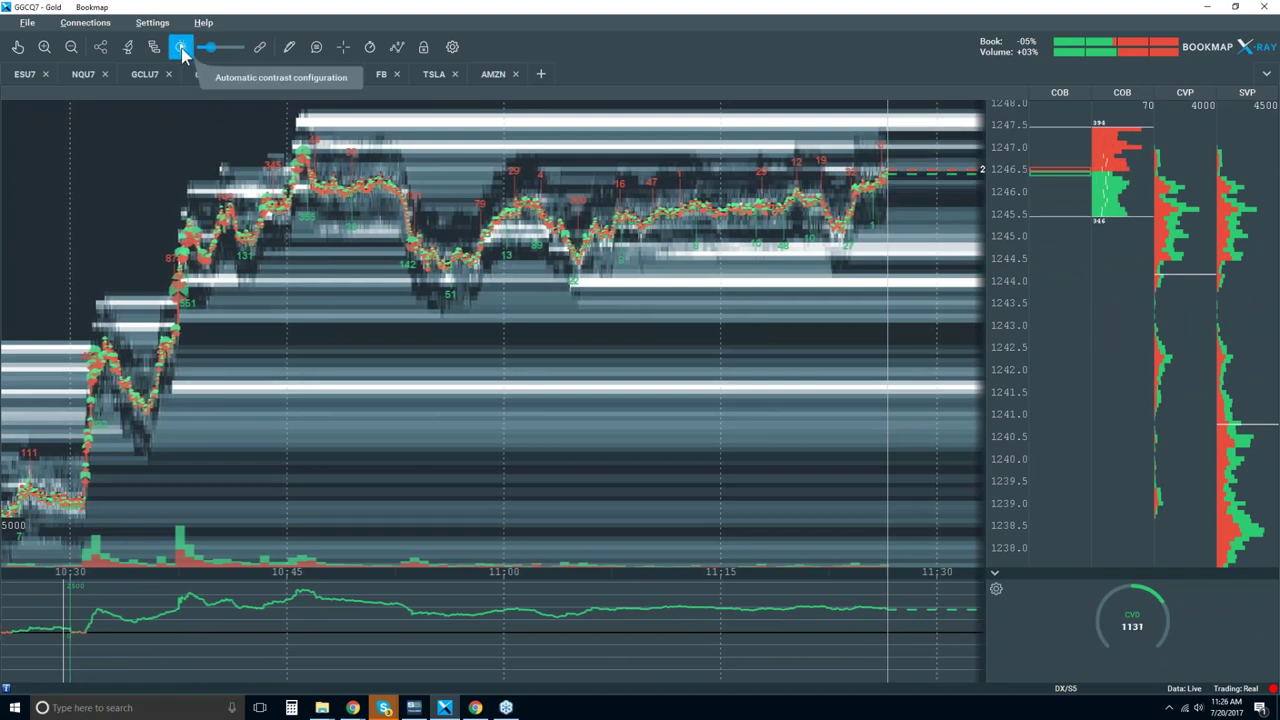
left_click(181, 47)
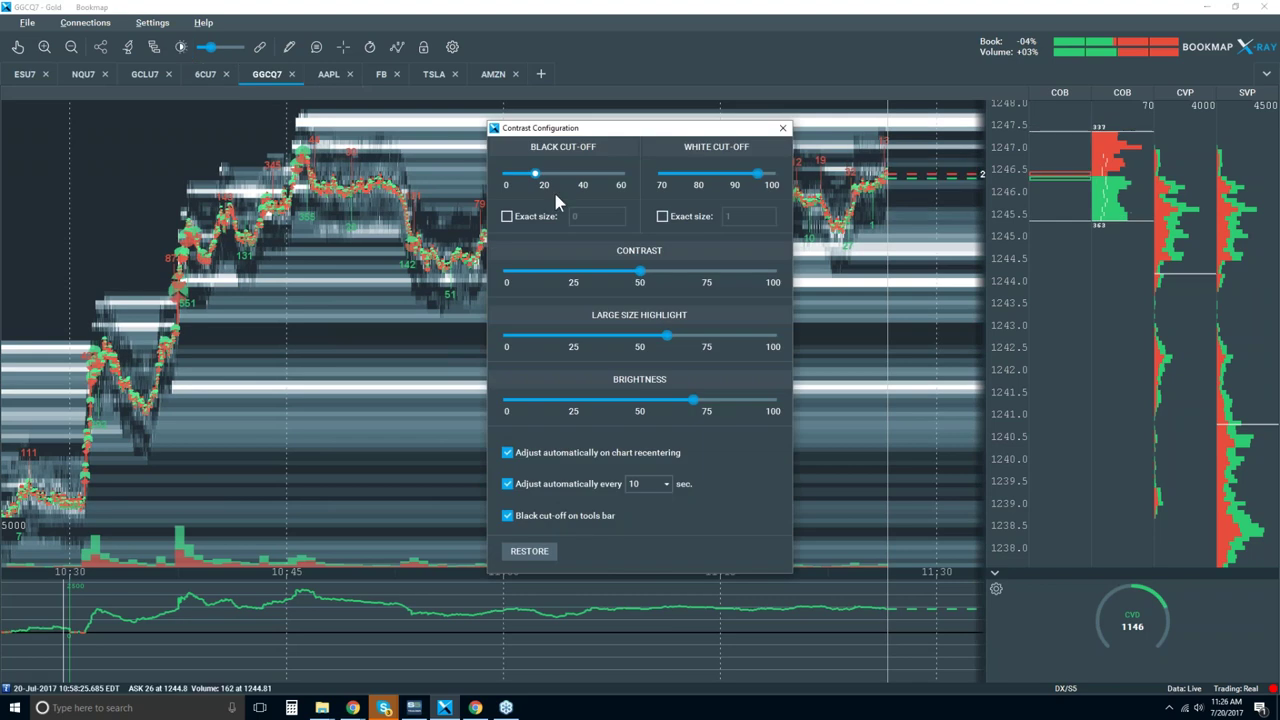
left_click_drag(760, 126, 1195, 135)
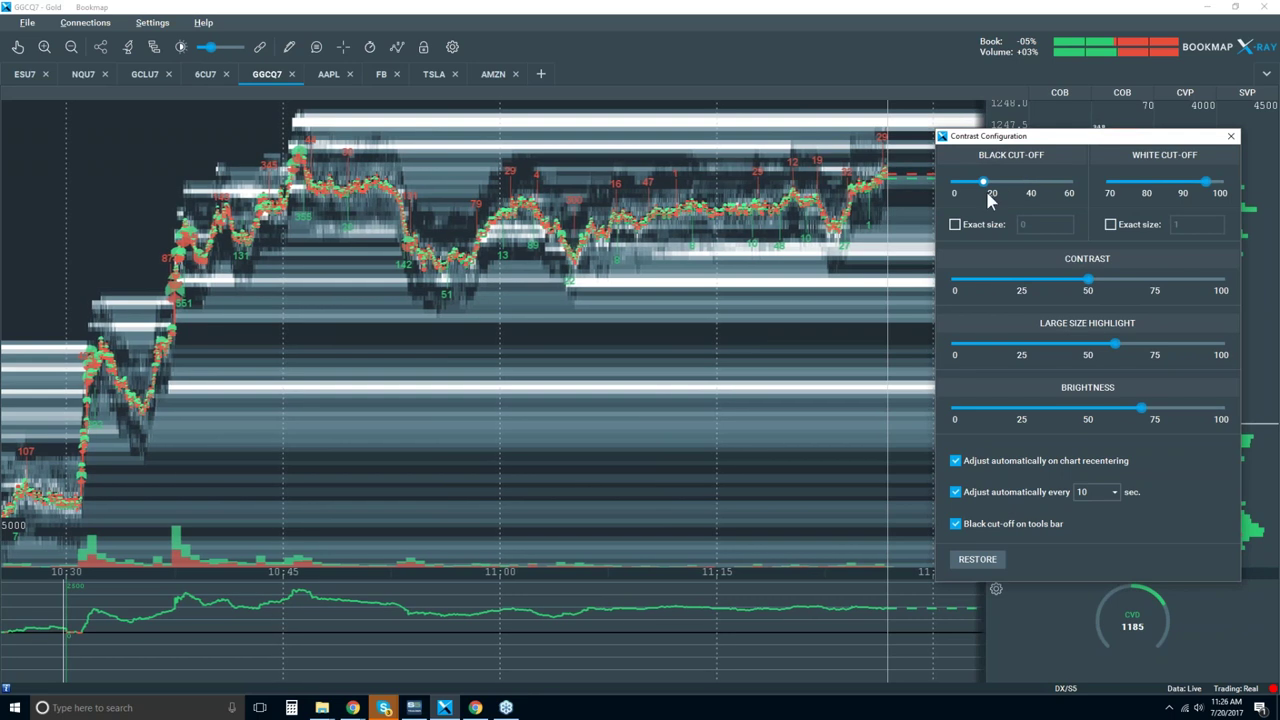
left_click_drag(985, 187, 1046, 193)
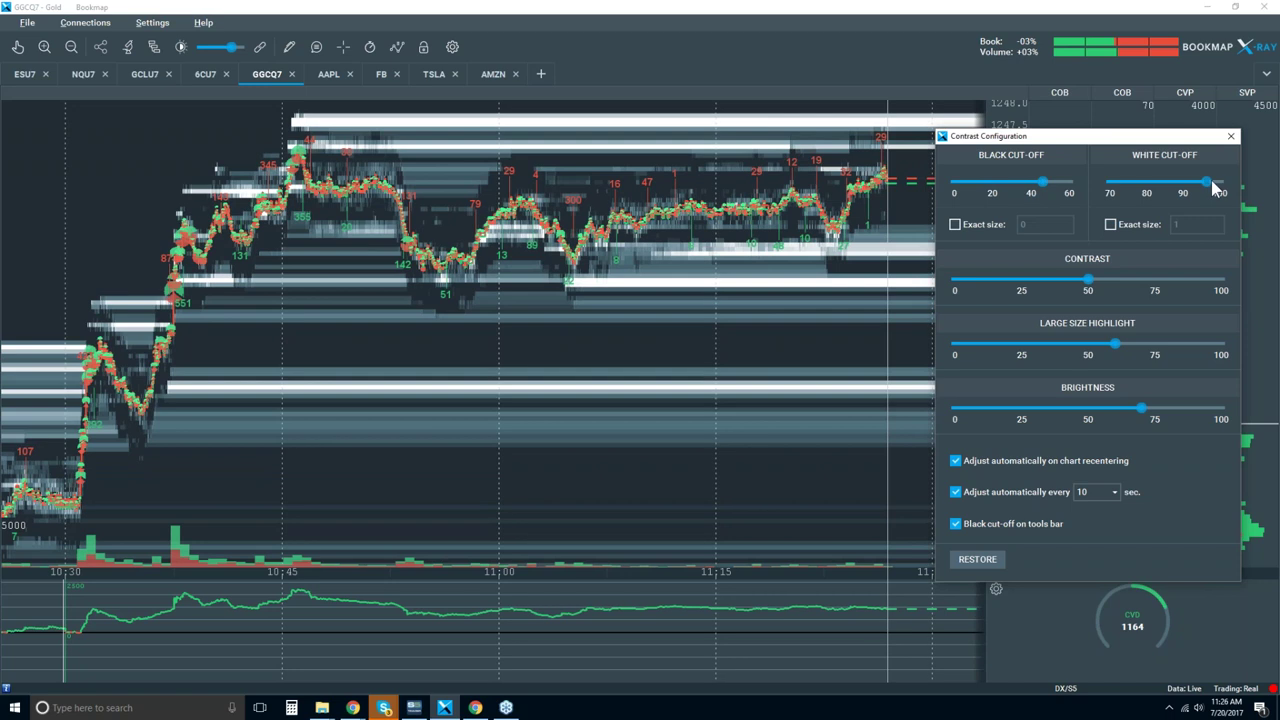
left_click_drag(1213, 187, 1219, 190)
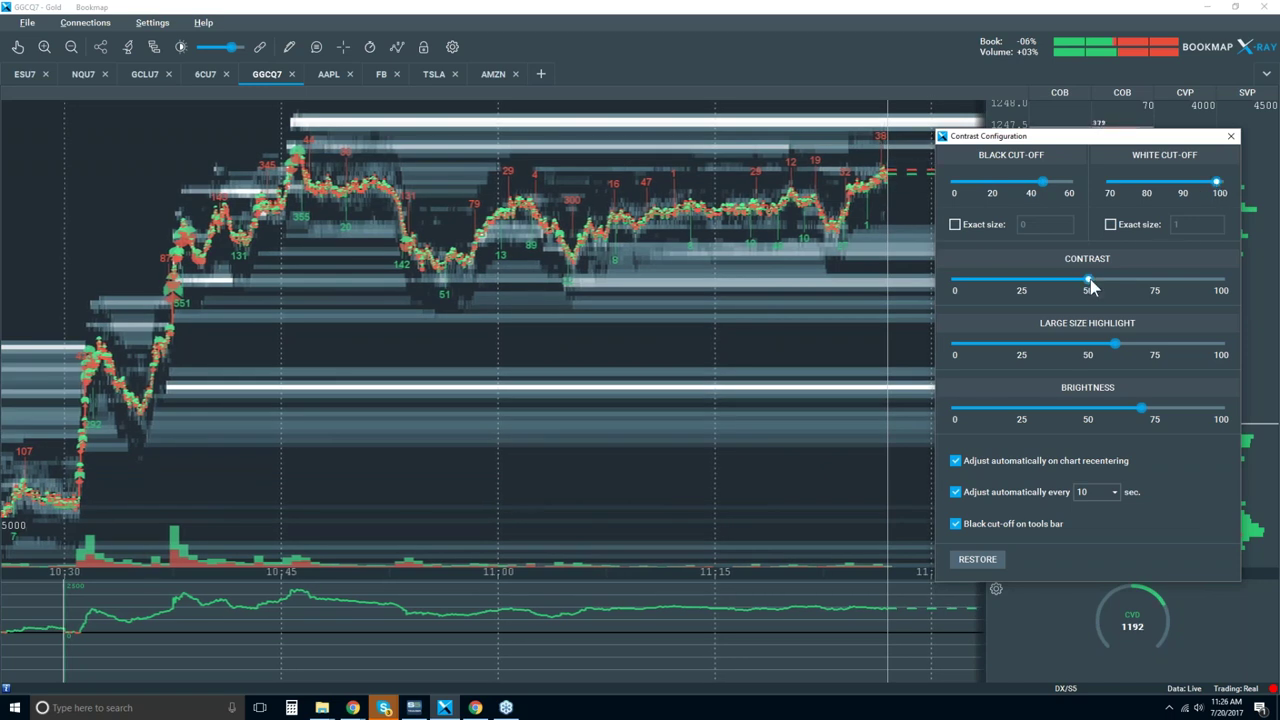
- Set the large size highlight to 100 and the heatmap brightness to 0
mouse_move(1090, 279)
left_mouse_down()
mouse_move(1138, 278)
mouse_move(1058, 282)
mouse_move(1114, 282)
mouse_move(1090, 284)
left_mouse_up()
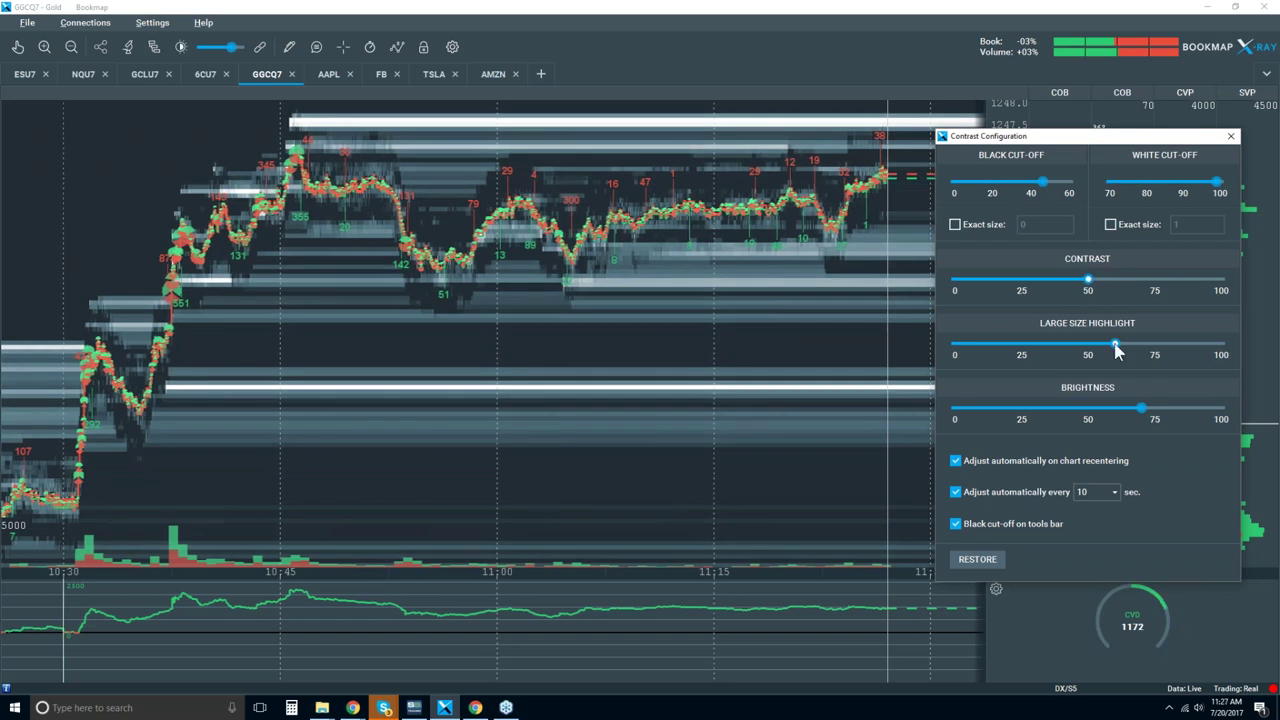
left_click_drag(1116, 344, 1228, 347)
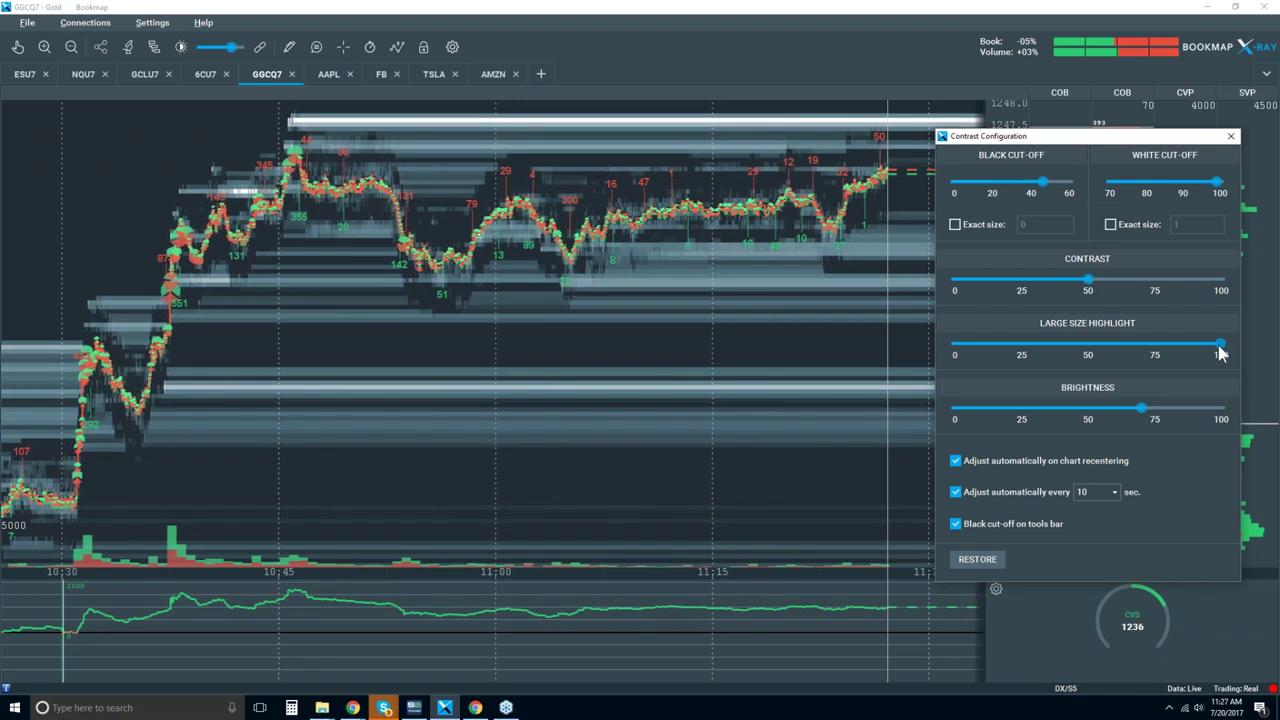
left_click_drag(1142, 412, 946, 411)
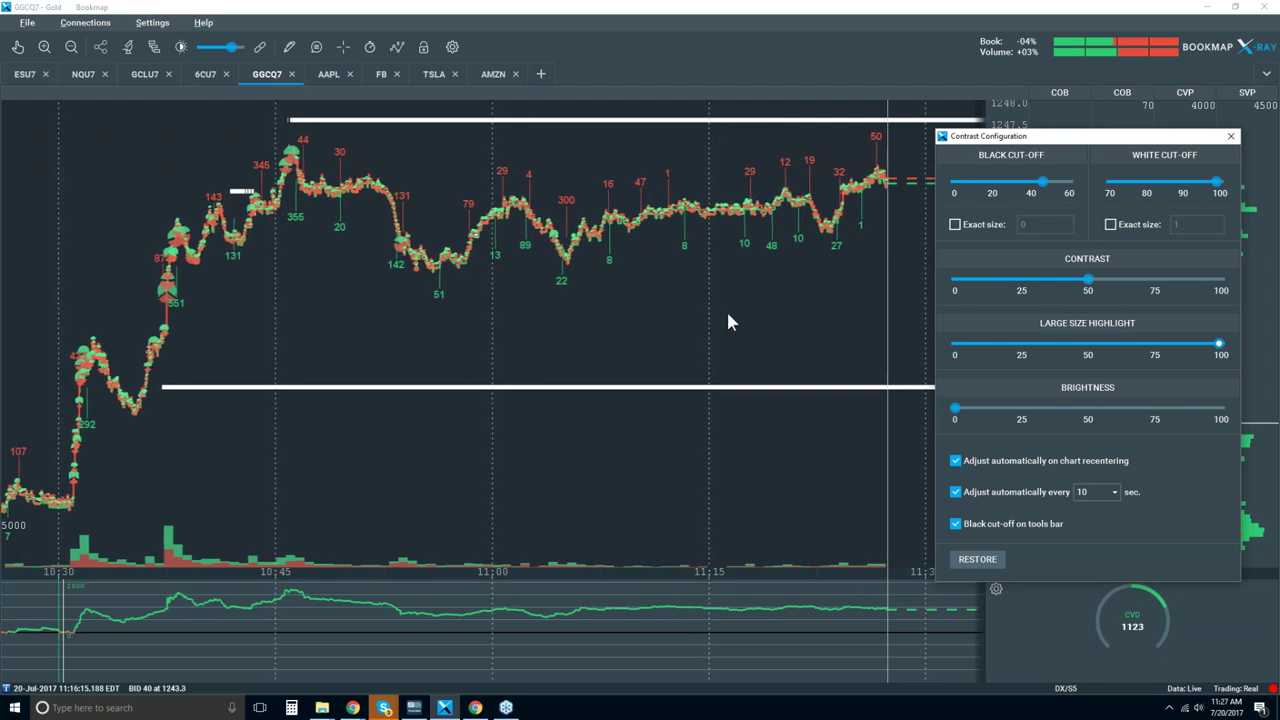
- Set large size highlight to about 58, white cut-off about 93, black cut-off about 40 and brightness about 32, and close the contrast configuration
left_click_drag(1221, 348, 1109, 345)
left_click_drag(1221, 190, 1199, 193)
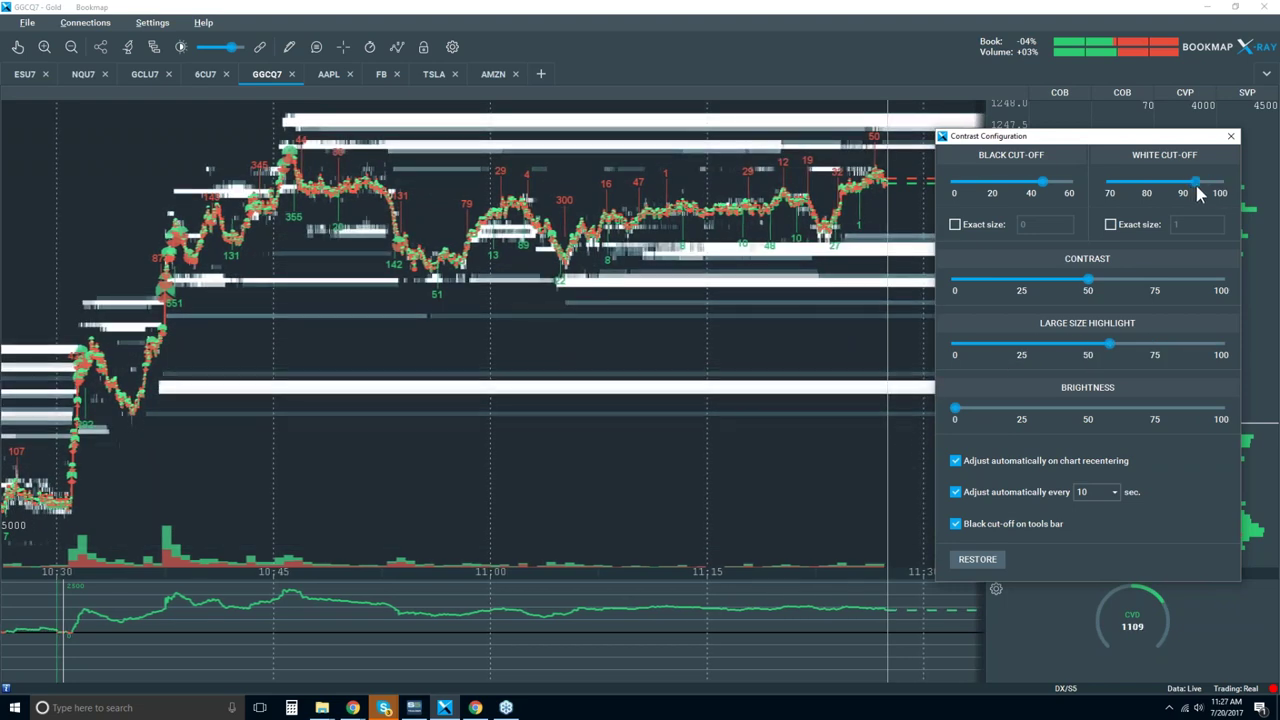
left_click_drag(1044, 185, 1031, 188)
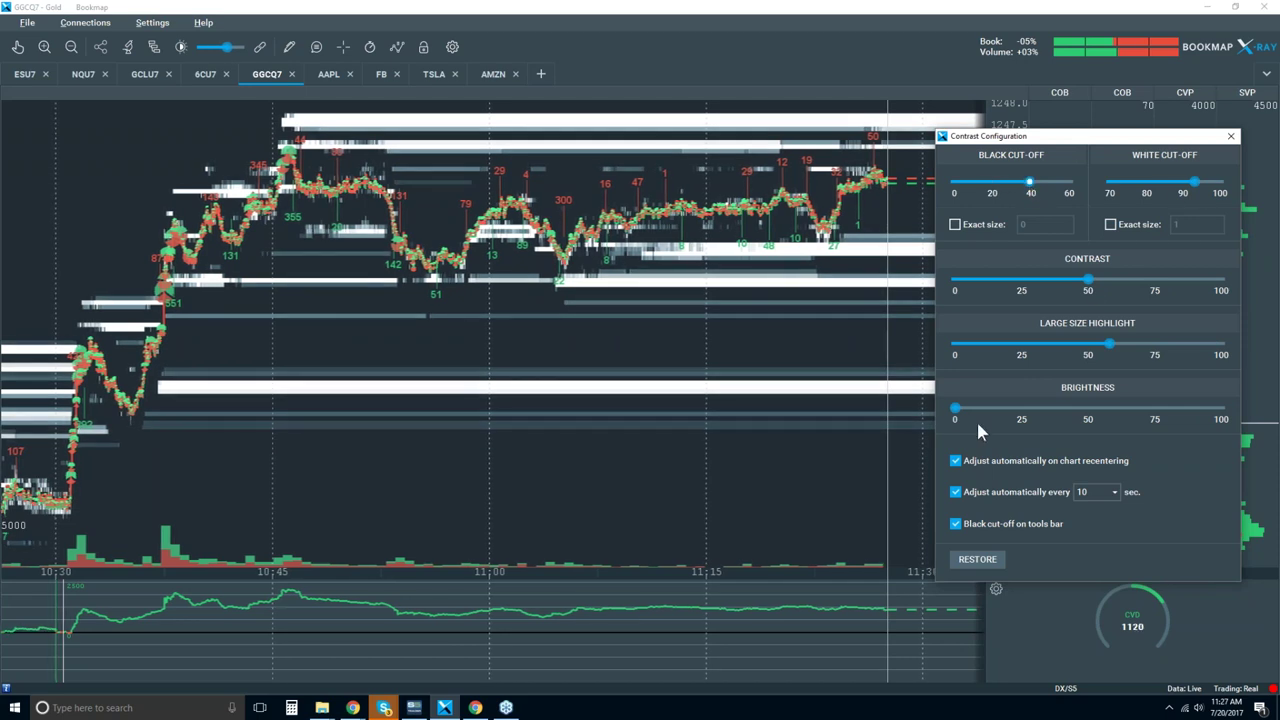
left_click_drag(954, 410, 1040, 411)
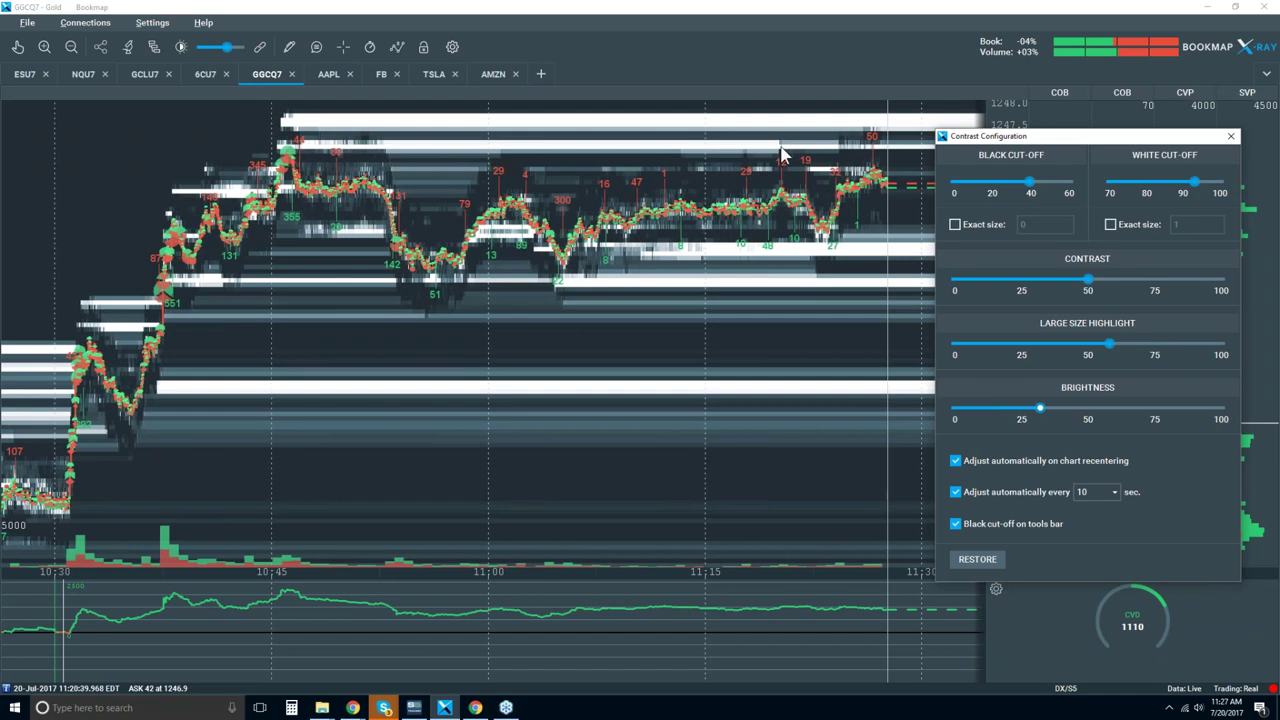
left_click_drag(1221, 138, 1211, 134)
left_click(1219, 133)
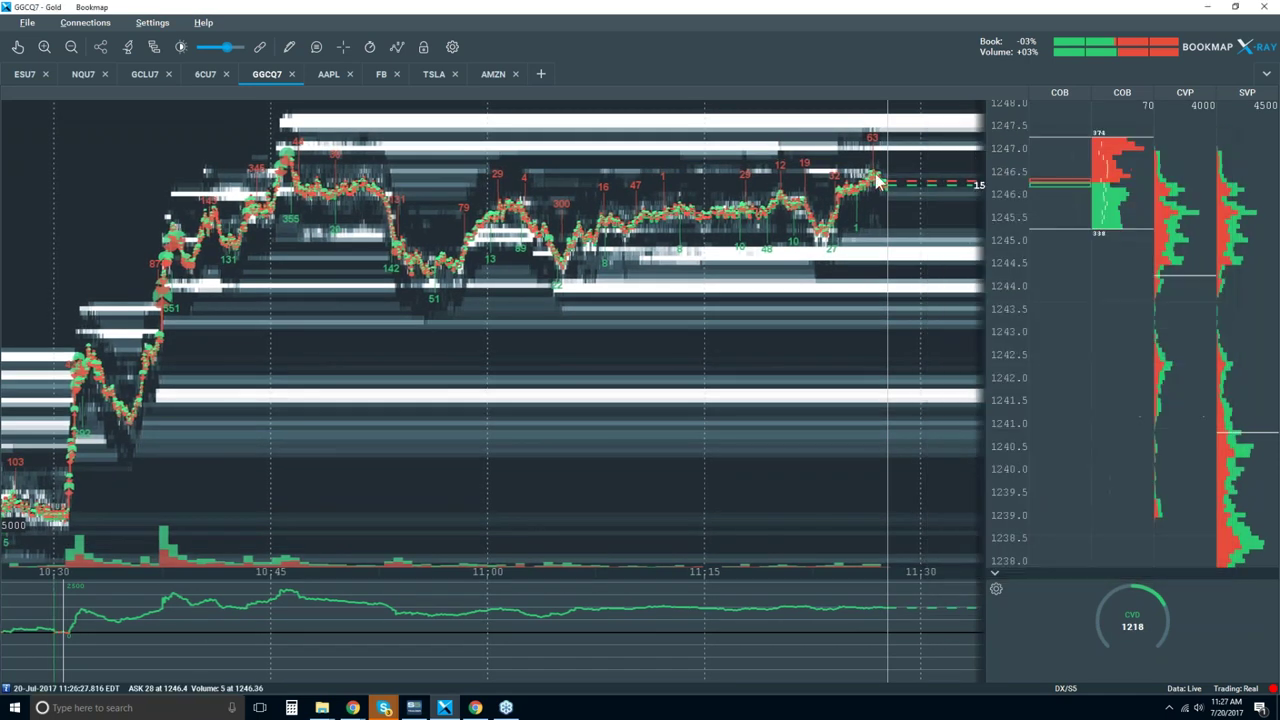
- Examine gold's liquidity levels with the adjusted contrast, from a close view of 11:05 to 11:27 out to about 09:45
scroll(848, 176, "up", 3)
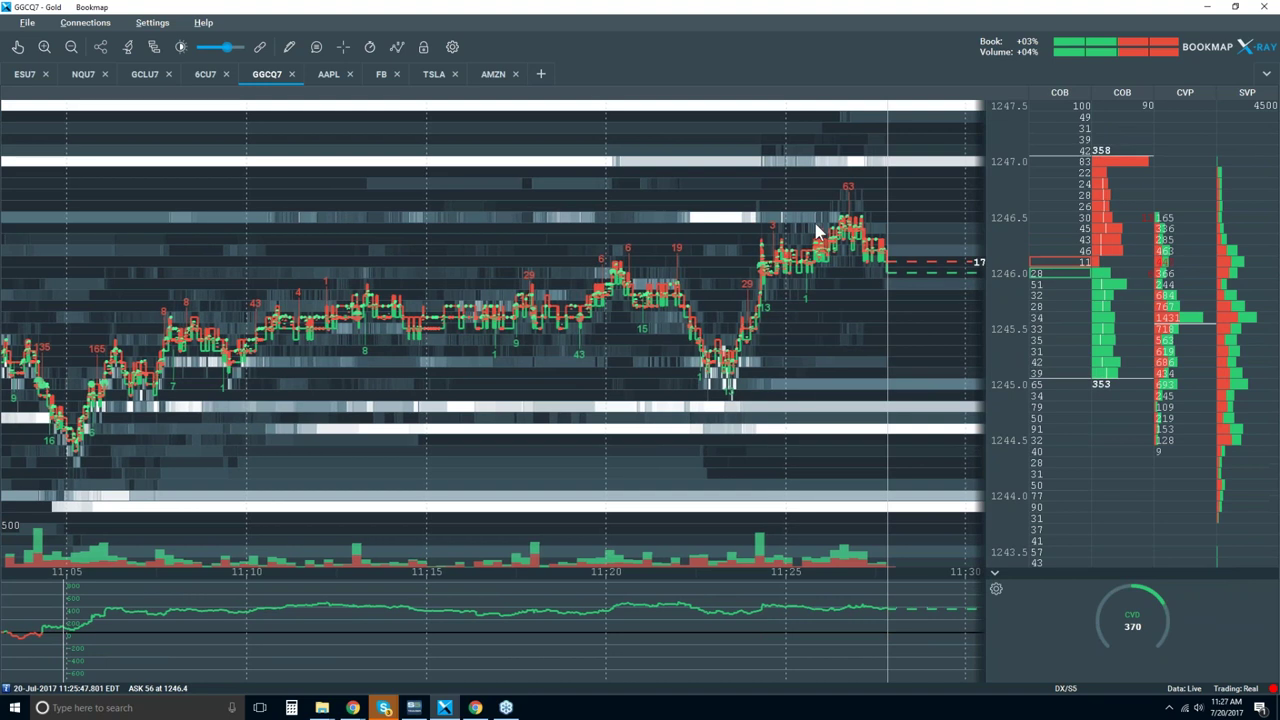
scroll(815, 226, "down", 1)
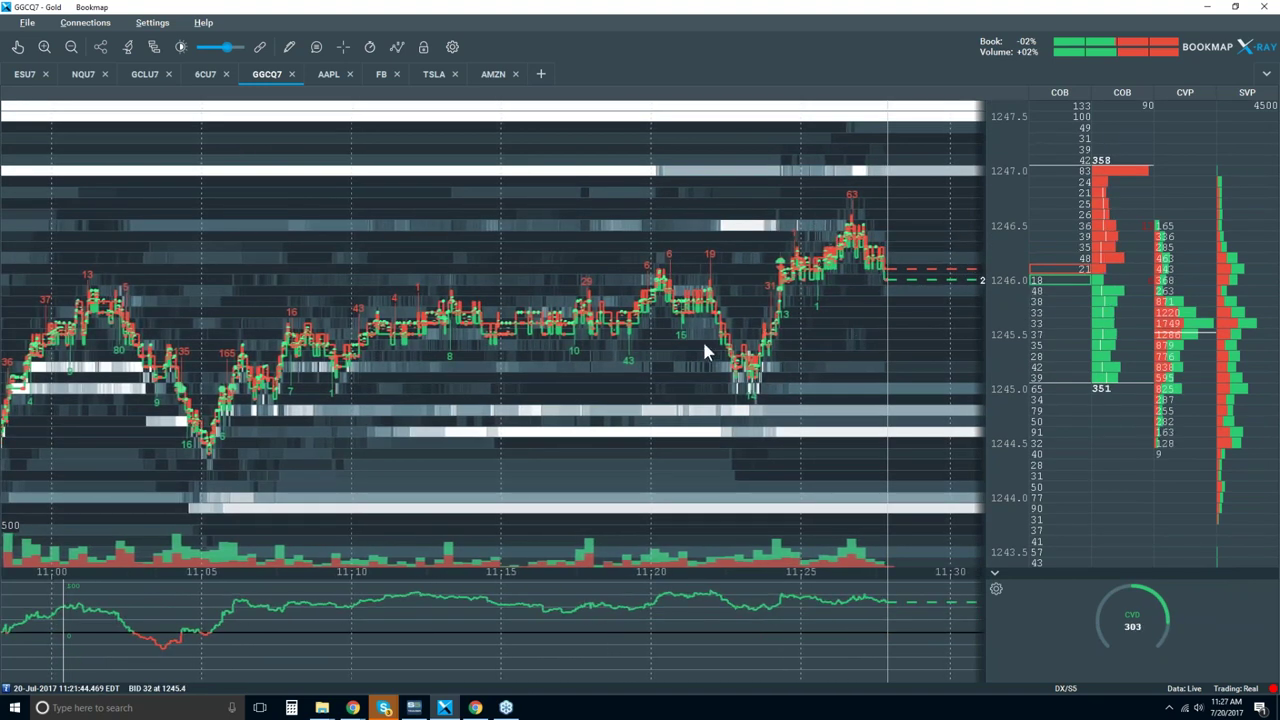
scroll(703, 339, "down", 3)
scroll(704, 344, "down", 1)
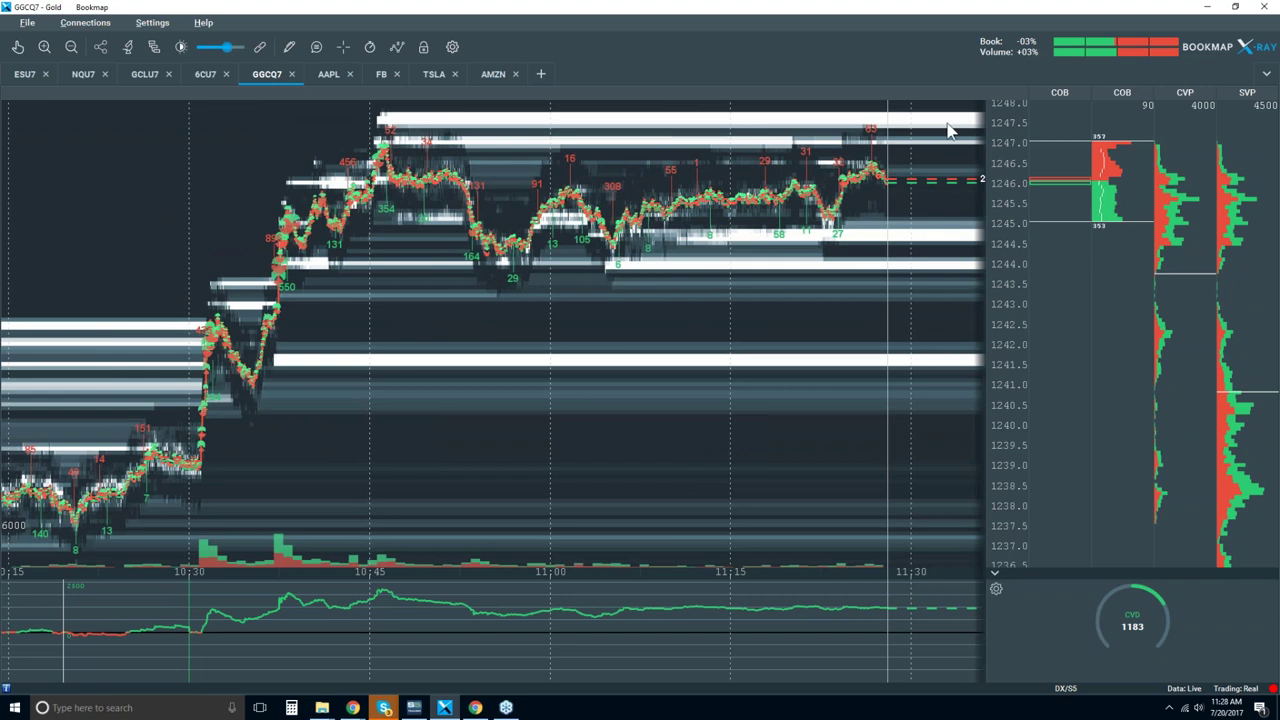
scroll(945, 125, "up", 3)
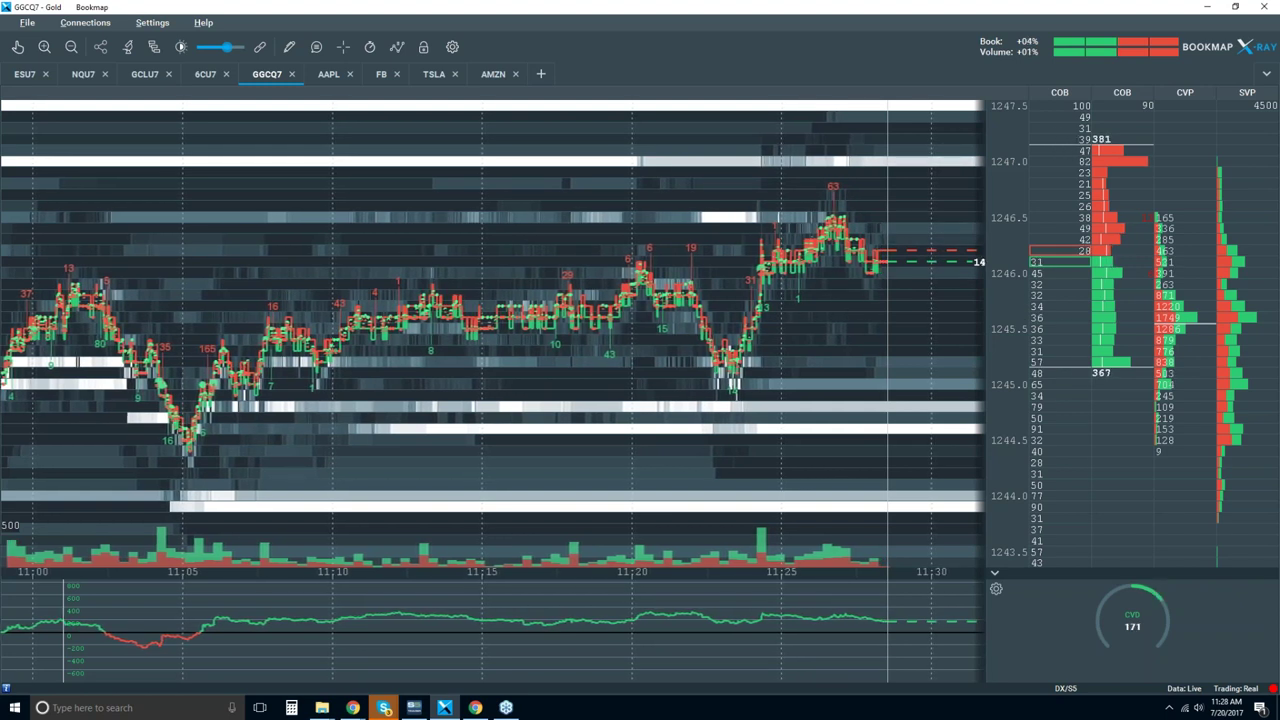
scroll(790, 276, "down", 10)
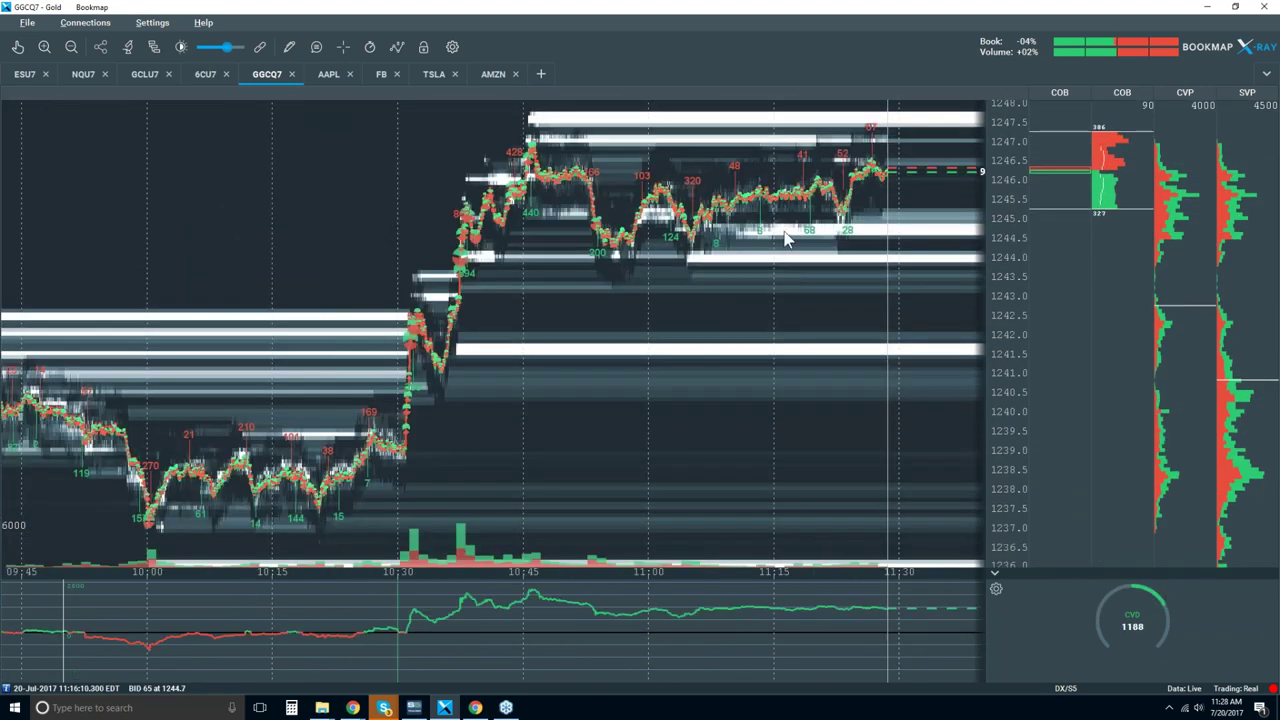
scroll(785, 238, "up", 3)
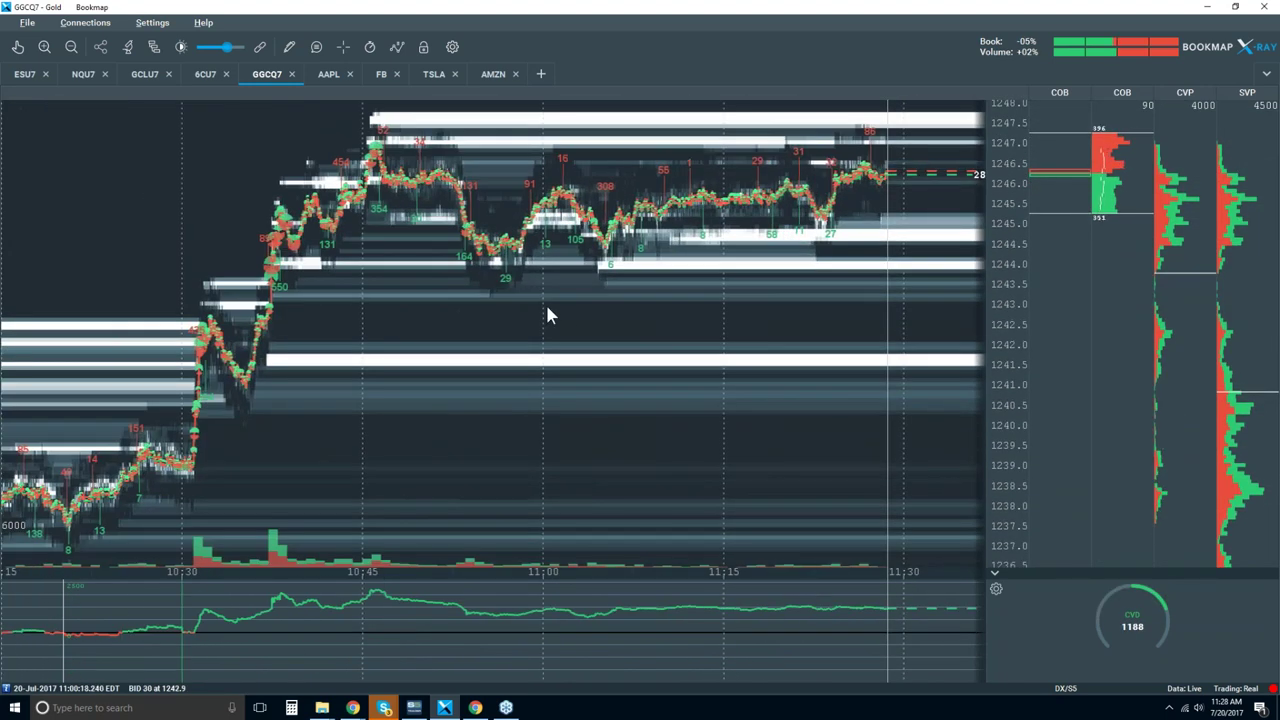
scroll(548, 300, "down", 1)
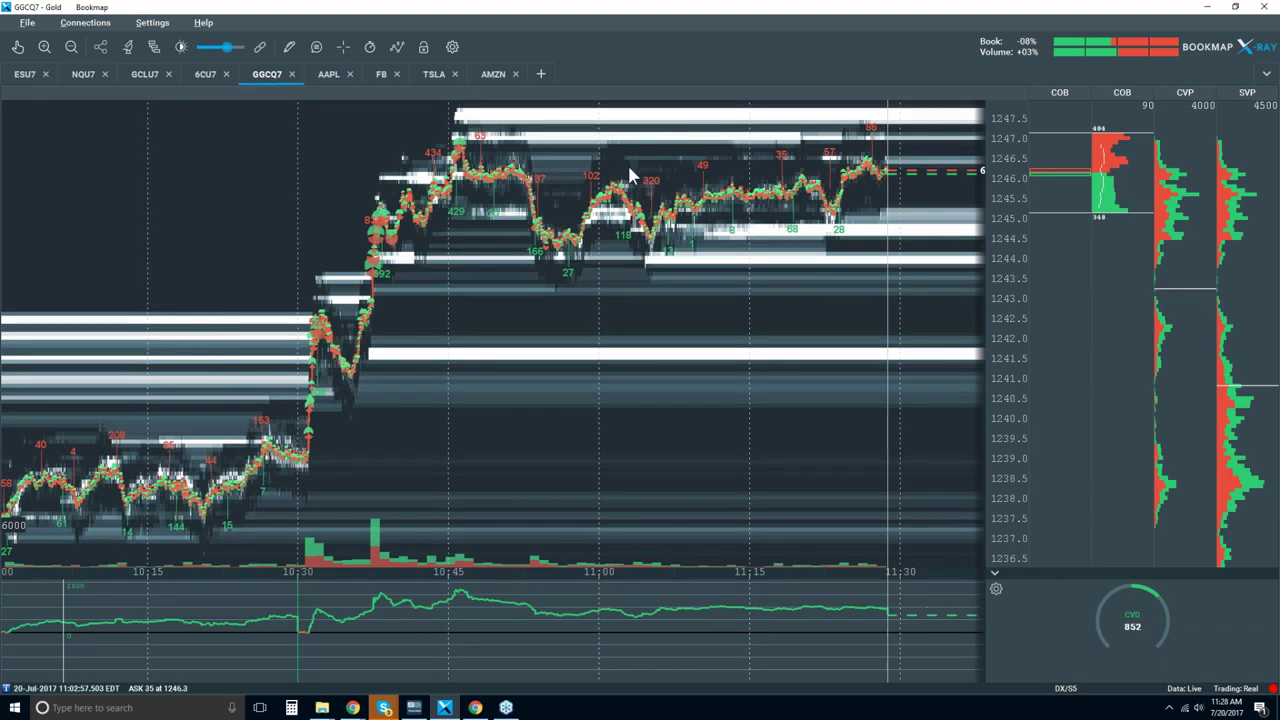
scroll(630, 151, "up", 1)
scroll(631, 158, "up", 2)
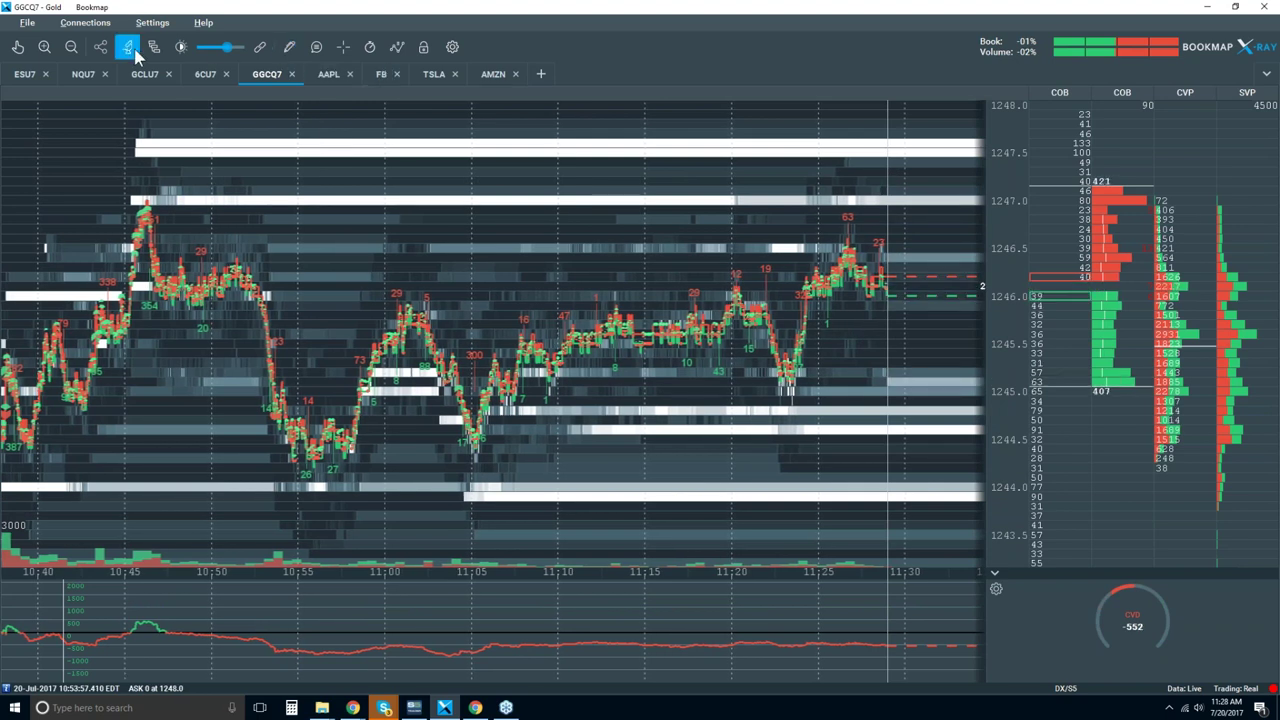
- Reopen the heatmap contrast configuration and lower the white cut-off to about 91
left_click(181, 47)
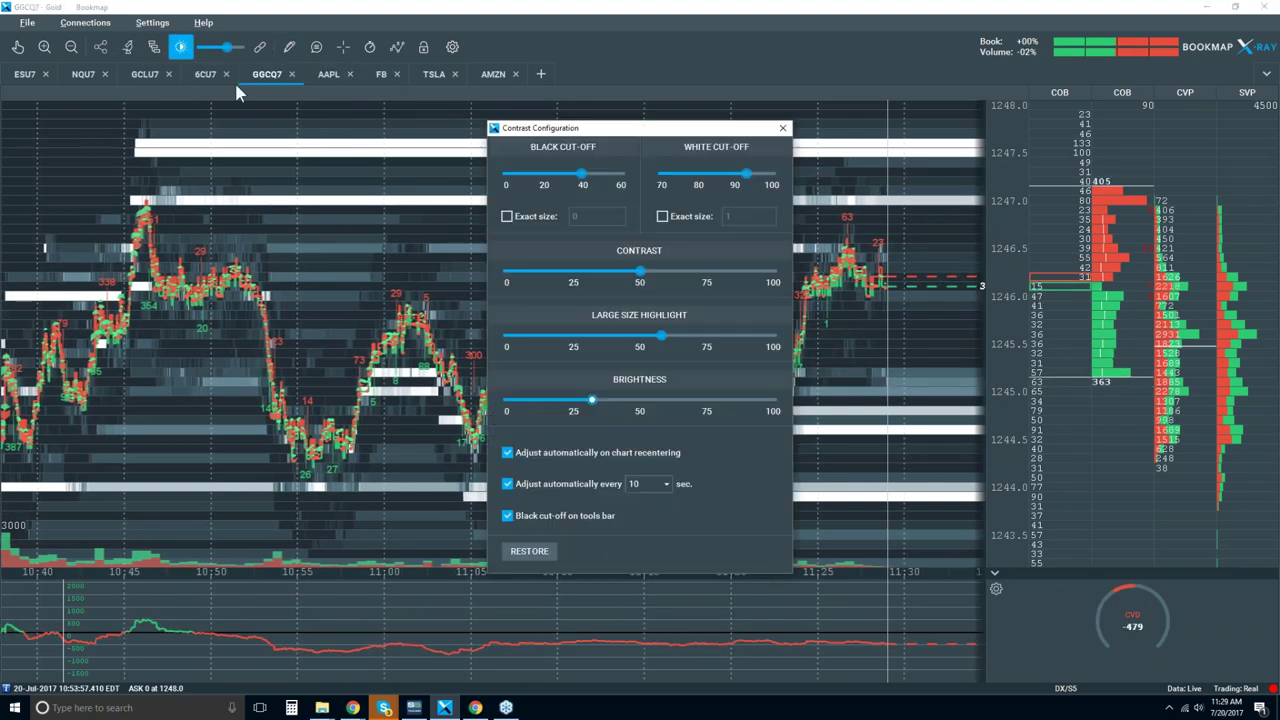
left_click_drag(695, 135, 537, 142)
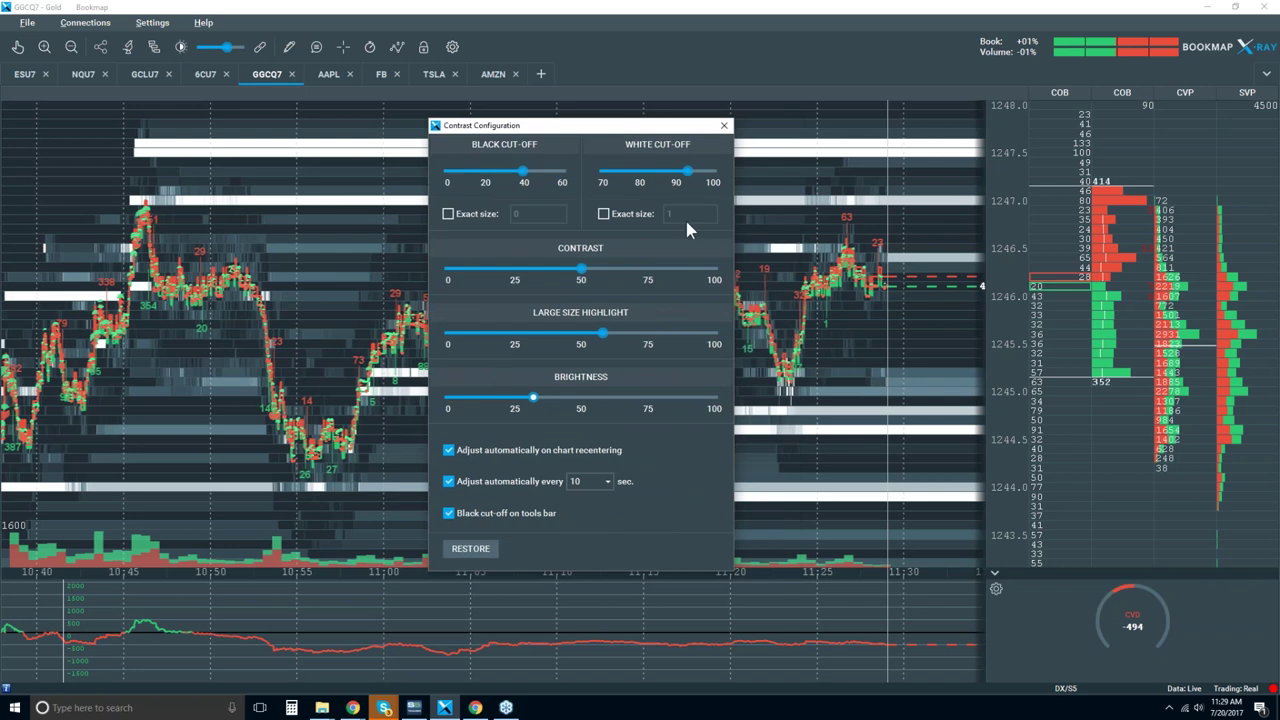
left_click_drag(688, 171, 680, 180)
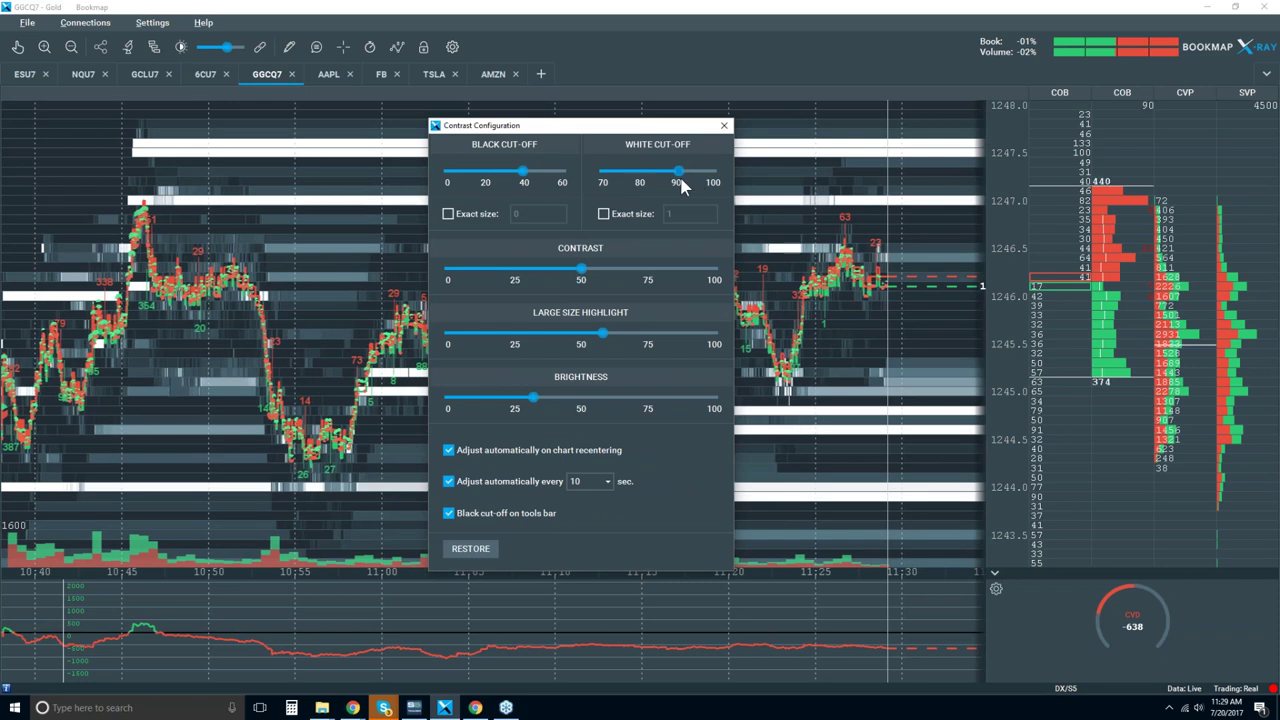
- Close the contrast configuration and examine gold's liquidity bands near 1244.8 around the 11:23 low, at both wide and close time scales
left_click(724, 126)
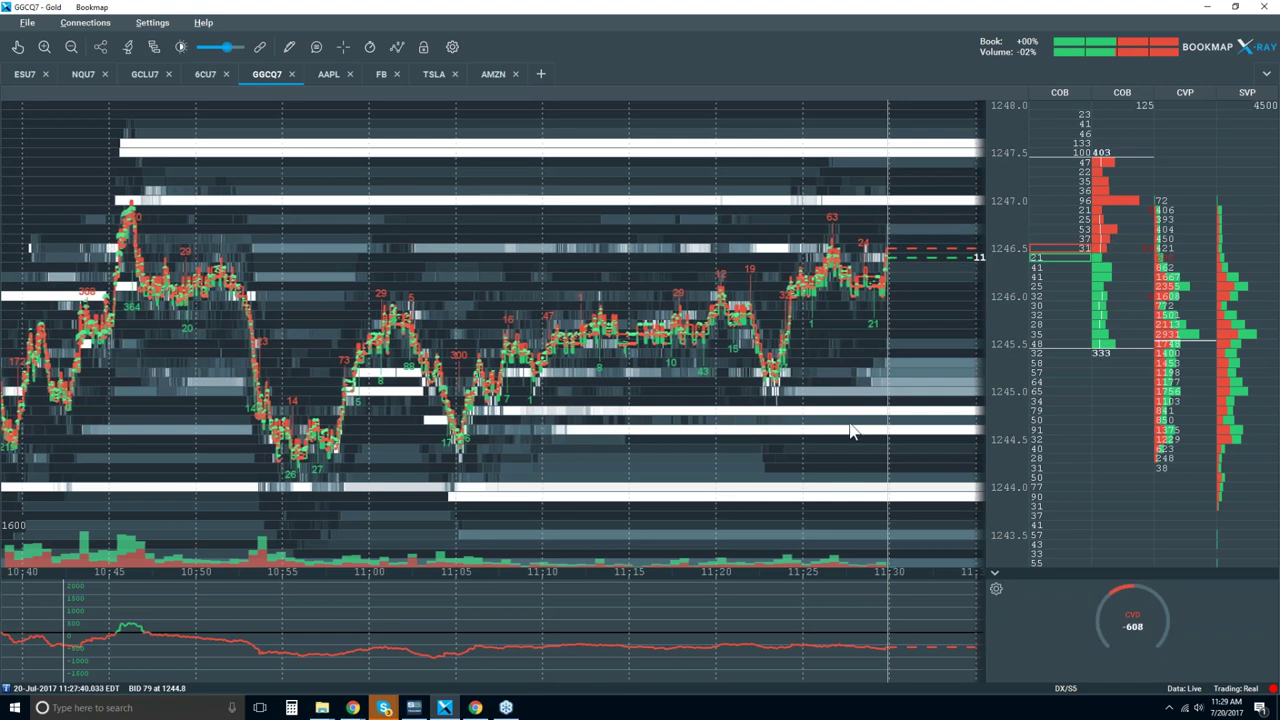
scroll(763, 279, "down", 2)
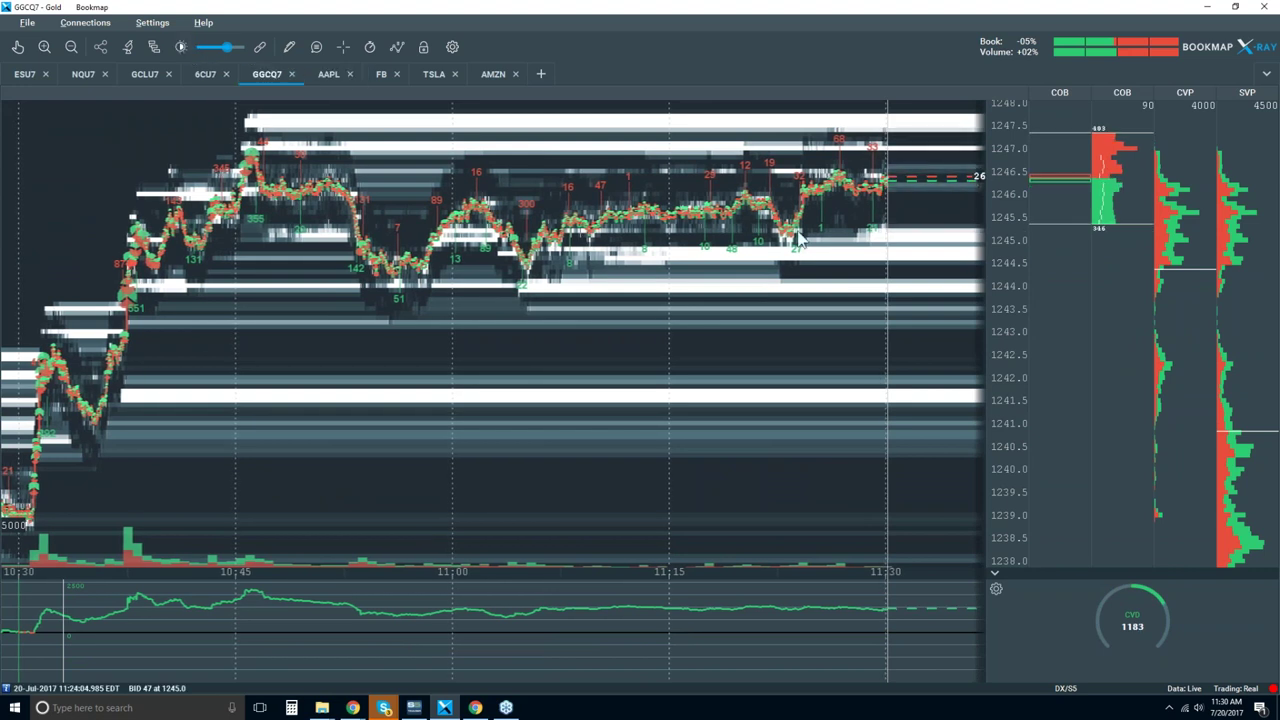
scroll(808, 195, "up", 5)
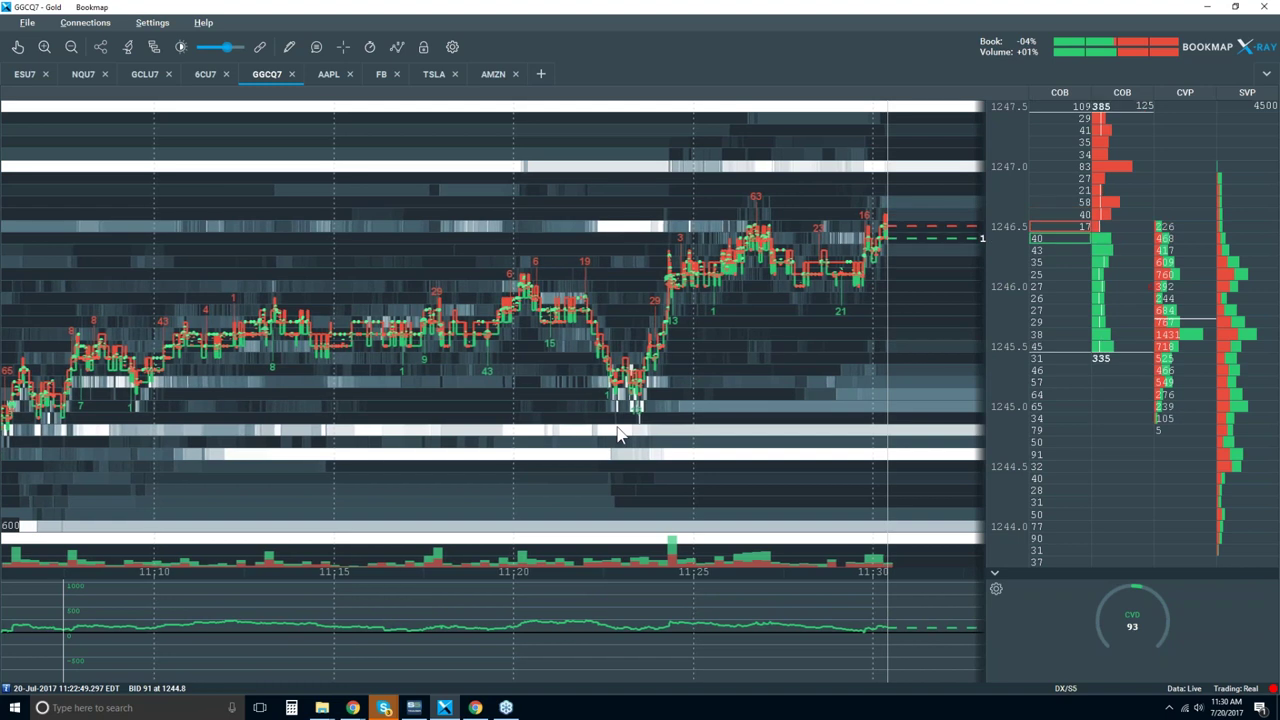
scroll(636, 400, "down", 2)
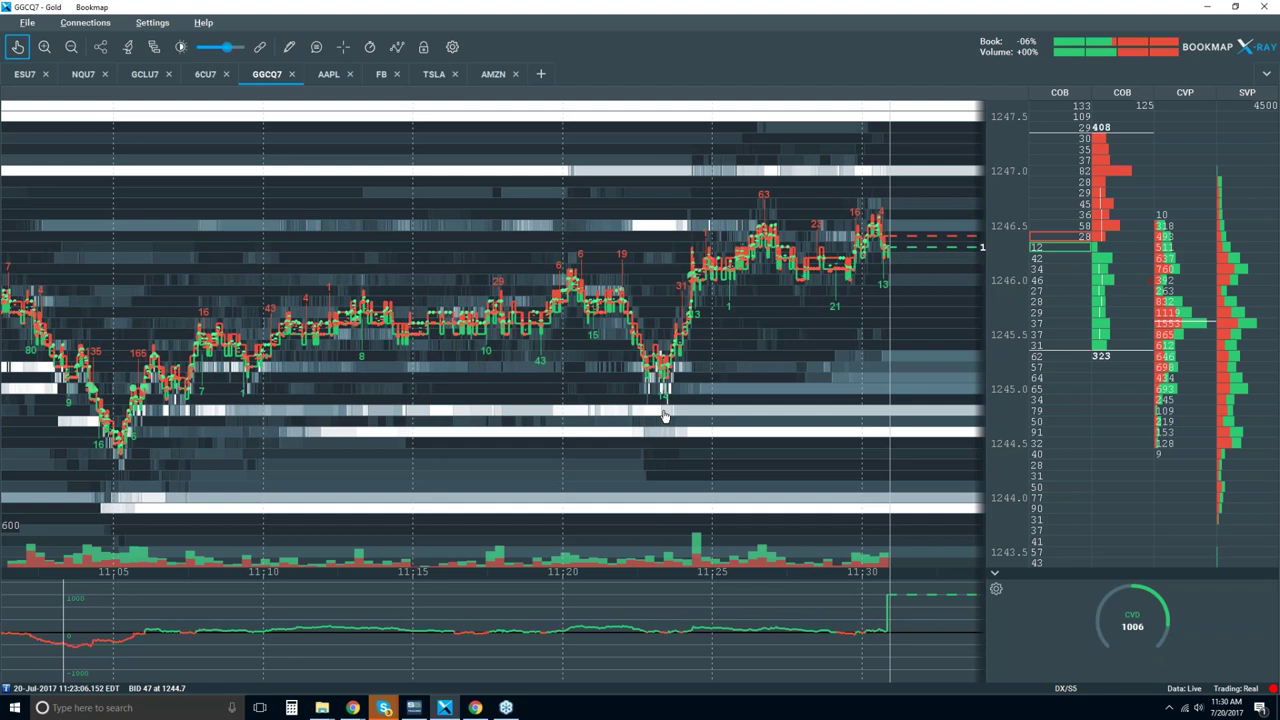
scroll(663, 415, "up", 5)
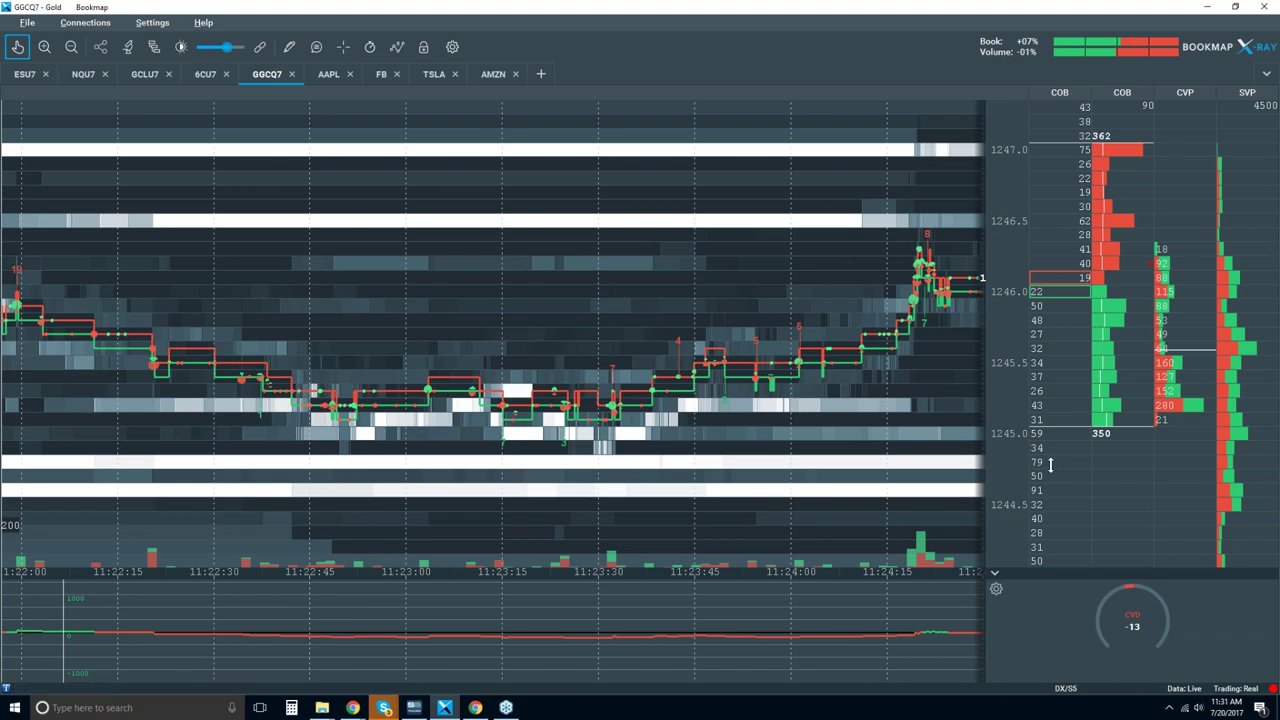
- Inspect the bid sizes at 1245.0 and 1245.1 around 11:22:55 in second-by-second detail
left_click_drag(540, 387, 714, 386)
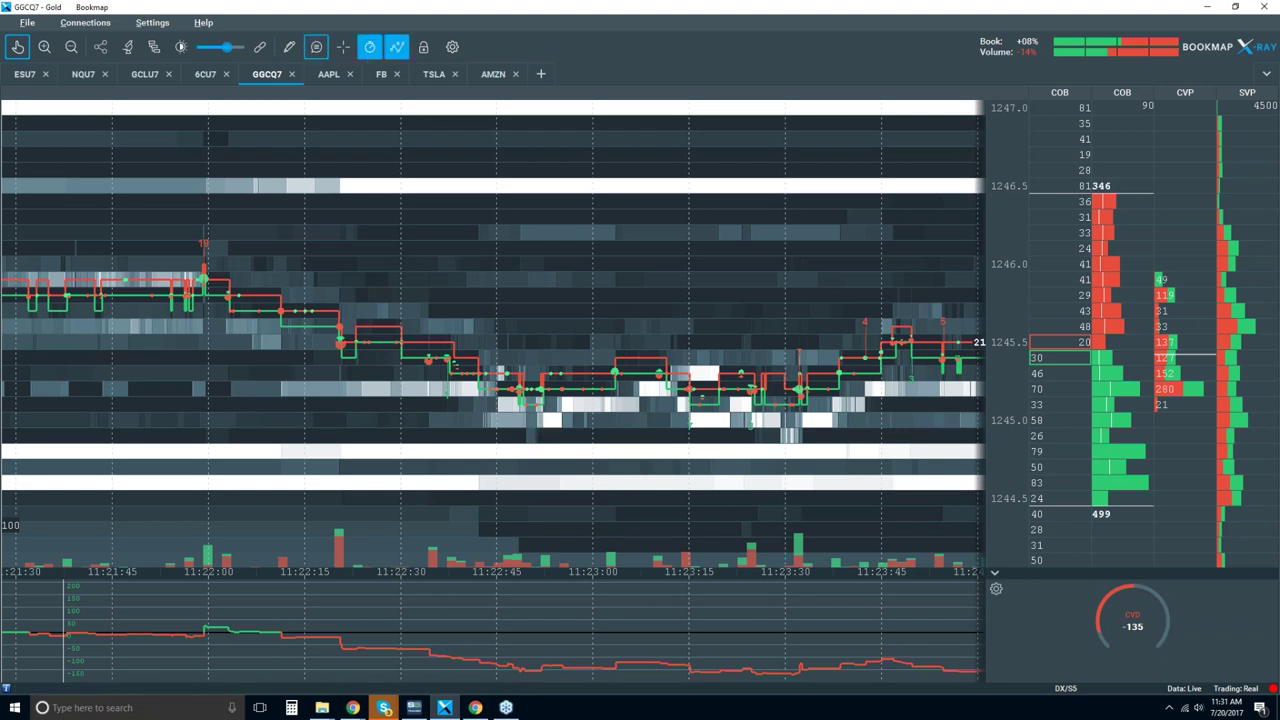
mouse_move(553, 421)
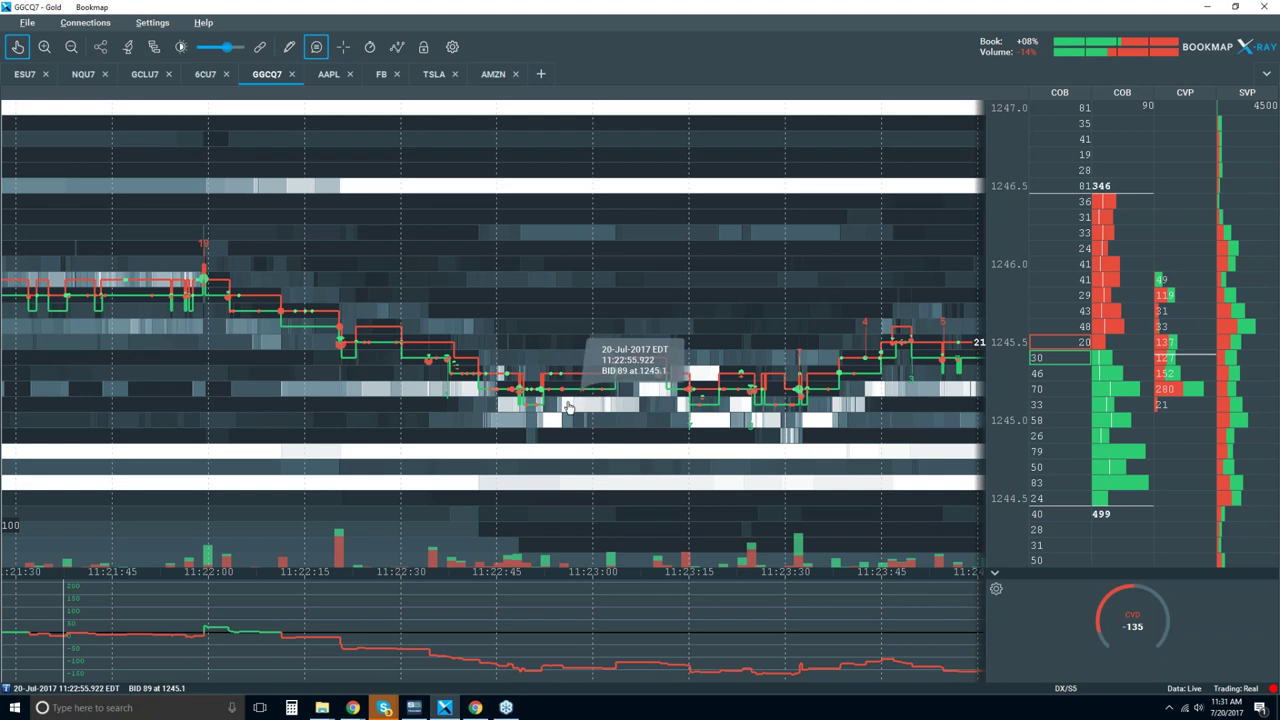
scroll(567, 407, "up", 4)
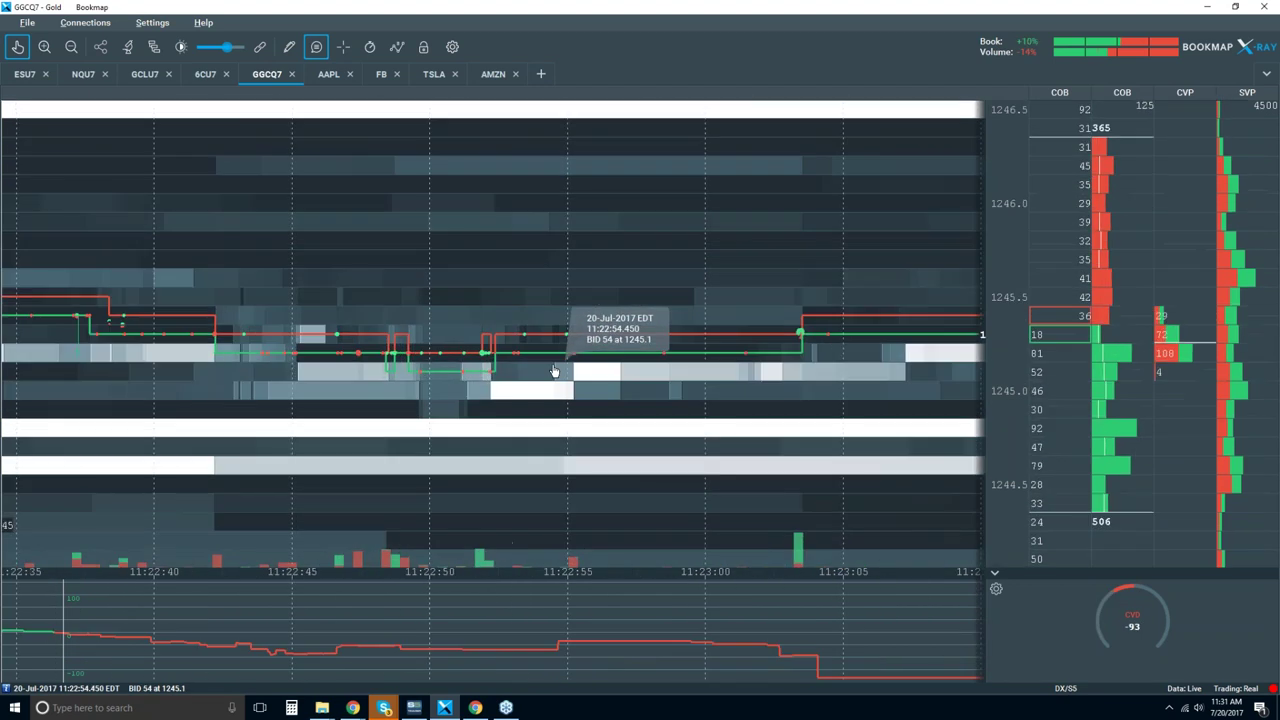
scroll(553, 371, "up", 3)
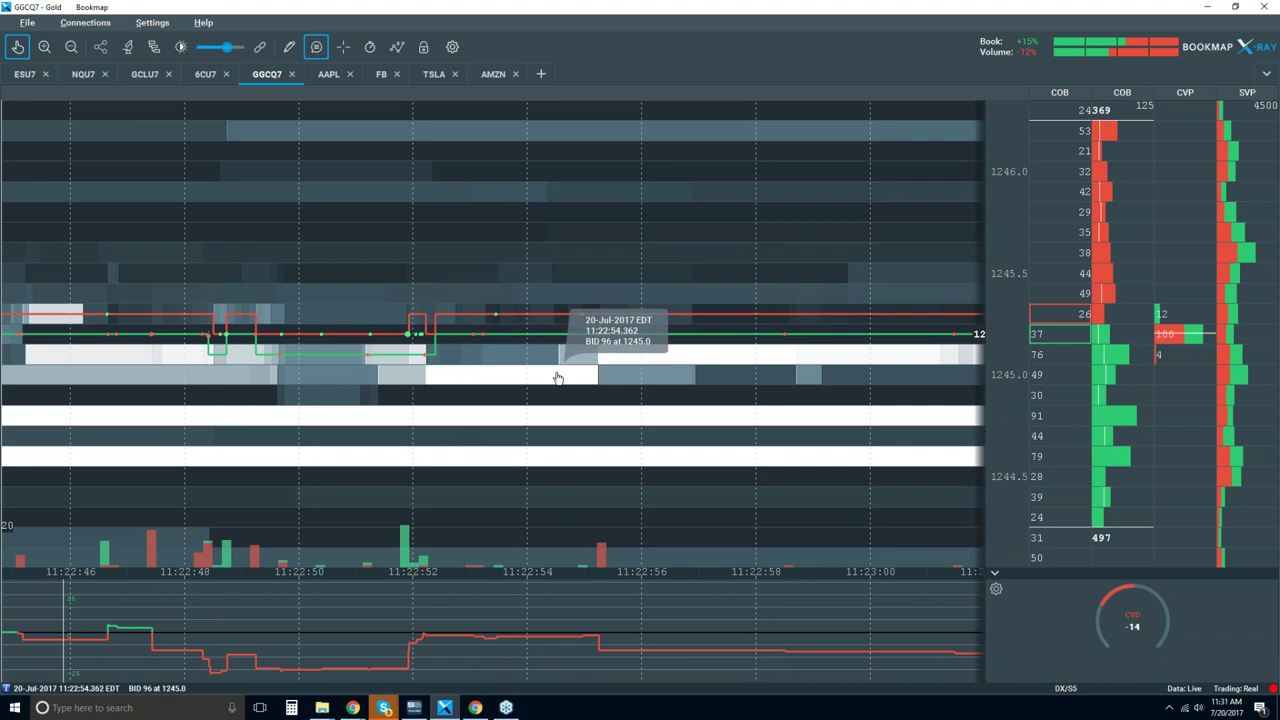
scroll(566, 377, "up", 2)
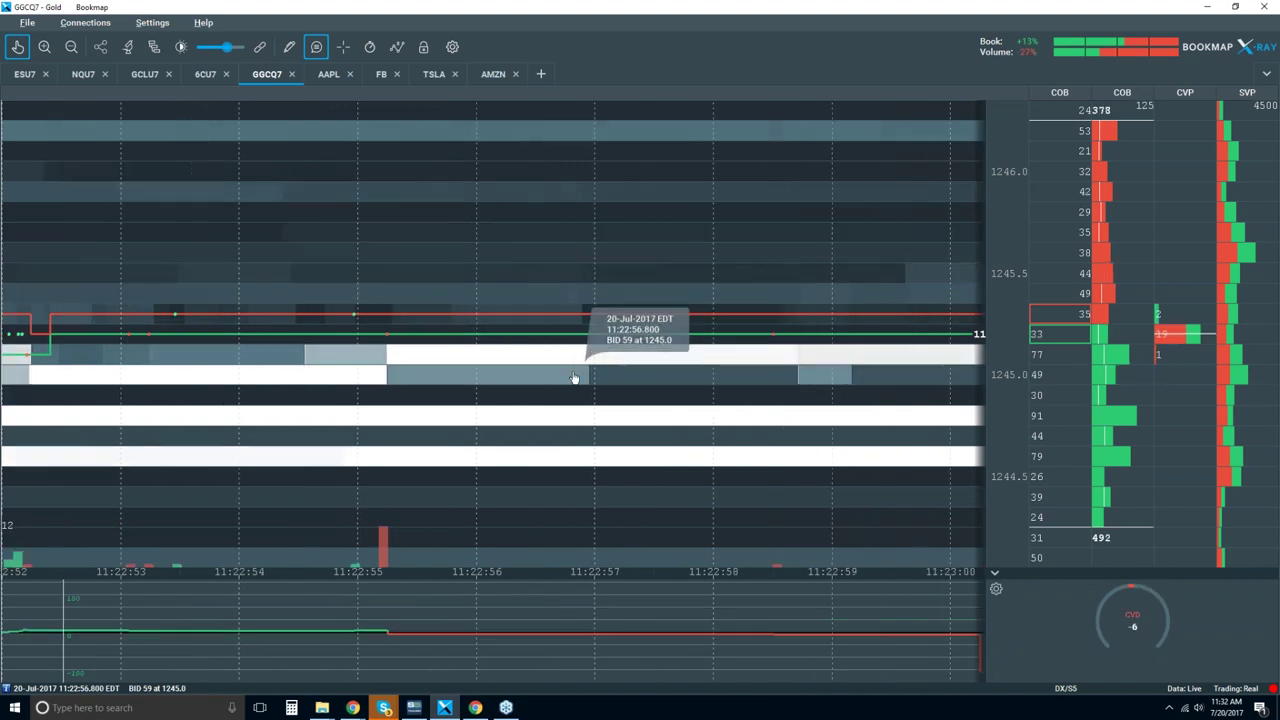
- Examine how the bid liquidity between 1244.9 and 1245.2 shifts from 11:22:50 to 11:23:45 as price bottoms
scroll(574, 377, "down", 5)
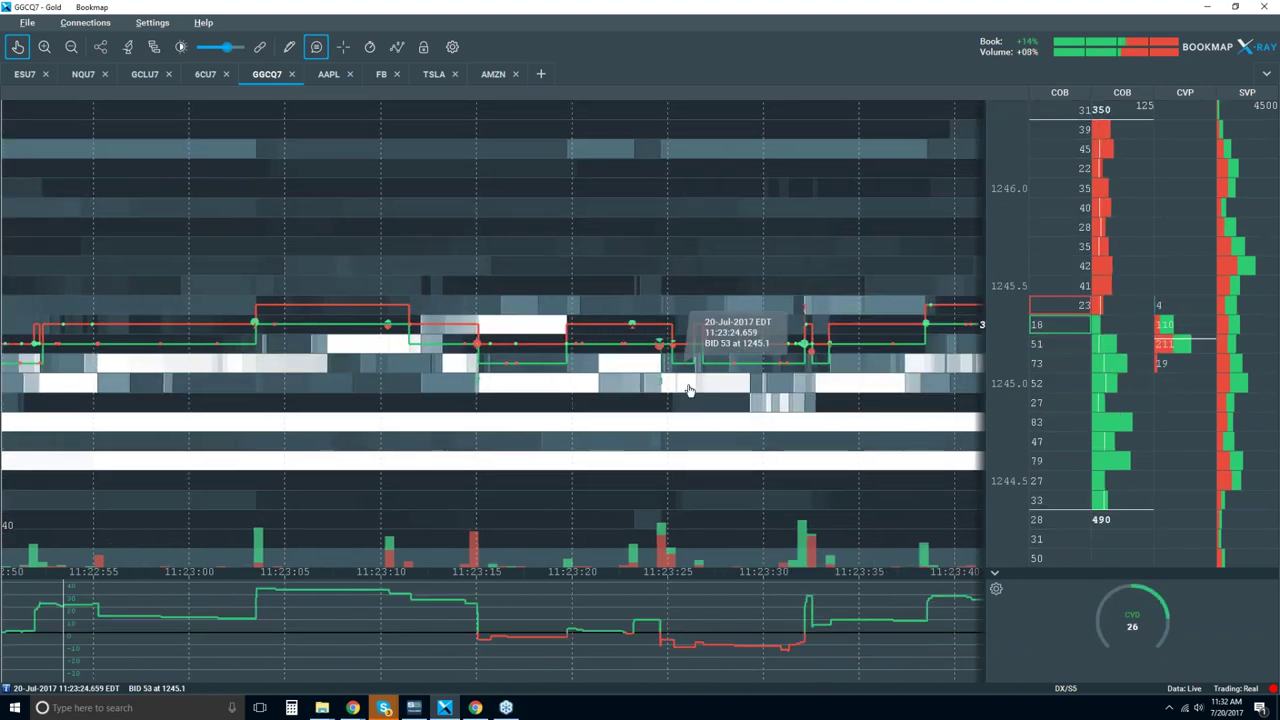
scroll(830, 370, "down", 2)
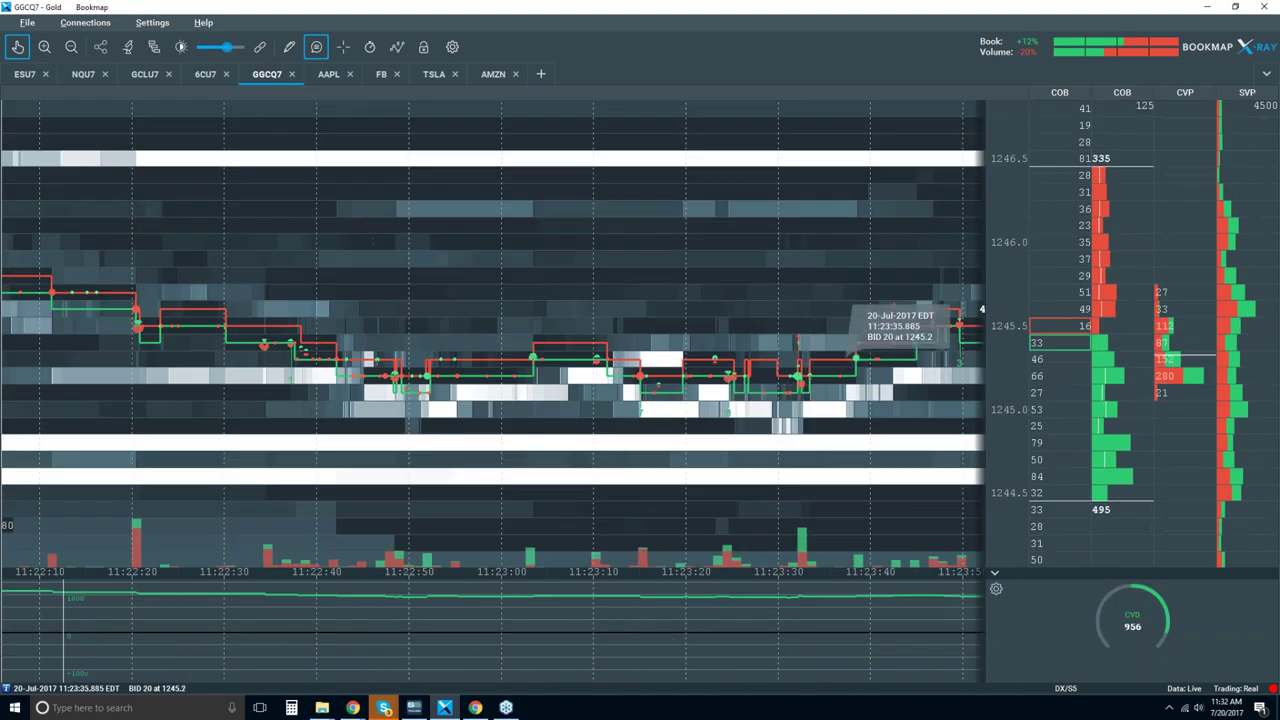
scroll(700, 365, "down", 3)
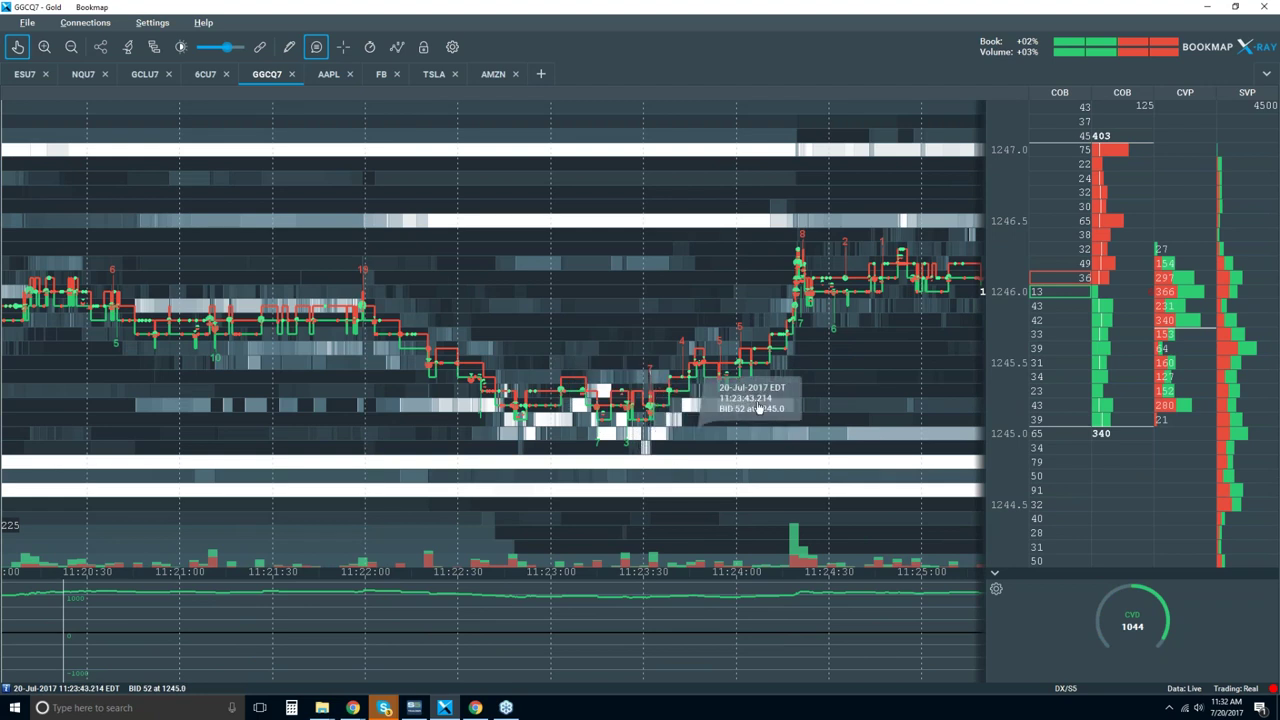
scroll(617, 372, "up", 2)
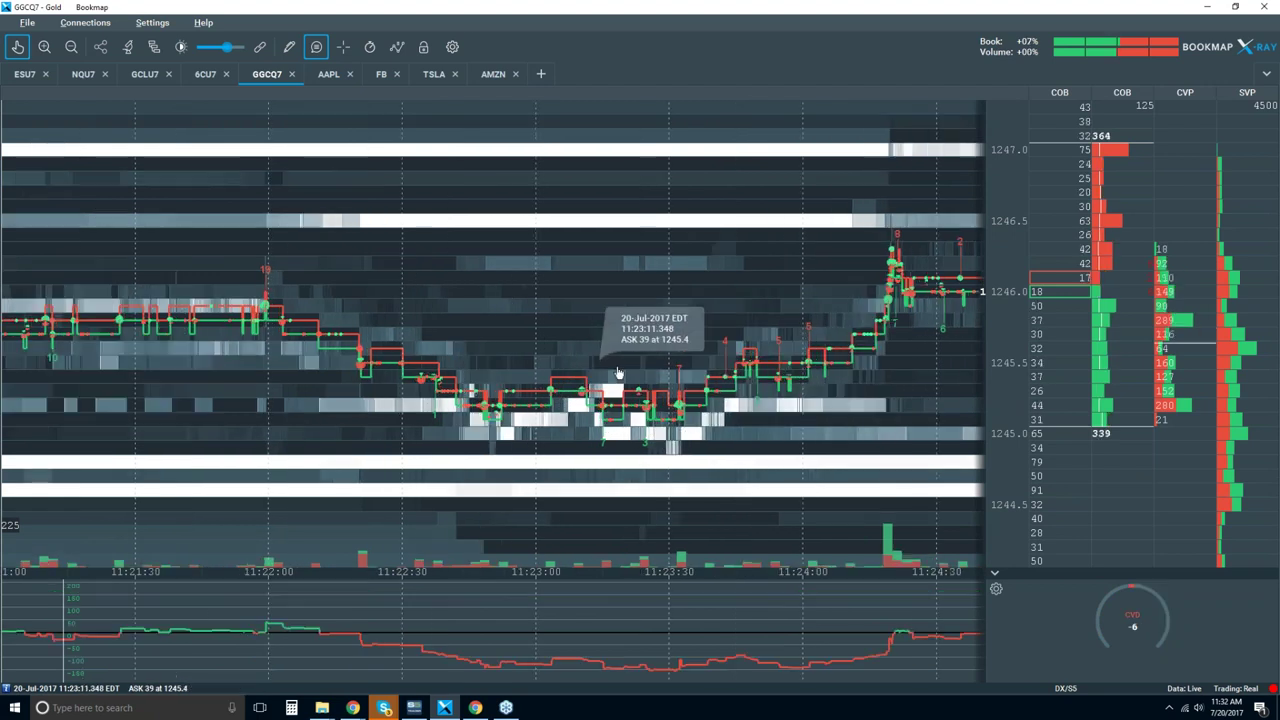
scroll(697, 372, "up", 2)
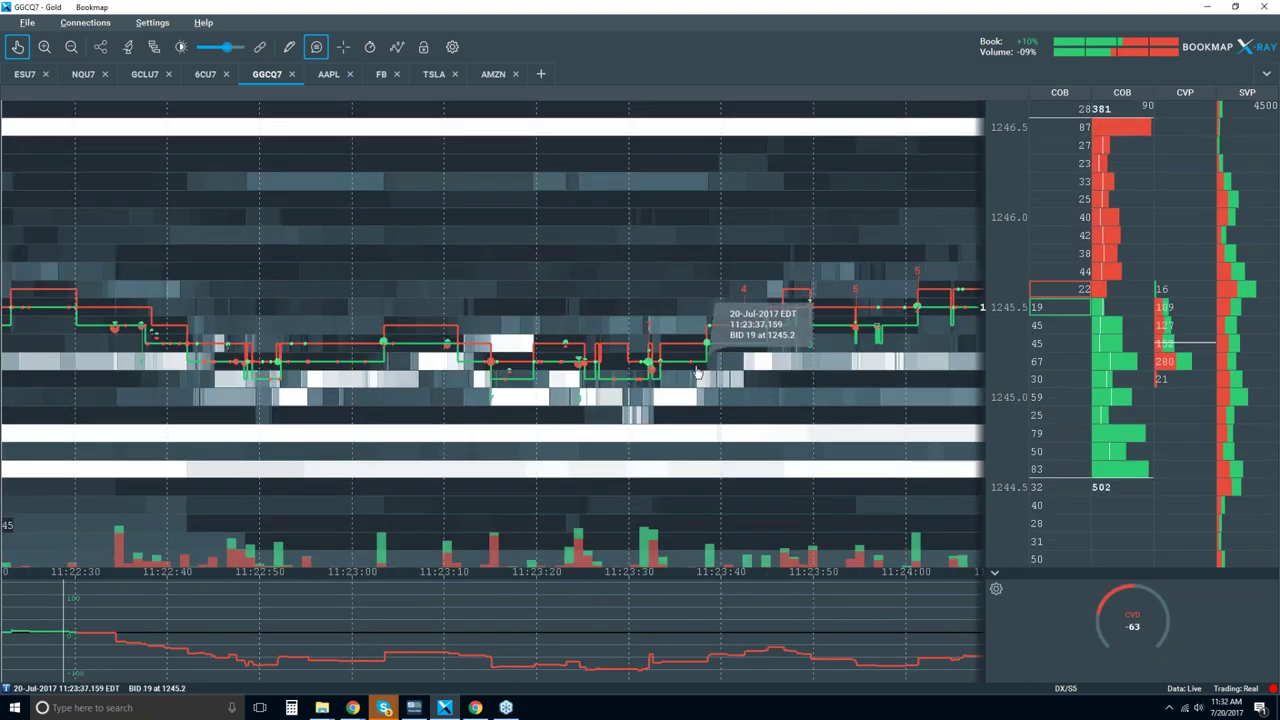
scroll(697, 372, "down", 2)
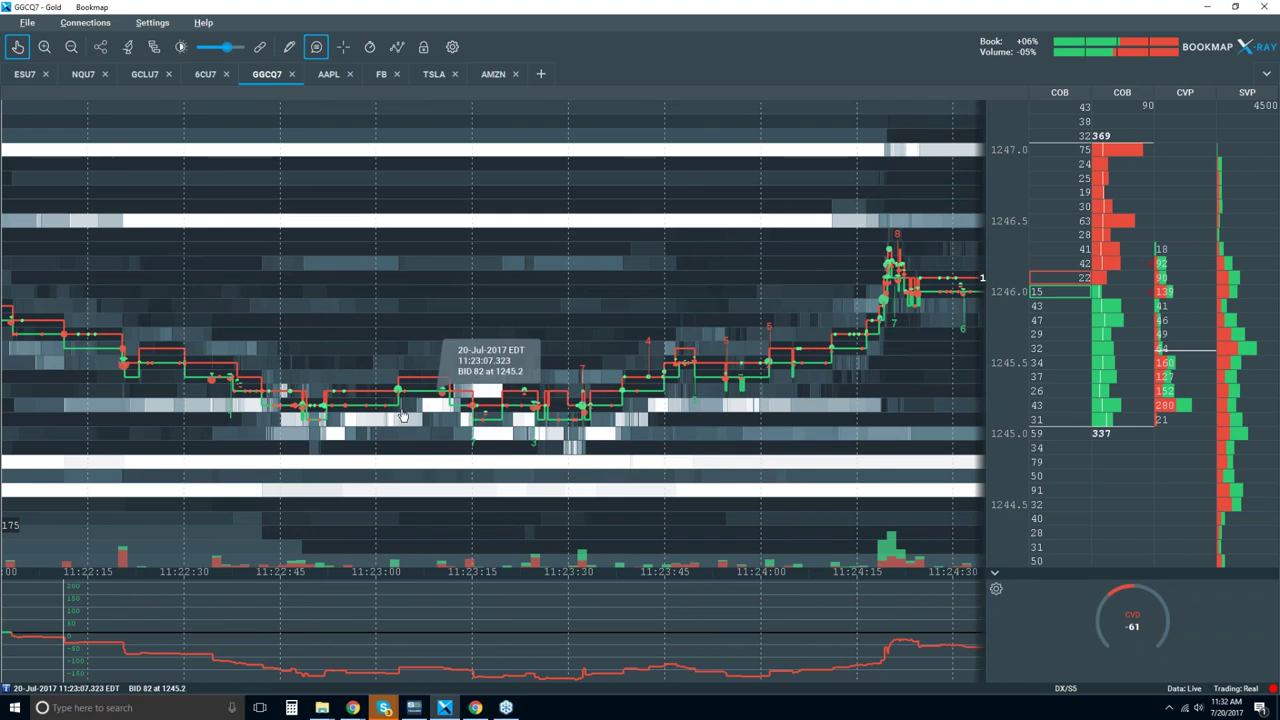
scroll(495, 383, "up", 1)
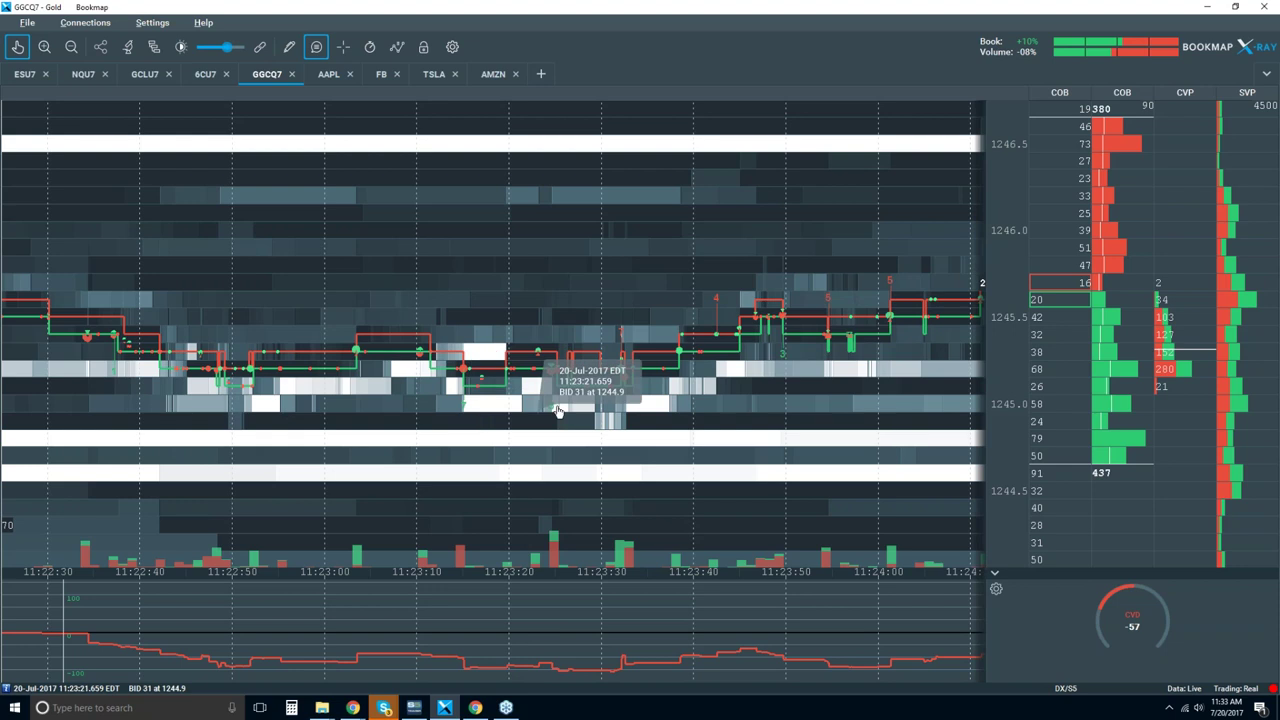
- Compare the ask liquidity near 1246.0 before 11:22 with the low at 11:23:30 and the price action after the 11:24 rise
scroll(677, 291, "down", 3)
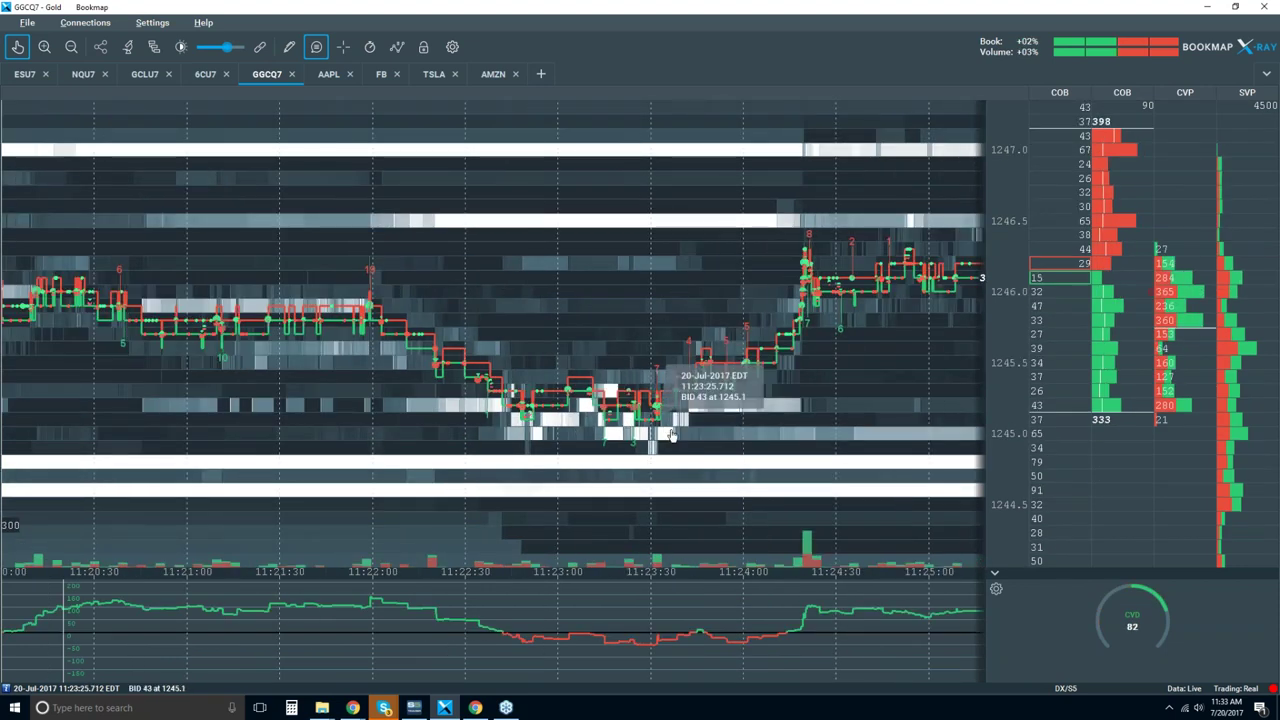
scroll(668, 395, "down", 3)
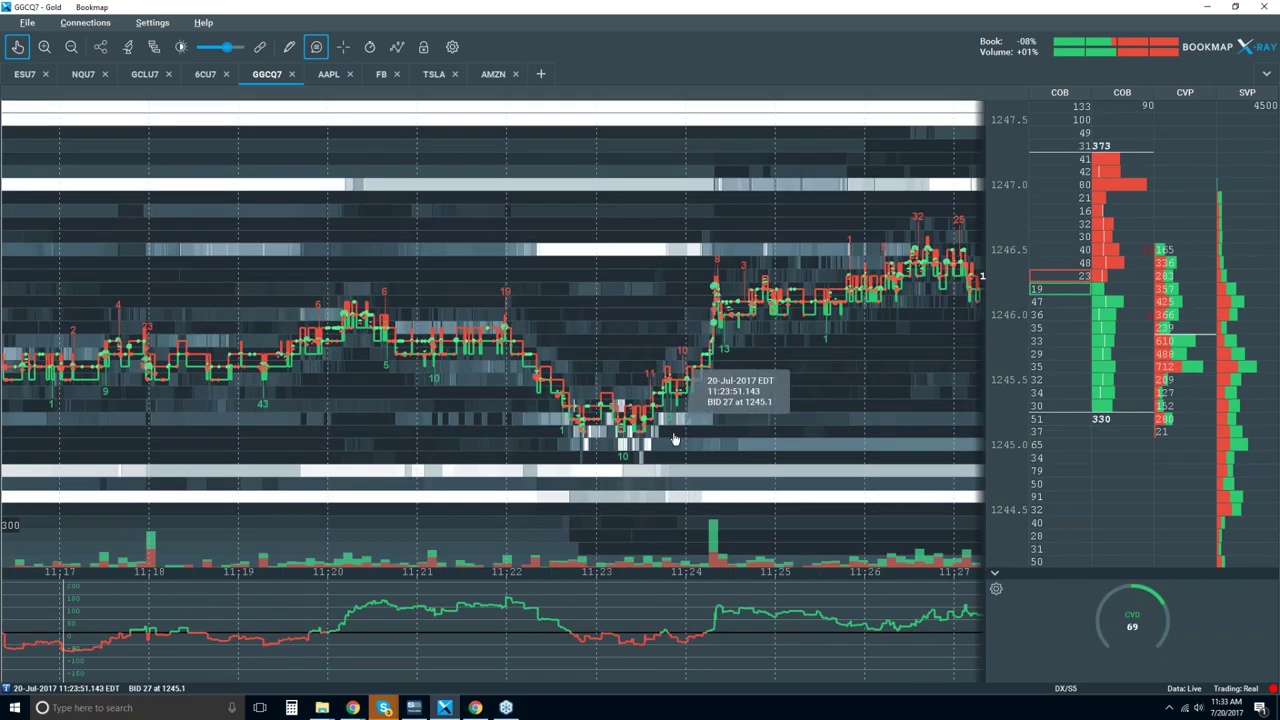
scroll(656, 403, "up", 5)
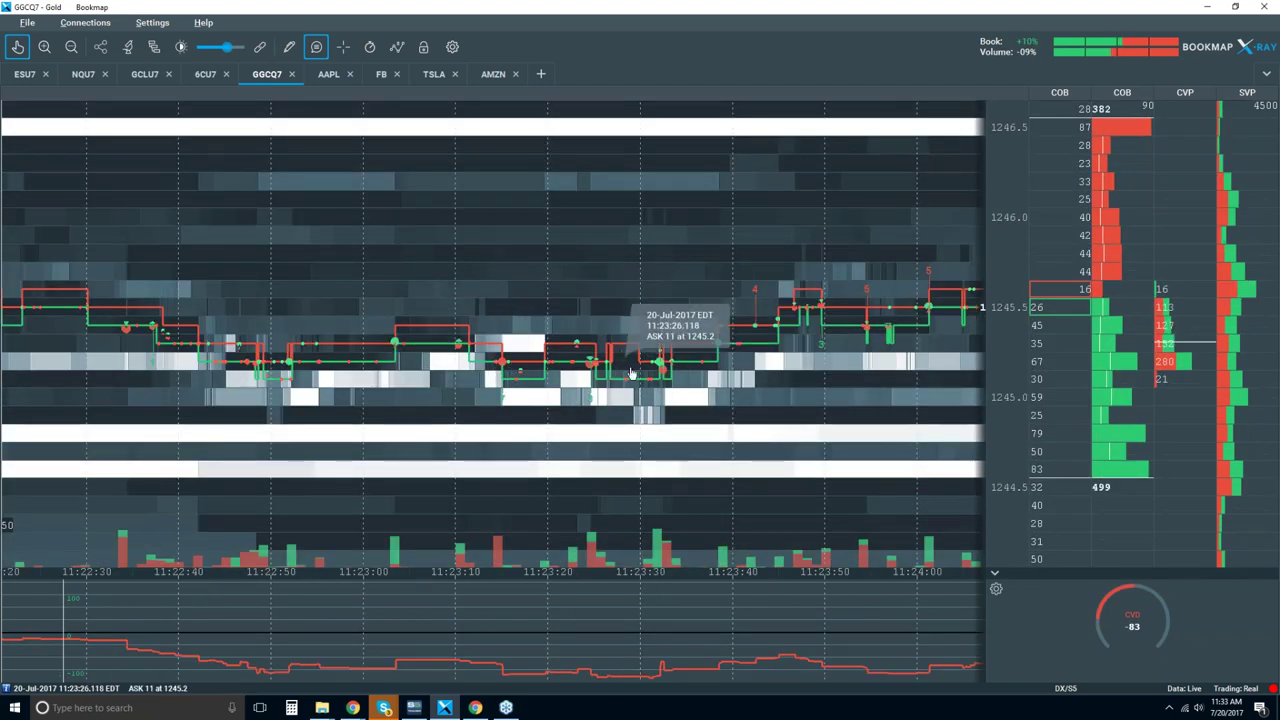
scroll(656, 378, "down", 1)
scroll(656, 378, "down", 2)
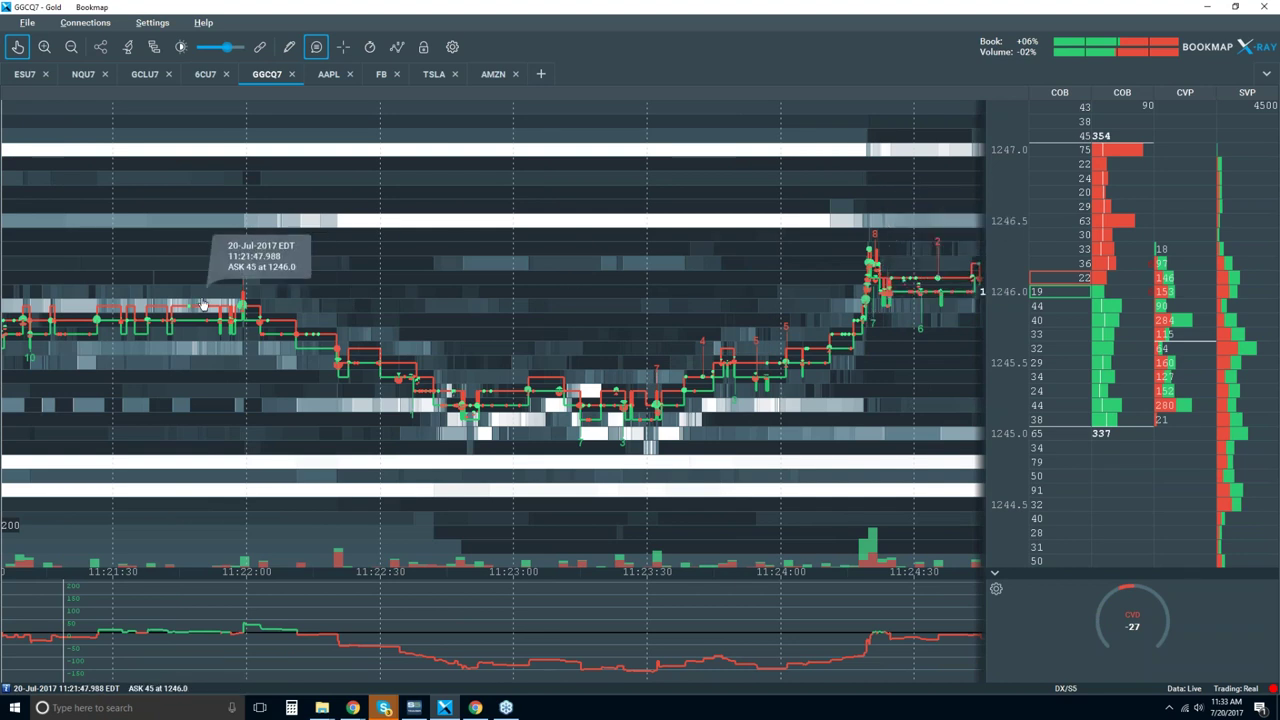
scroll(336, 325, "left", 2)
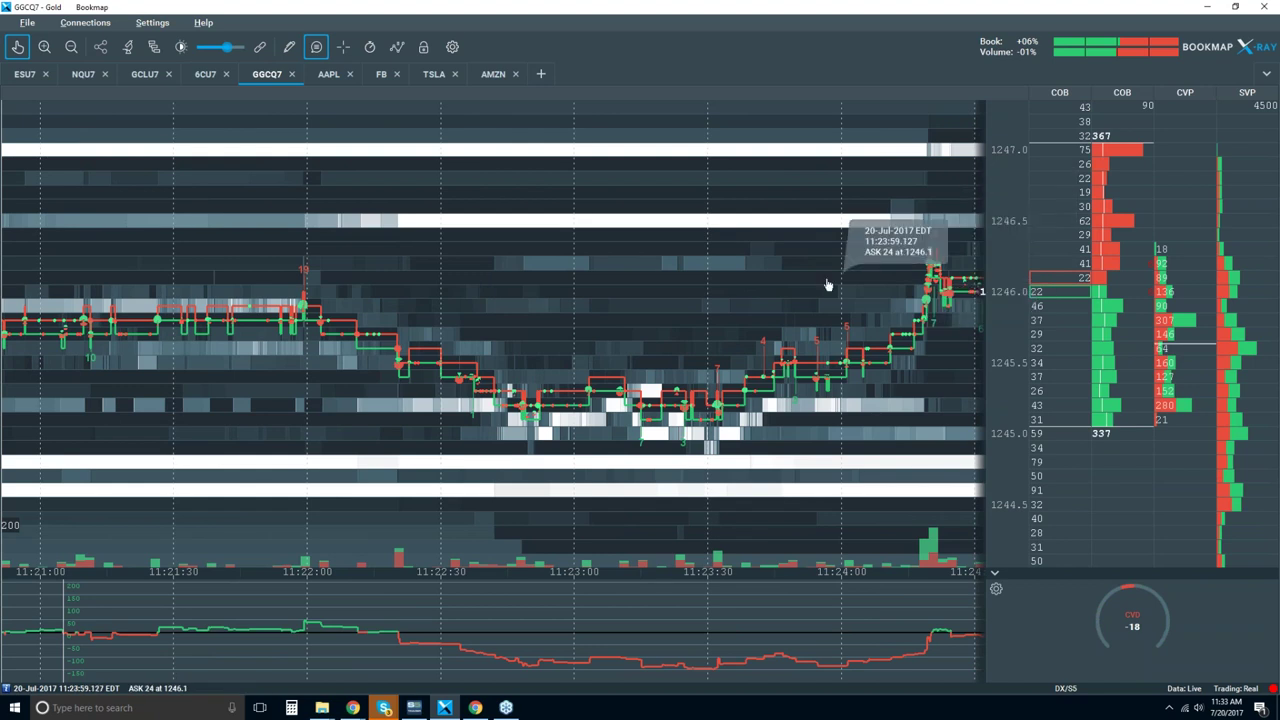
scroll(800, 280, "right", 8)
scroll(760, 303, "down", 2)
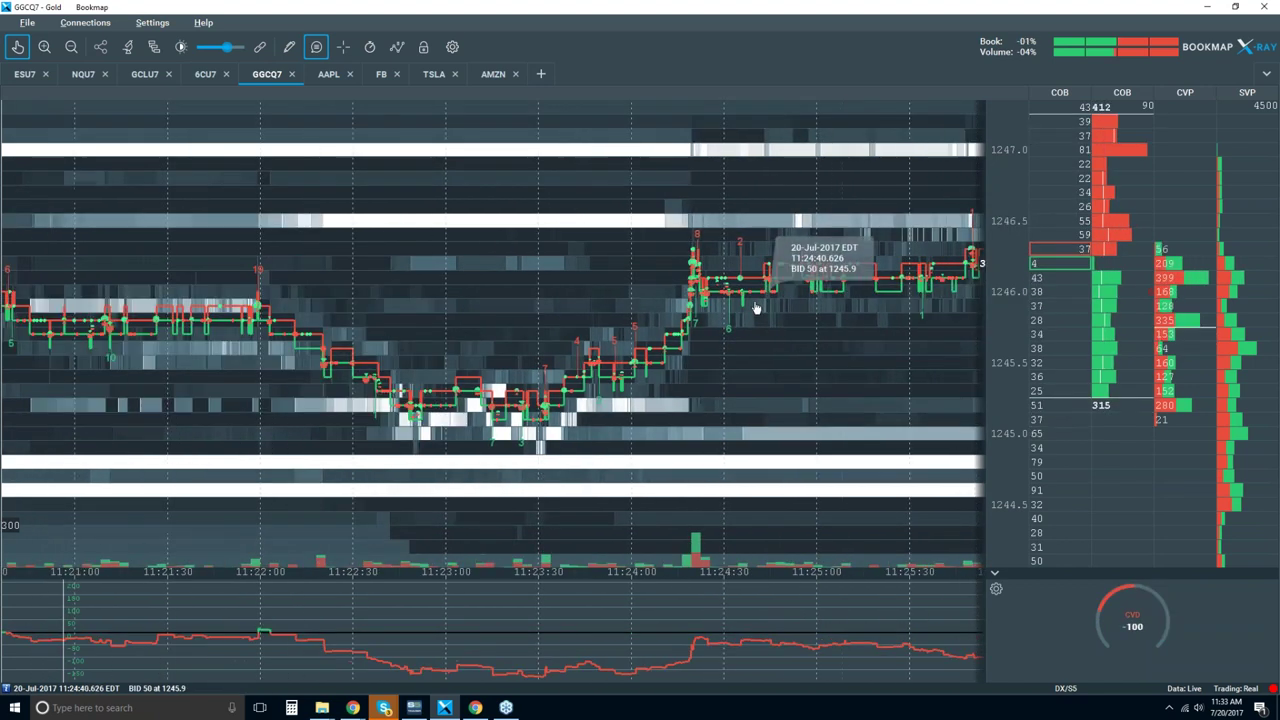
scroll(756, 307, "down", 2)
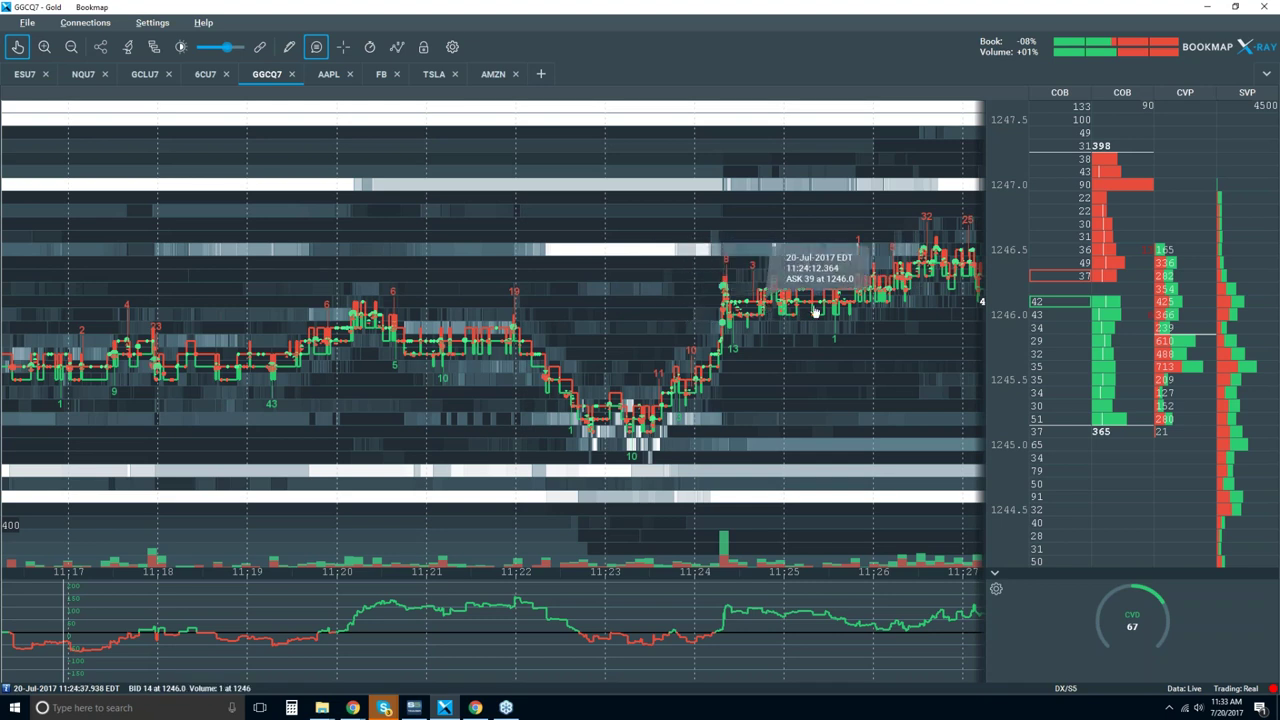
- Draw an extended ray from the 11:20 high near 1246.0 across the 11:24 price rise, review it up to 11:34, and turn drawing off
left_click(294, 50)
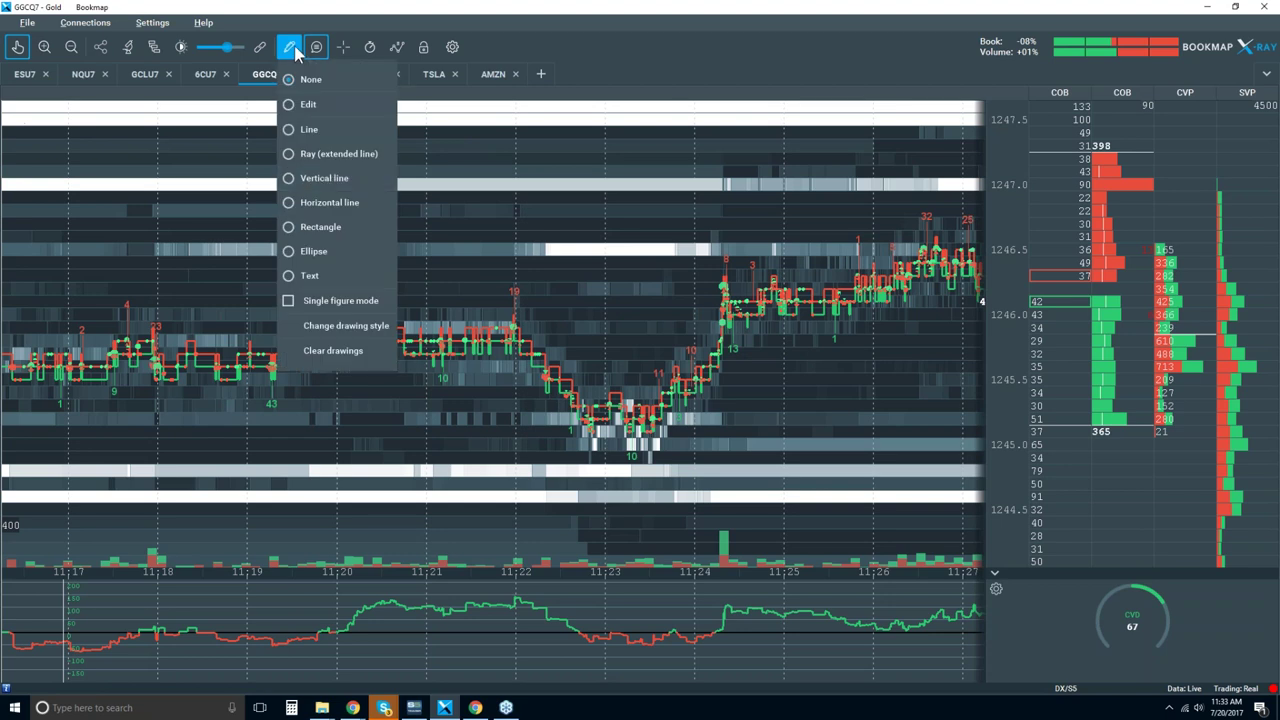
left_click(340, 153)
left_click(341, 305)
left_click(681, 309)
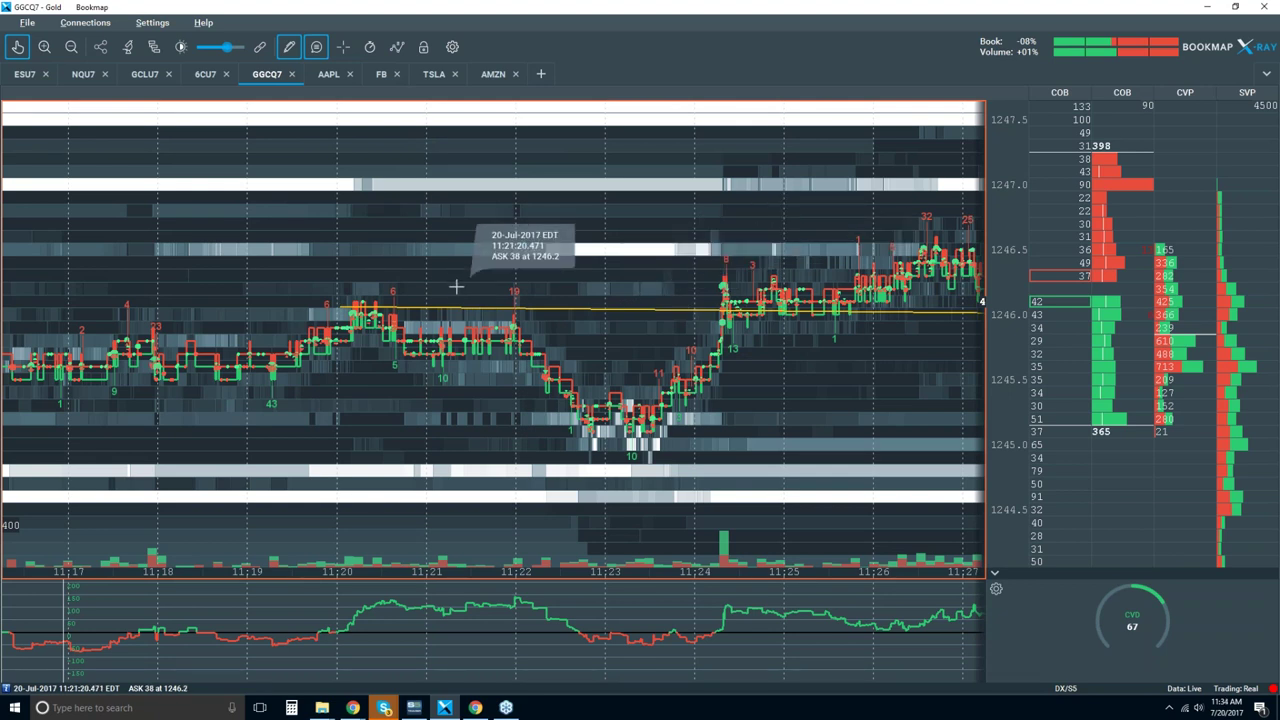
scroll(450, 288, "down", 1)
scroll(450, 288, "down", 1)
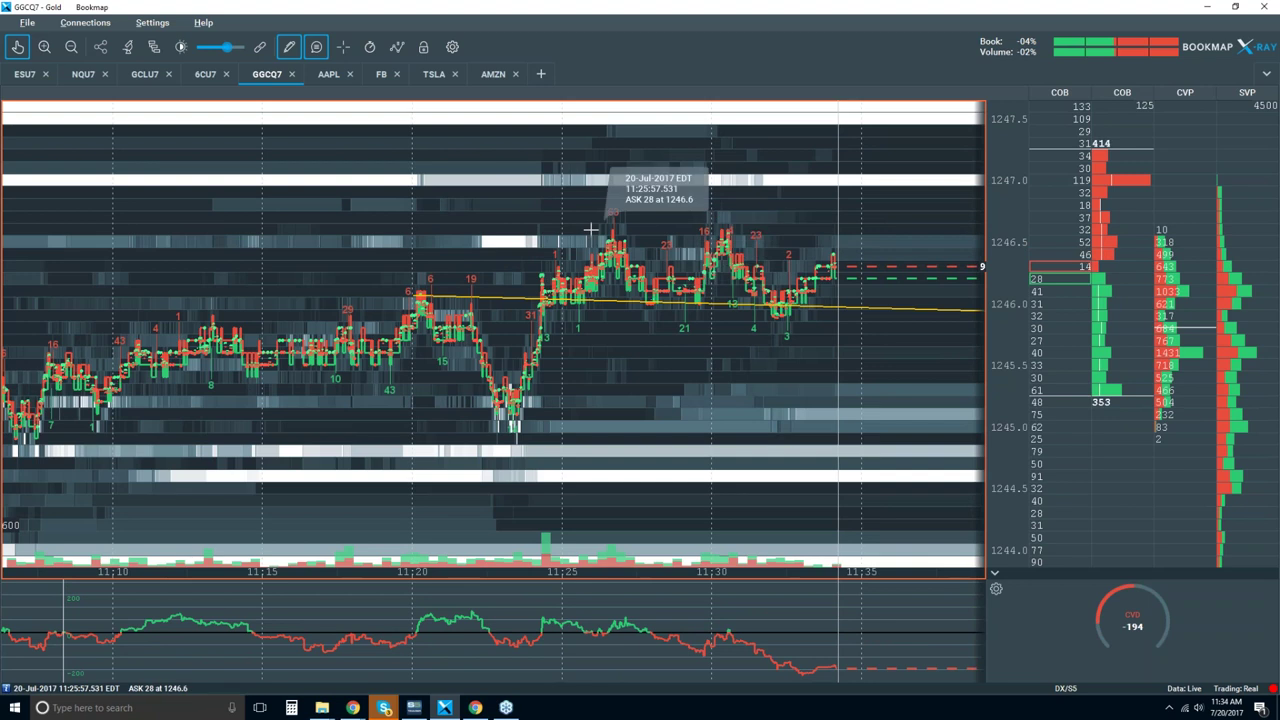
scroll(707, 217, "up", 2)
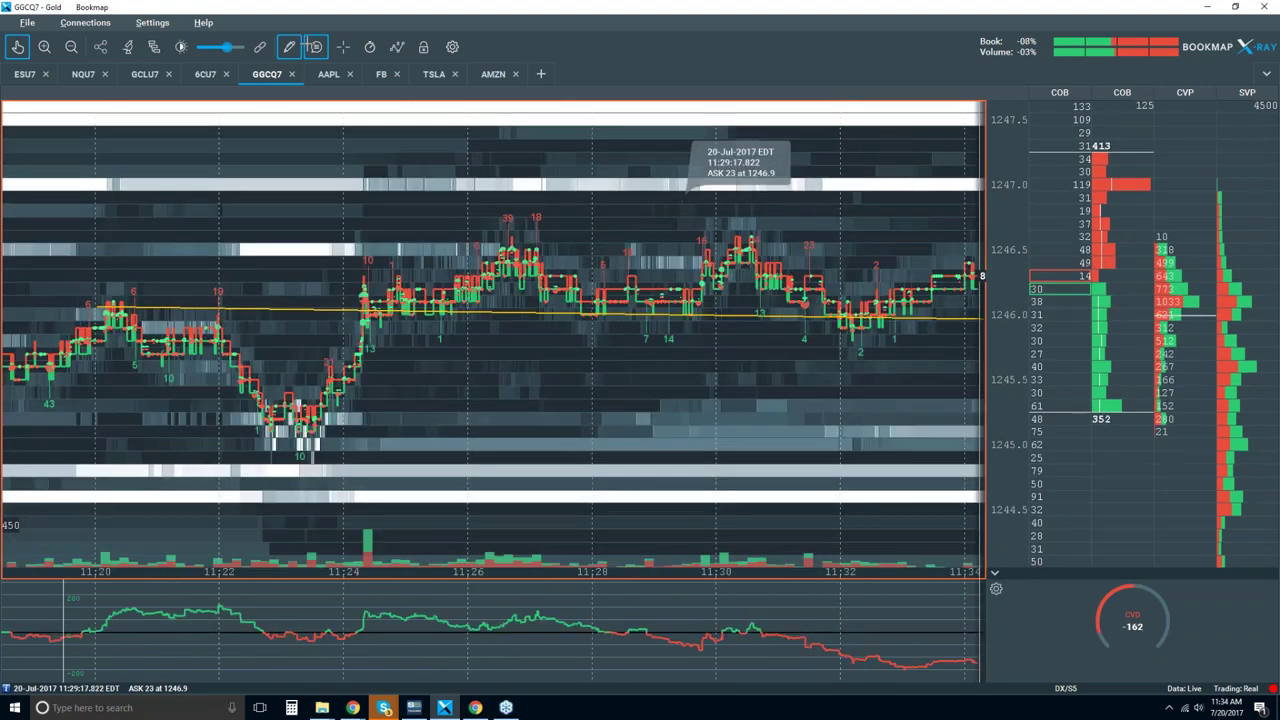
left_click(289, 46)
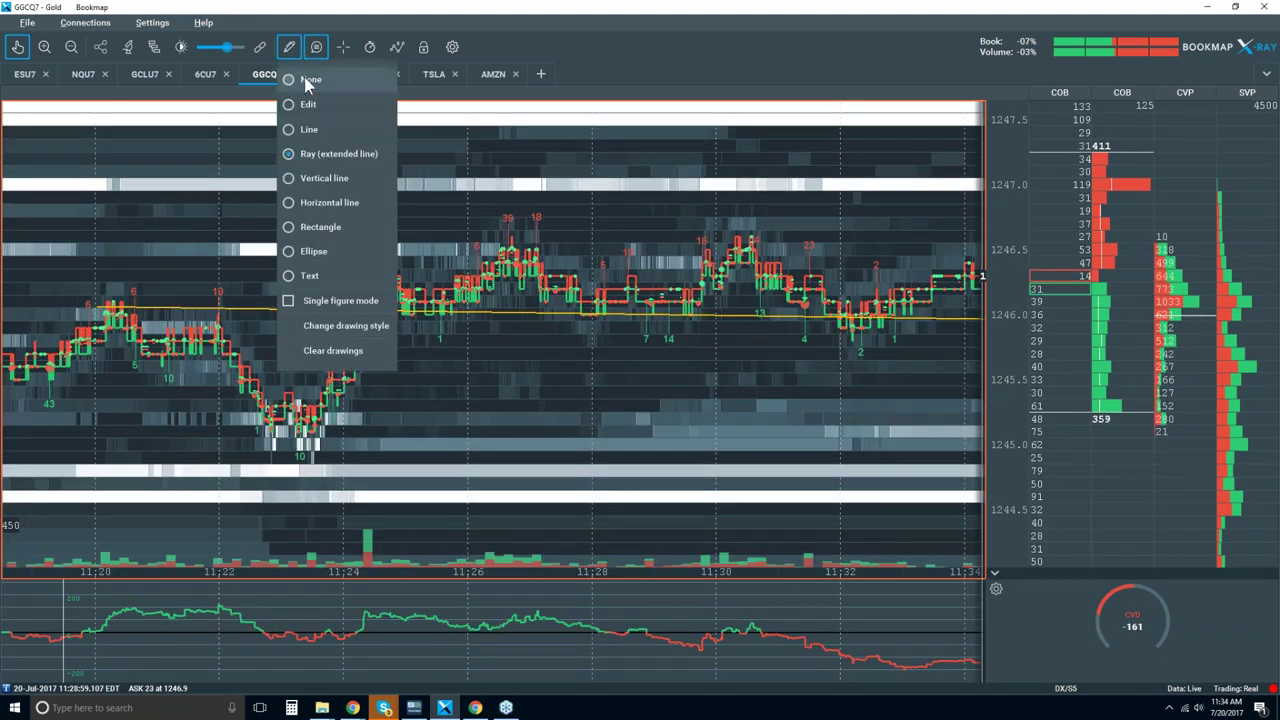
left_click(305, 81)
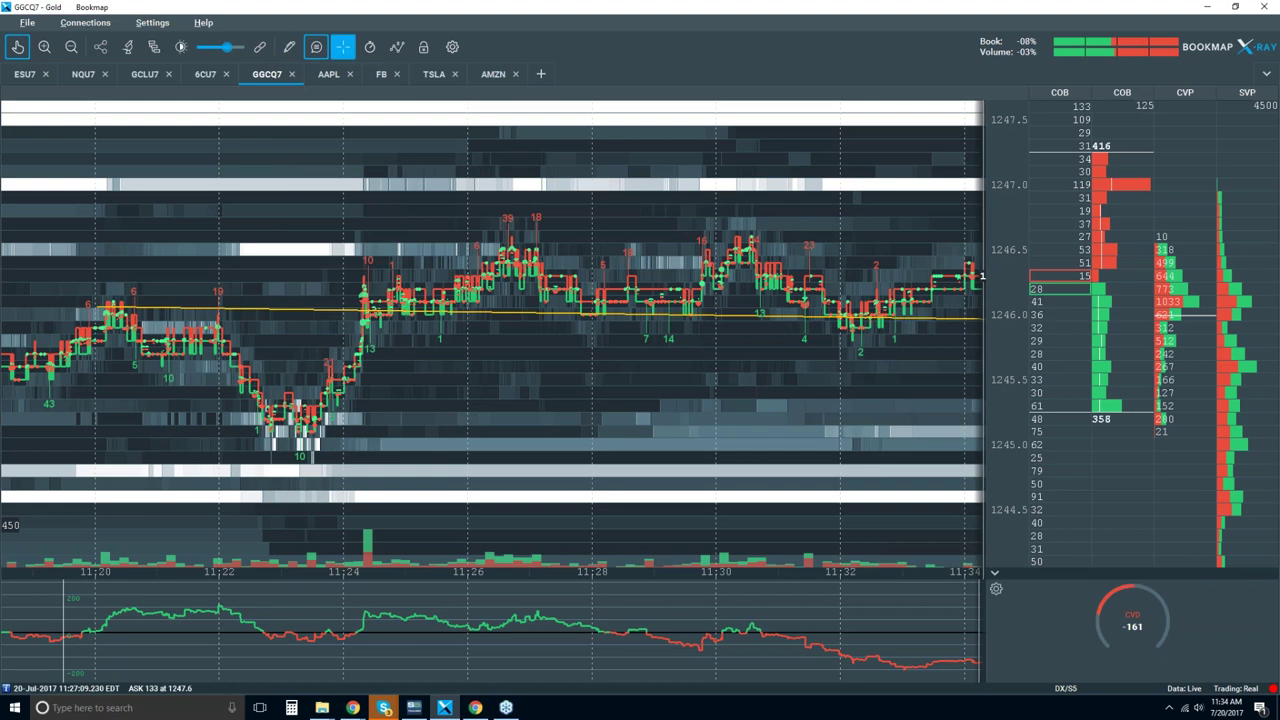
- Examine gold's price action and liquidity around the drawn ray from 11:24 to 11:35, including the 11:30 high
left_click(14, 50)
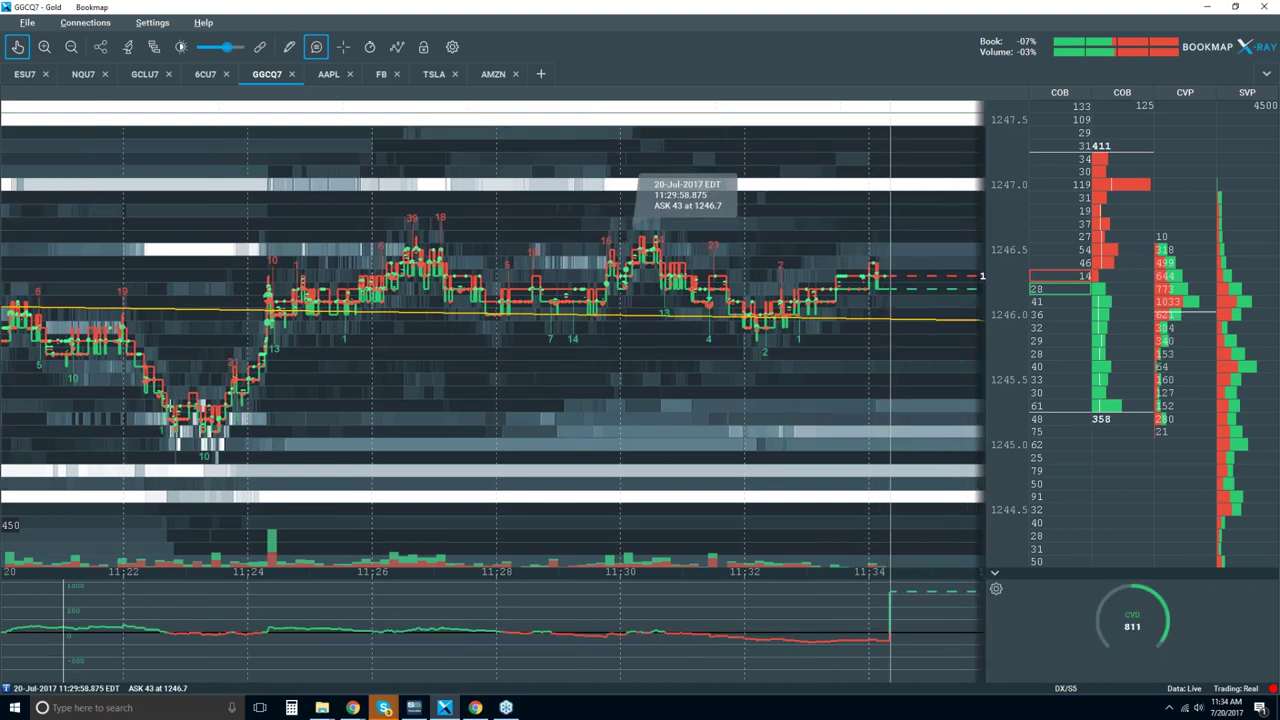
scroll(622, 241, "down", 2)
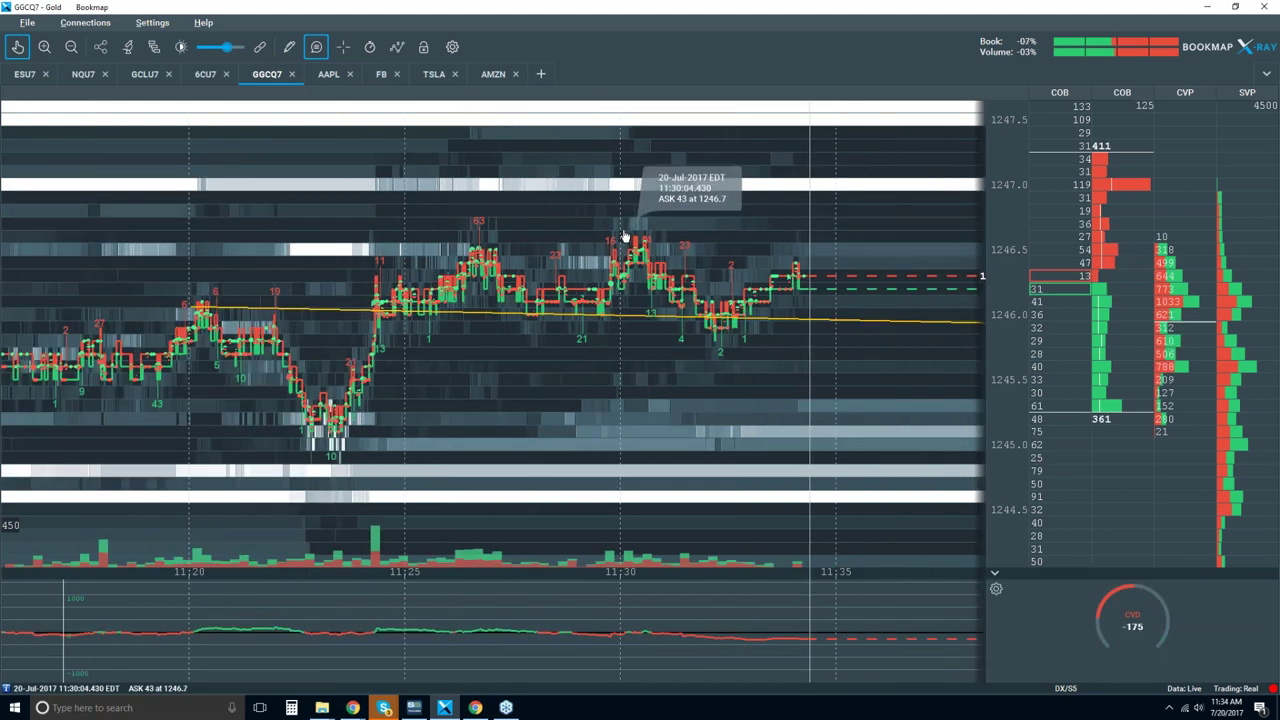
left_click_drag(625, 237, 601, 229)
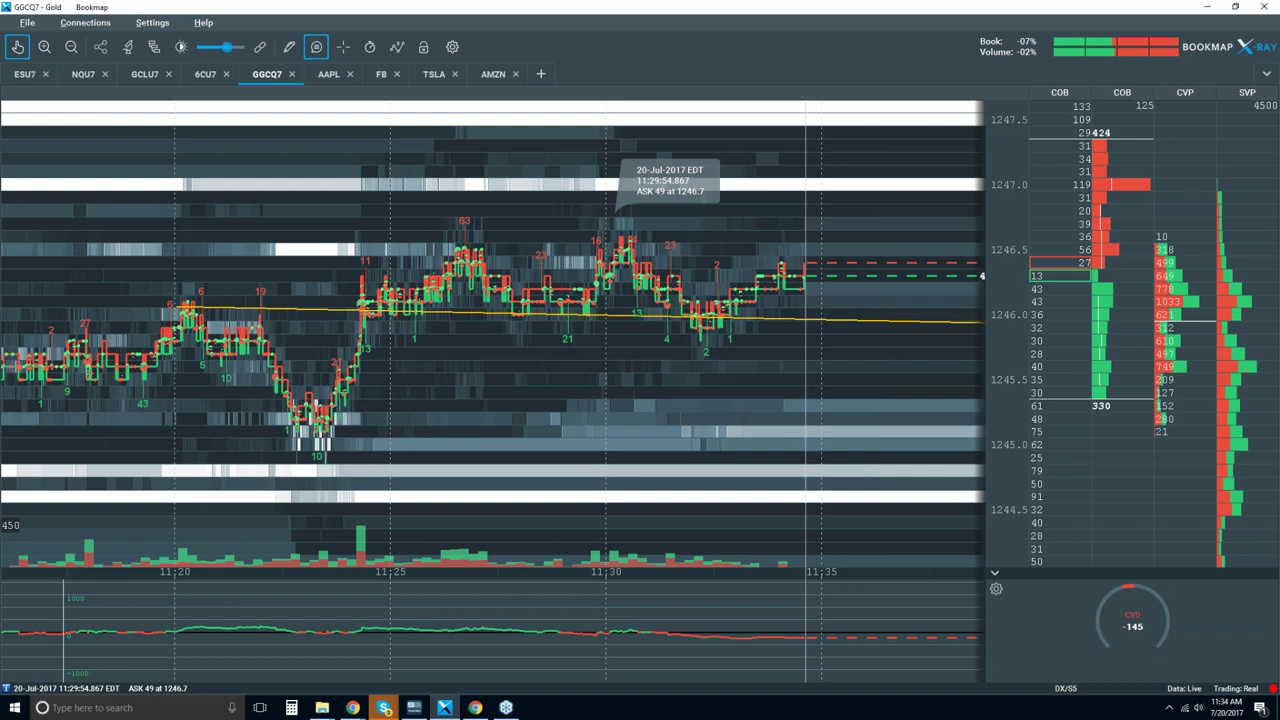
scroll(552, 232, "up", 2)
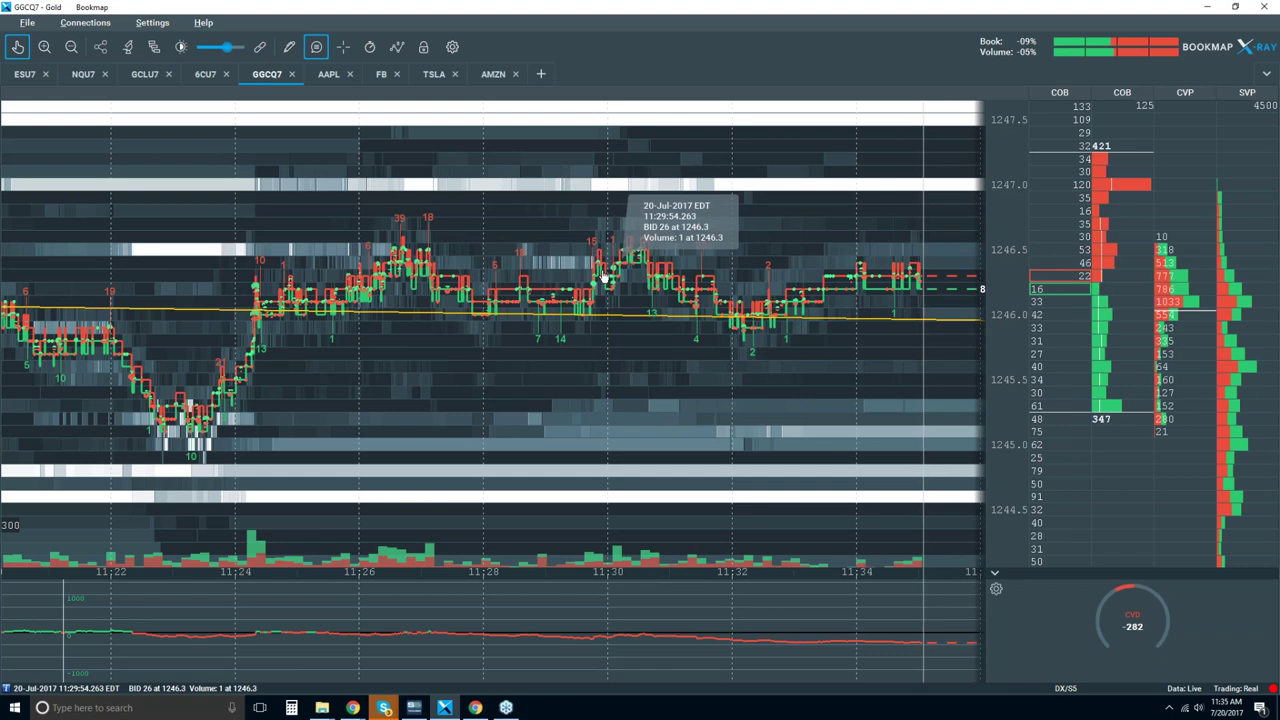
scroll(603, 276, "down", 3)
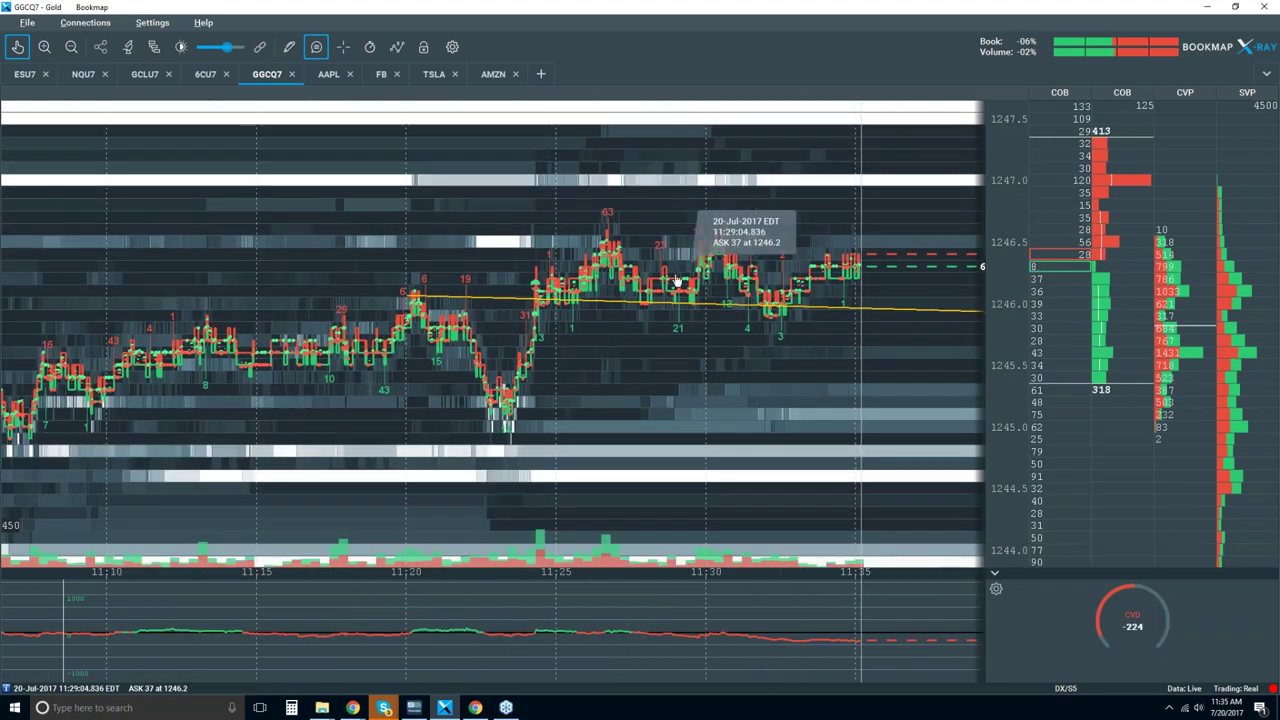
- Draw two rising extended rays, one joining the 11:05 and 11:23 lows, one from the 11:07 high near 1245.7 to about 1246.5, and turn drawing off
scroll(672, 284, "down", 3)
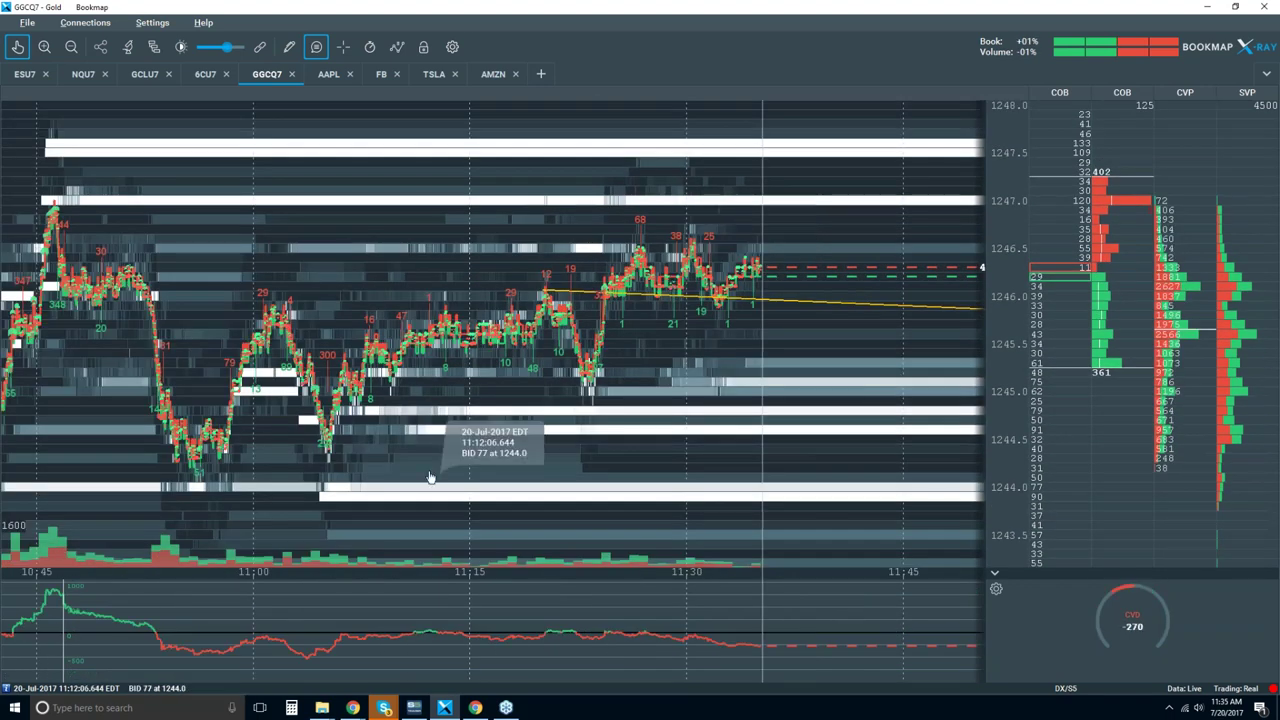
left_click(289, 50)
left_click(347, 205)
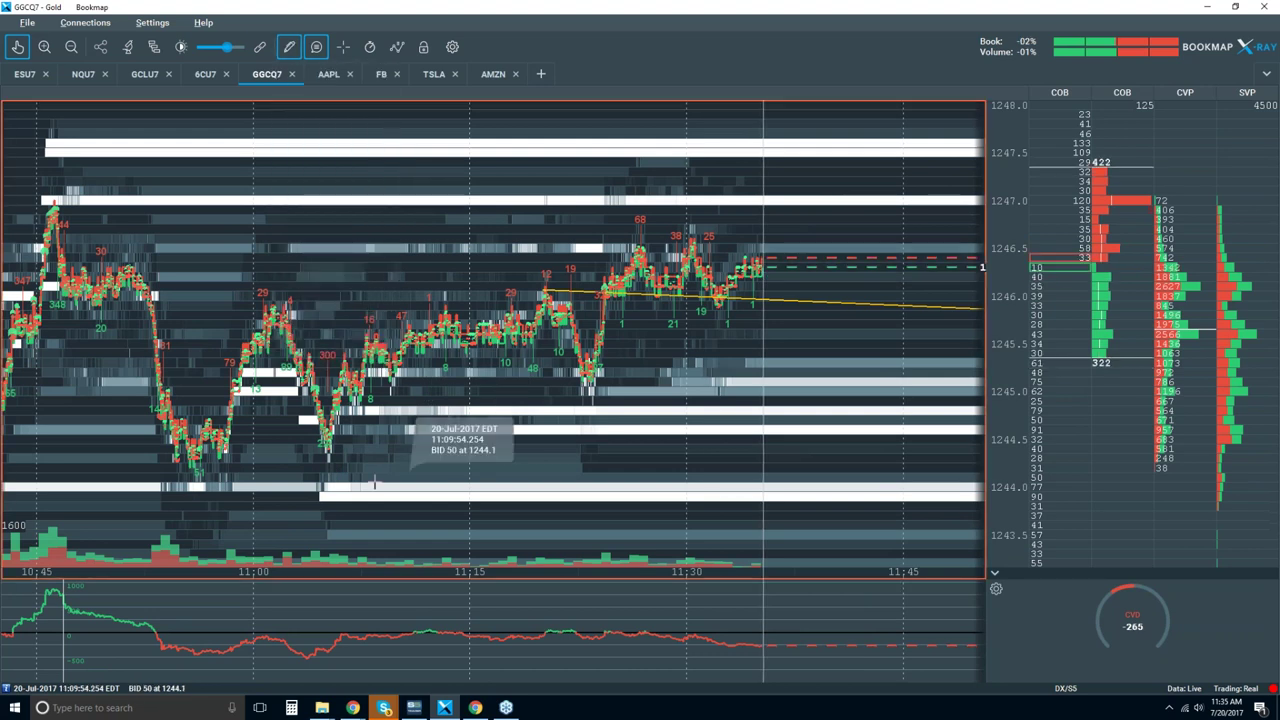
mouse_move(330, 455)
left_mouse_down()
mouse_move(598, 362)
mouse_move(585, 372)
mouse_move(595, 383)
left_mouse_up()
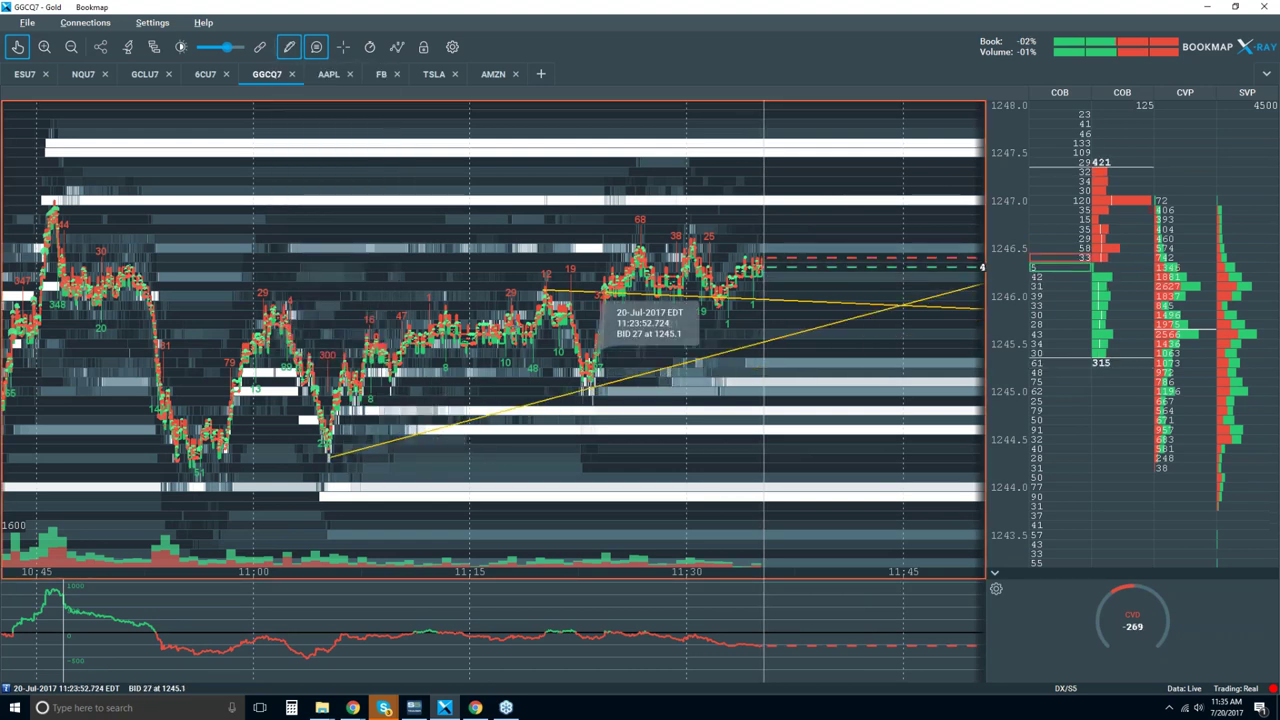
left_click_drag(360, 323, 610, 248)
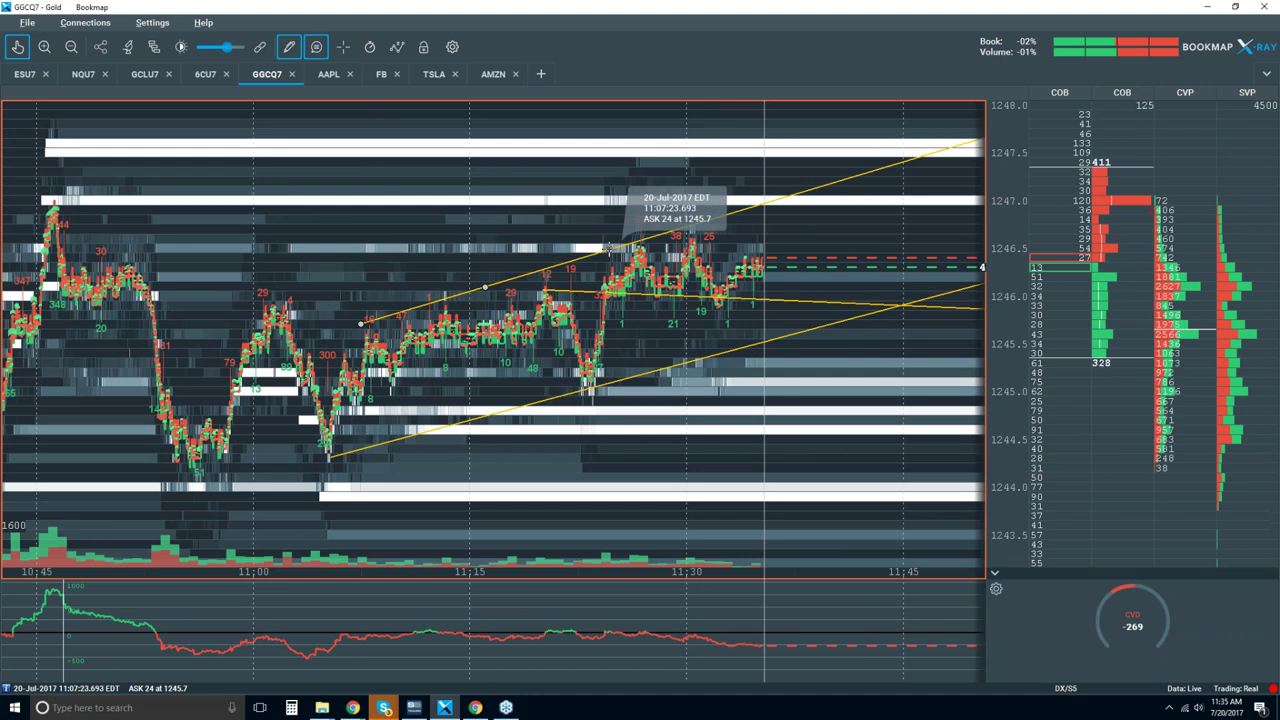
left_click(290, 48)
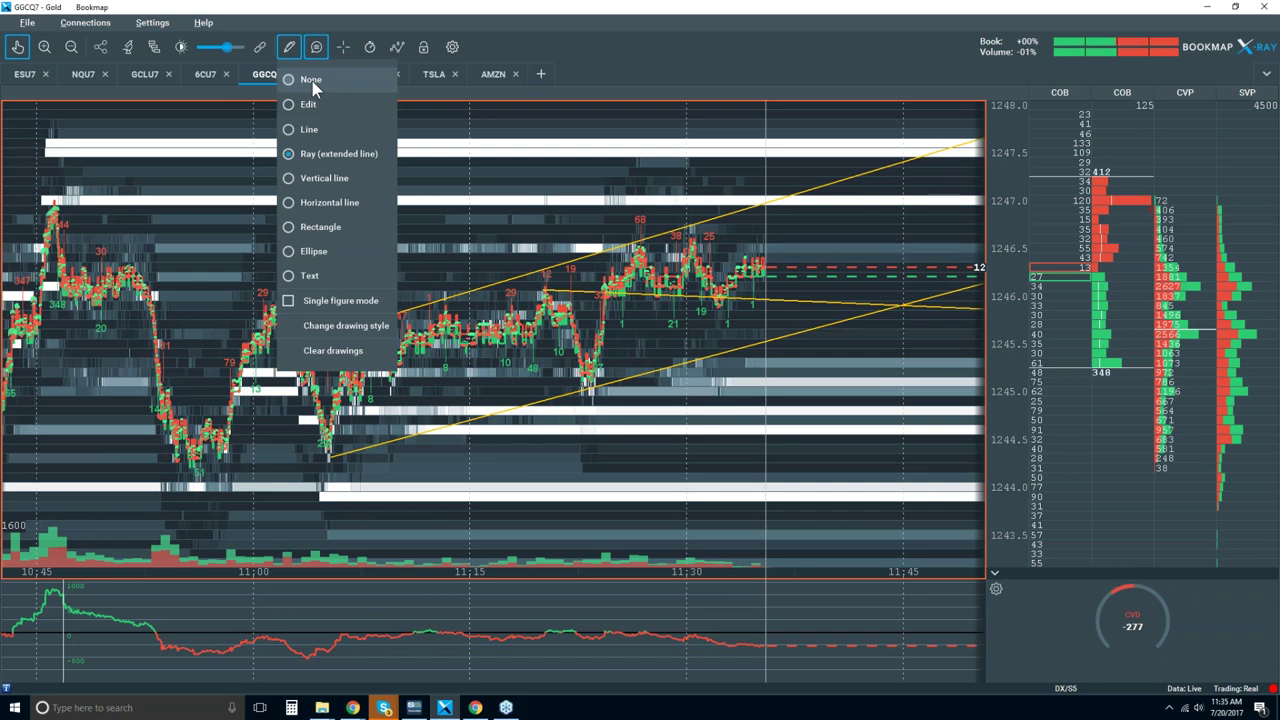
left_click(312, 81)
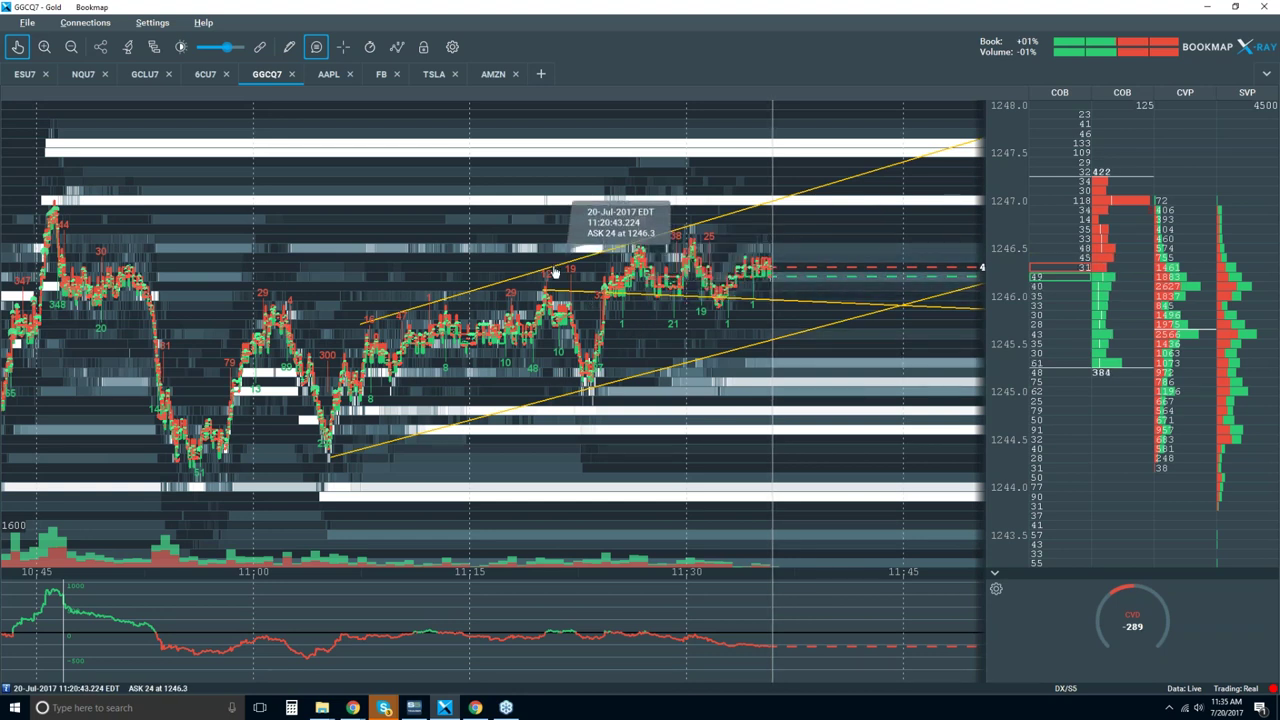
- Switch drawing to edit mode and delete all three extended rays from the gold chart
left_click(316, 47)
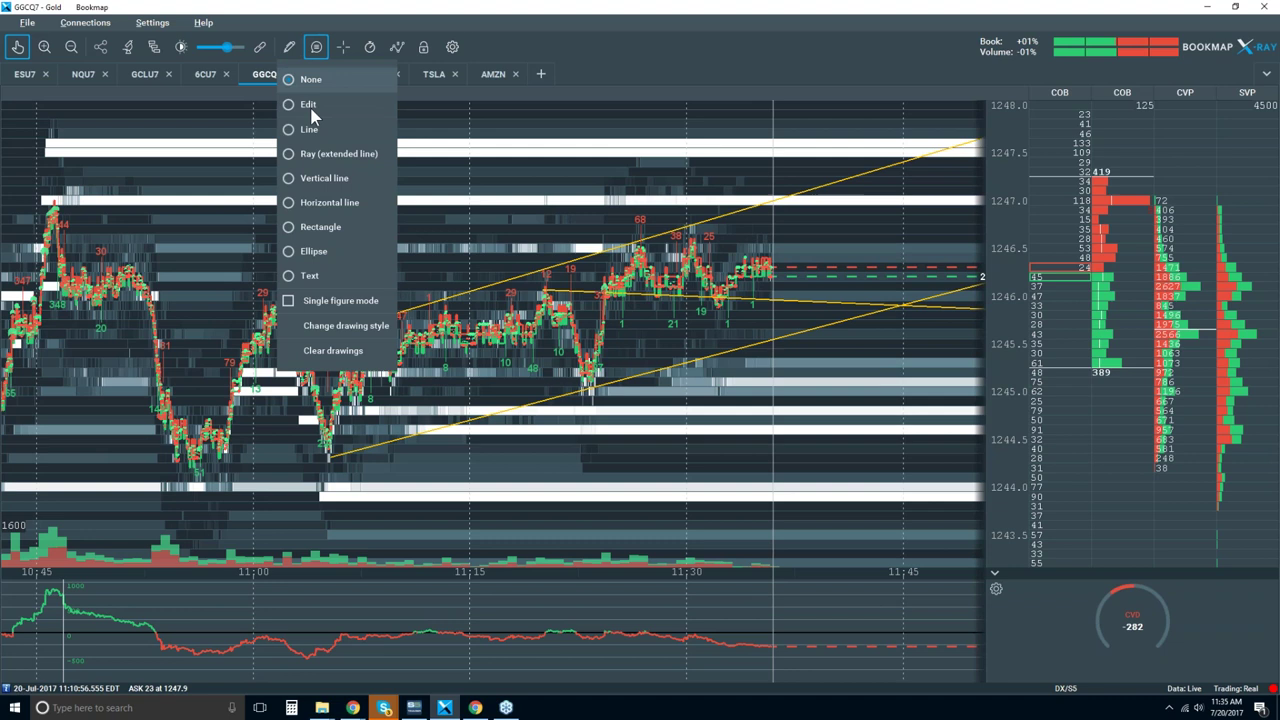
left_click(308, 105)
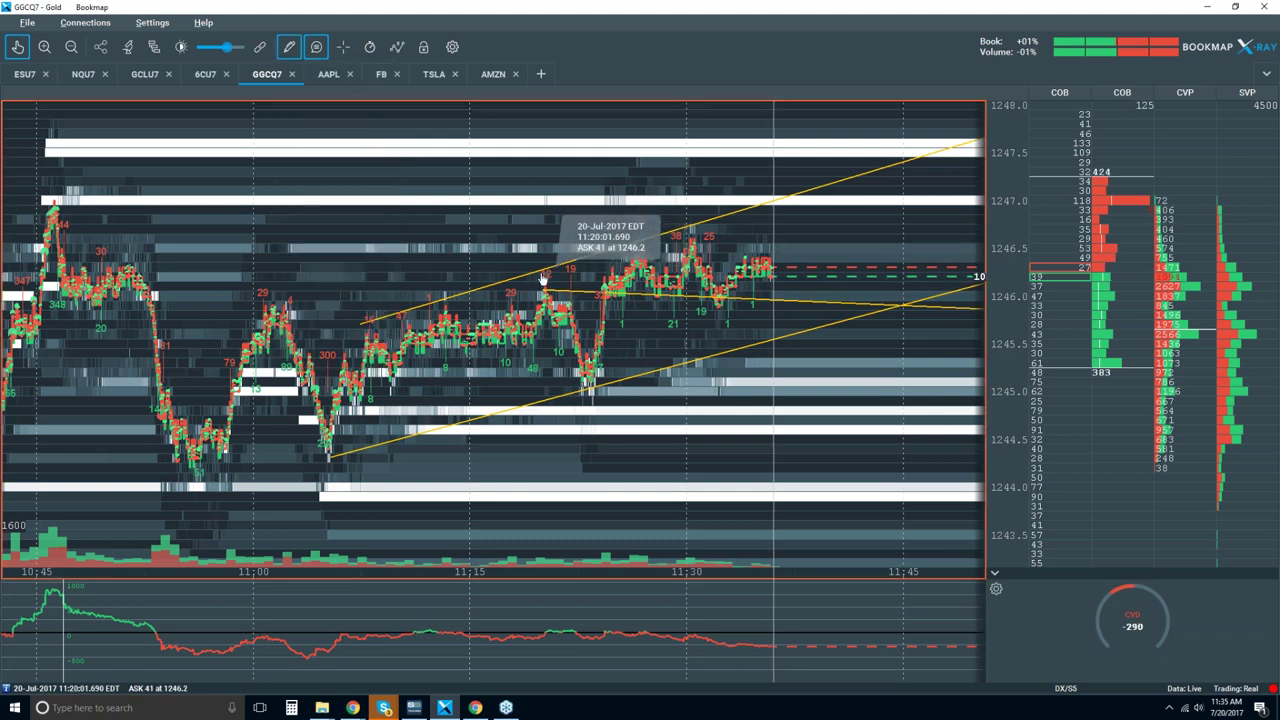
key("Delete")
left_click(560, 296)
key("Delete")
key("Delete")
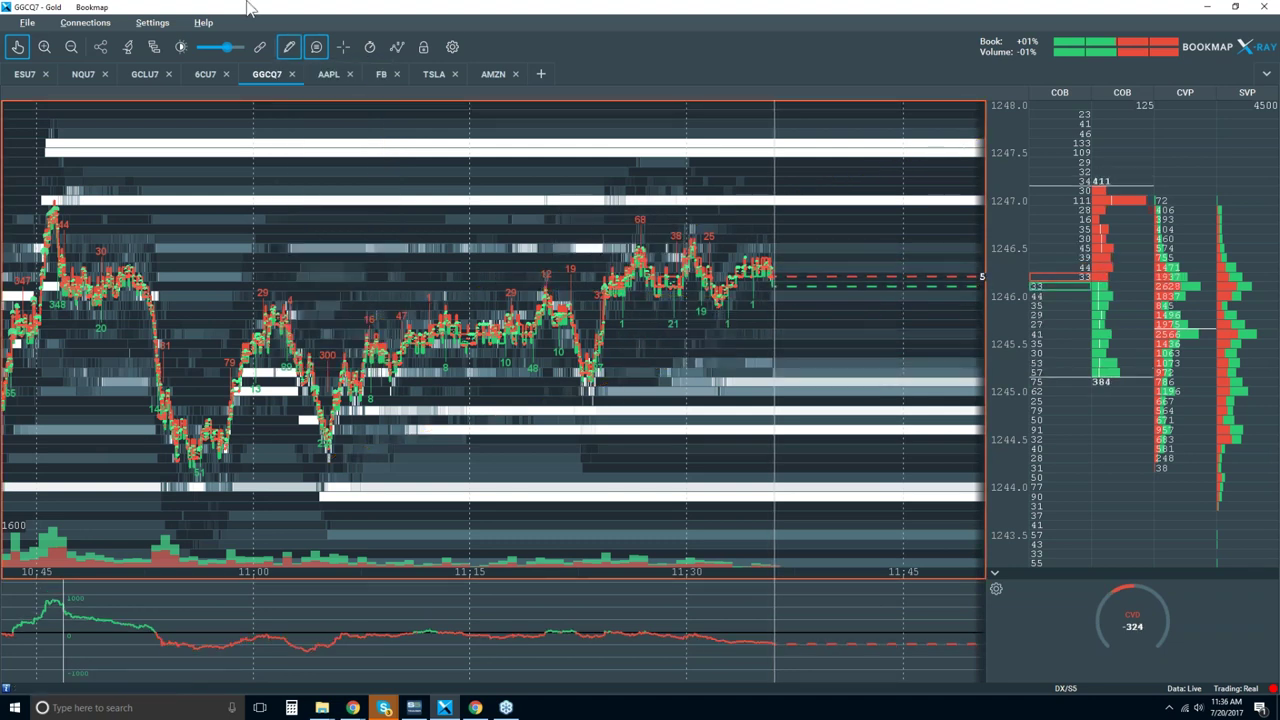
- Draw horizontal lines at about 1245.95 near the 11:02 high and about 1244.2 near the 10:56 low, and turn drawing off
left_click(290, 48)
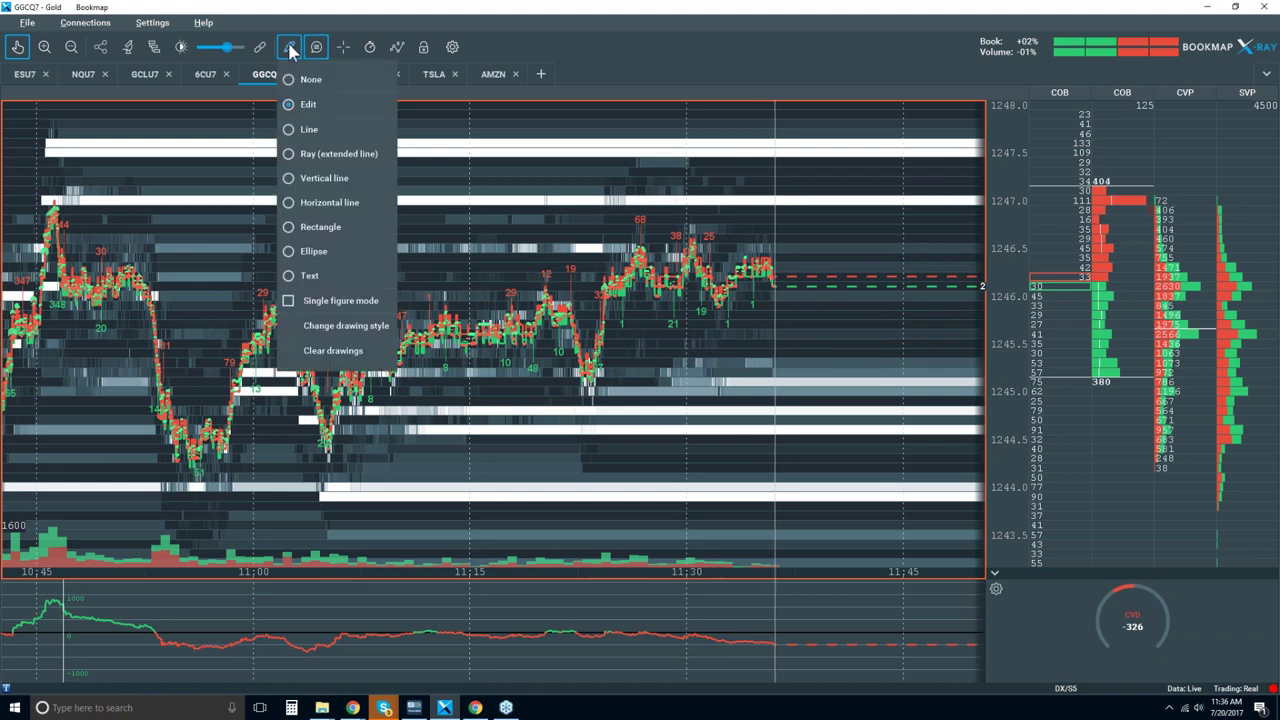
left_click(345, 205)
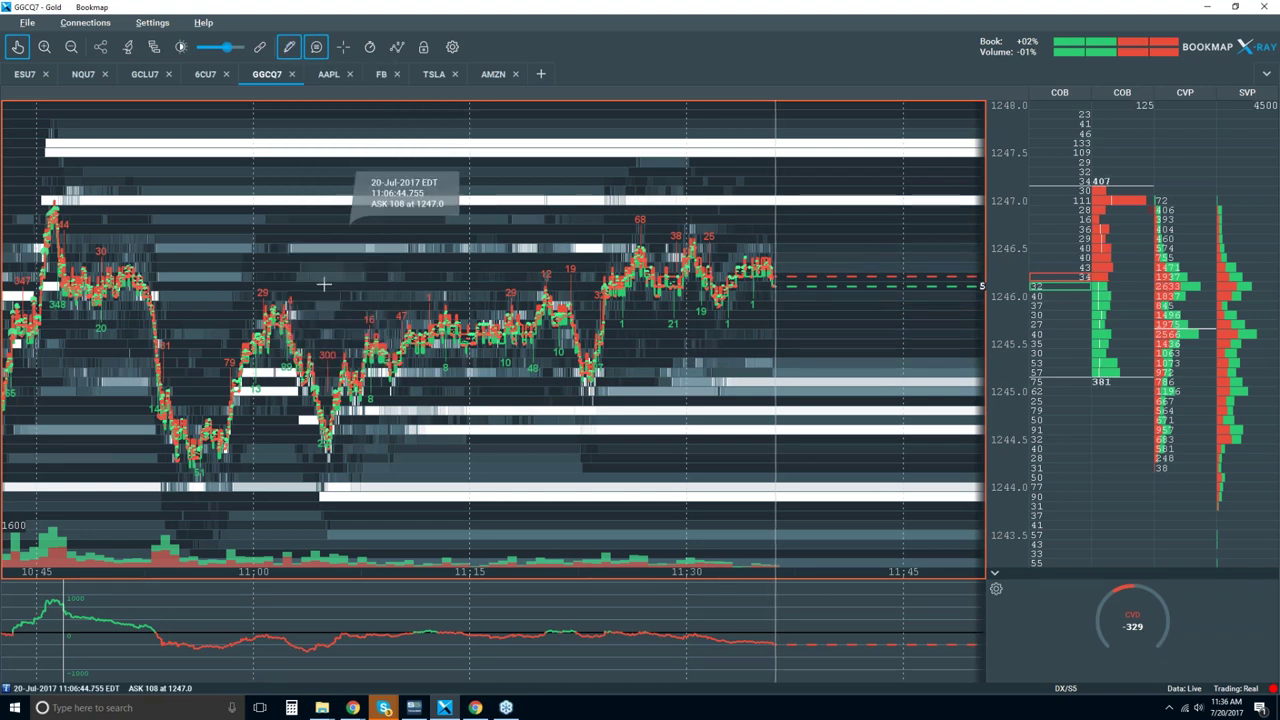
left_click(95, 300)
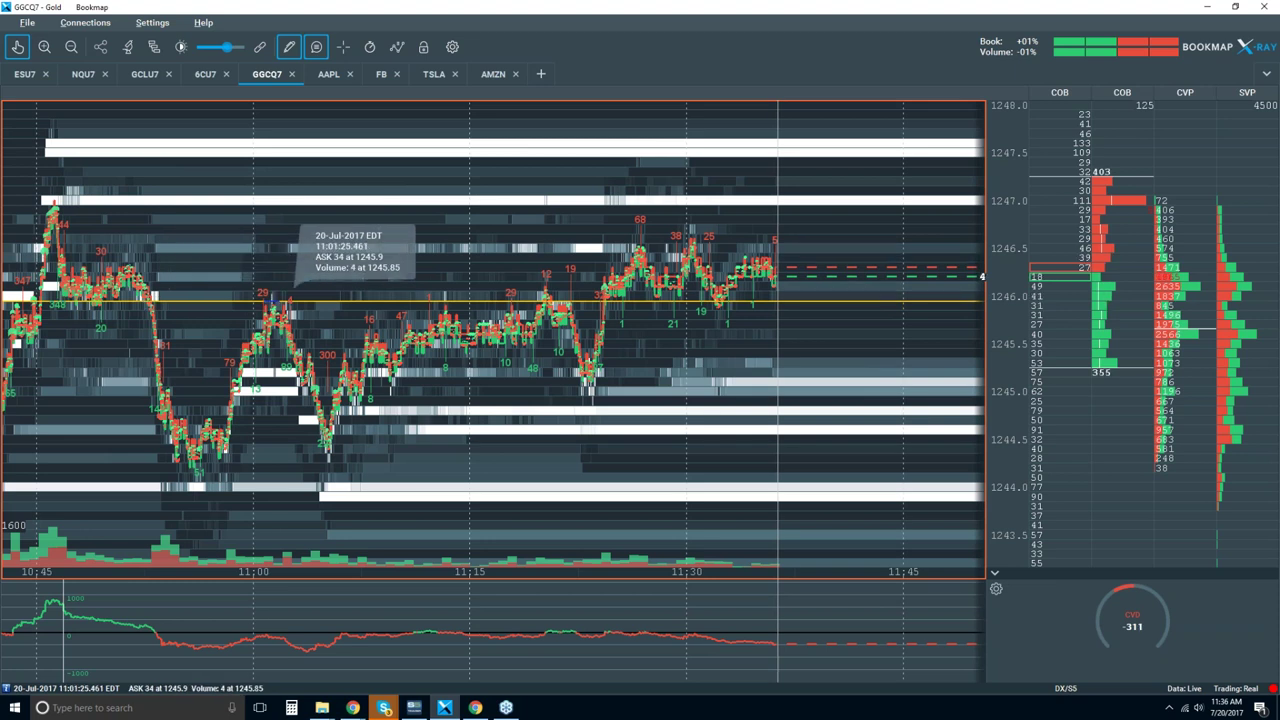
left_click(291, 463)
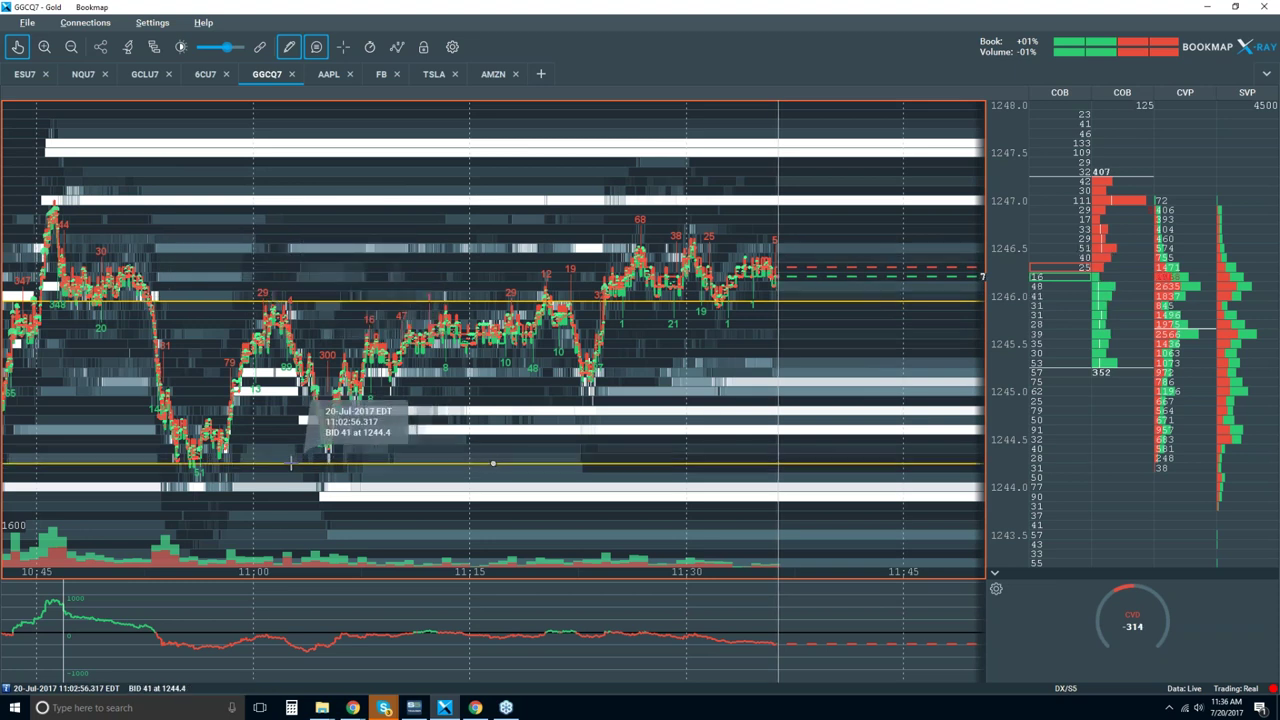
mouse_move(291, 463)
left_mouse_down()
mouse_move(289, 415)
mouse_move(287, 465)
left_mouse_up()
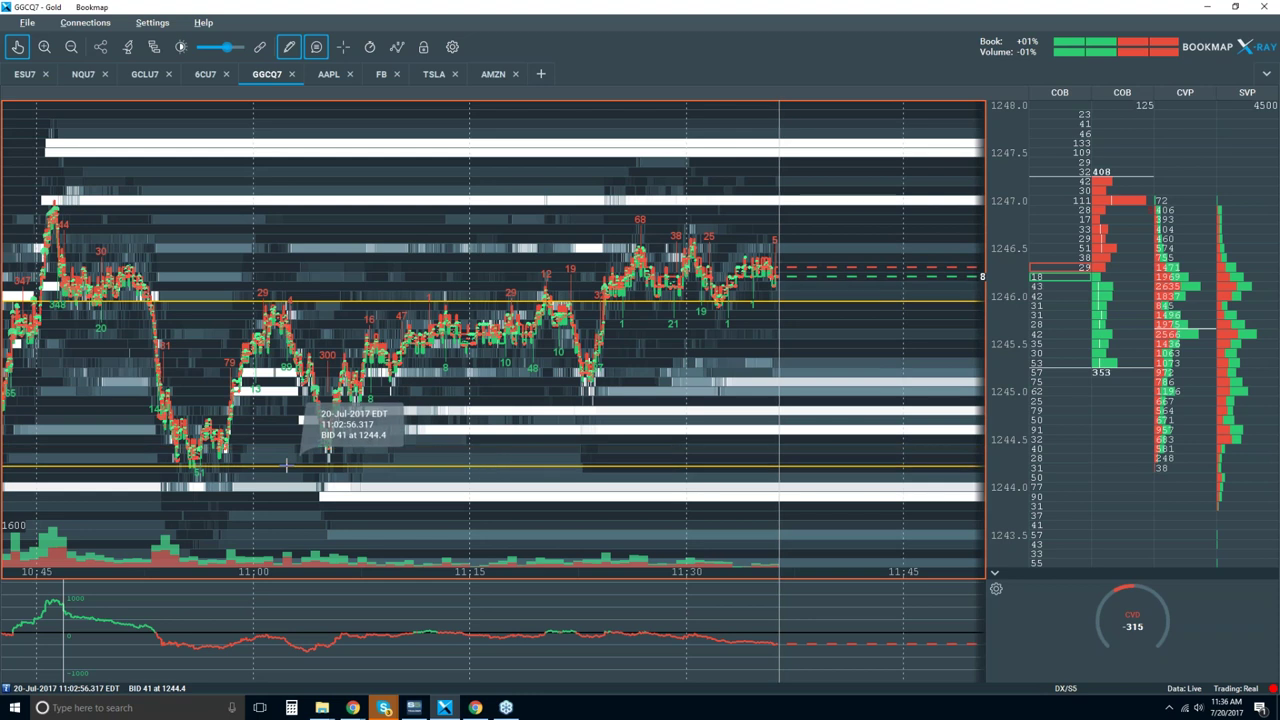
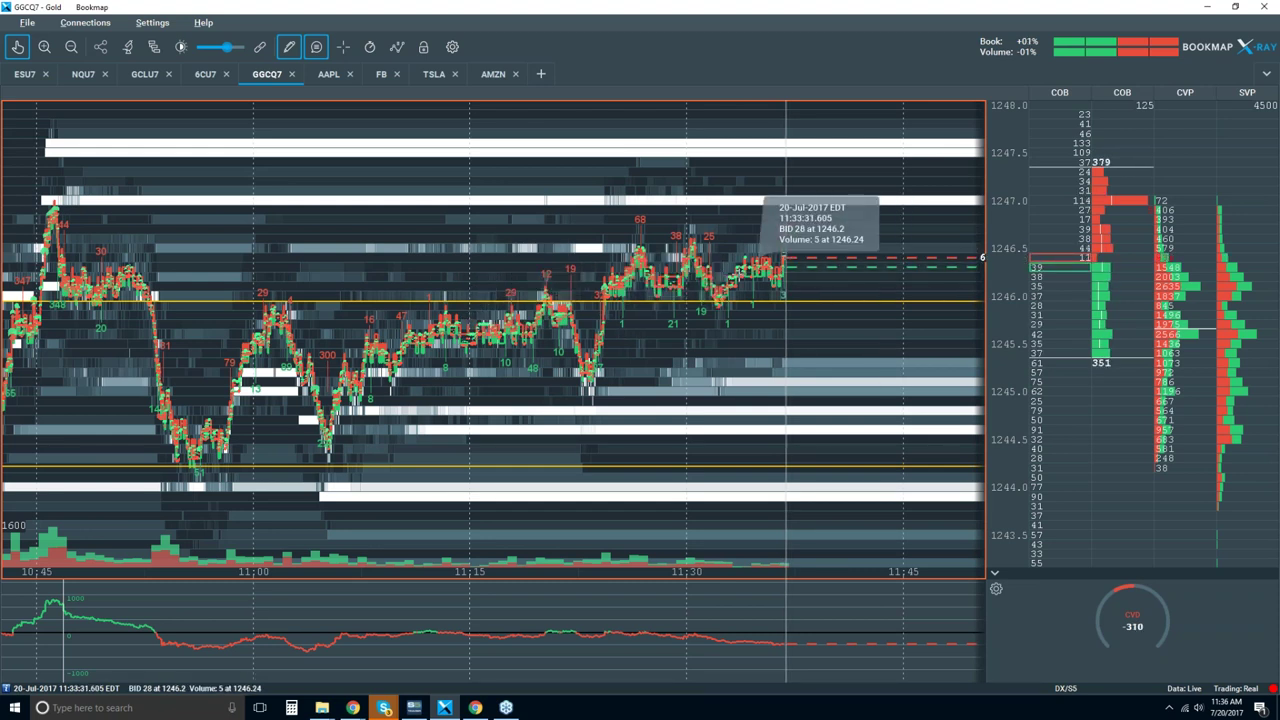
left_click(289, 47)
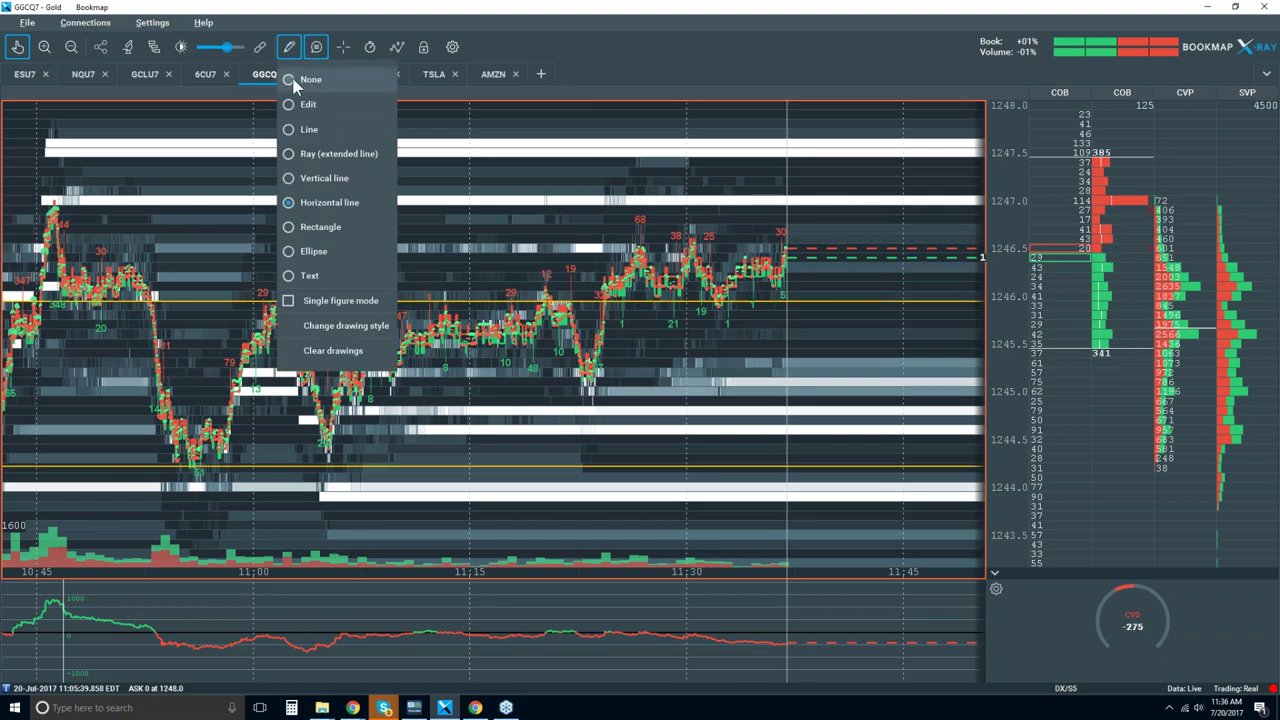
left_click(293, 84)
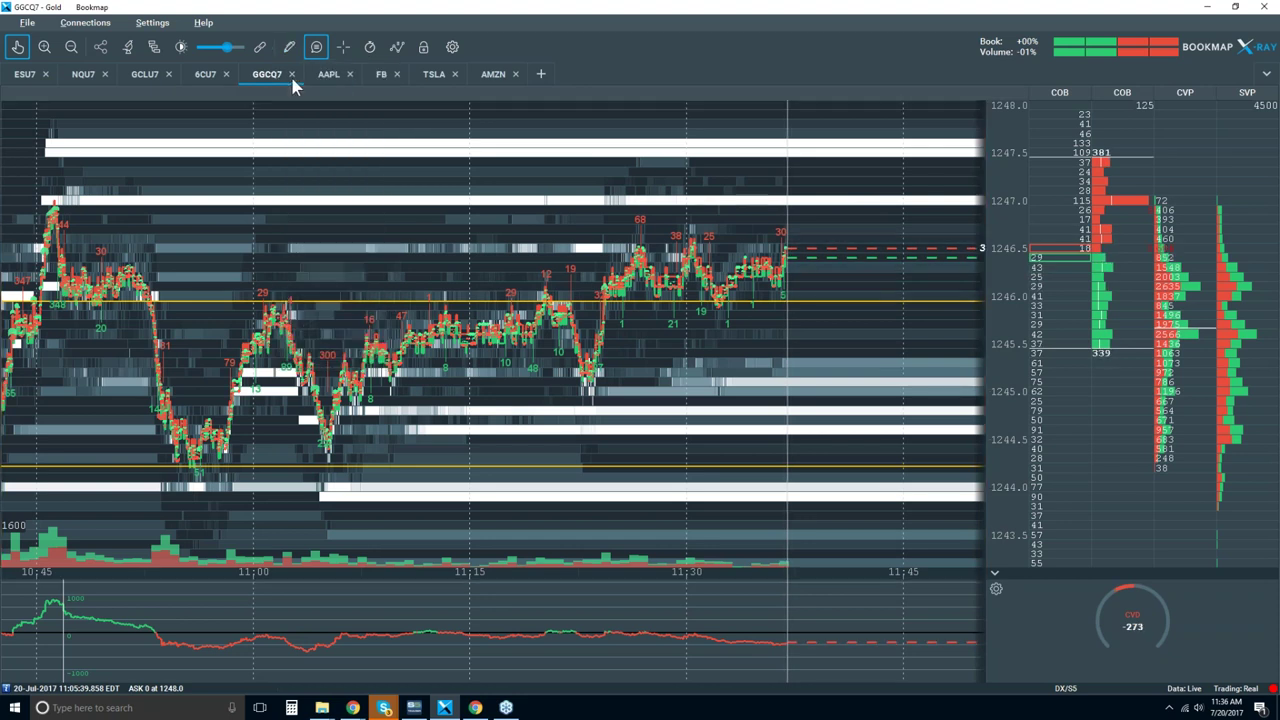
- Increase the dot size of the Volume Dots study on the gold chart and turn off the pointer's data tooltip
scroll(690, 215, "up", 2)
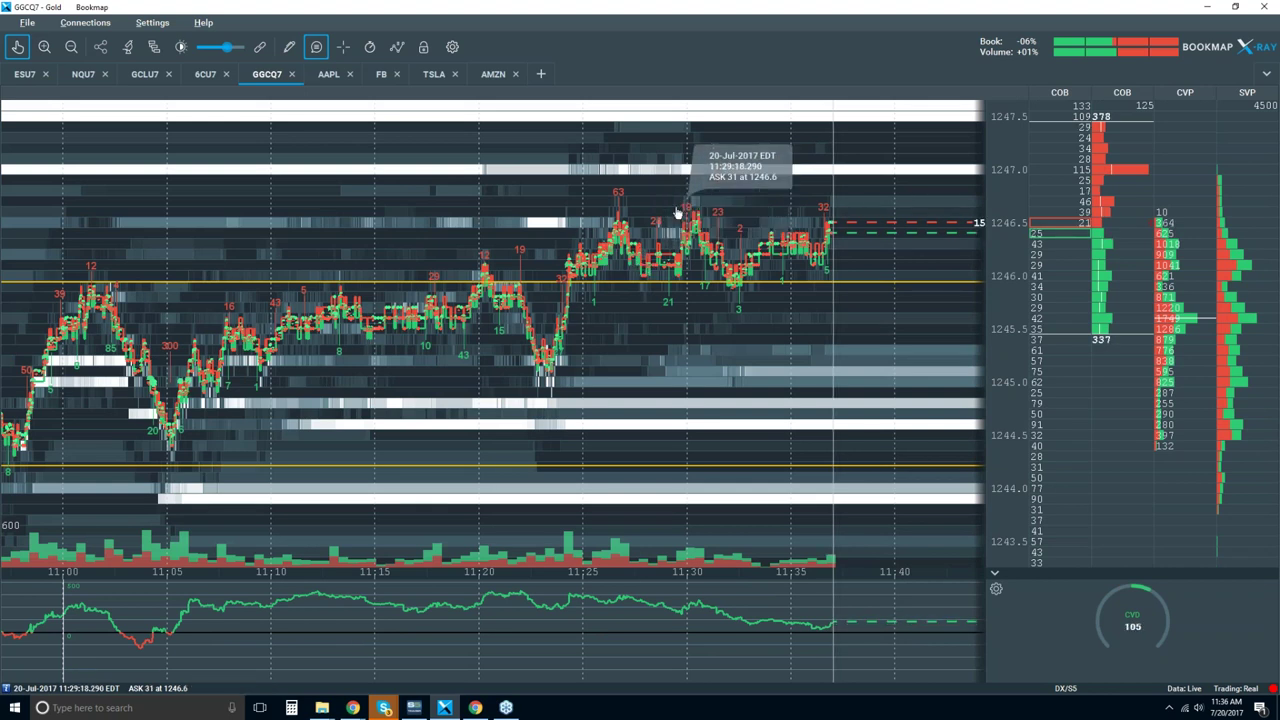
scroll(678, 213, "up", 1)
scroll(700, 215, "up", 1)
scroll(580, 217, "up", 1)
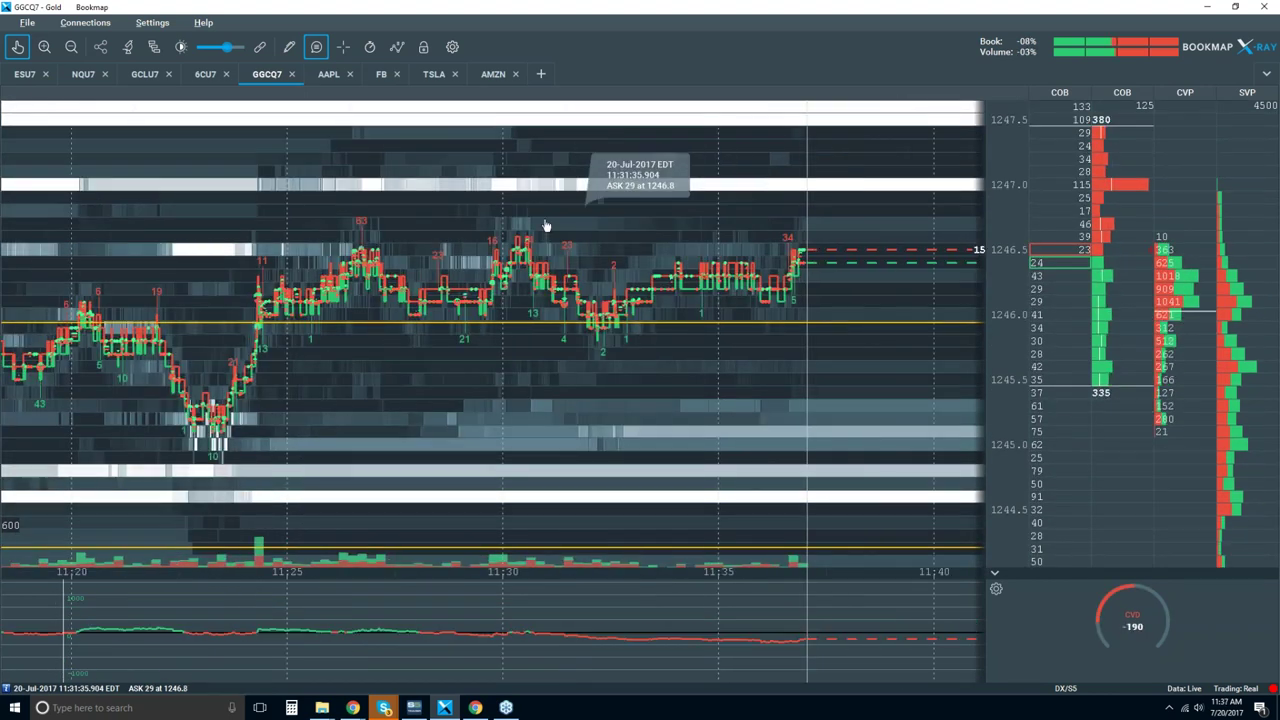
left_click(128, 46)
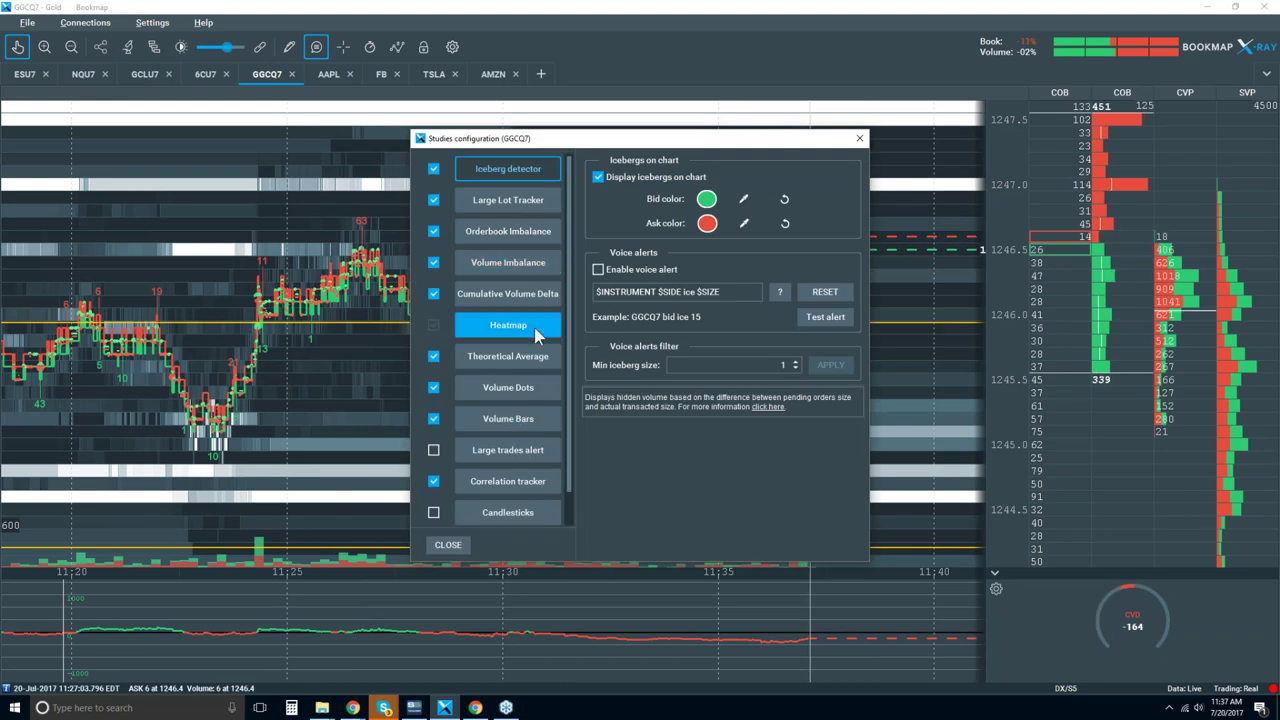
left_click(530, 419)
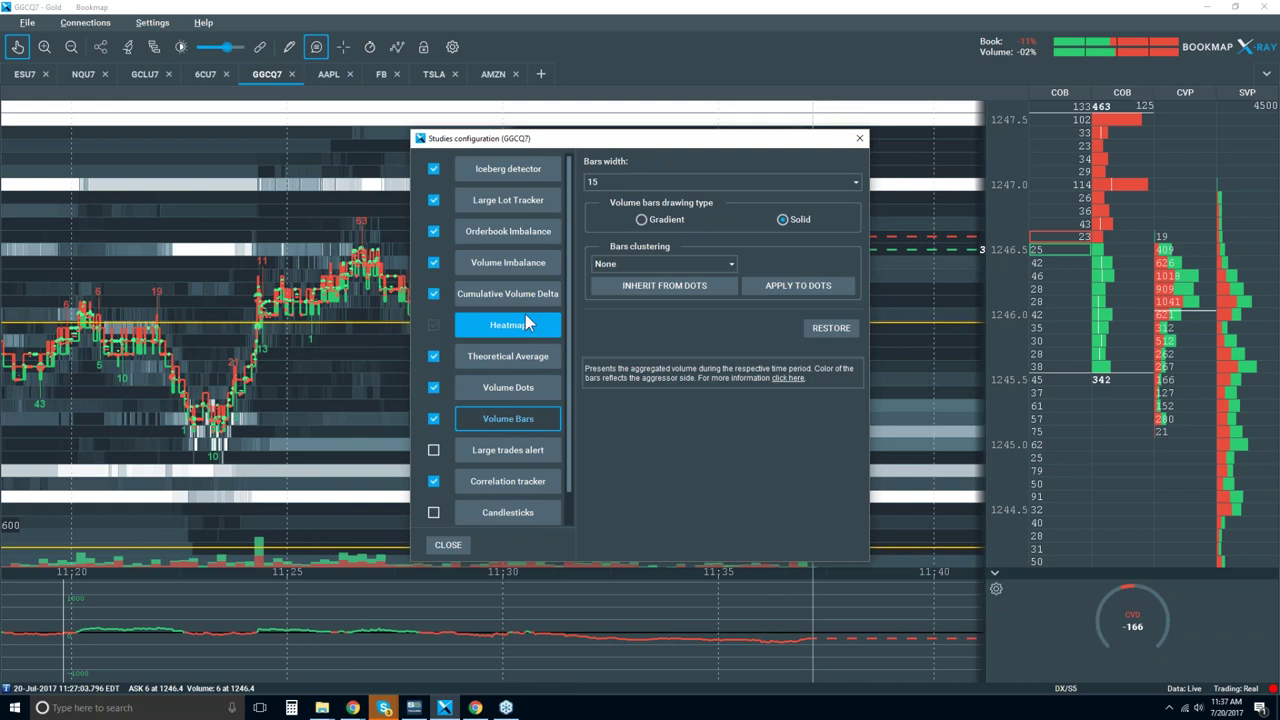
left_click(510, 387)
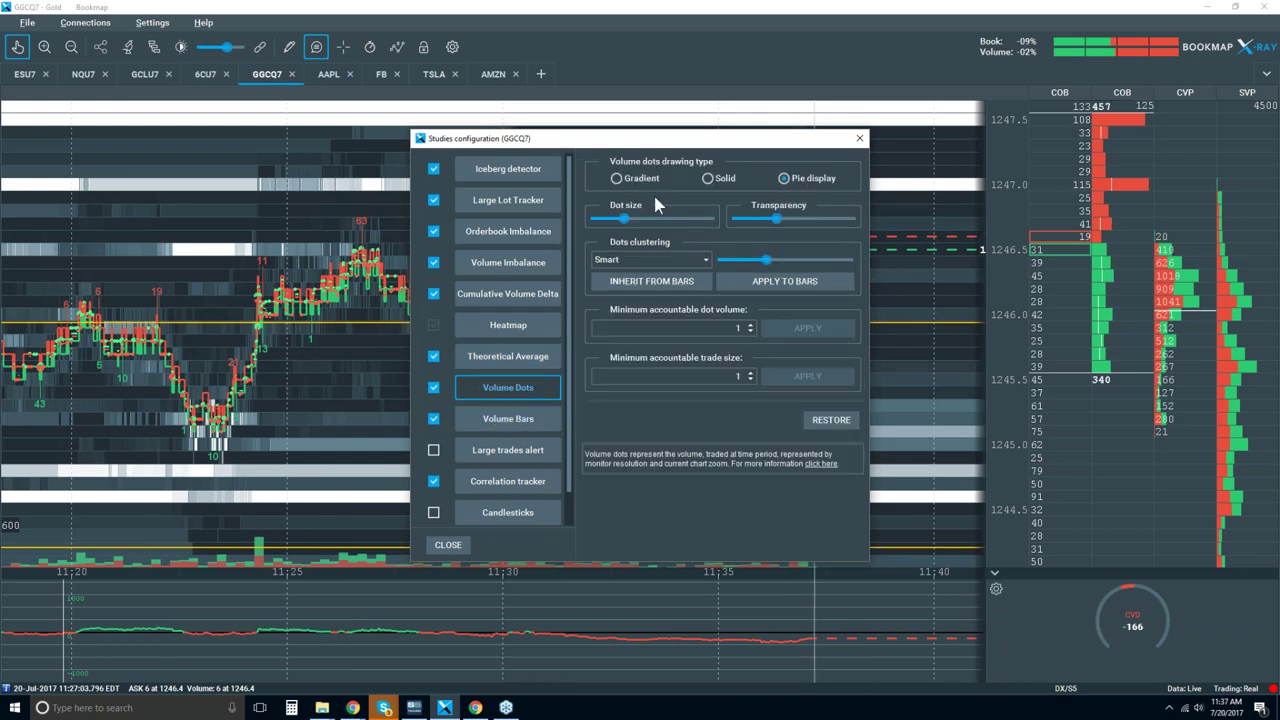
left_click_drag(628, 222, 678, 221)
left_click(859, 138)
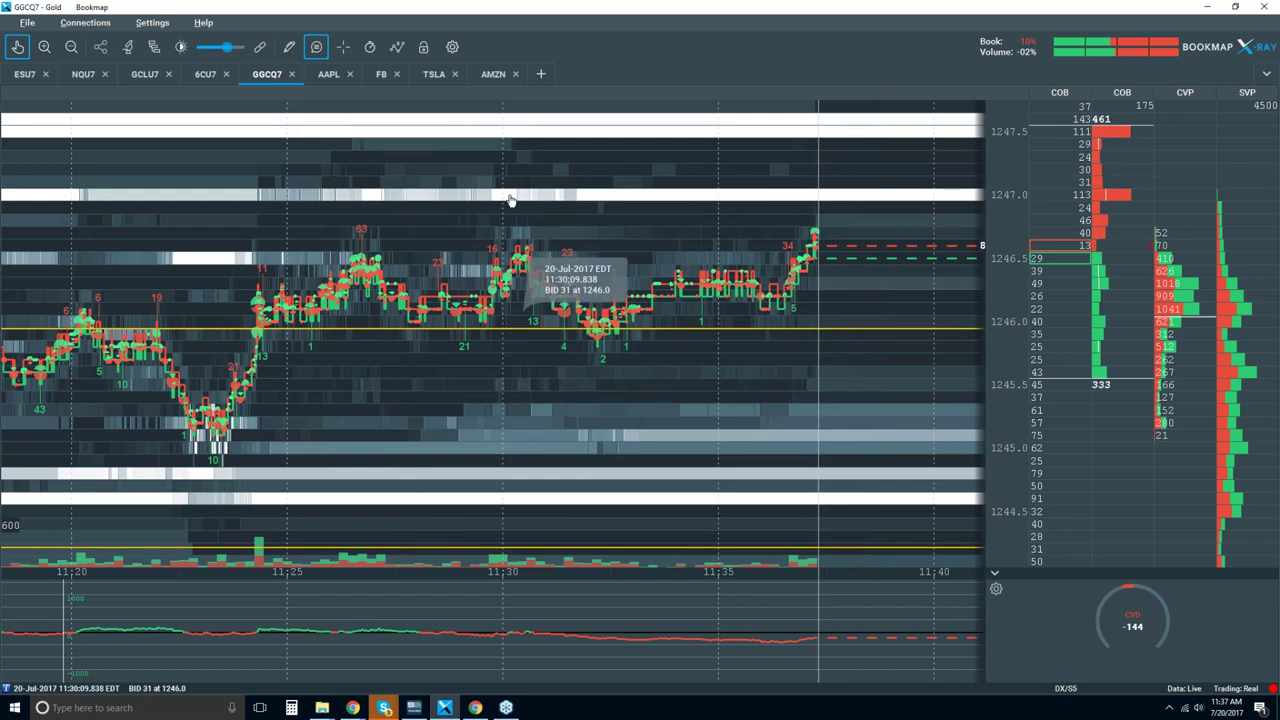
left_click(316, 47)
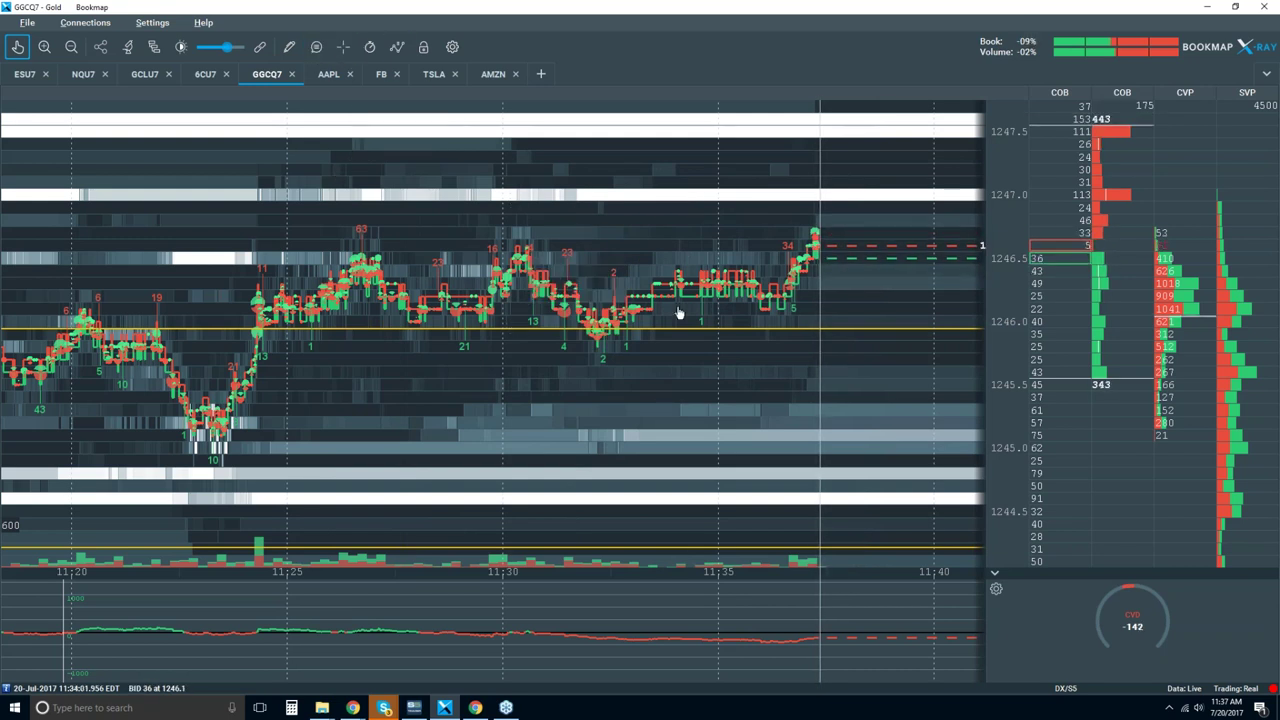
- Examine the volume dots and ask liquidity around the 11:26:30 high near 1246.5, and compare them with the price action from 11:00 to 11:38
scroll(673, 315, "down", 2)
scroll(673, 315, "down", 2)
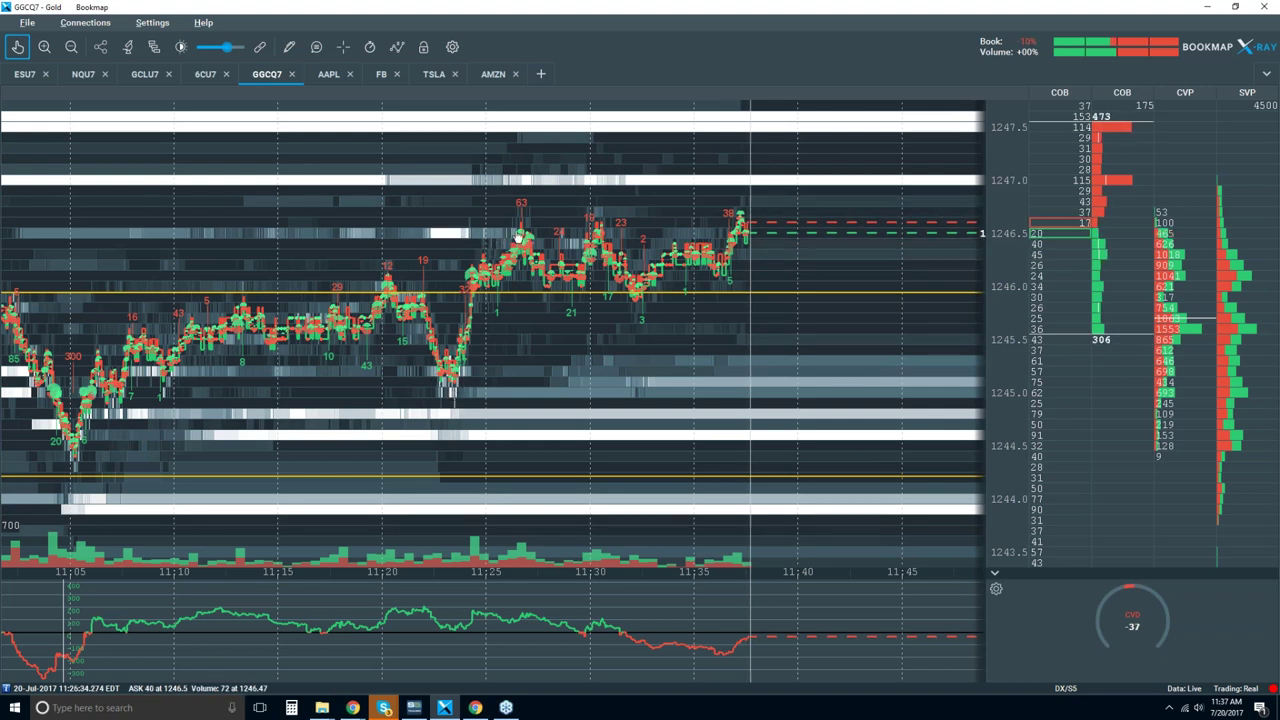
scroll(521, 232, "up", 10)
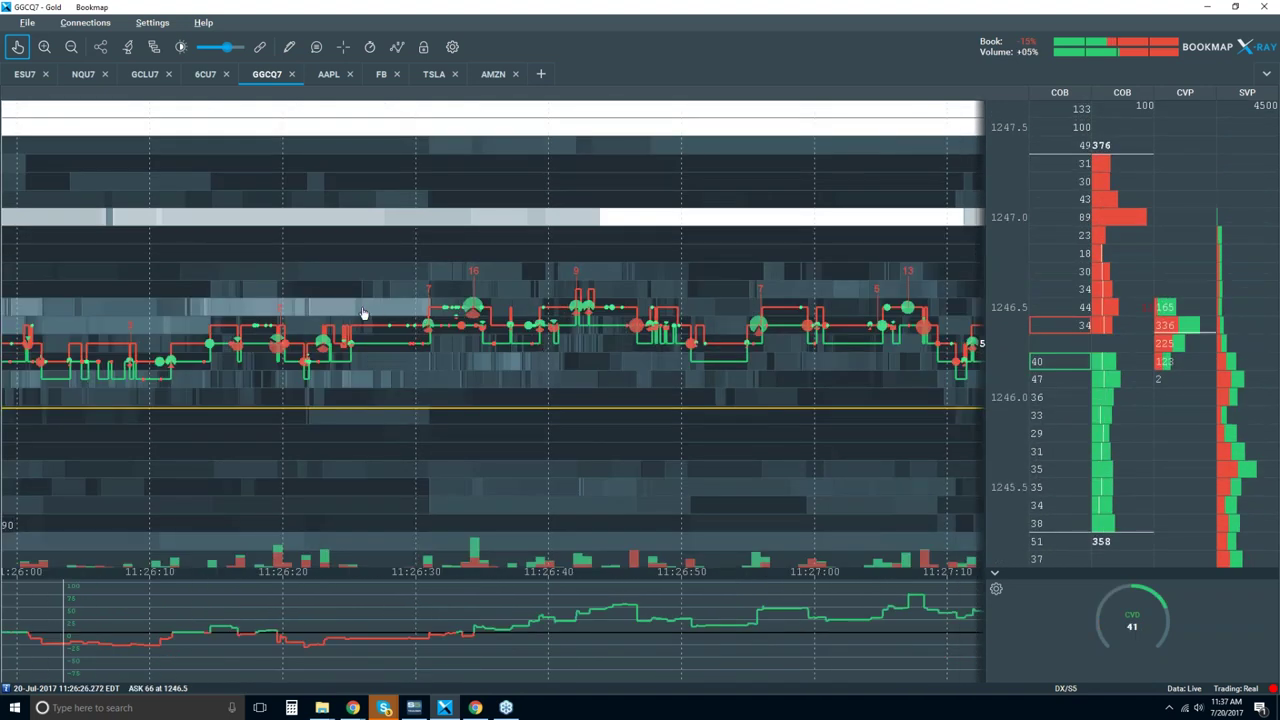
scroll(364, 313, "down", 4)
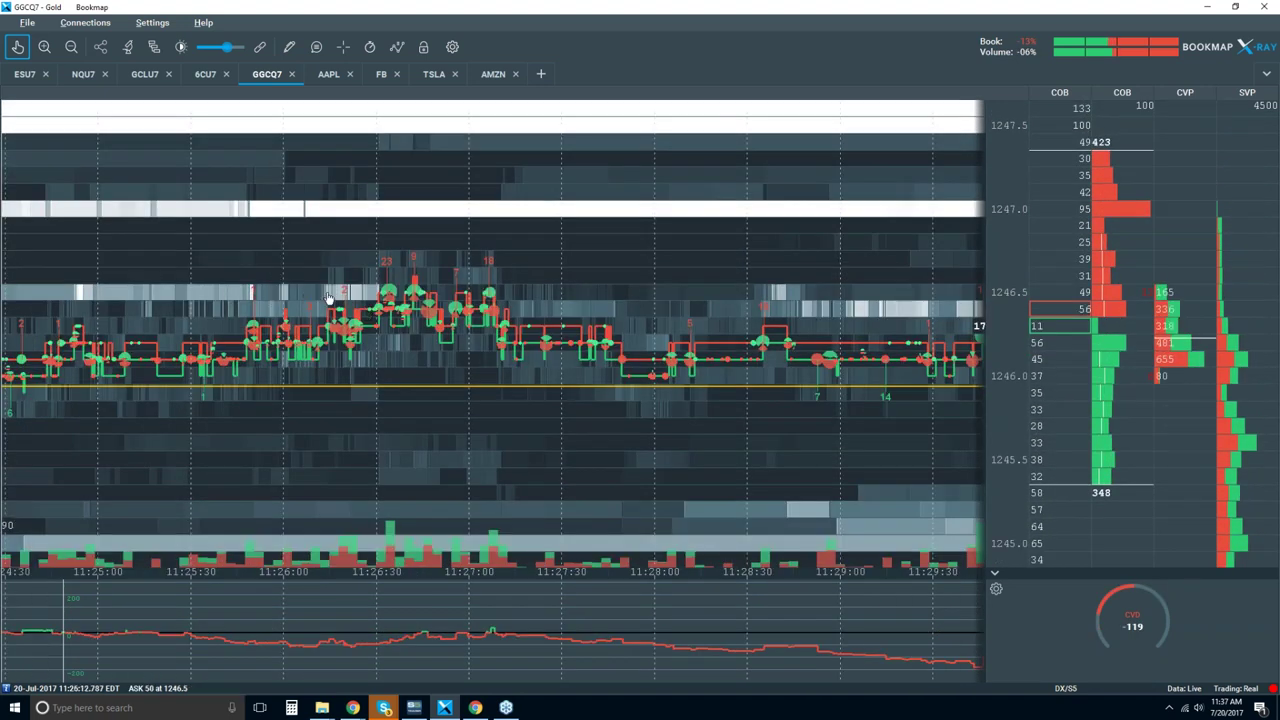
scroll(341, 297, "down", 4)
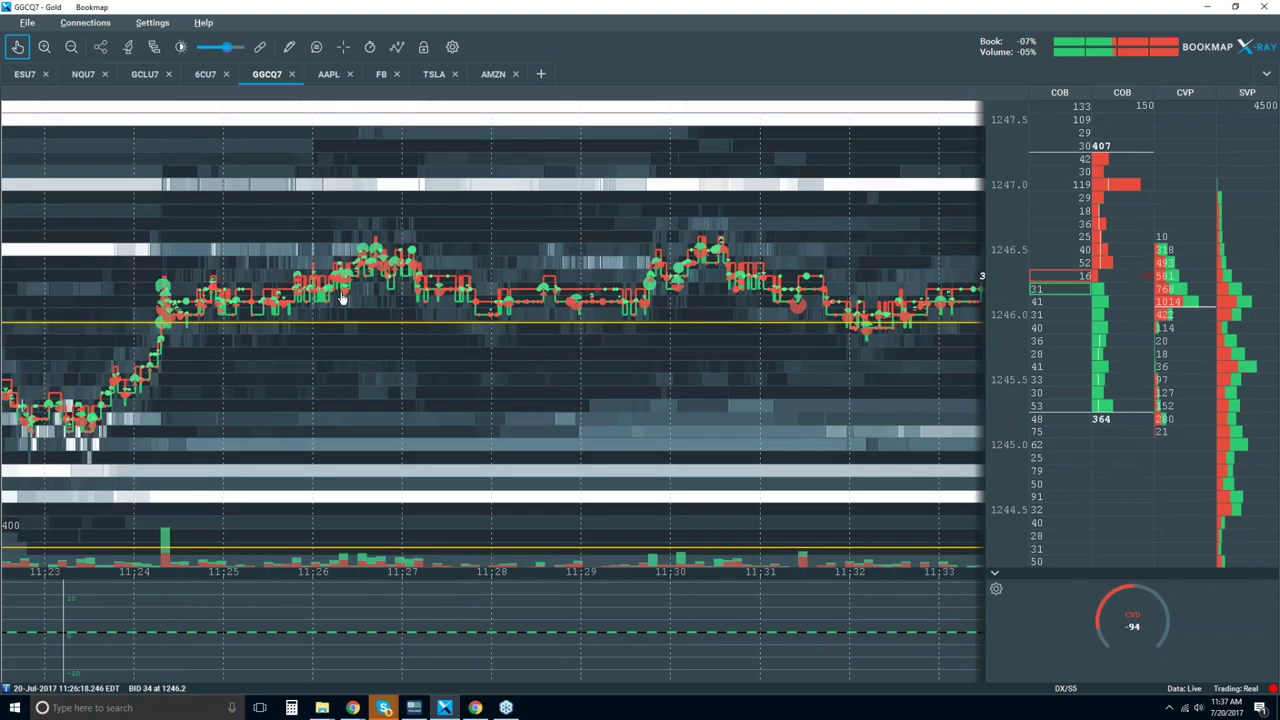
scroll(352, 250, "down", 4)
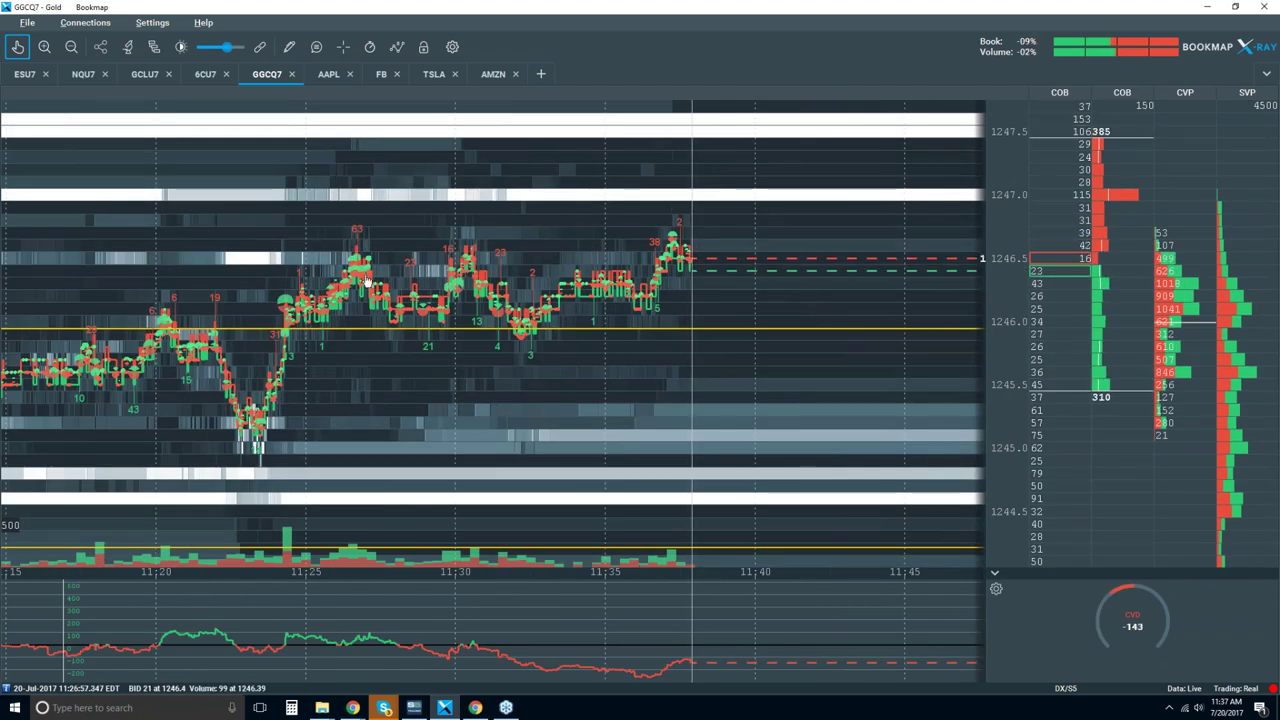
scroll(490, 305, "down", 3)
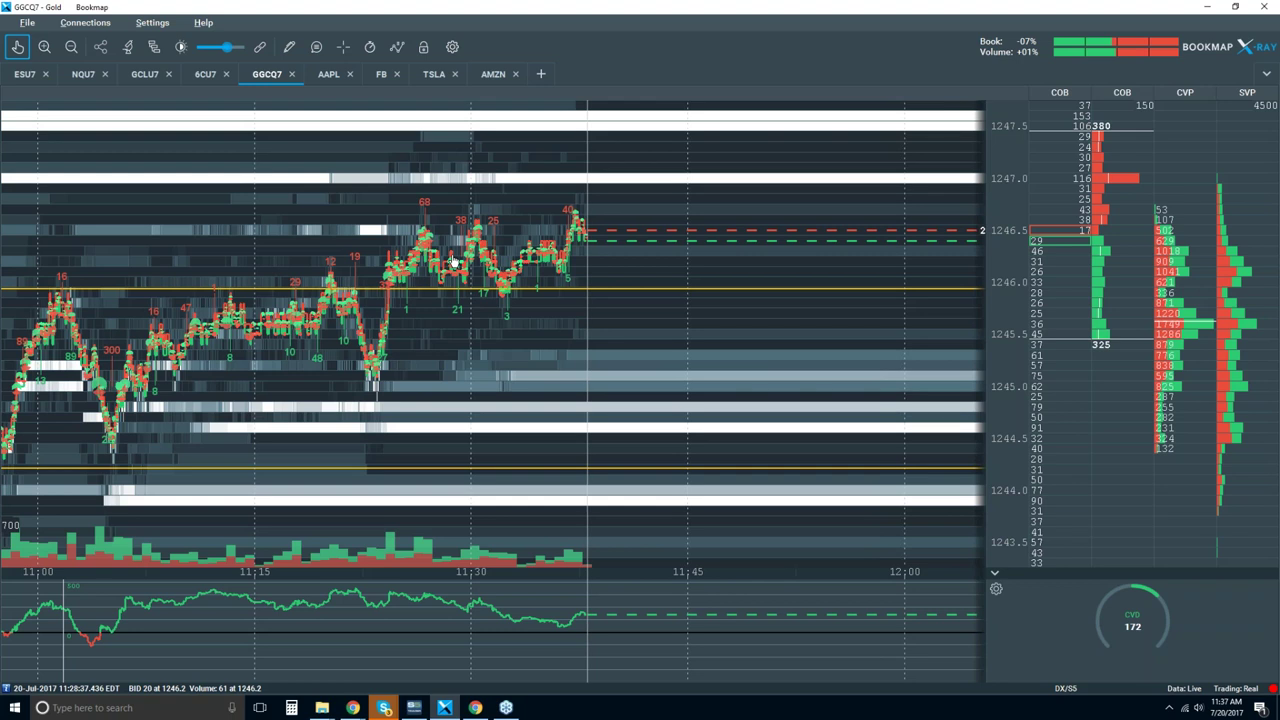
left_click_drag(510, 225, 632, 225)
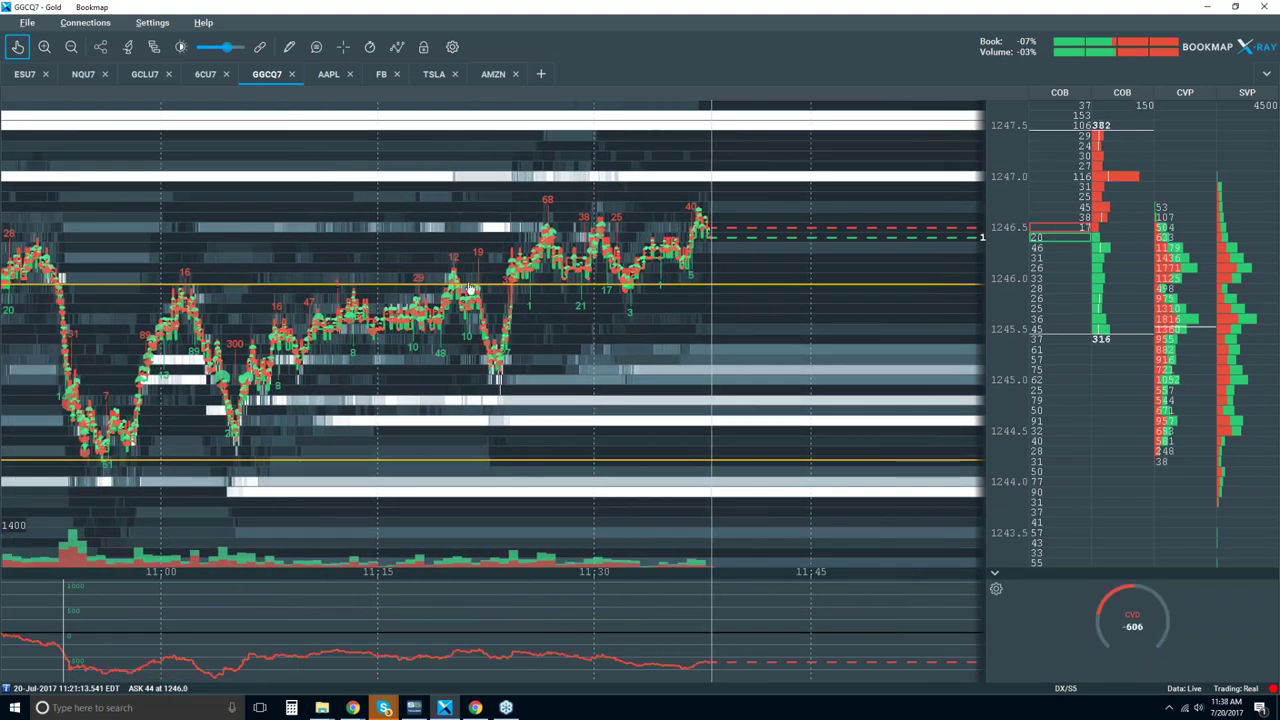
- Inspect the buying volume dots and ask liquidity at the price peaks between 11:26:30 and 11:27:10 near 1246.5
scroll(601, 227, "up", 3)
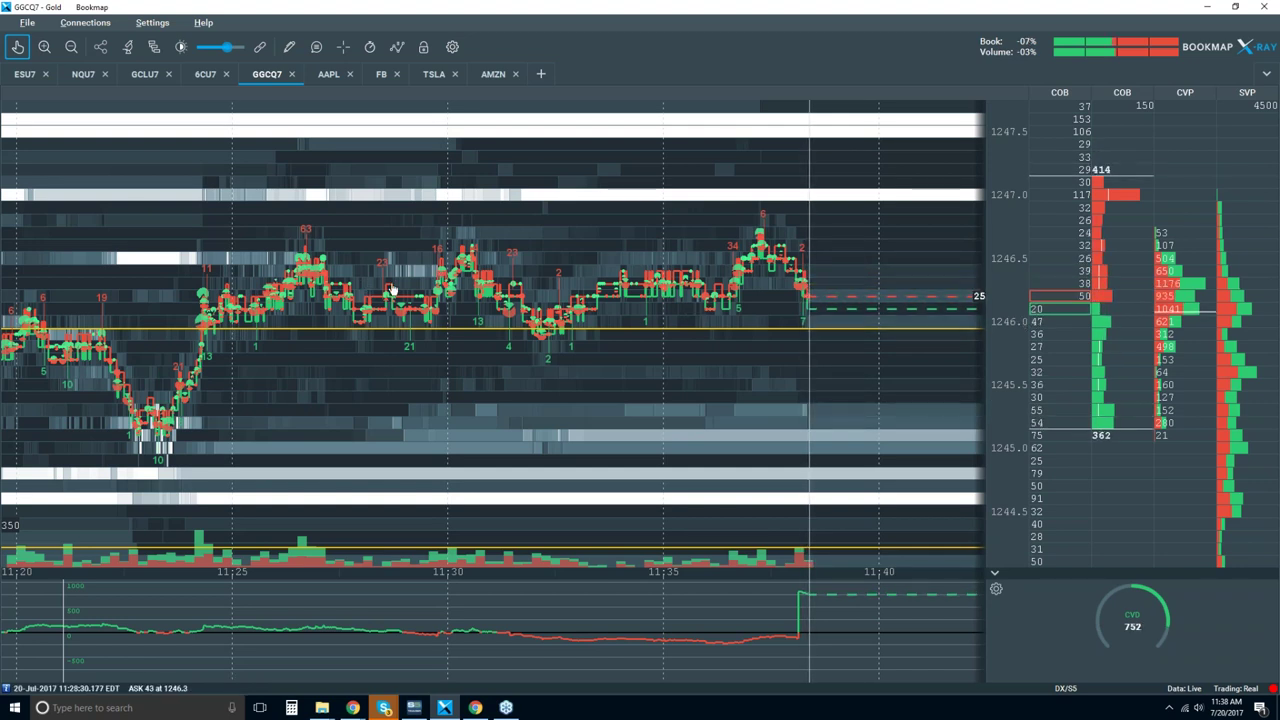
scroll(392, 289, "up", 3)
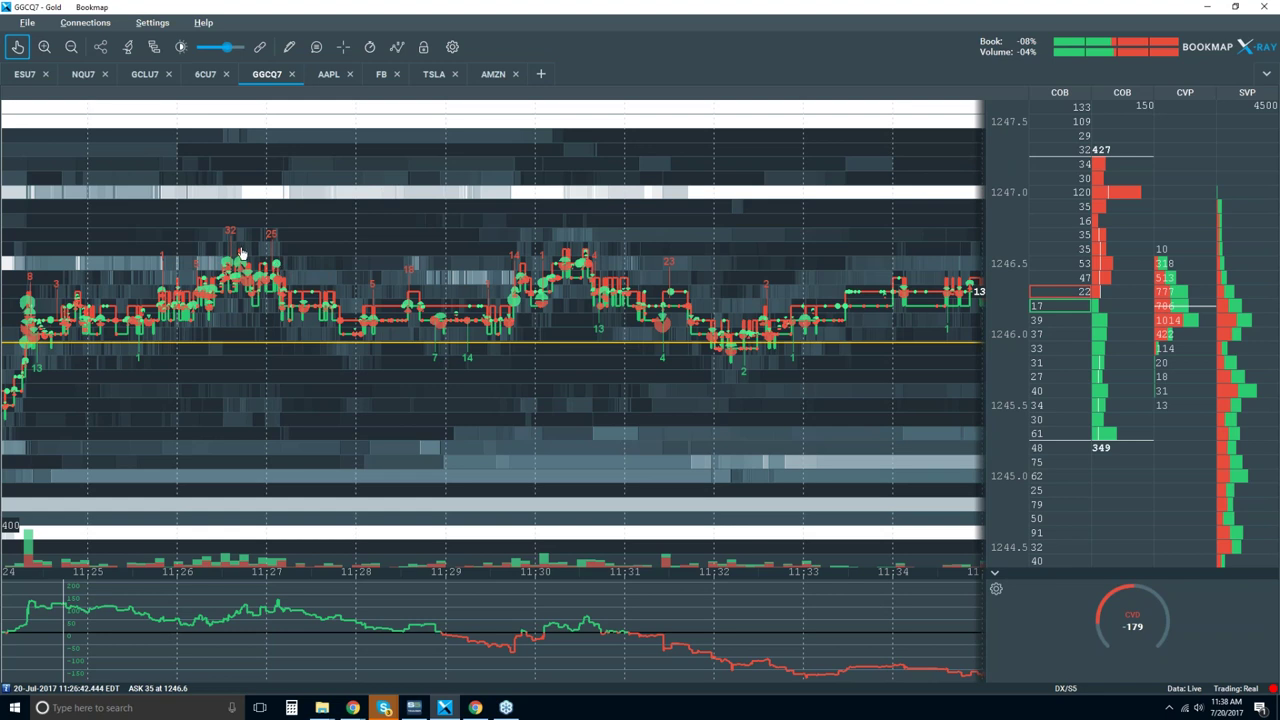
scroll(232, 254, "up", 3)
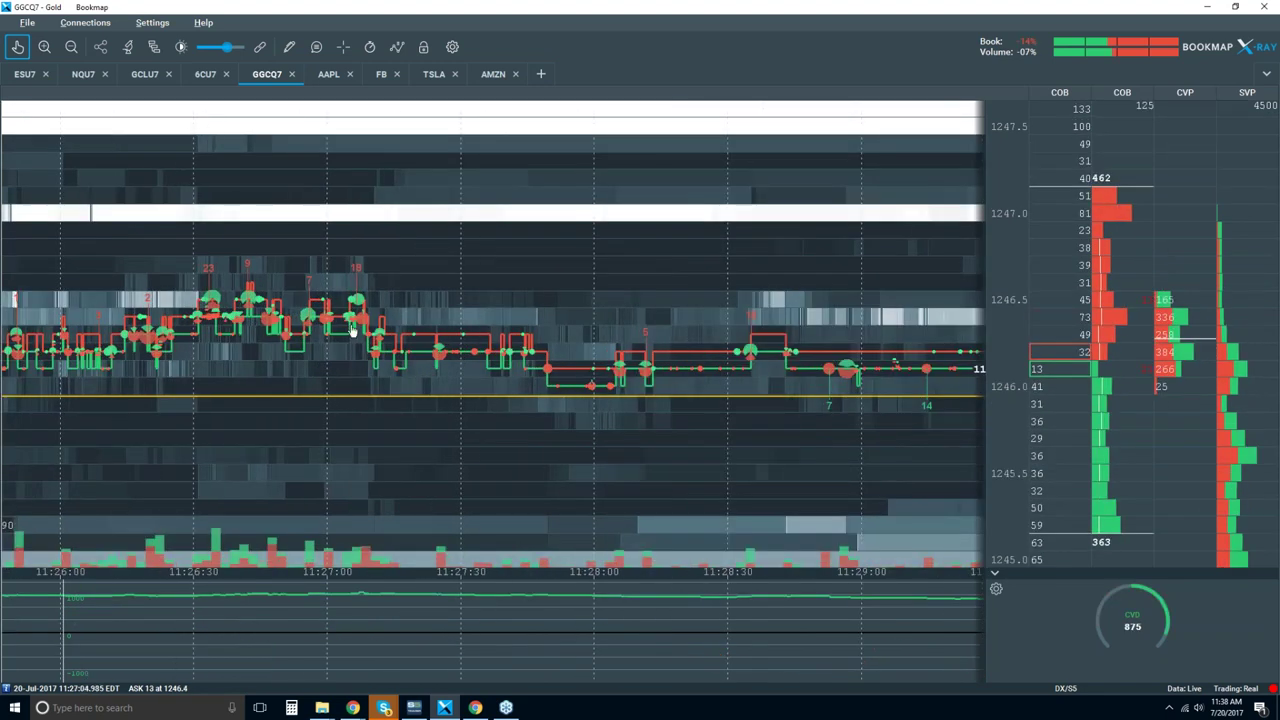
scroll(443, 294, "up", 3)
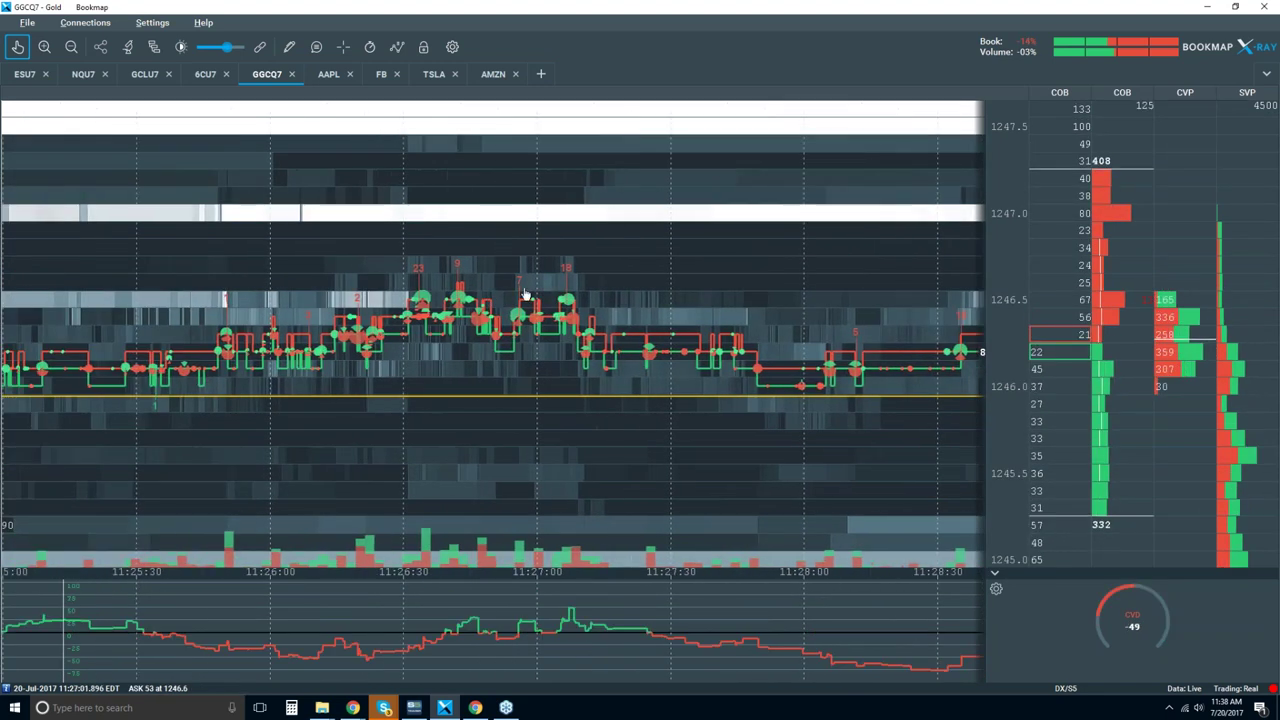
- Turn on Split Display for the CVP column, with the chart range set around 11:26:25 to 11:27:10
scroll(488, 293, "up", 2)
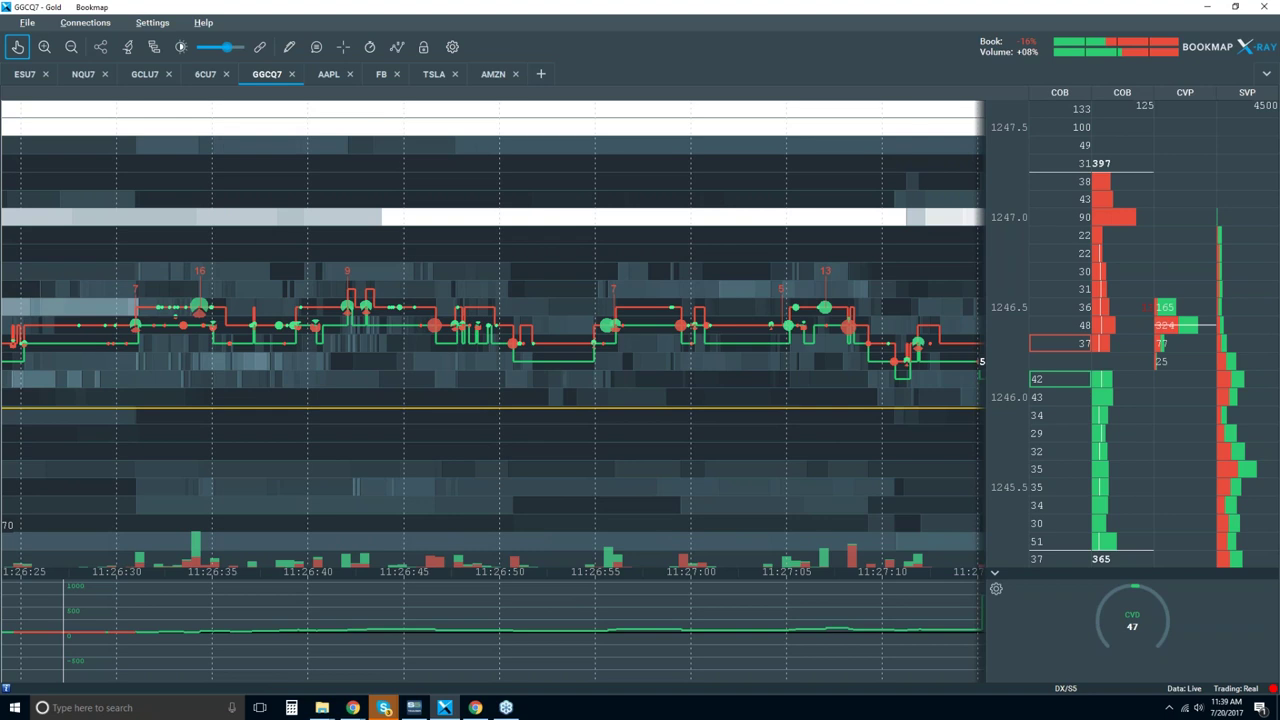
right_click(1170, 271)
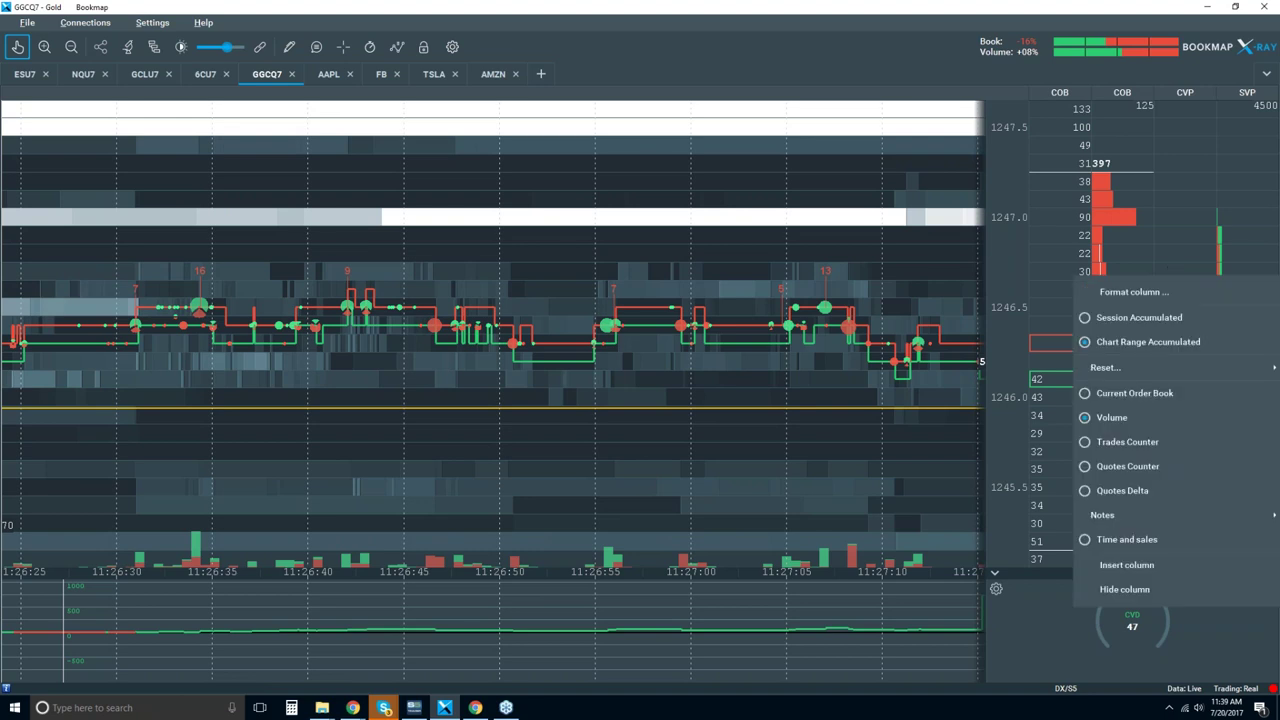
left_click(1153, 293)
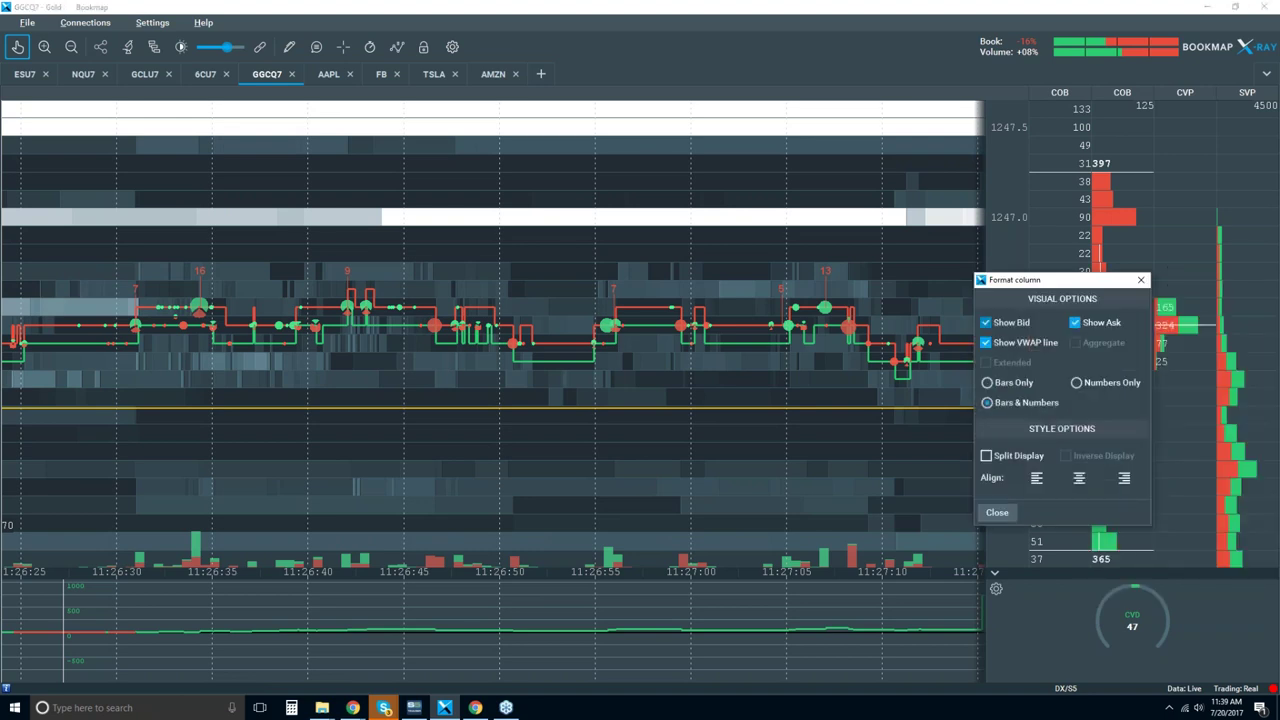
left_click(1005, 456)
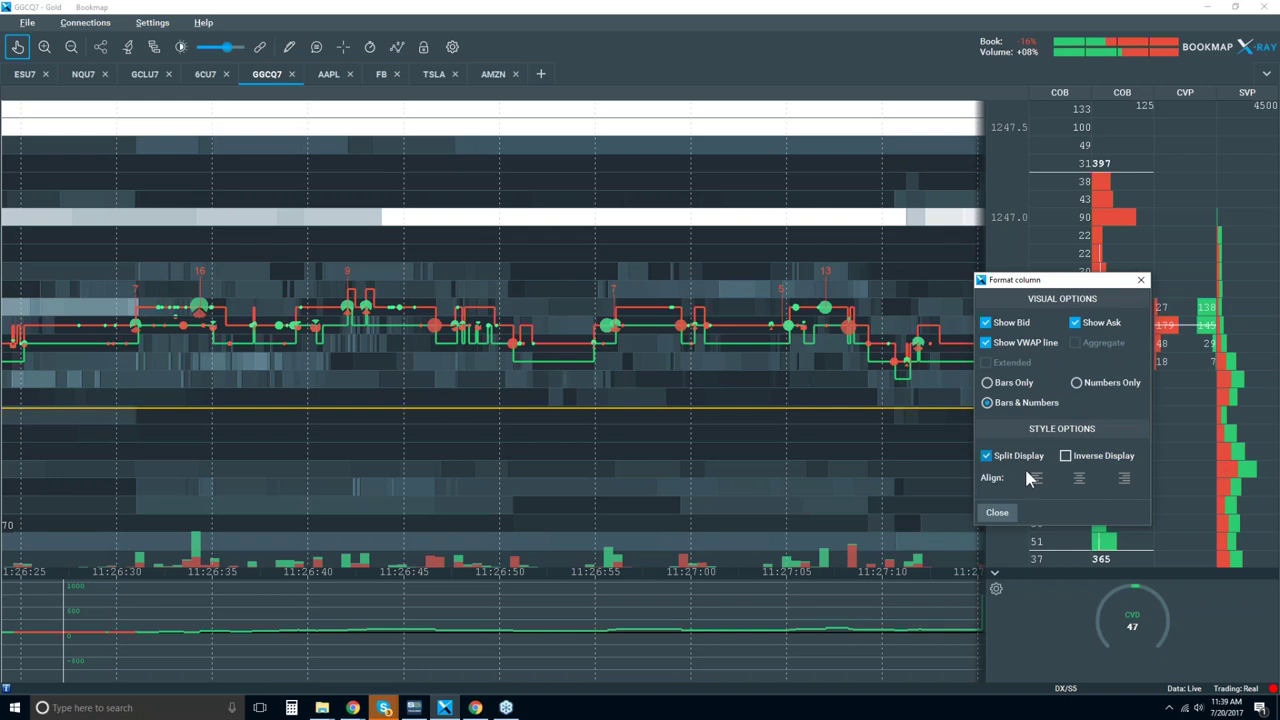
left_click(996, 513)
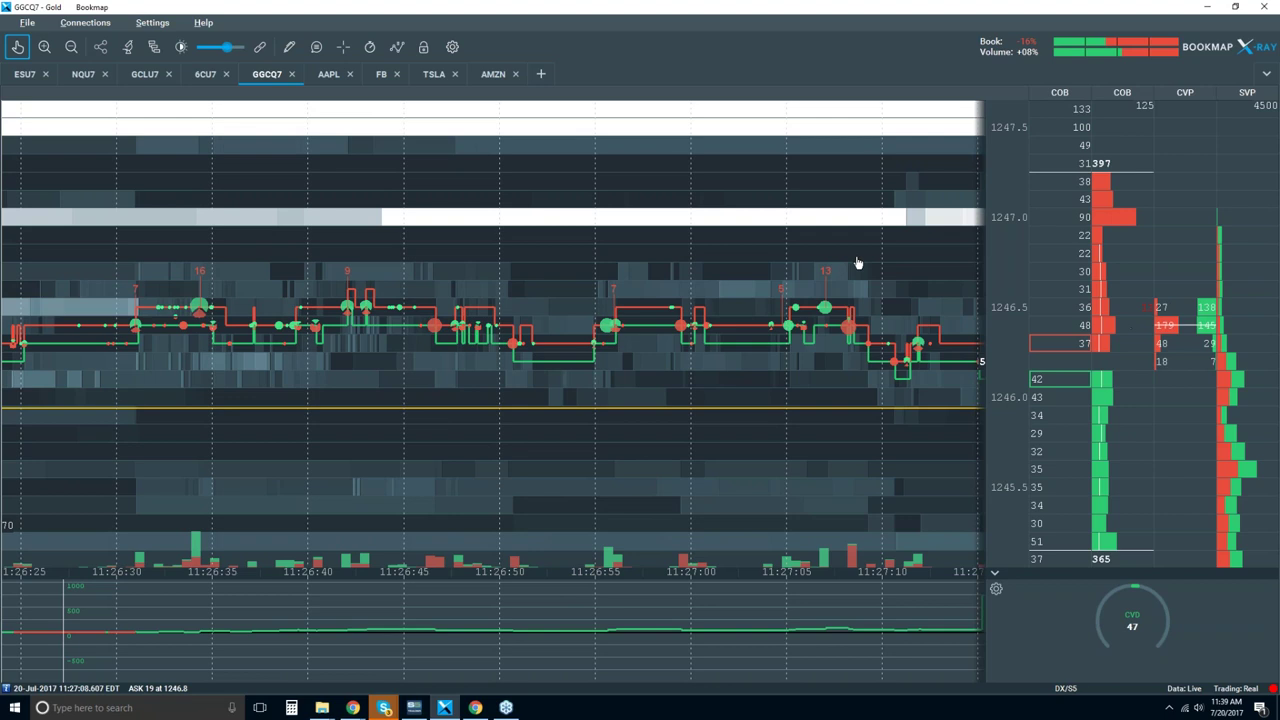
- Examine the volume dots and ask liquidity near 1246.5 from the 11:26:30 peaks through the second high around 11:30:30
scroll(807, 256, "down", 3)
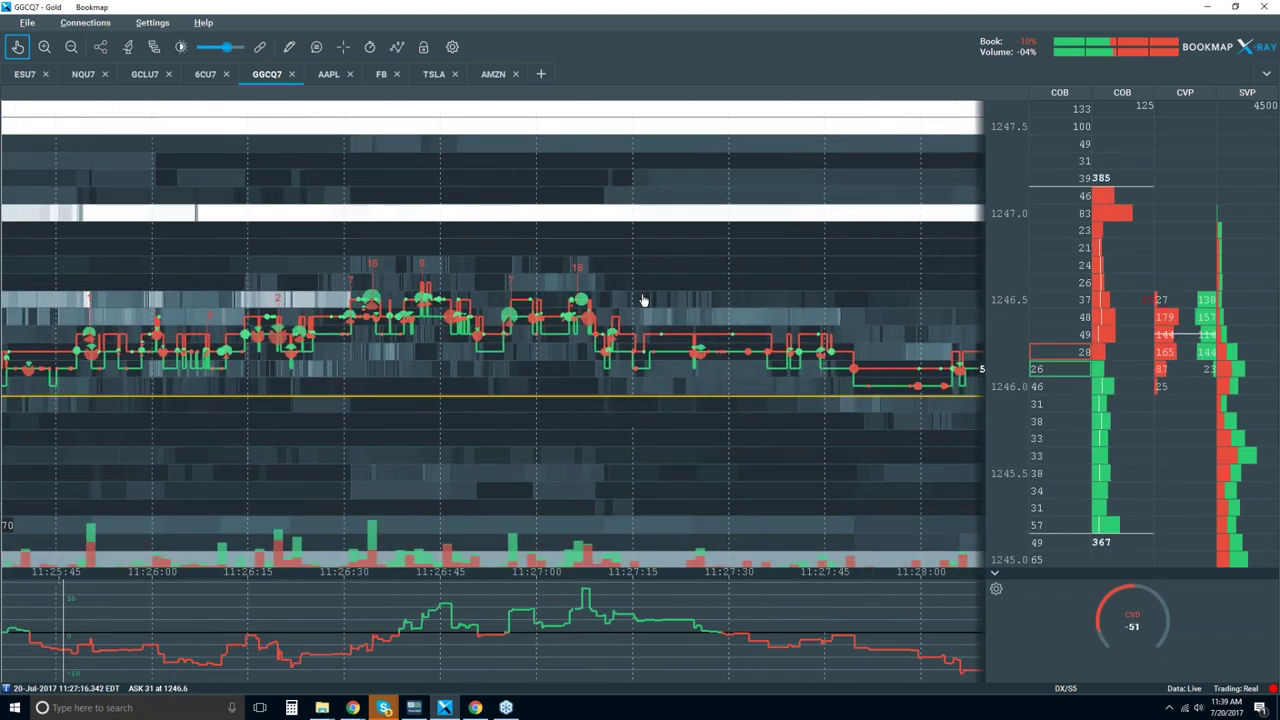
scroll(600, 270, "down", 3)
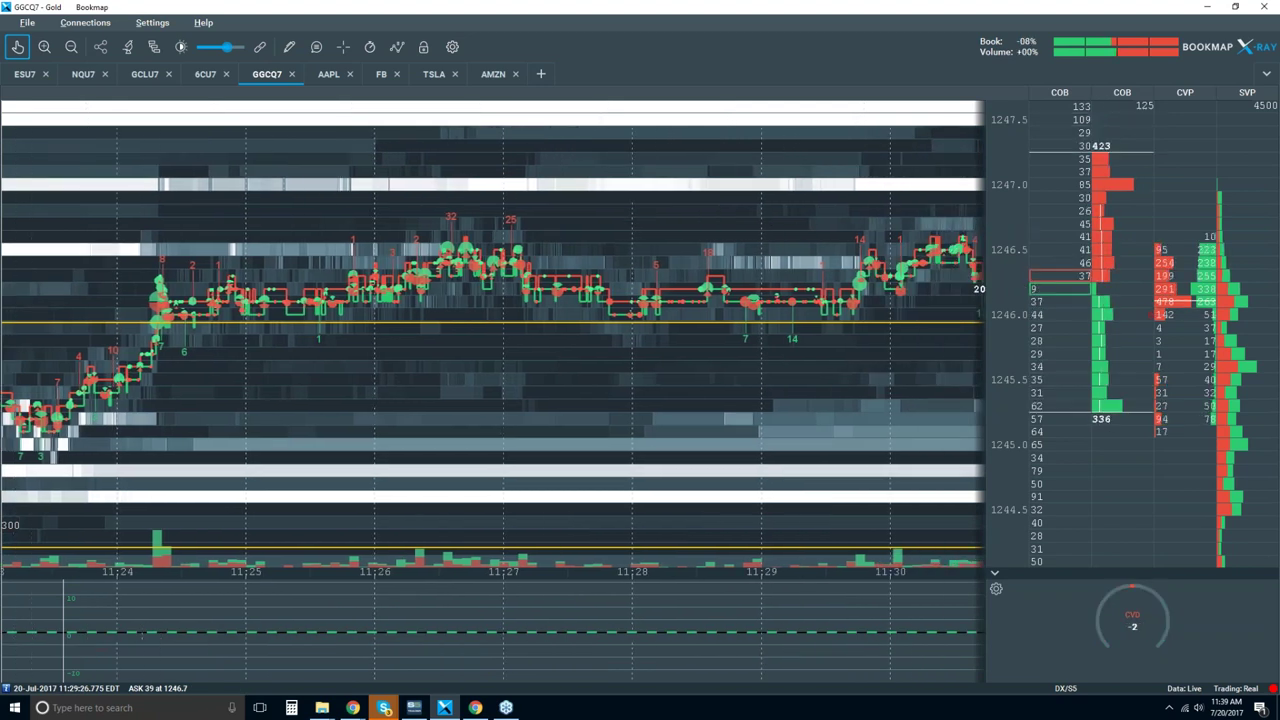
scroll(649, 291, "up", 3)
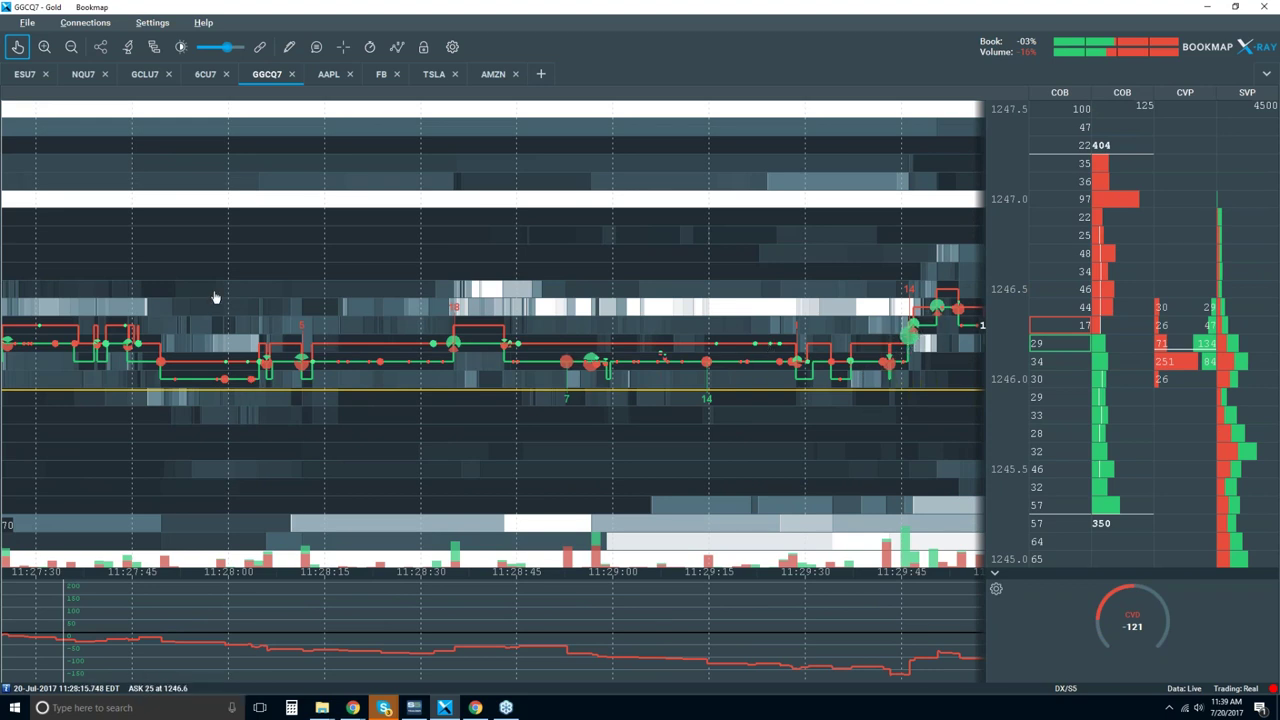
scroll(920, 350, "down", 3)
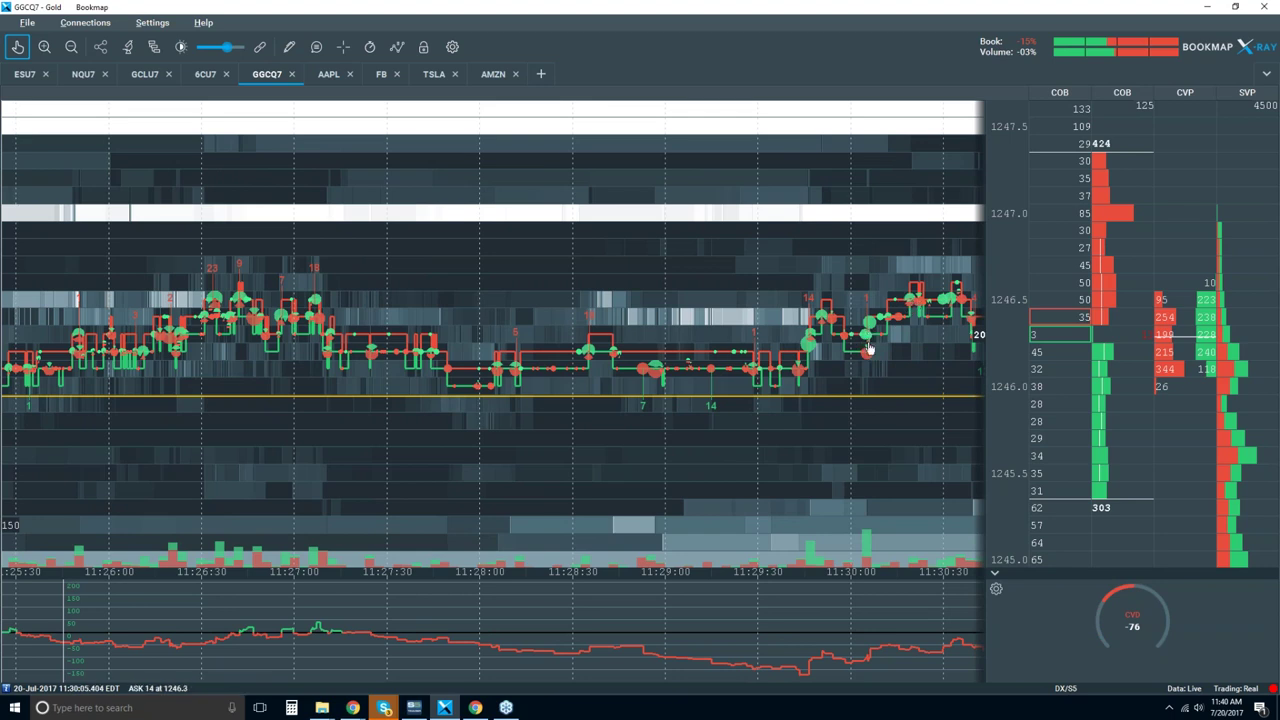
scroll(1068, 249, "down", 3)
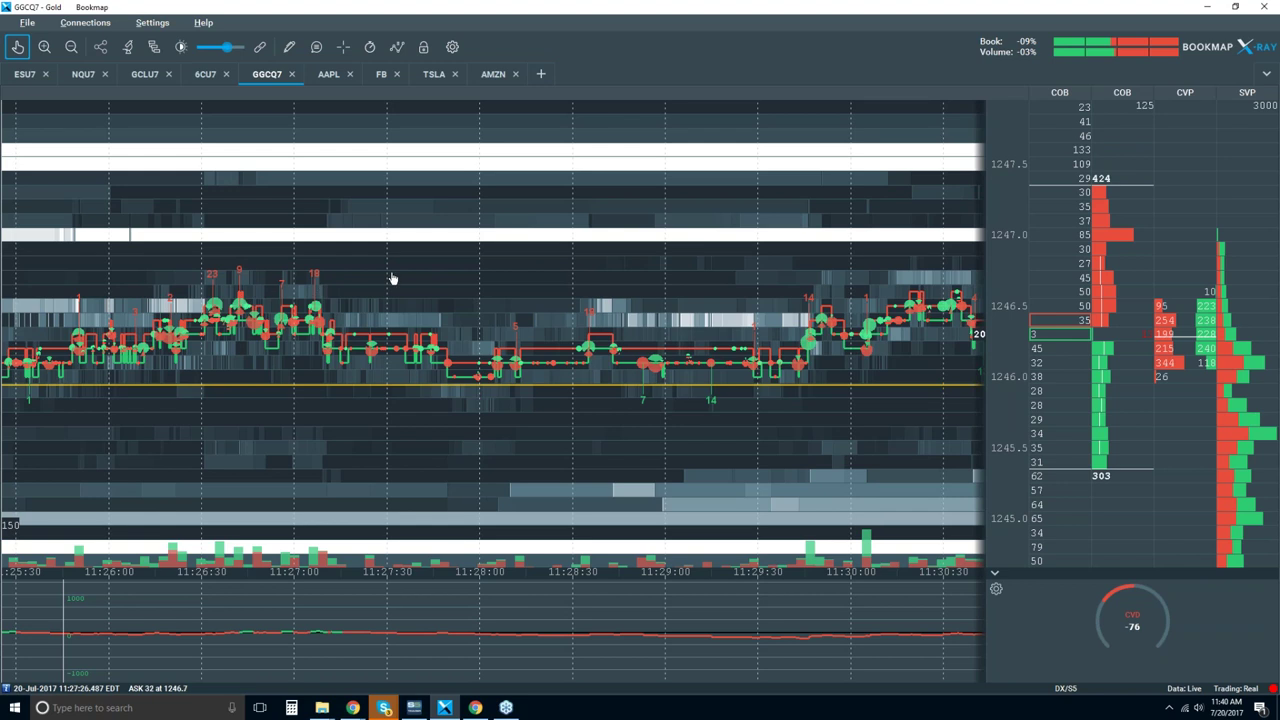
scroll(393, 279, "down", 2)
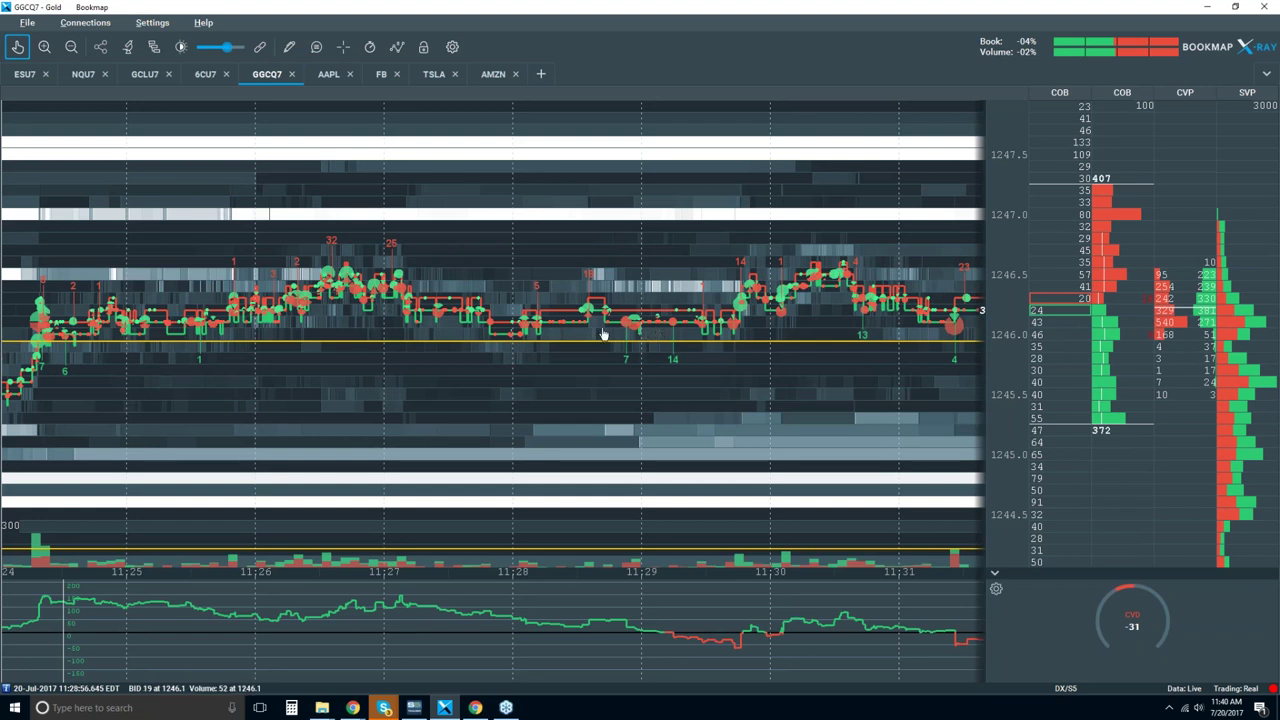
scroll(565, 320, "down", 2)
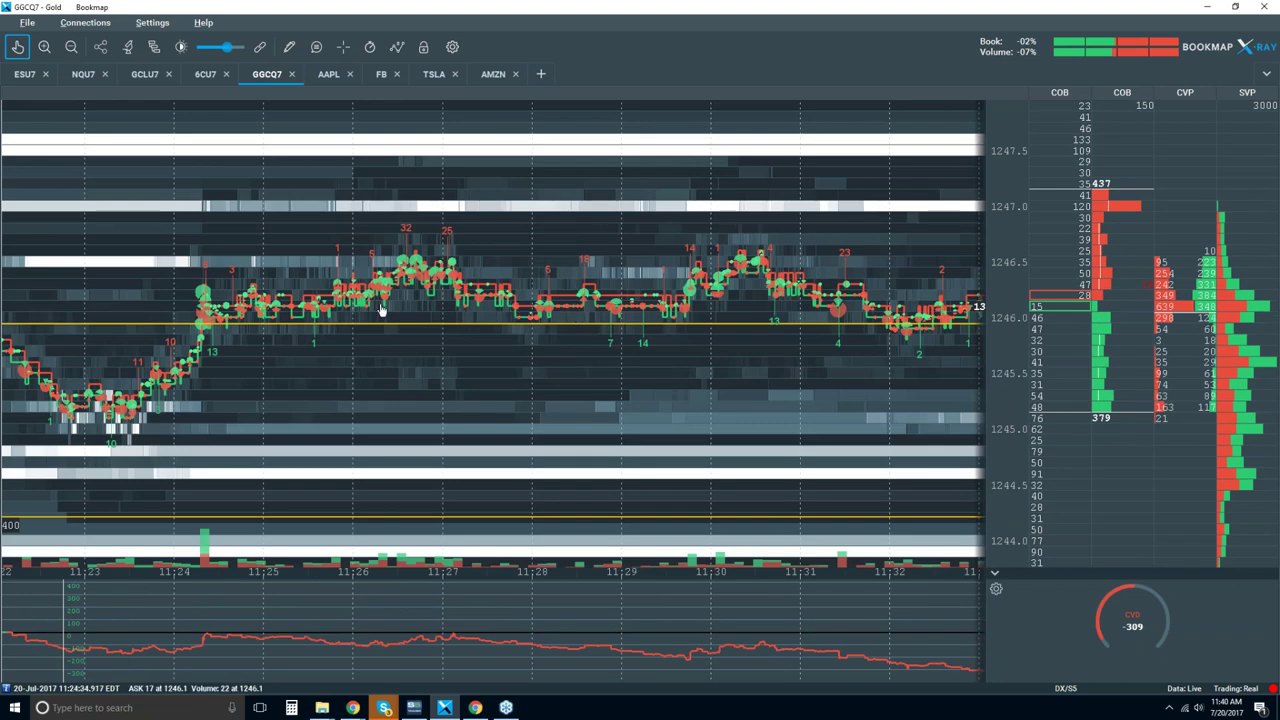
- Follow the gold price action from the 11:32 low to the live price near 11:42, against the ask liquidity at 1247.0
left_click_drag(750, 307, 405, 315)
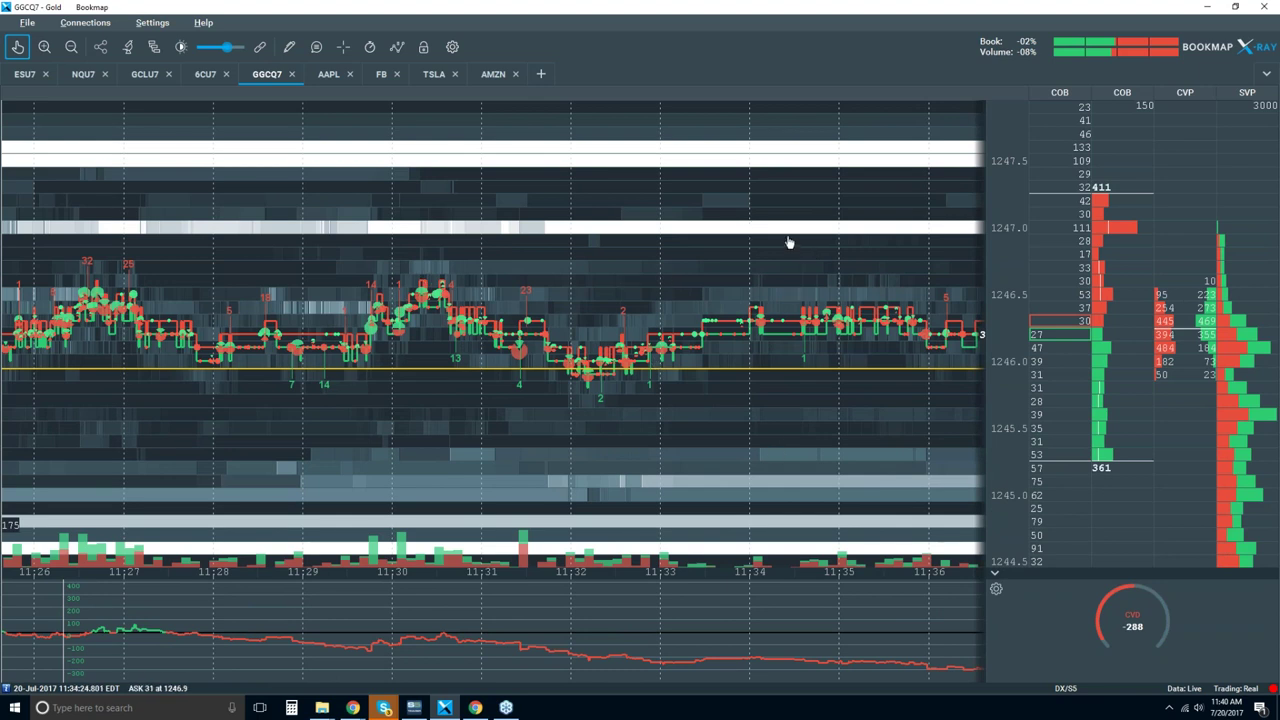
left_click_drag(843, 273, 806, 272)
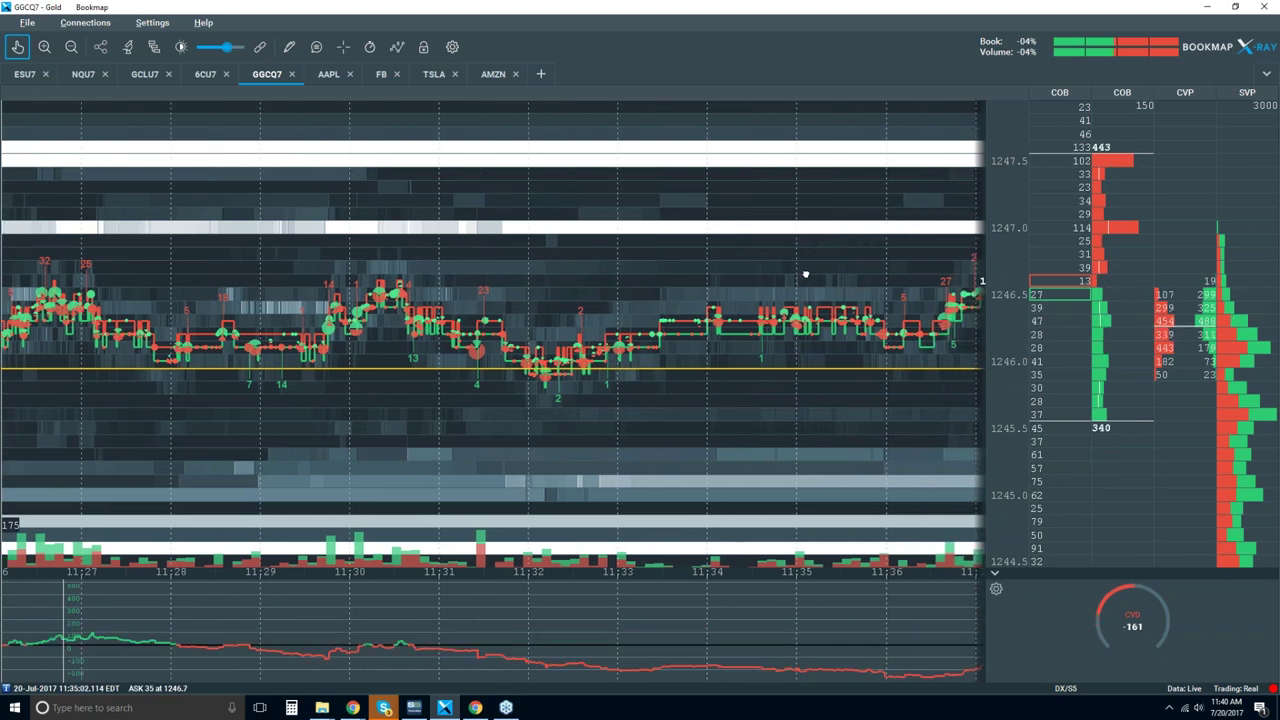
scroll(792, 270, "down", 2)
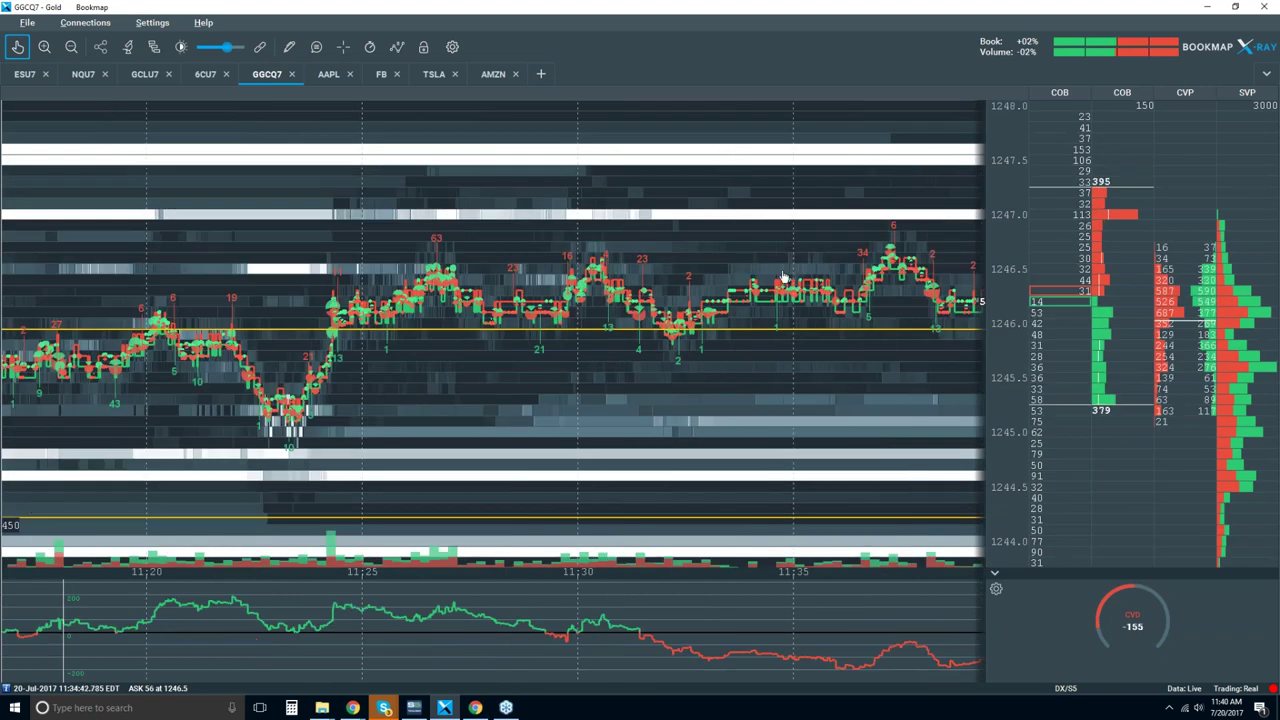
left_click_drag(792, 270, 651, 285)
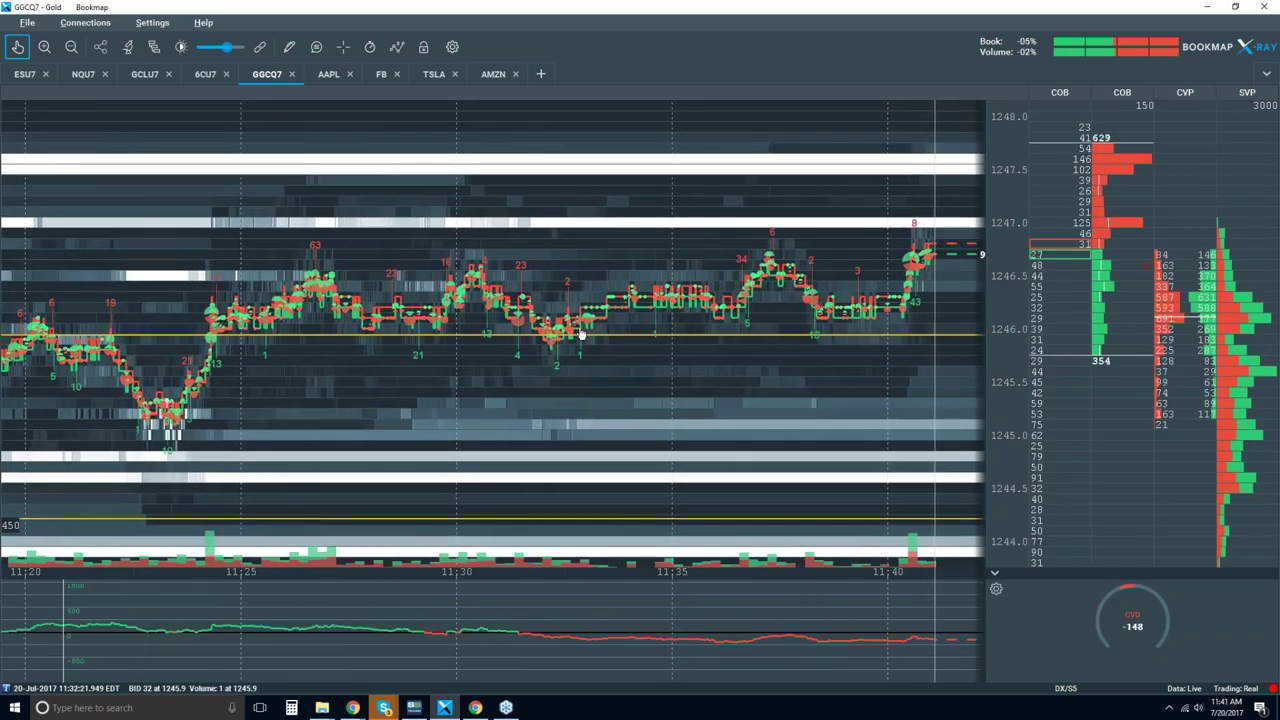
scroll(531, 286, "up", 2)
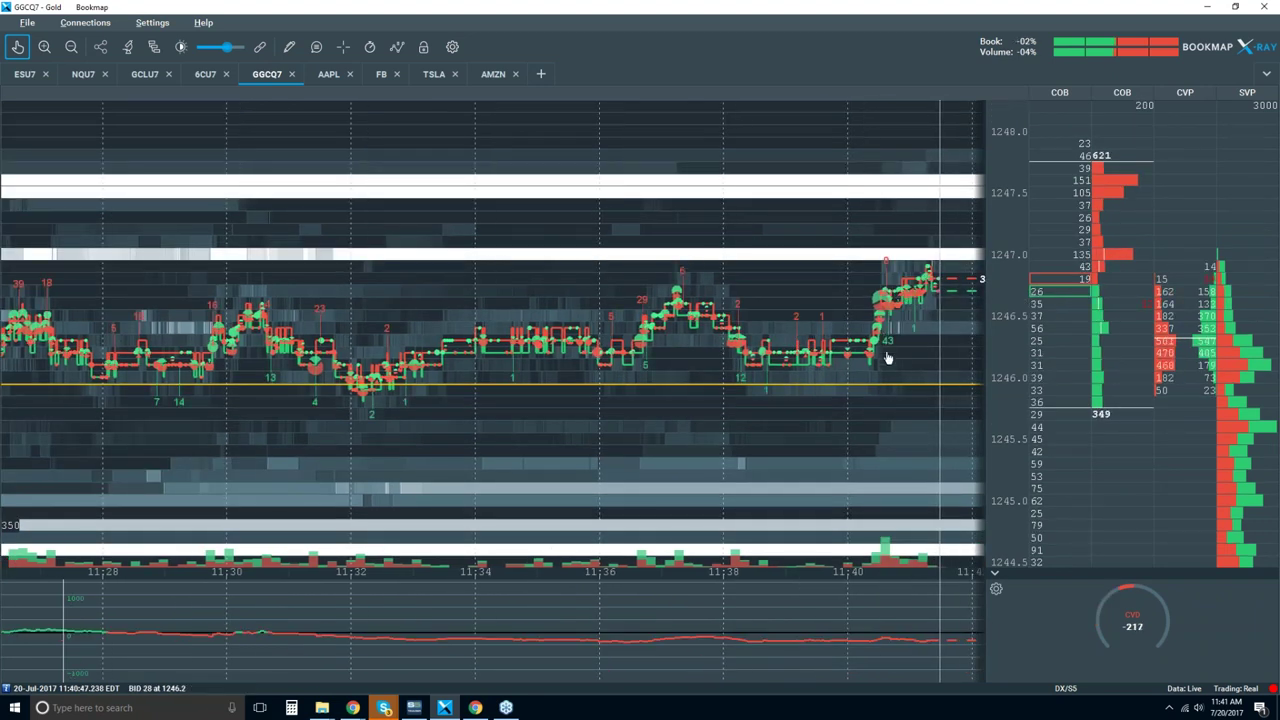
scroll(886, 357, "down", 3)
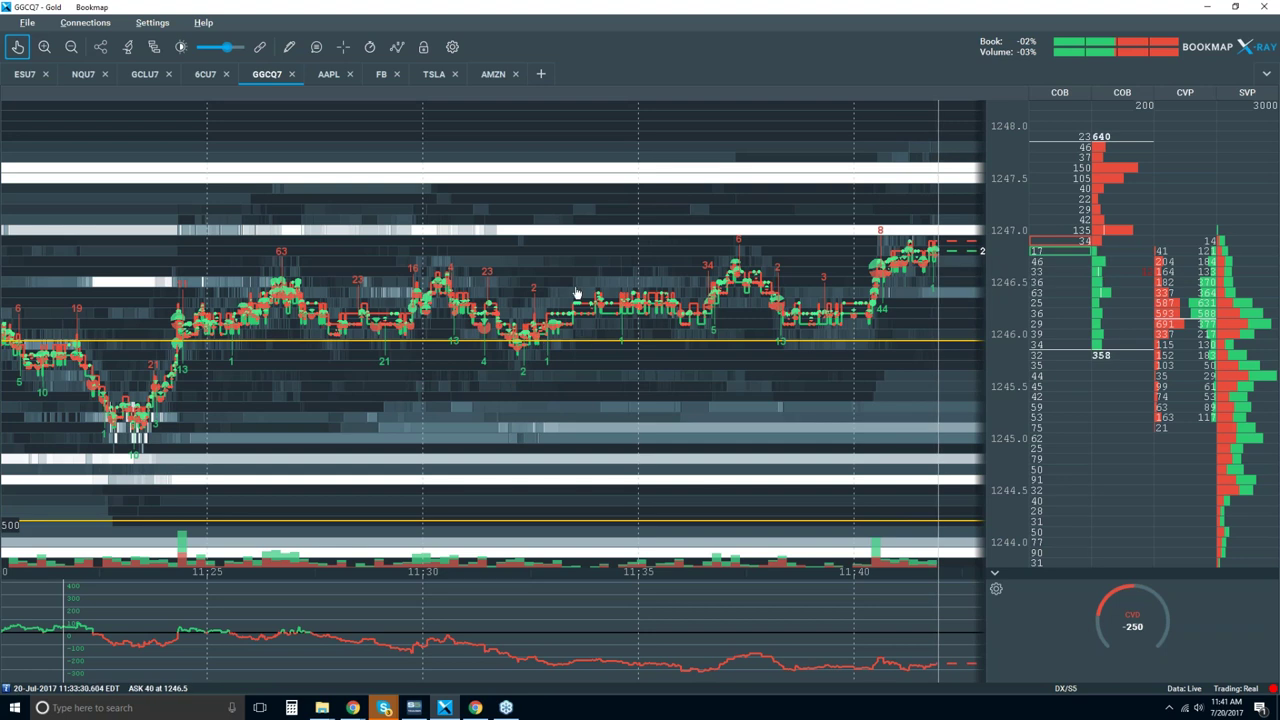
scroll(576, 293, "up", 2)
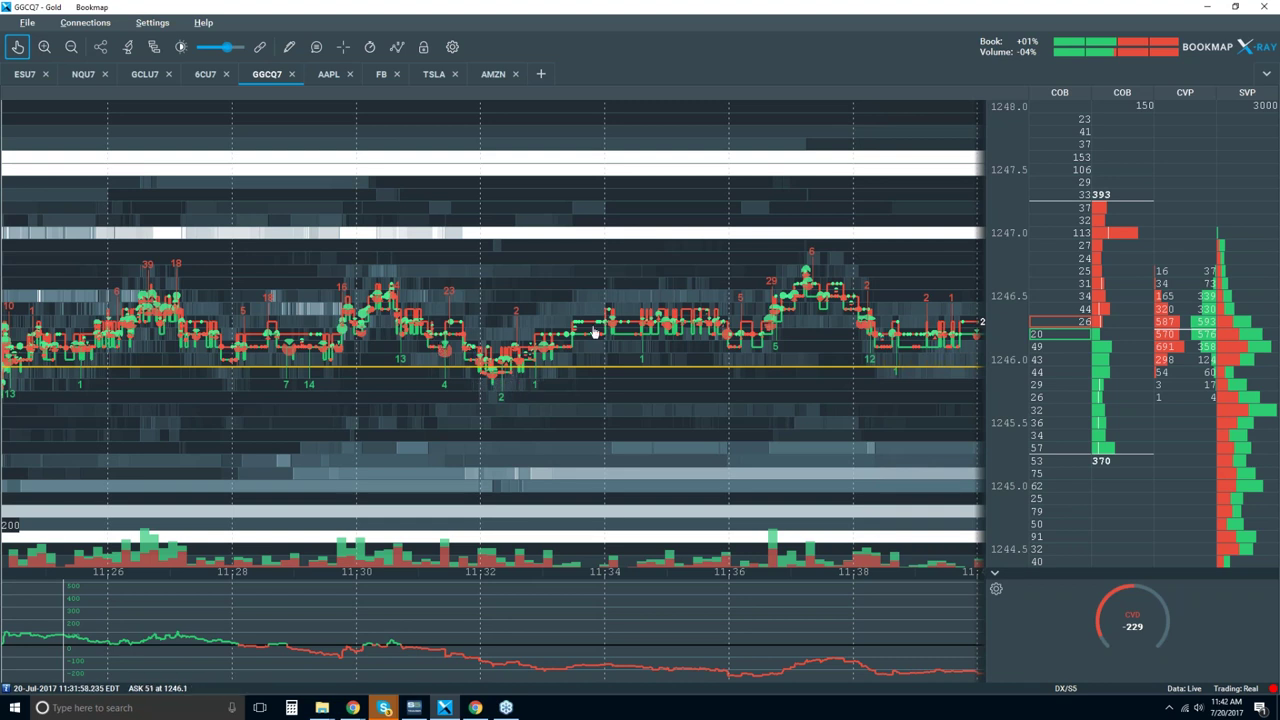
scroll(593, 330, "down", 2)
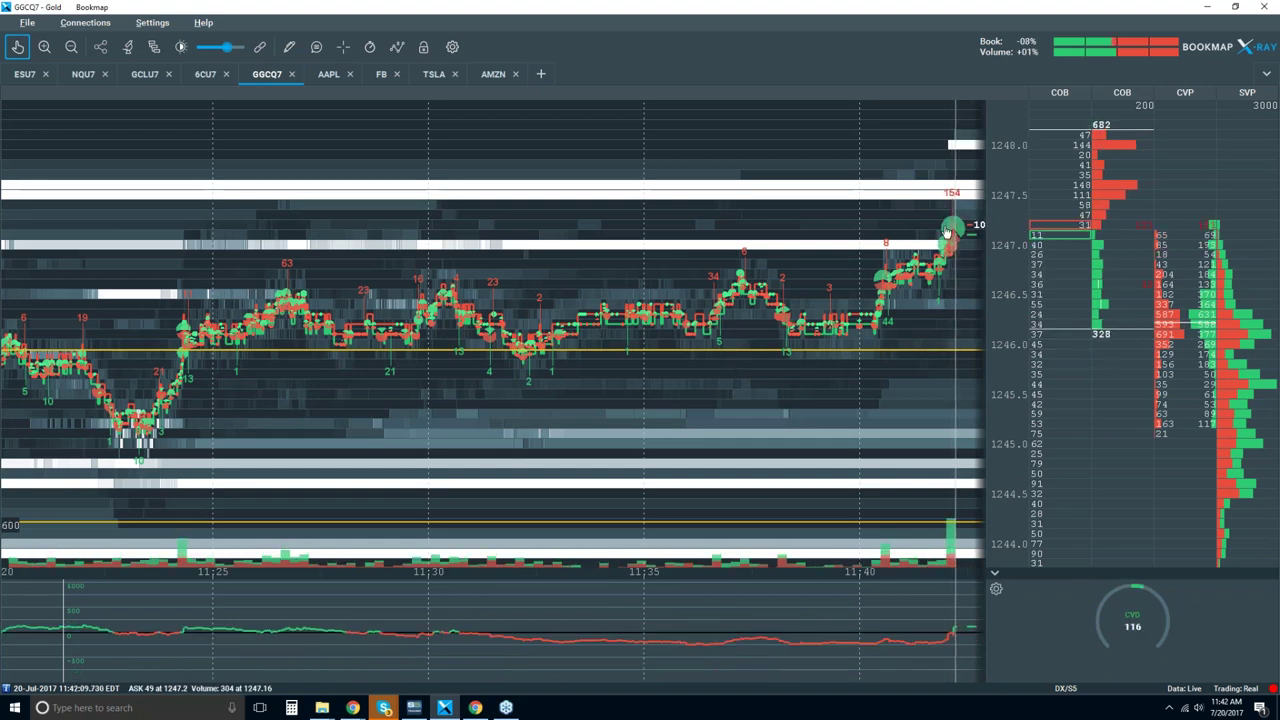
- Inspect the large buying volume dot at about 11:42:10 near 1247.2 and the ask liquidity between 1247.0 and 1248.0
scroll(932, 338, "up", 1)
scroll(960, 262, "up", 3)
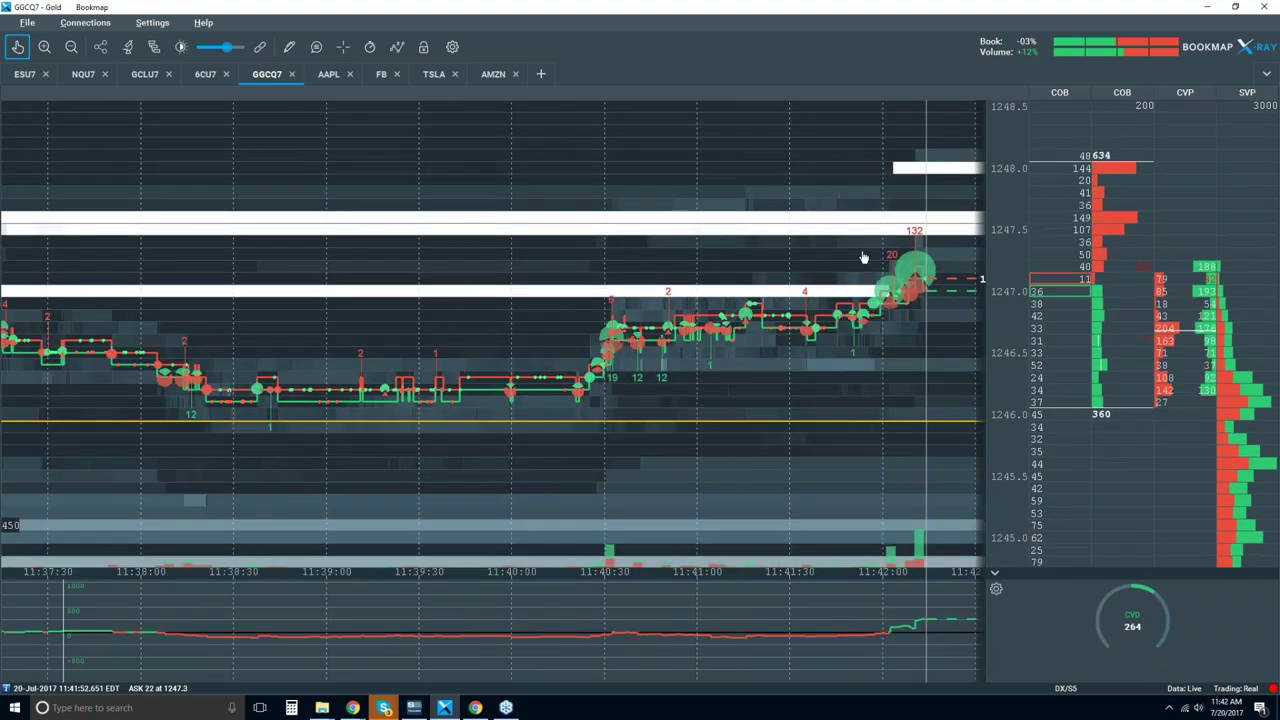
scroll(775, 301, "up", 2)
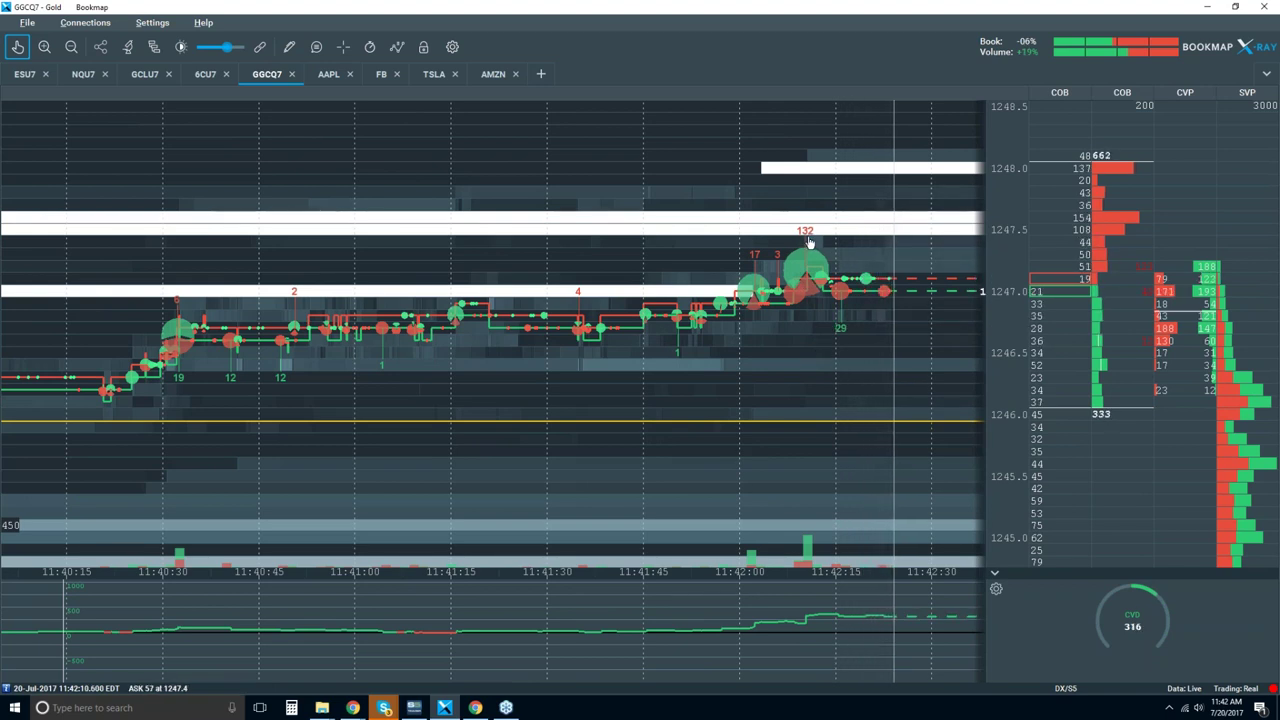
scroll(838, 337, "down", 3)
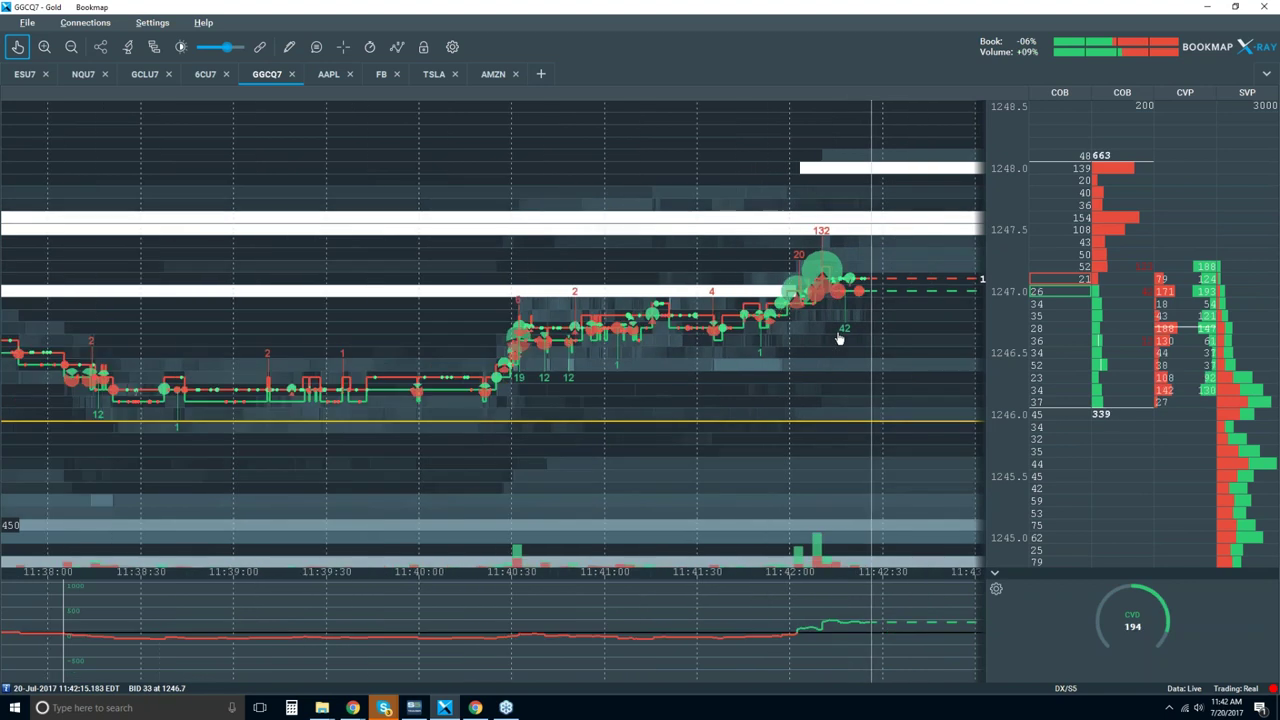
scroll(738, 338, "down", 3)
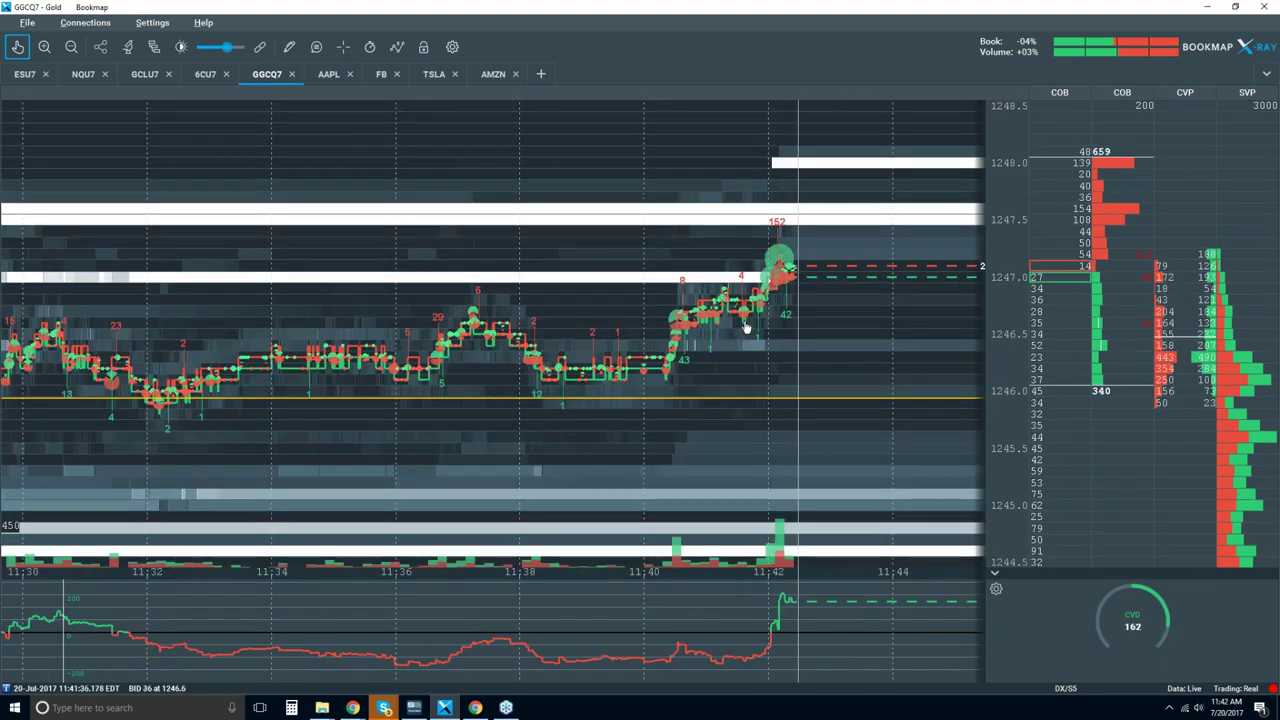
scroll(743, 304, "down", 2)
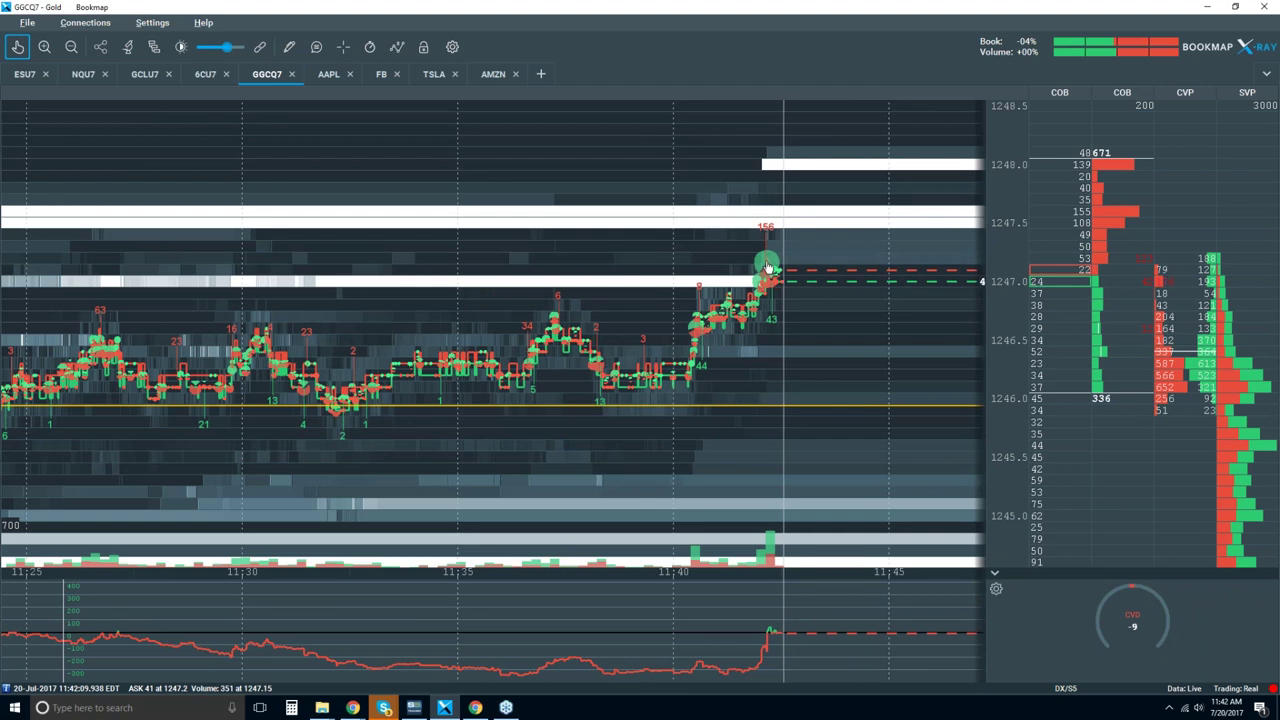
scroll(758, 250, "up", 2)
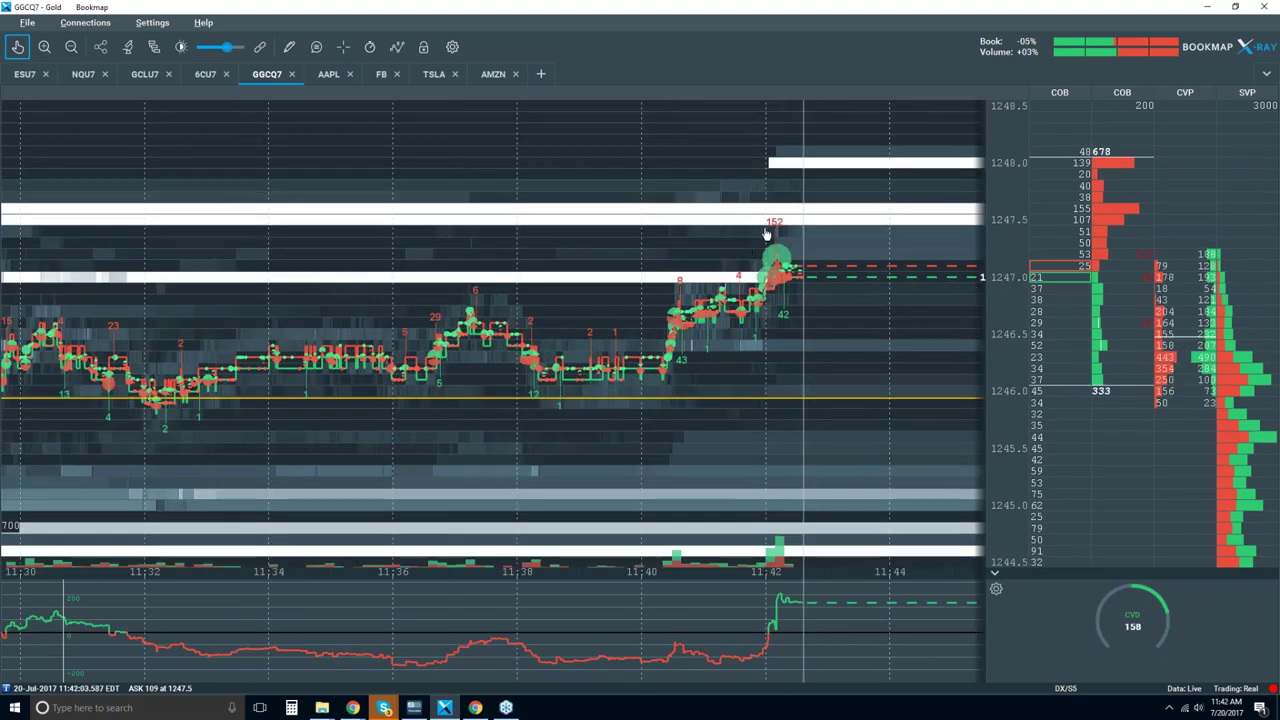
- Examine the pullback from the 11:42 high between 11:42 and 11:44 and compare it with the price action since 11:25
scroll(775, 245, "up", 2)
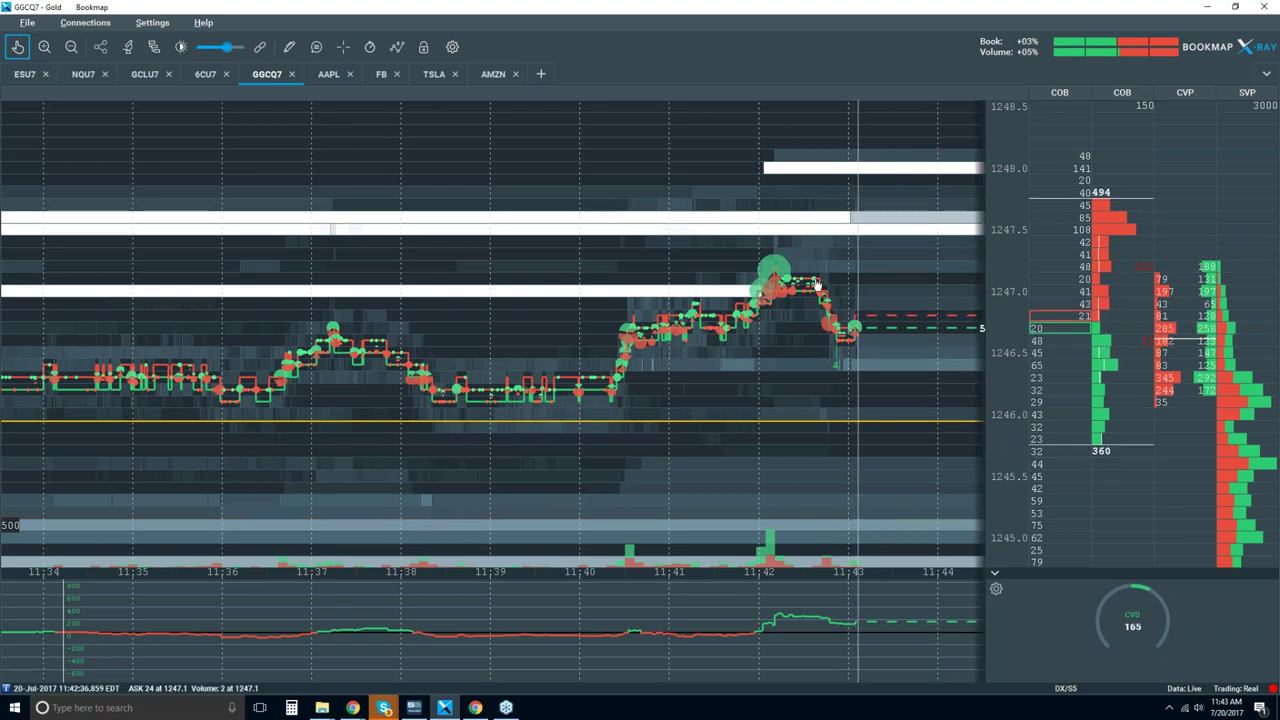
scroll(817, 285, "down", 2)
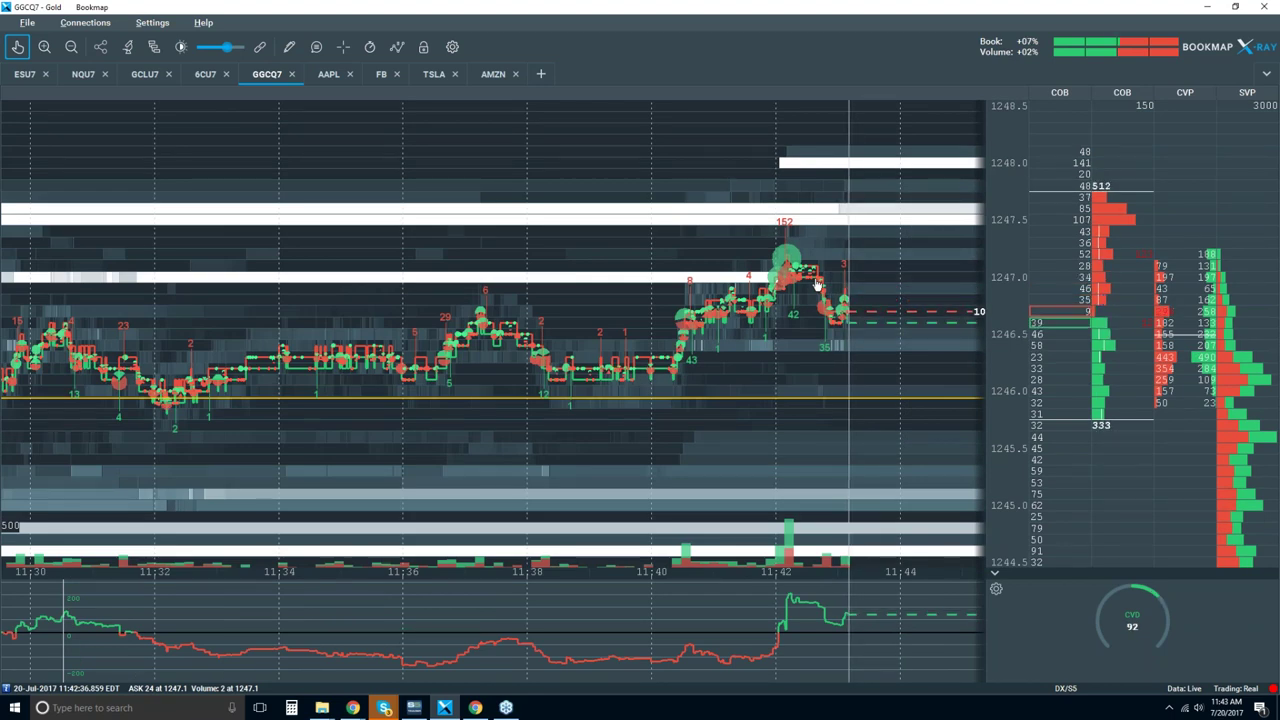
scroll(809, 317, "down", 2)
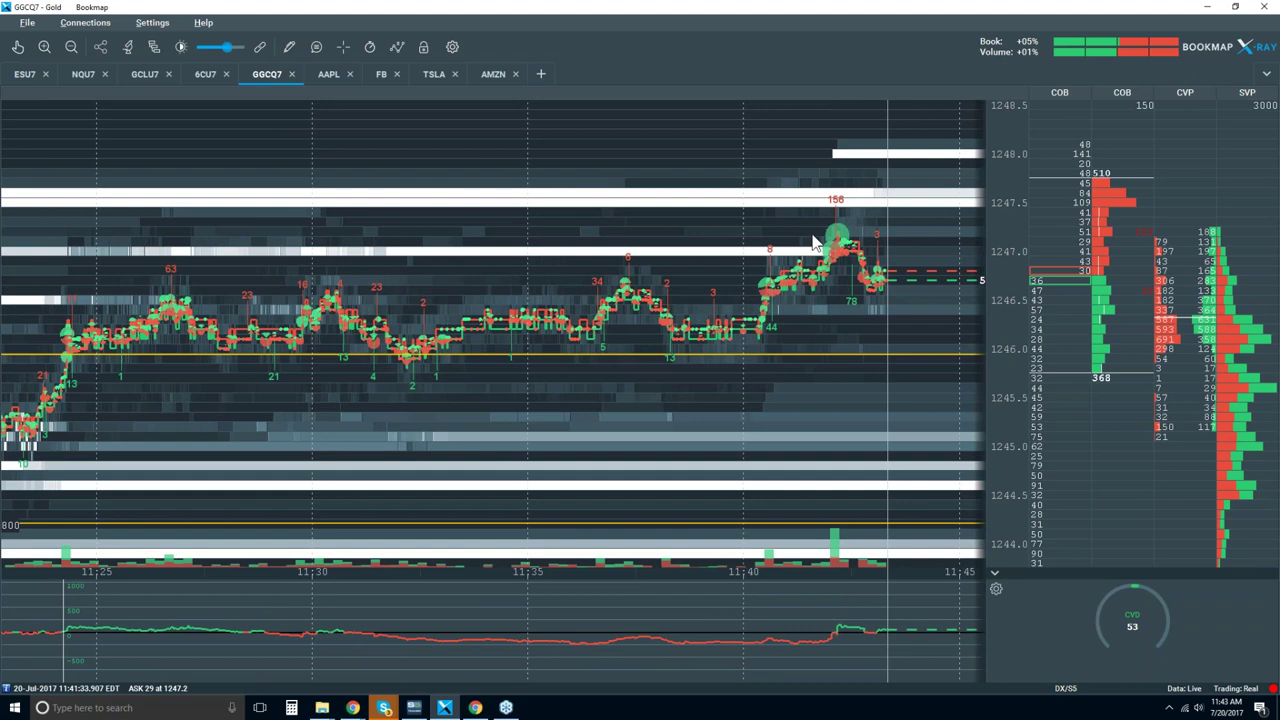
scroll(812, 240, "up", 3)
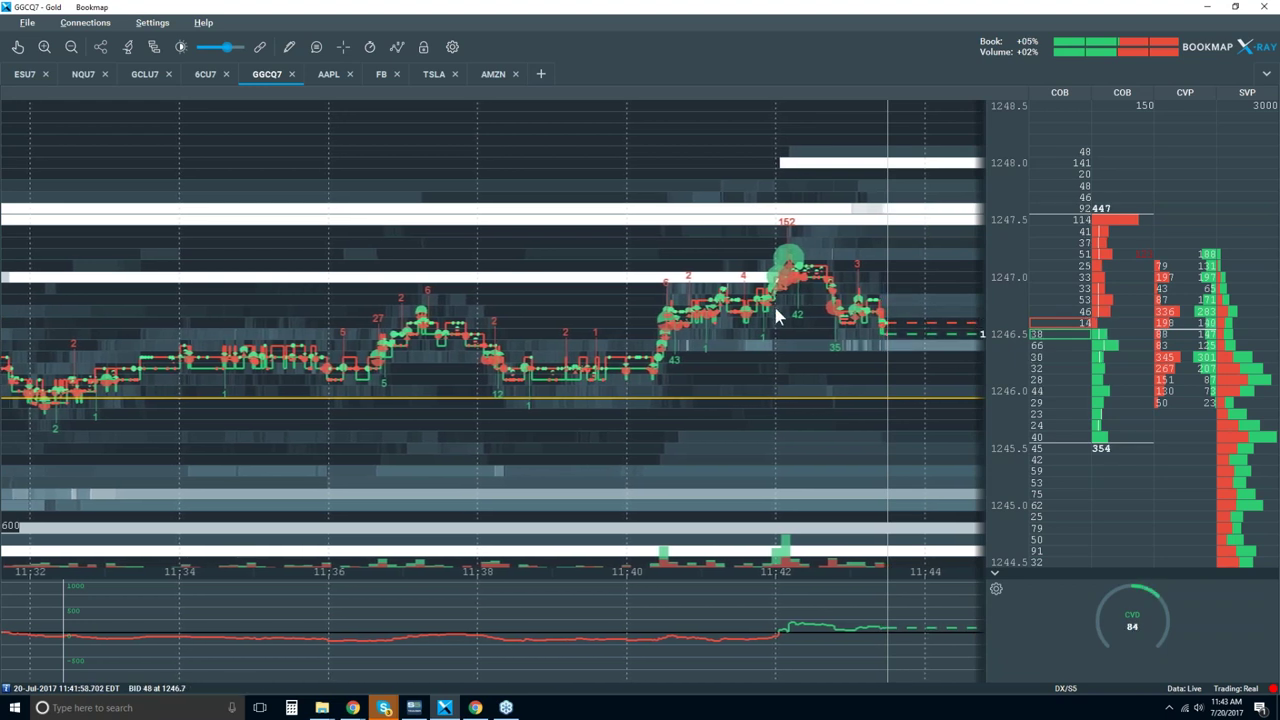
scroll(783, 235, "up", 2)
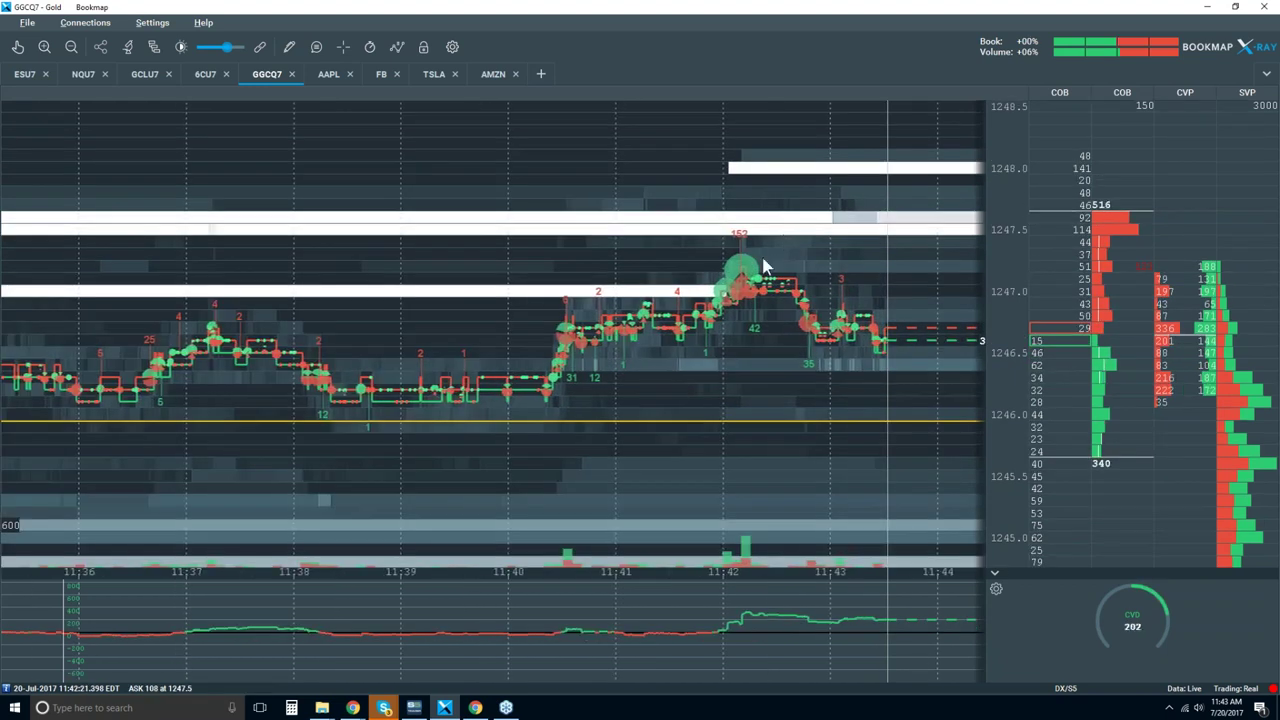
scroll(738, 268, "up", 2)
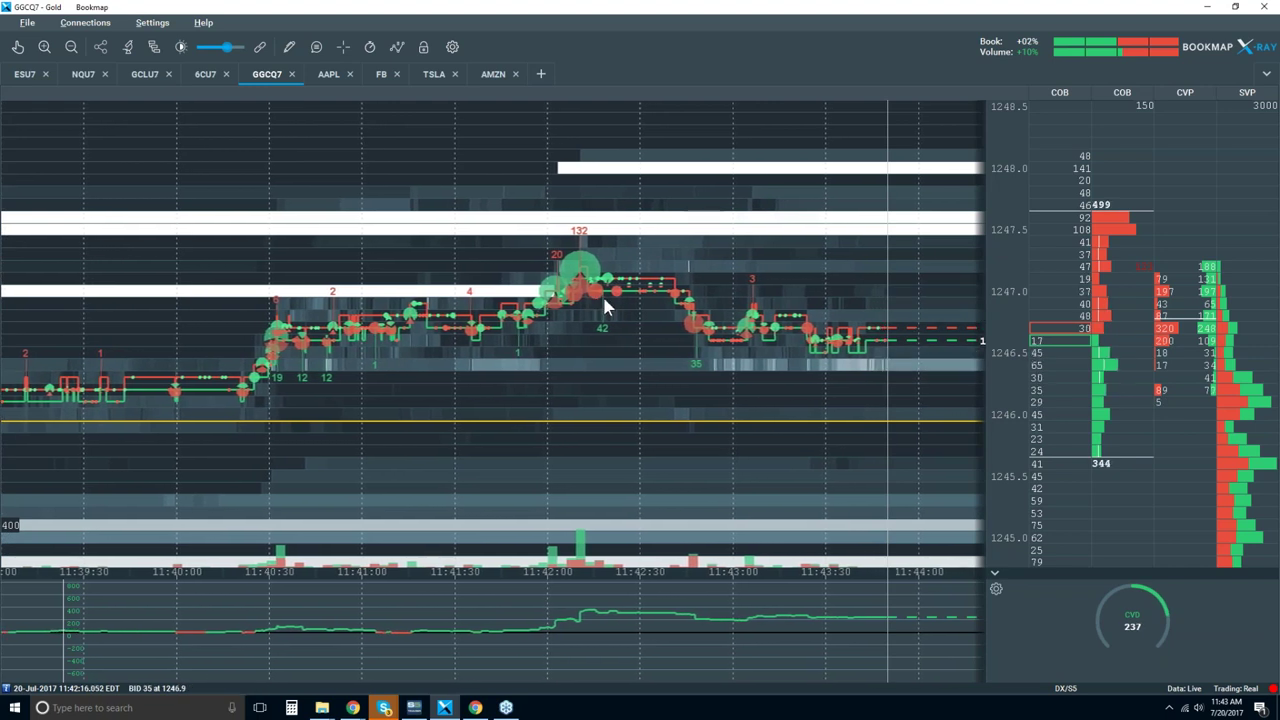
scroll(602, 293, "down", 3)
scroll(604, 305, "down", 3)
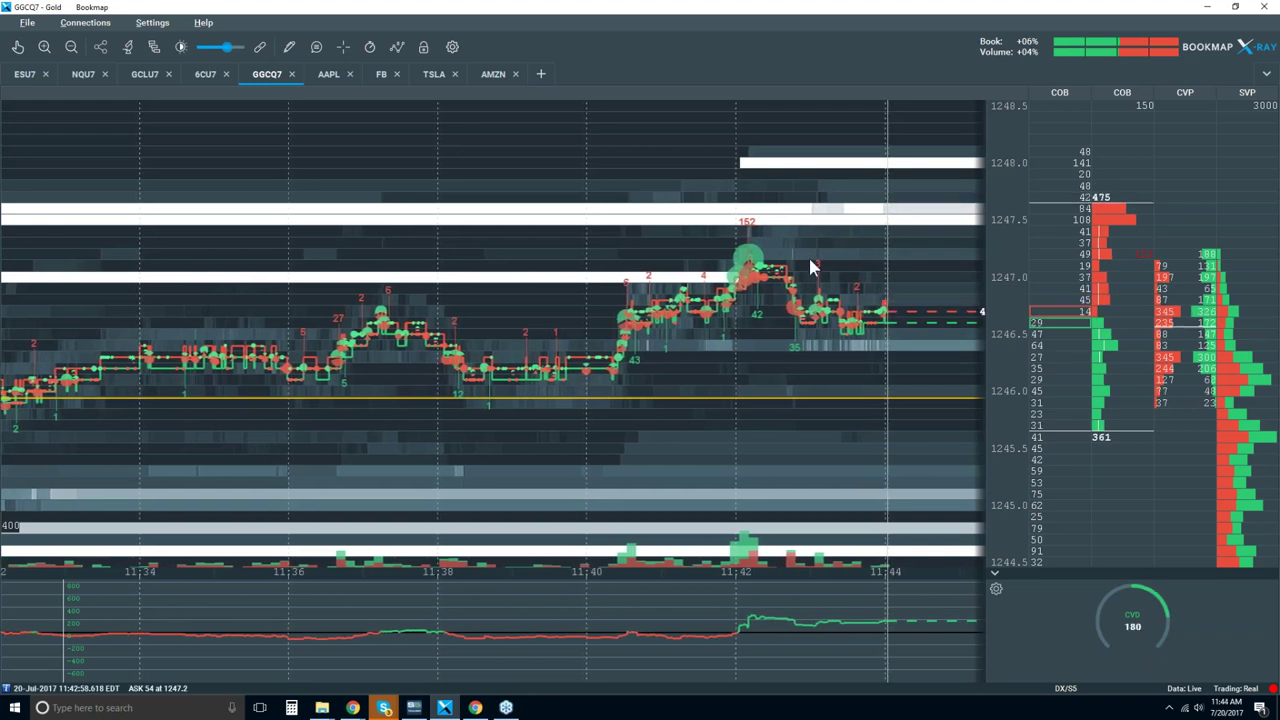
scroll(808, 255, "up", 1)
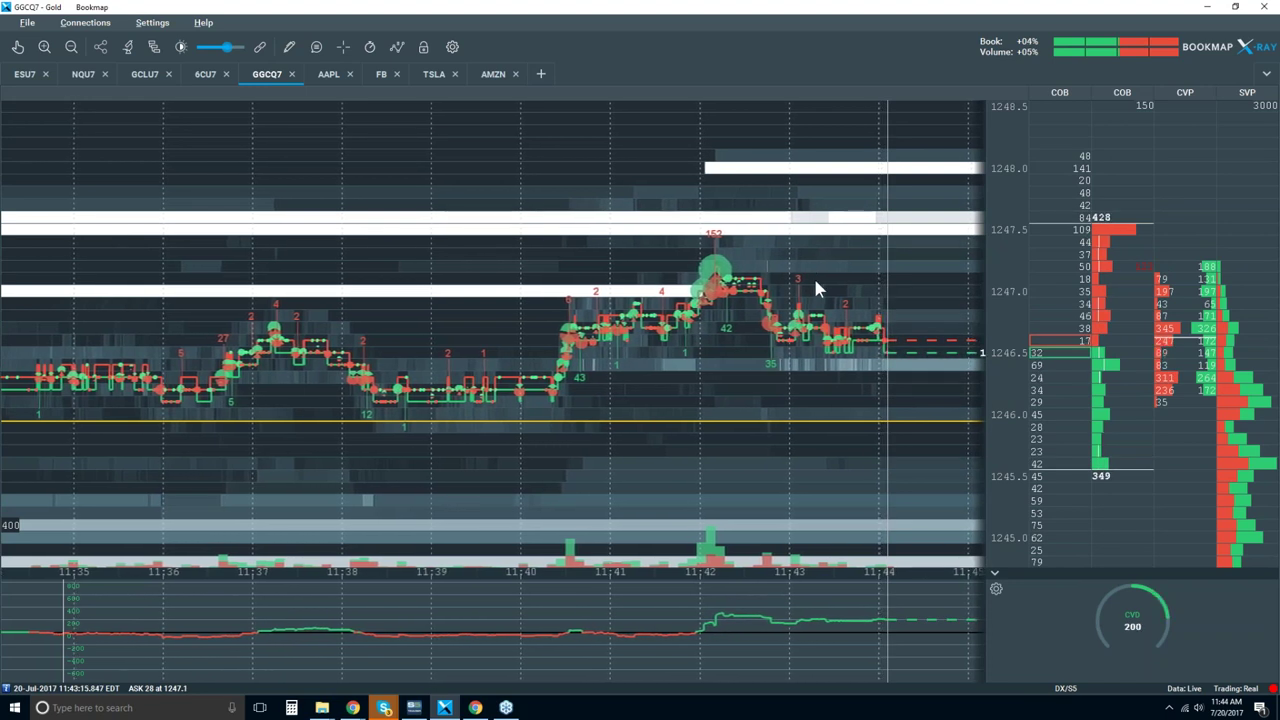
scroll(814, 285, "down", 1)
scroll(815, 288, "down", 1)
scroll(815, 288, "down", 1)
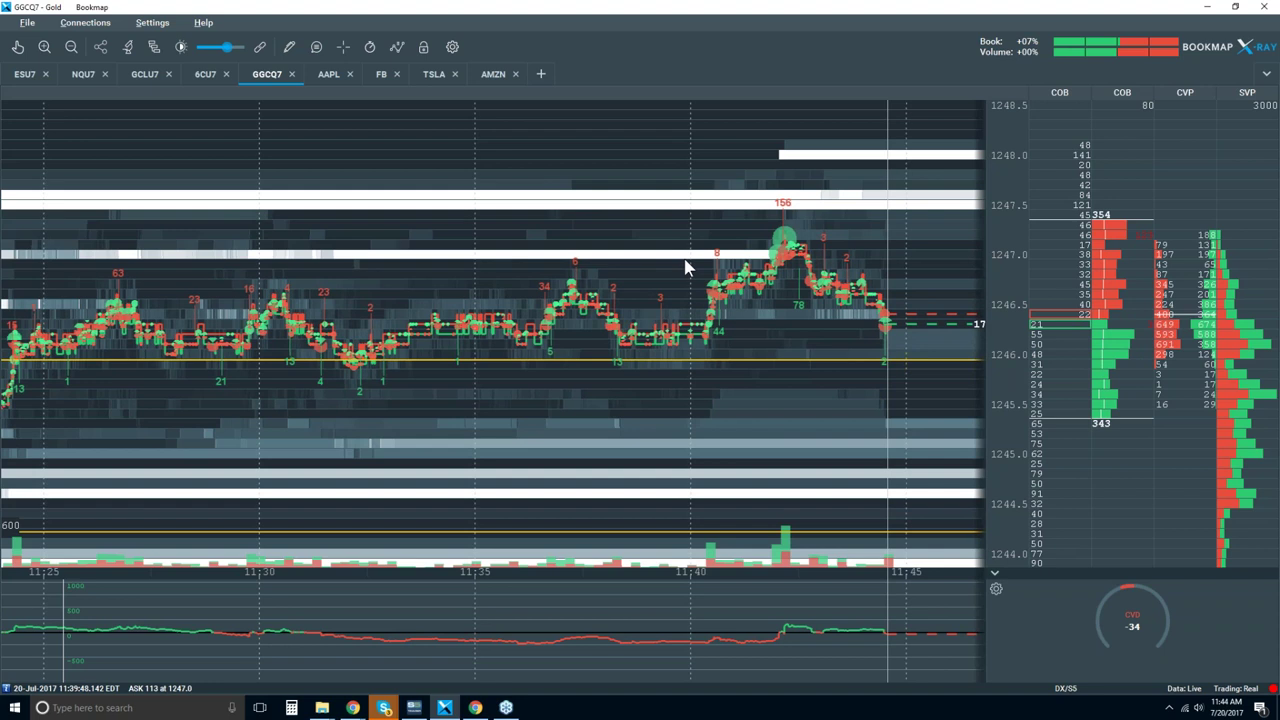
- Examine second by second how trades hit the ask liquidity at 1247.0 around 11:42:02 on the gold chart
scroll(770, 250, "up", 5)
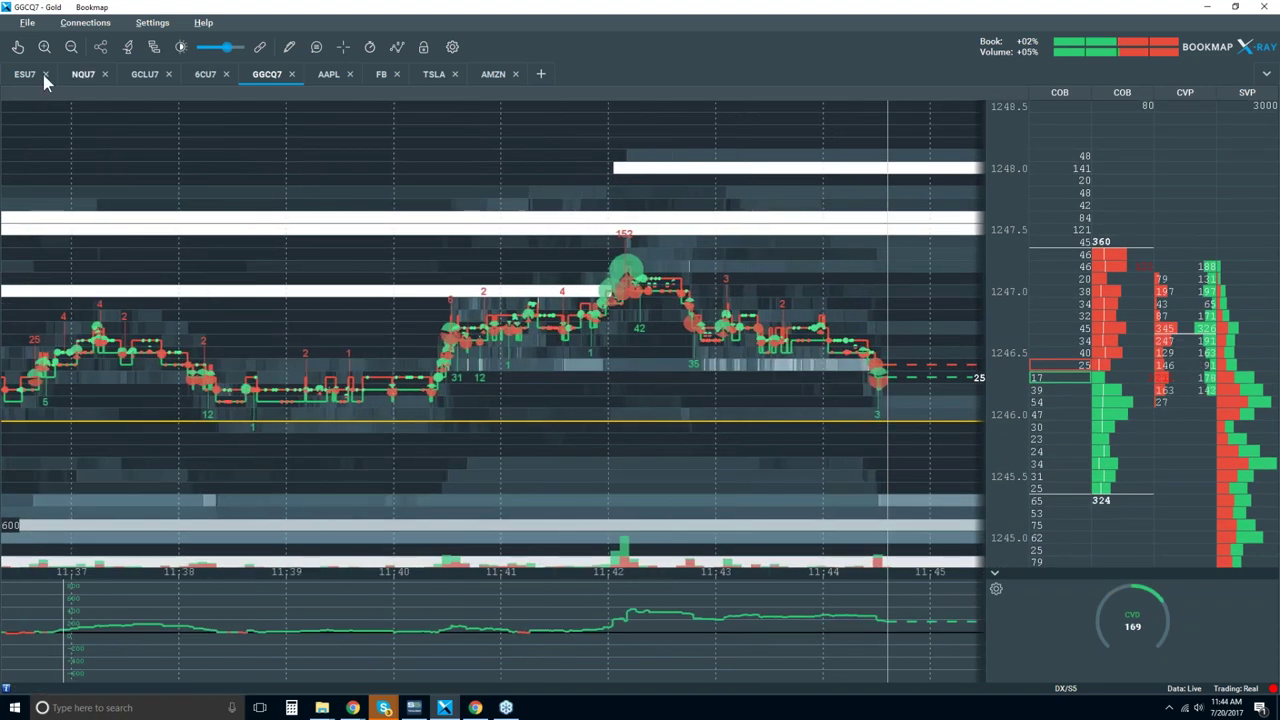
scroll(668, 314, "up", 8)
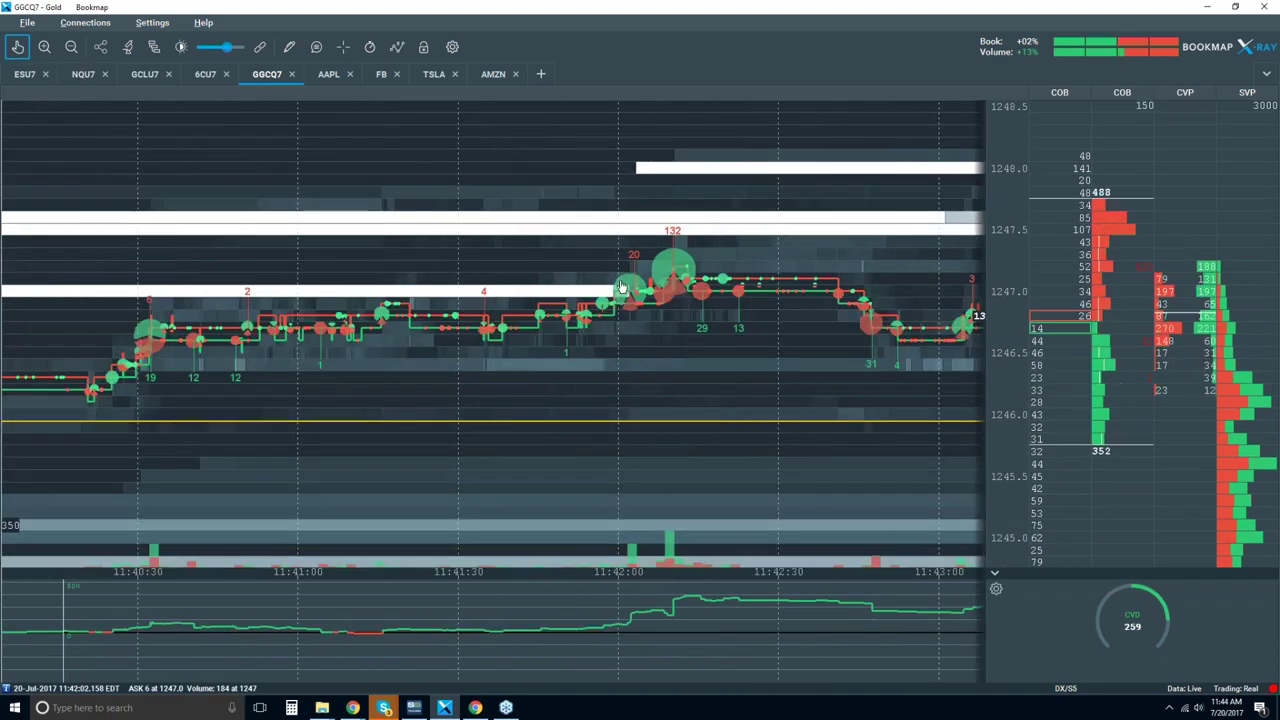
scroll(668, 314, "up", 10)
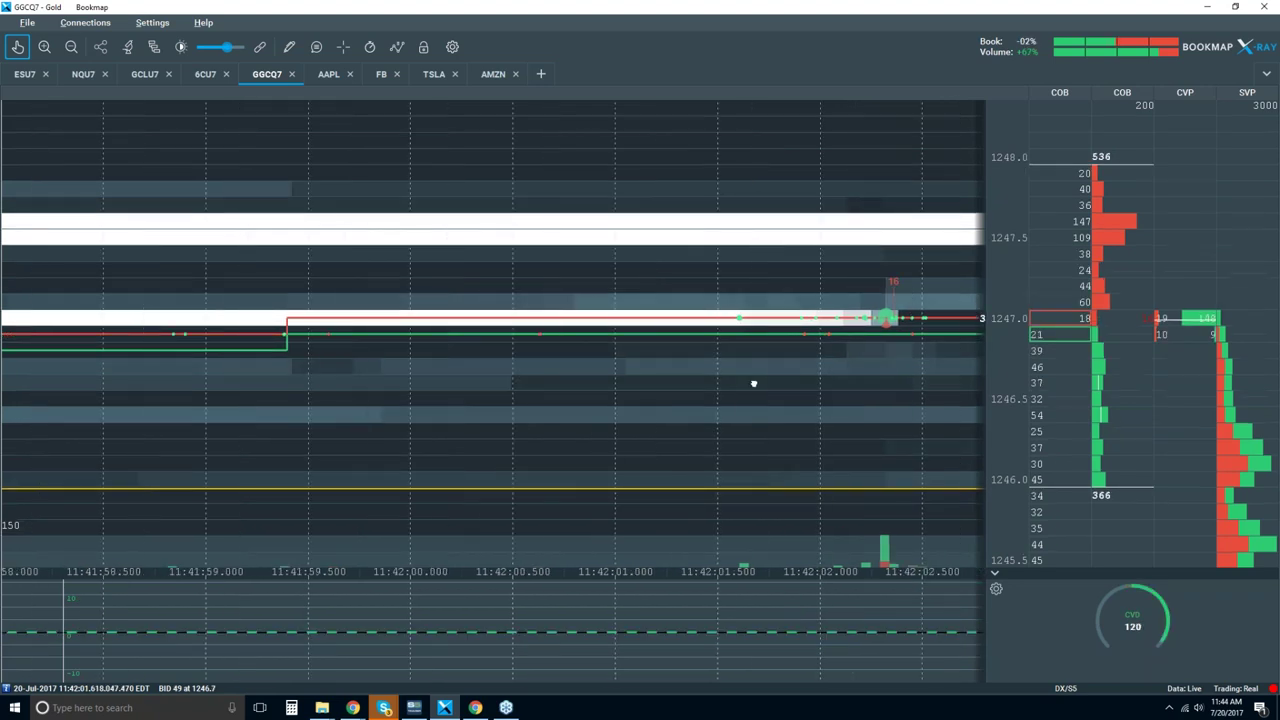
left_click_drag(629, 371, 774, 368)
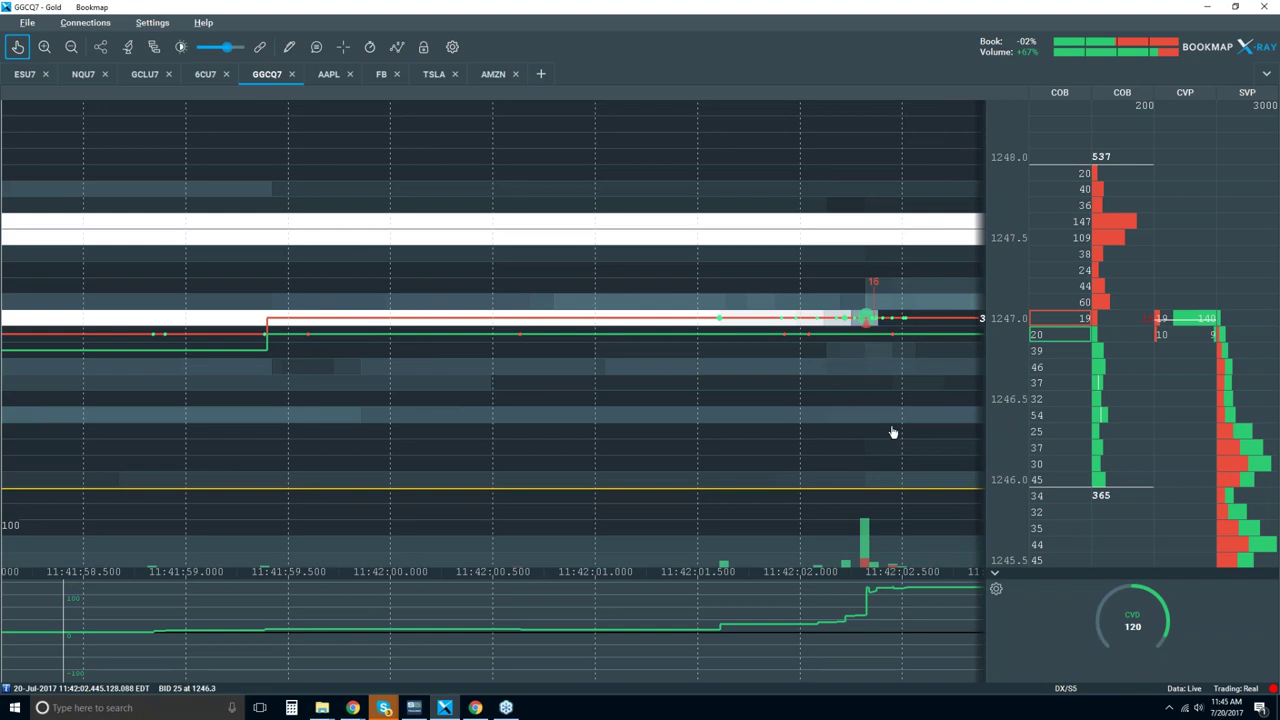
scroll(891, 434, "down", 2)
scroll(694, 409, "down", 2)
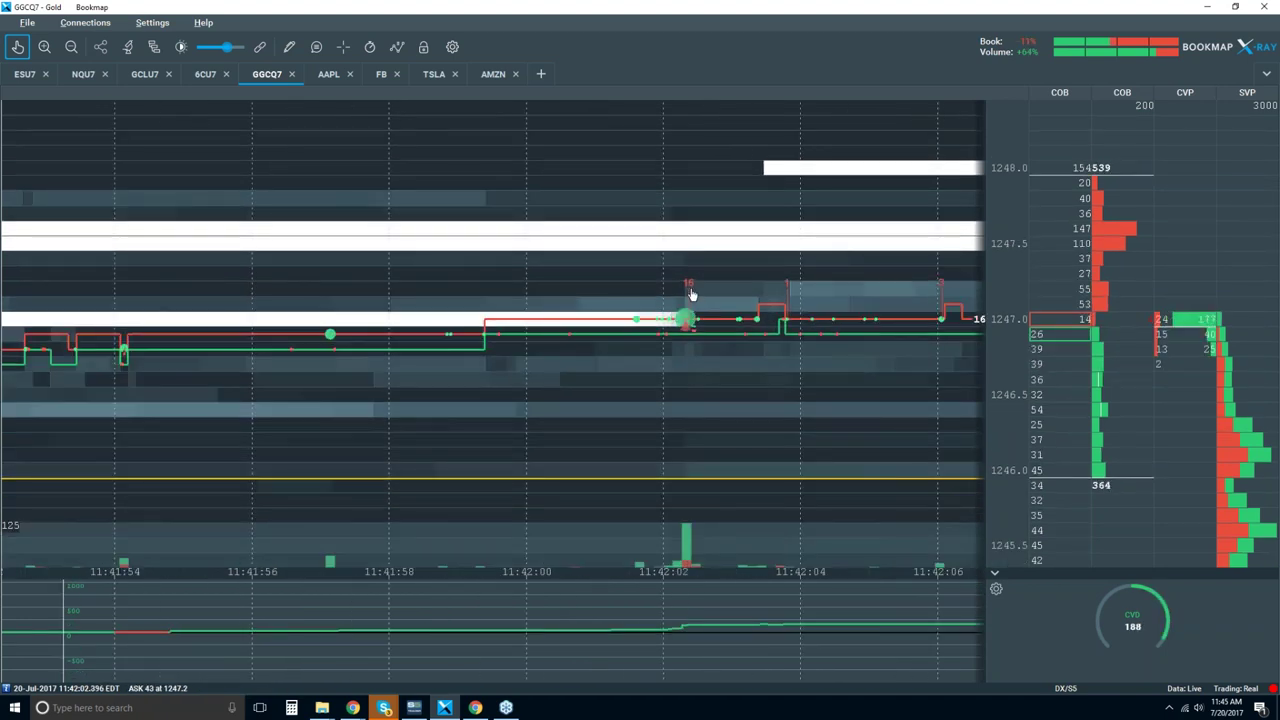
- Follow the gold price from the 11:42:02 trades through the large buying dot near 11:42:10 to the live price around 11:45
scroll(770, 406, "down", 4)
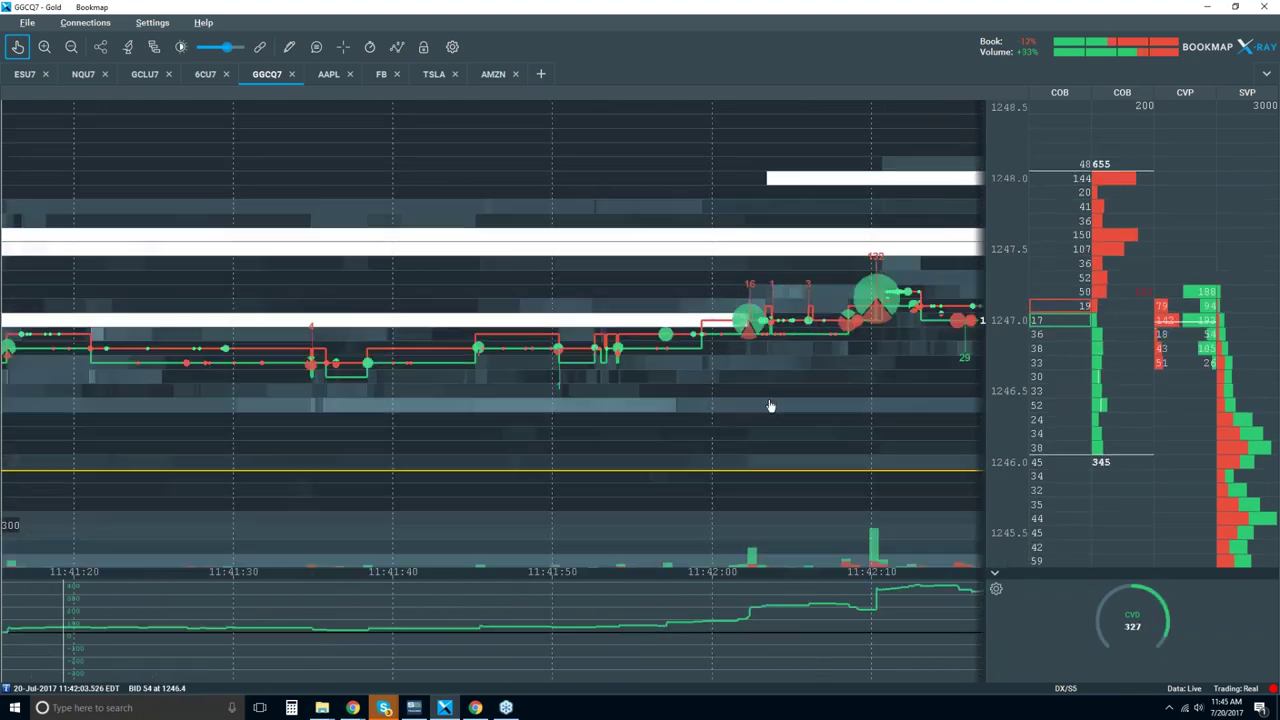
scroll(770, 406, "down", 2)
scroll(846, 357, "down", 2)
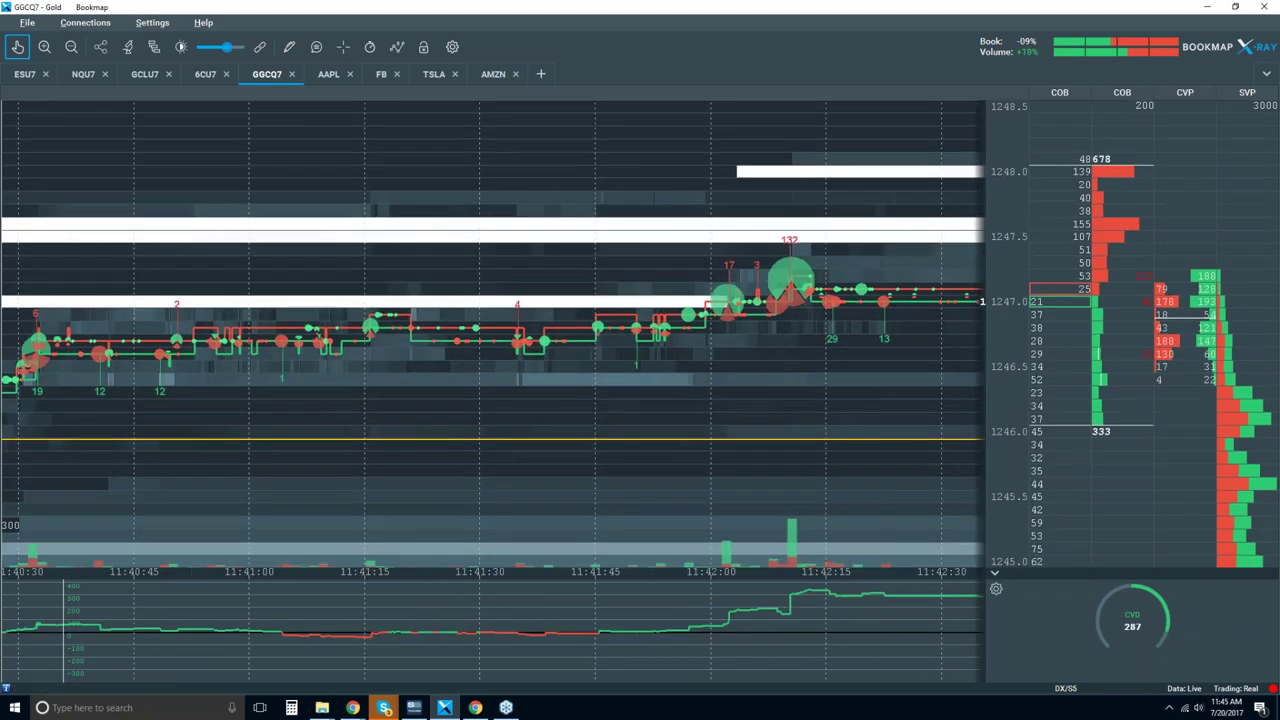
scroll(298, 209, "down", 2)
scroll(634, 363, "down", 2)
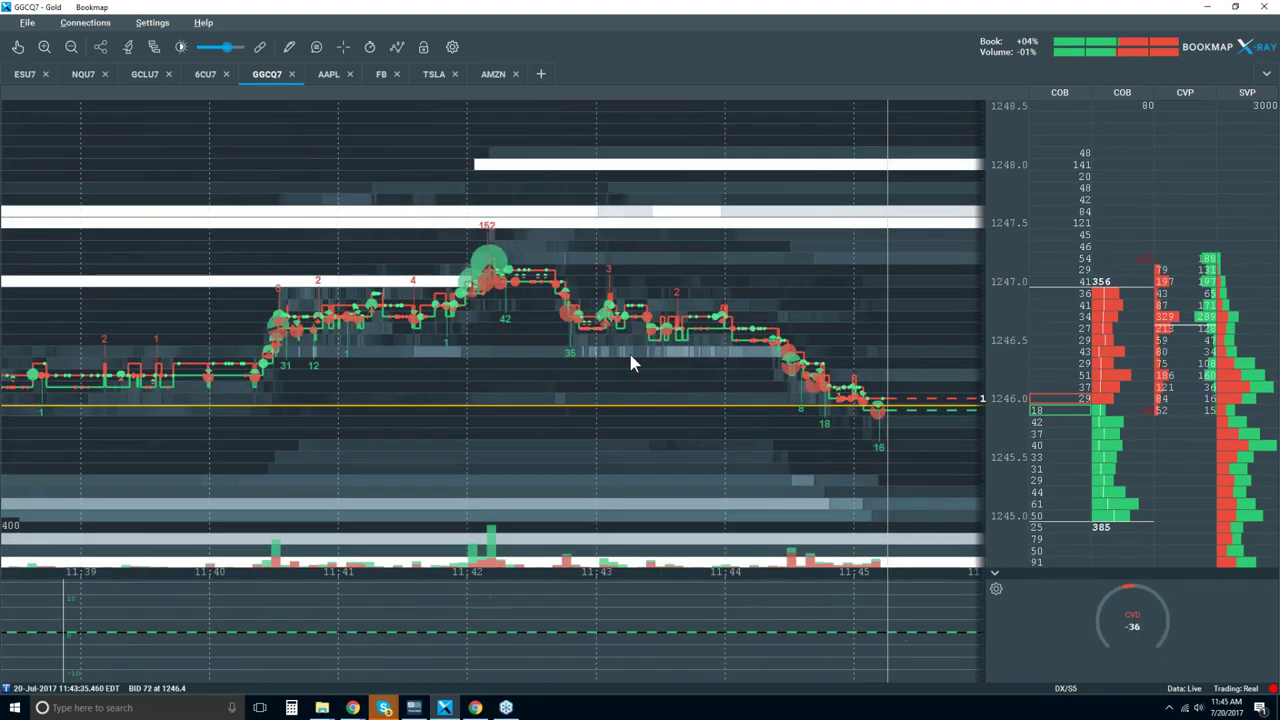
- Examine the decline from the 11:42 high to the drawn yellow level just below 1246.0 and the trading around it
scroll(630, 363, "down", 5)
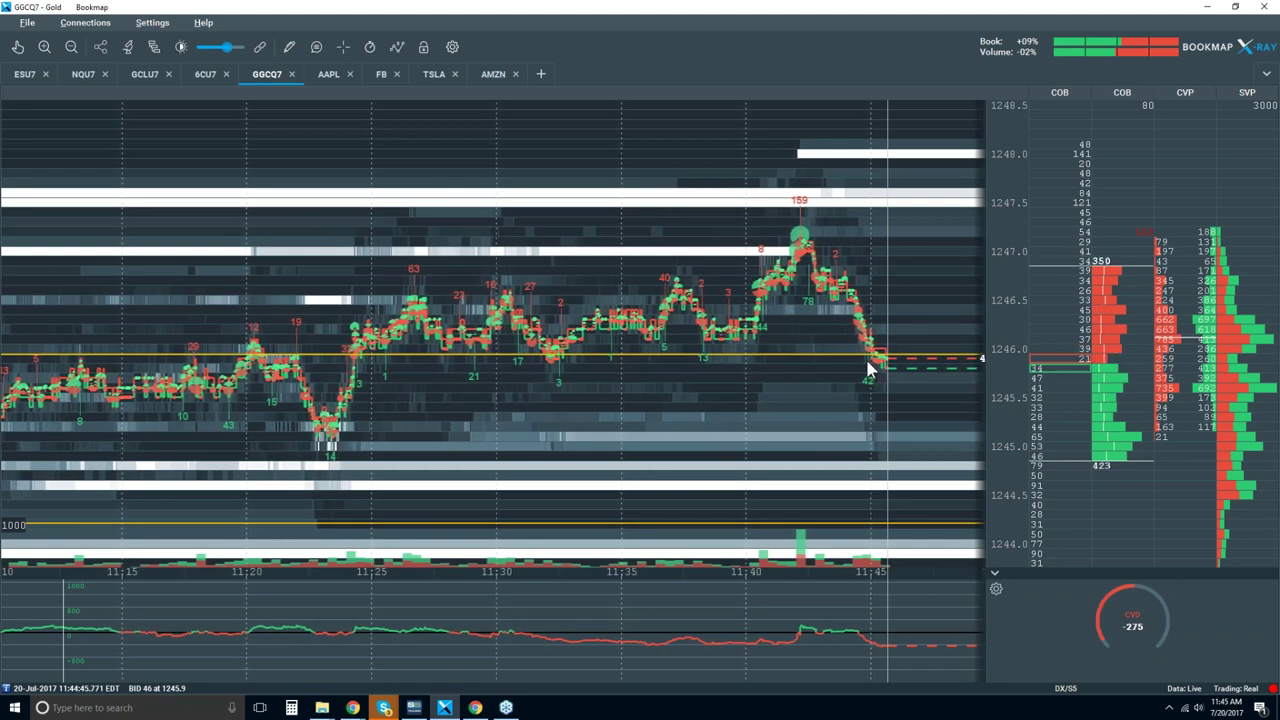
scroll(870, 335, "up", 5)
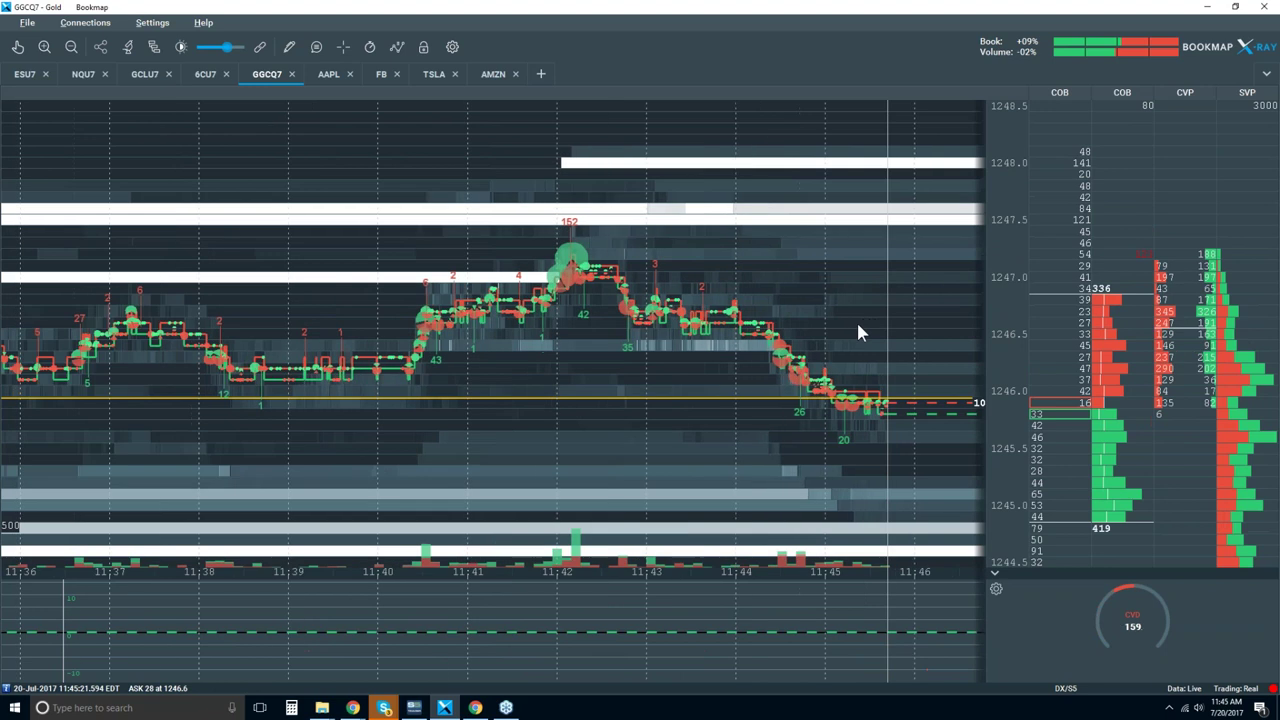
scroll(858, 328, "up", 6)
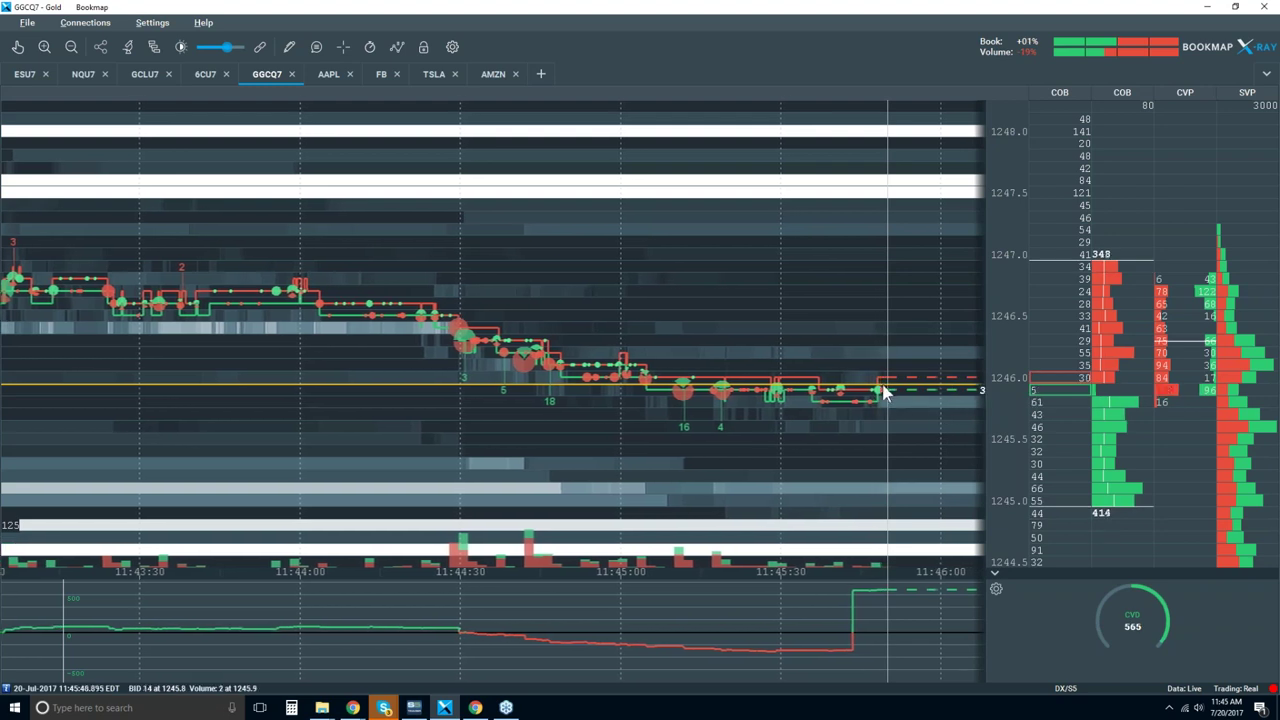
scroll(870, 403, "down", 2)
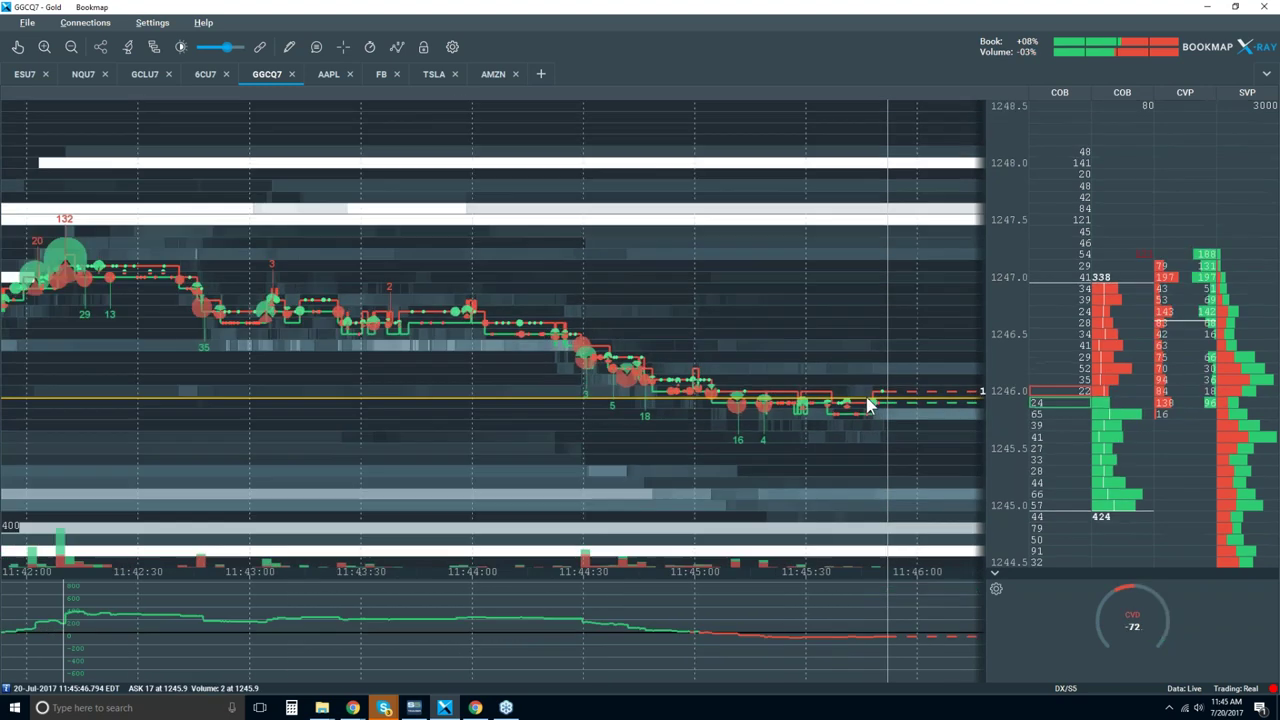
scroll(868, 403, "down", 2)
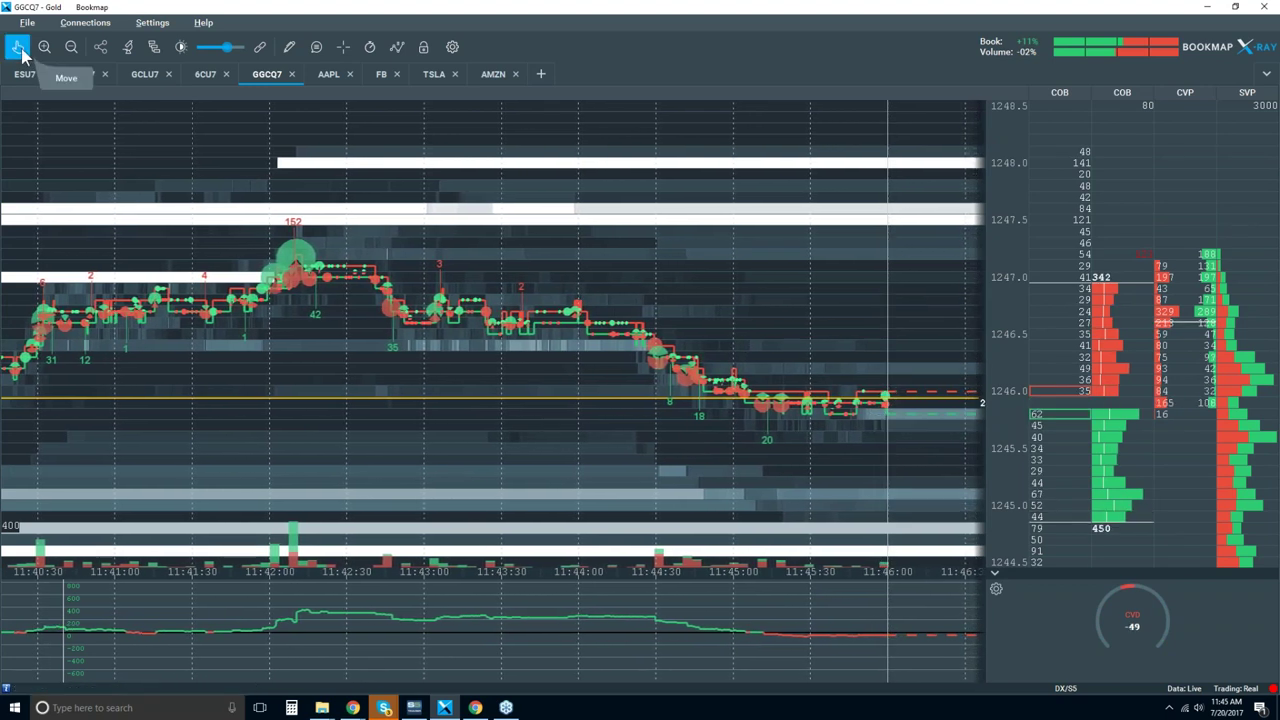
- Inspect the bid/ask lines and selling volume dots between 11:44:20 and 11:45:10 as gold falls from 1246.5 toward 1246.0
scroll(701, 383, "up", 3)
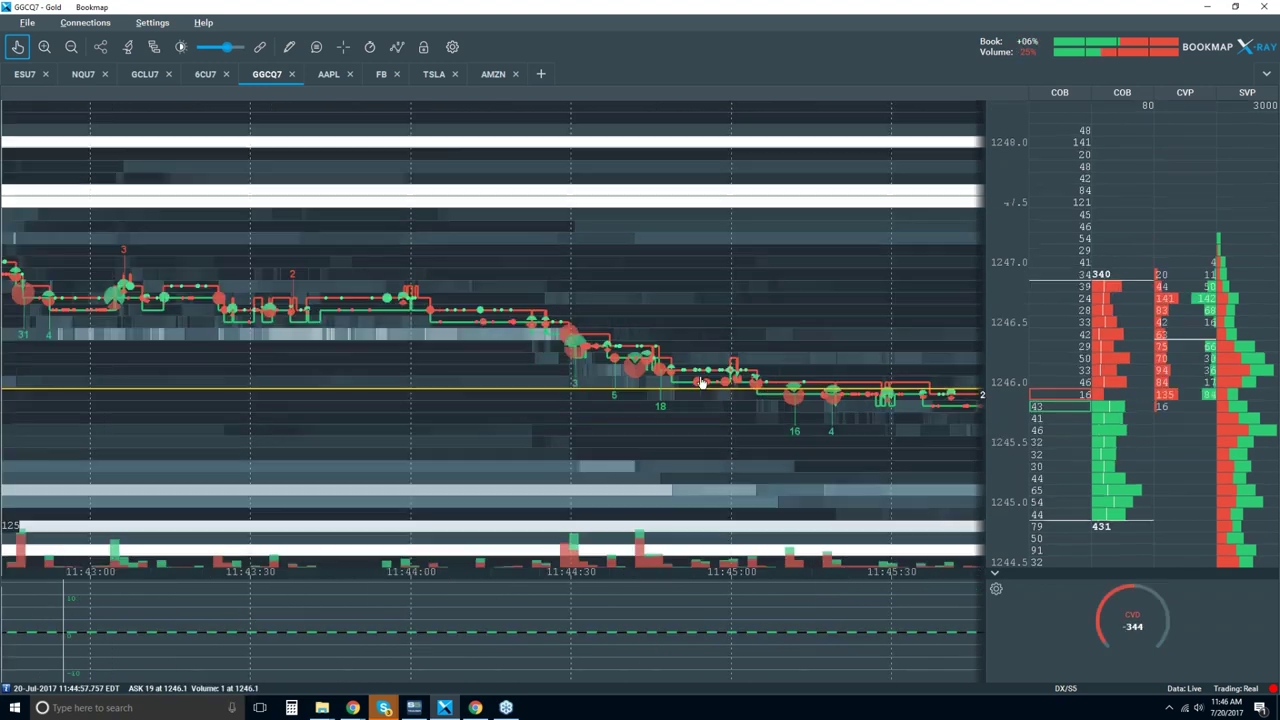
scroll(701, 383, "up", 2)
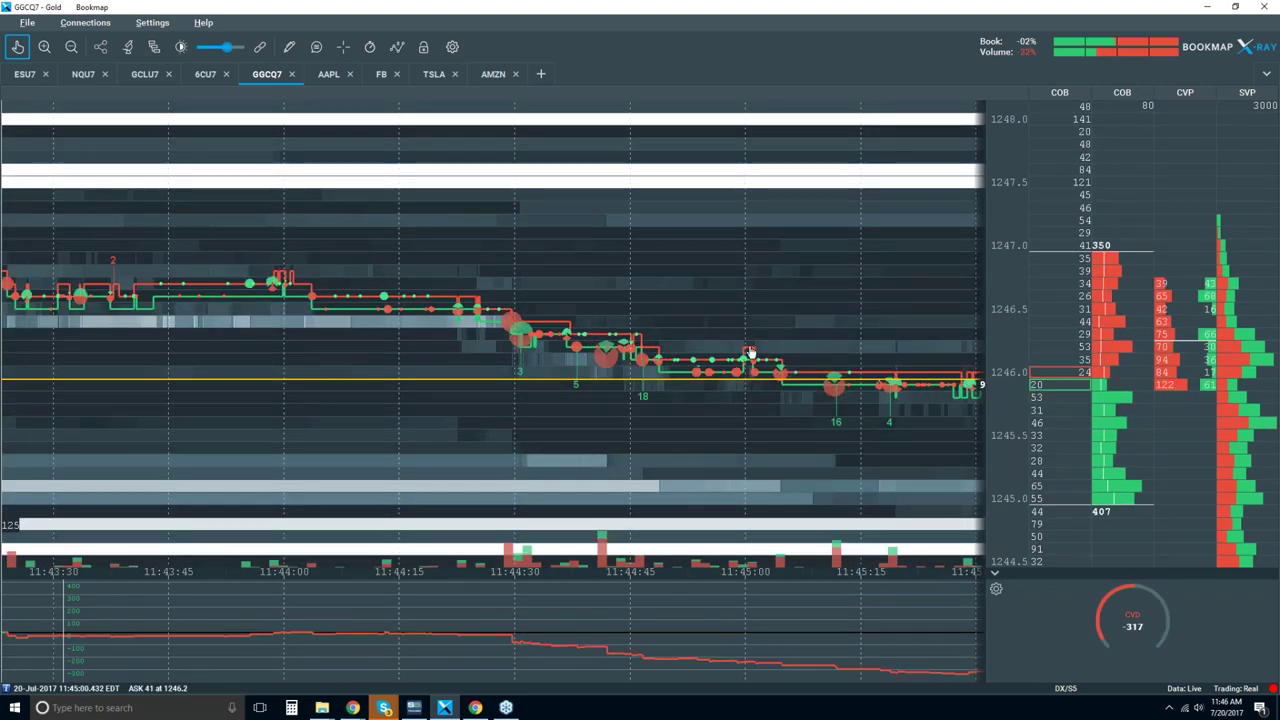
scroll(750, 352, "up", 1)
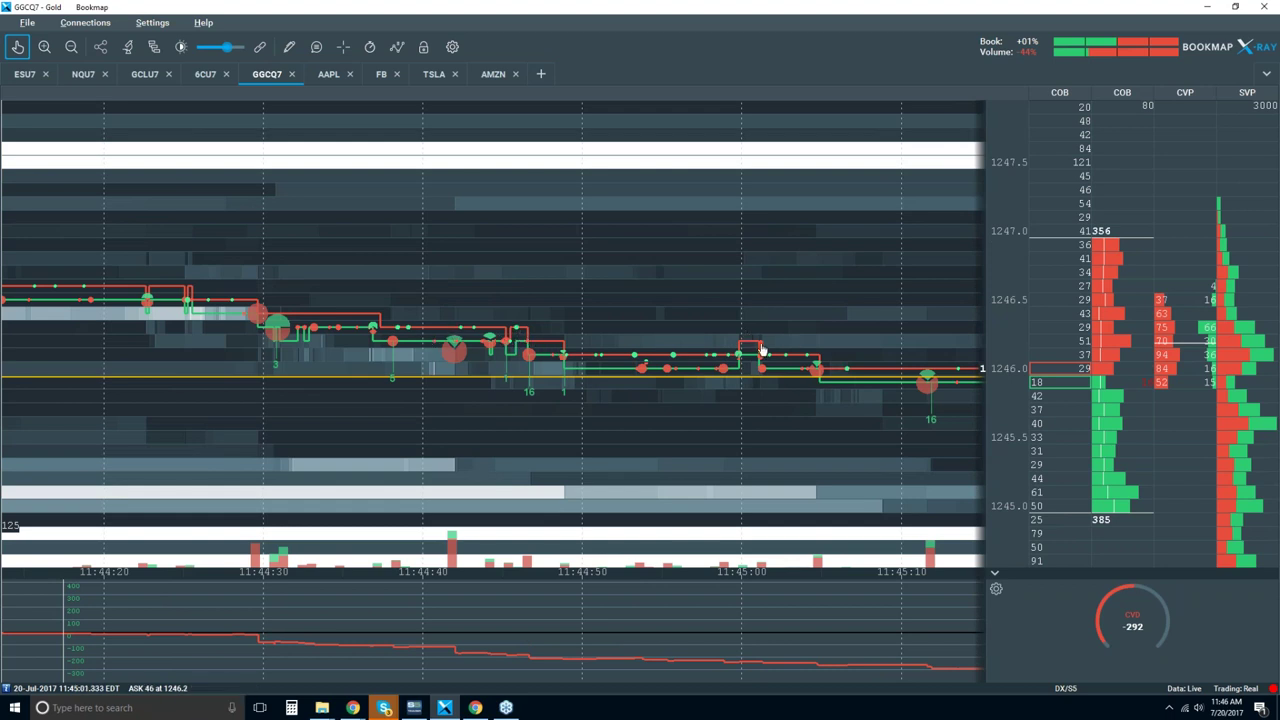
scroll(757, 347, "down", 10)
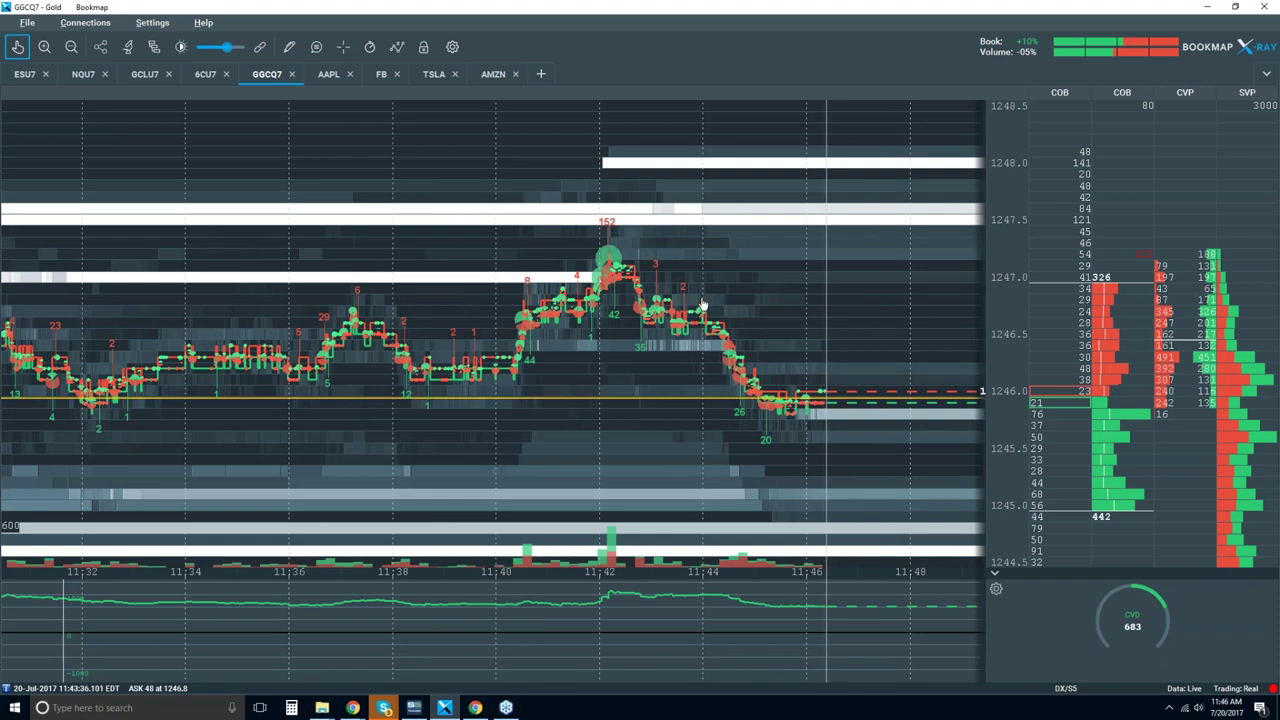
- Compare the lower highs between 11:42 and 11:45 with the wider gold price action since 11:05
scroll(737, 294, "up", 6)
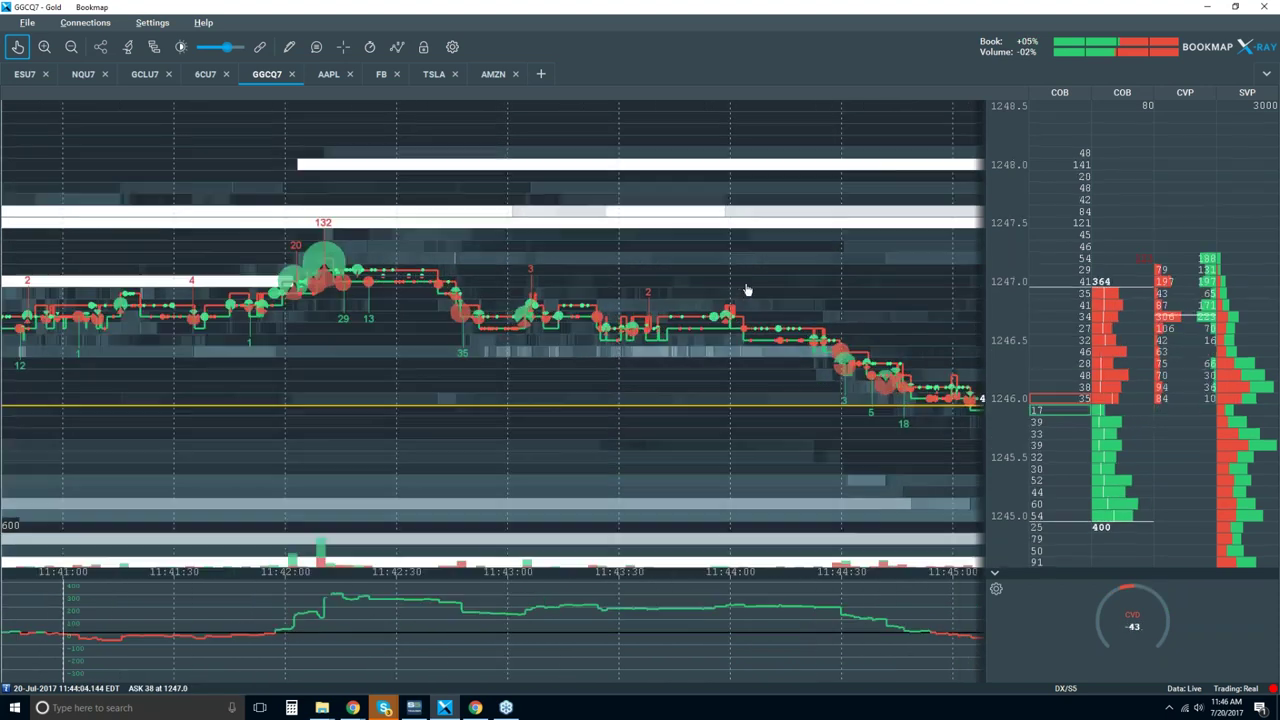
scroll(741, 293, "down", 6)
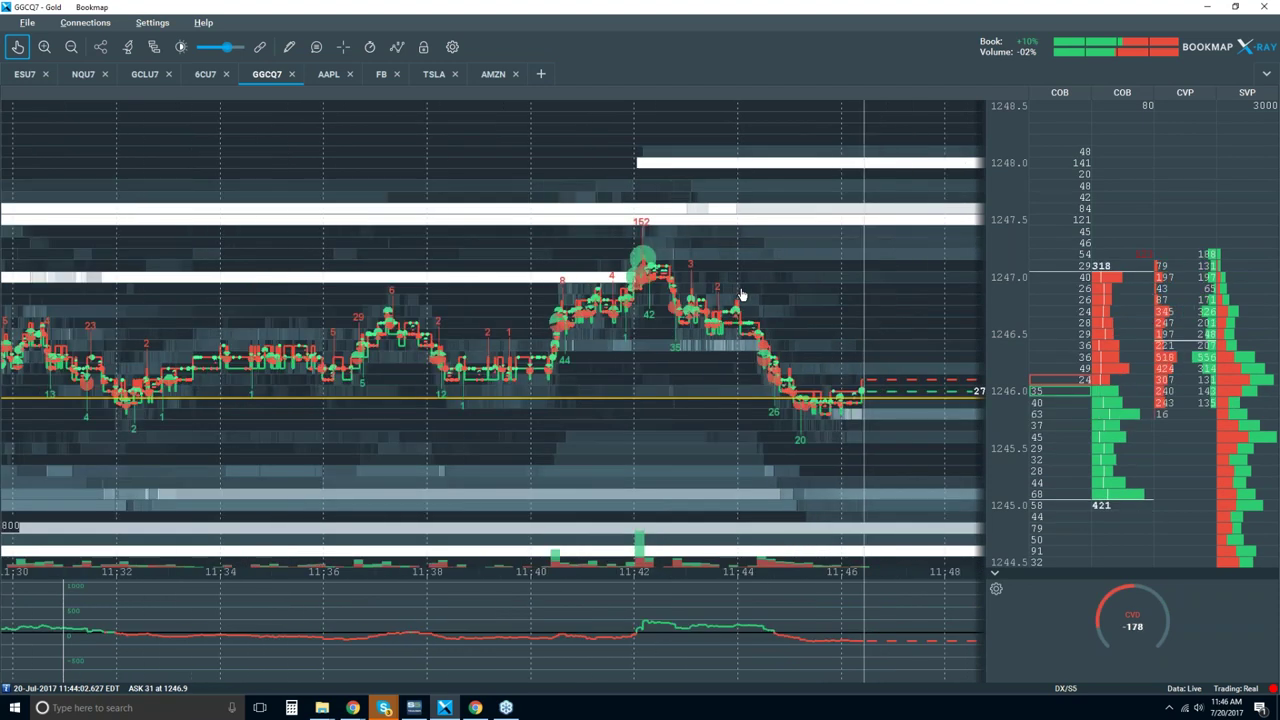
scroll(741, 294, "down", 5)
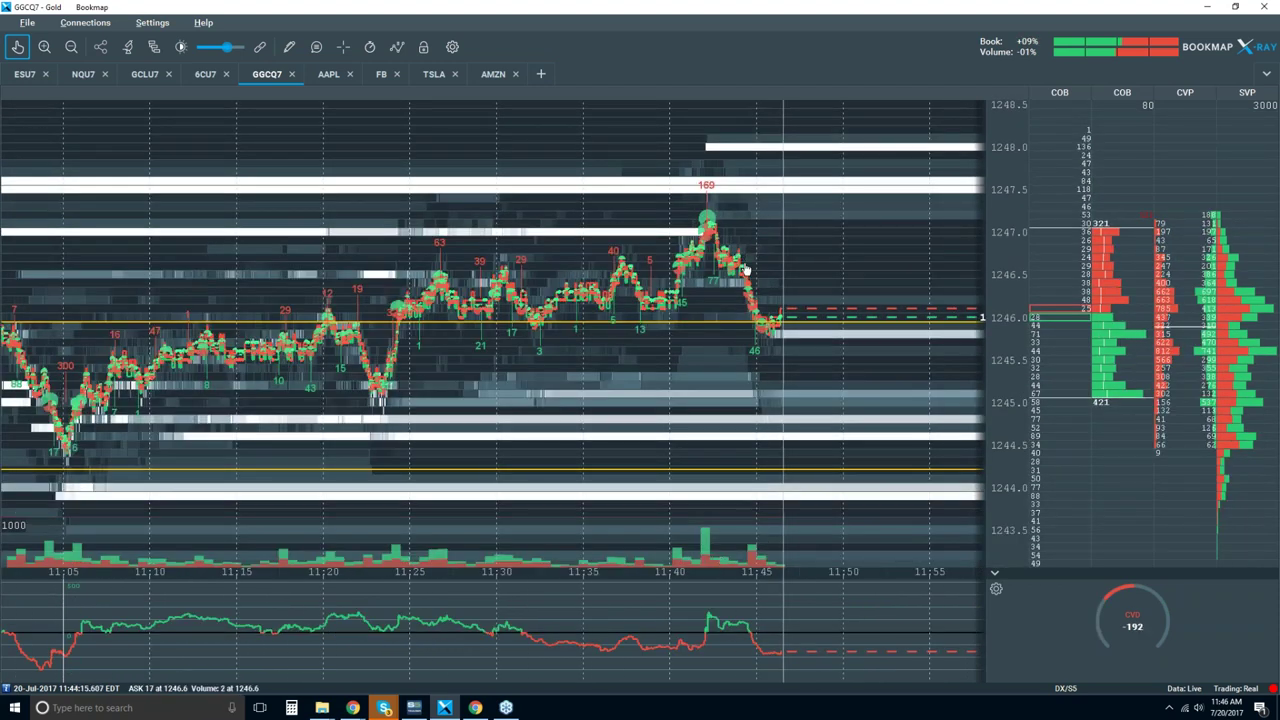
scroll(730, 248, "up", 6)
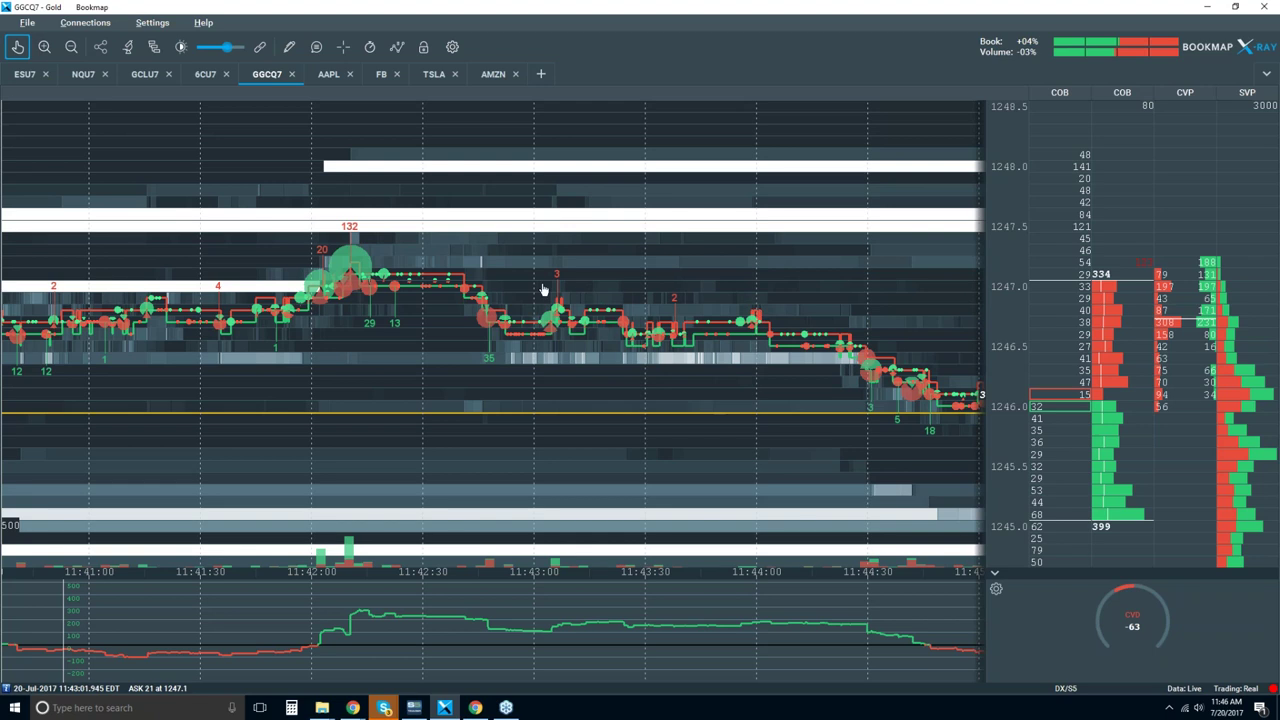
- Inspect the bid liquidity band at 1246.4 between 11:43 and 11:44:30, including the point where price breaks through it
scroll(565, 290, "up", 3)
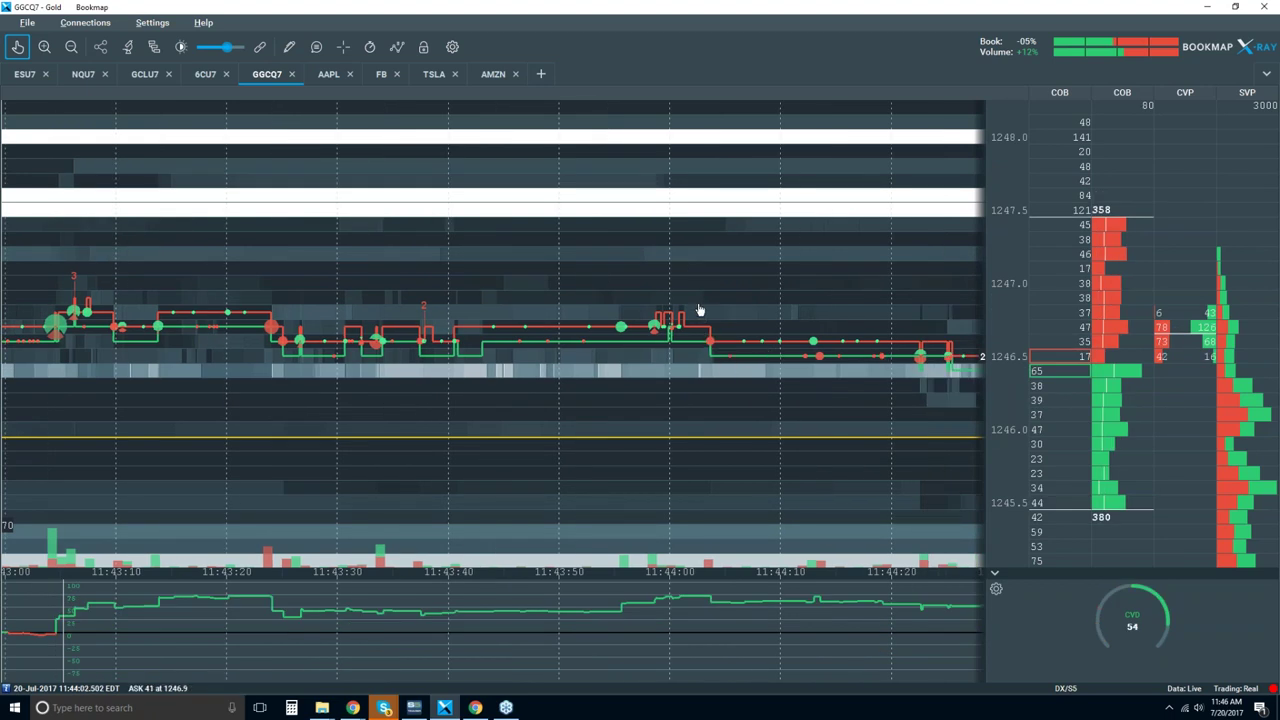
scroll(700, 310, "down", 2)
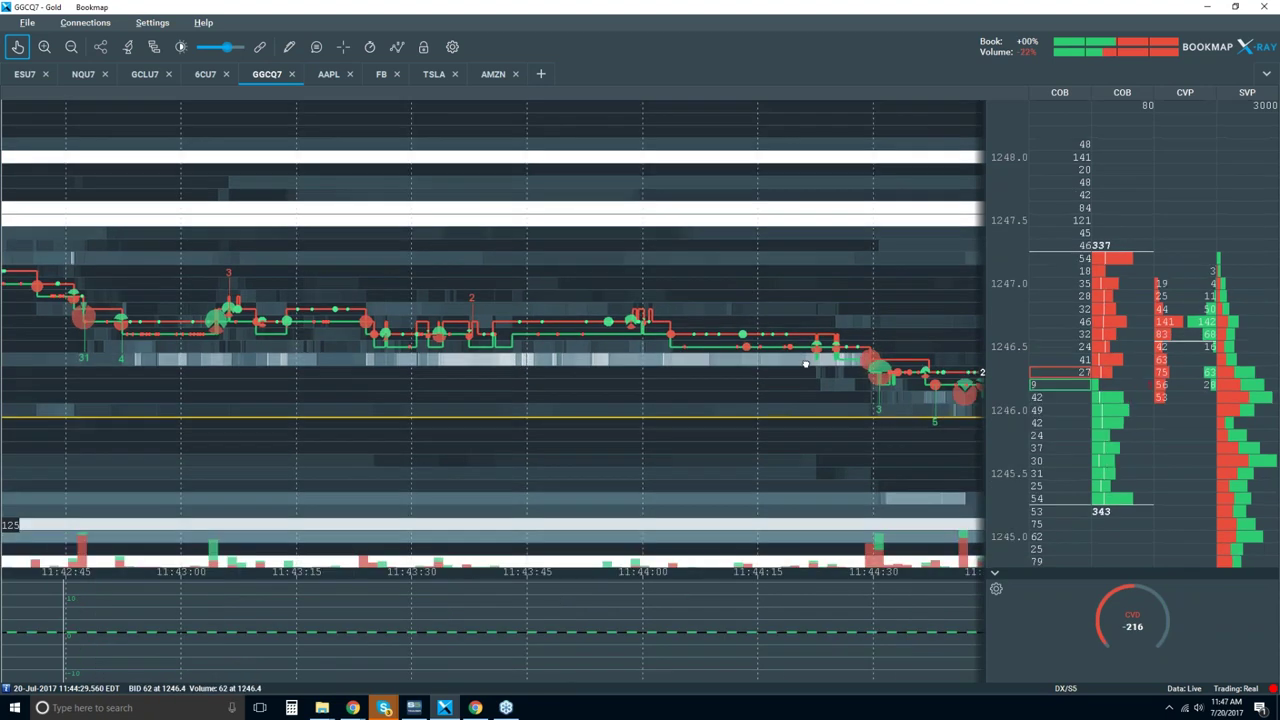
scroll(745, 361, "down", 5)
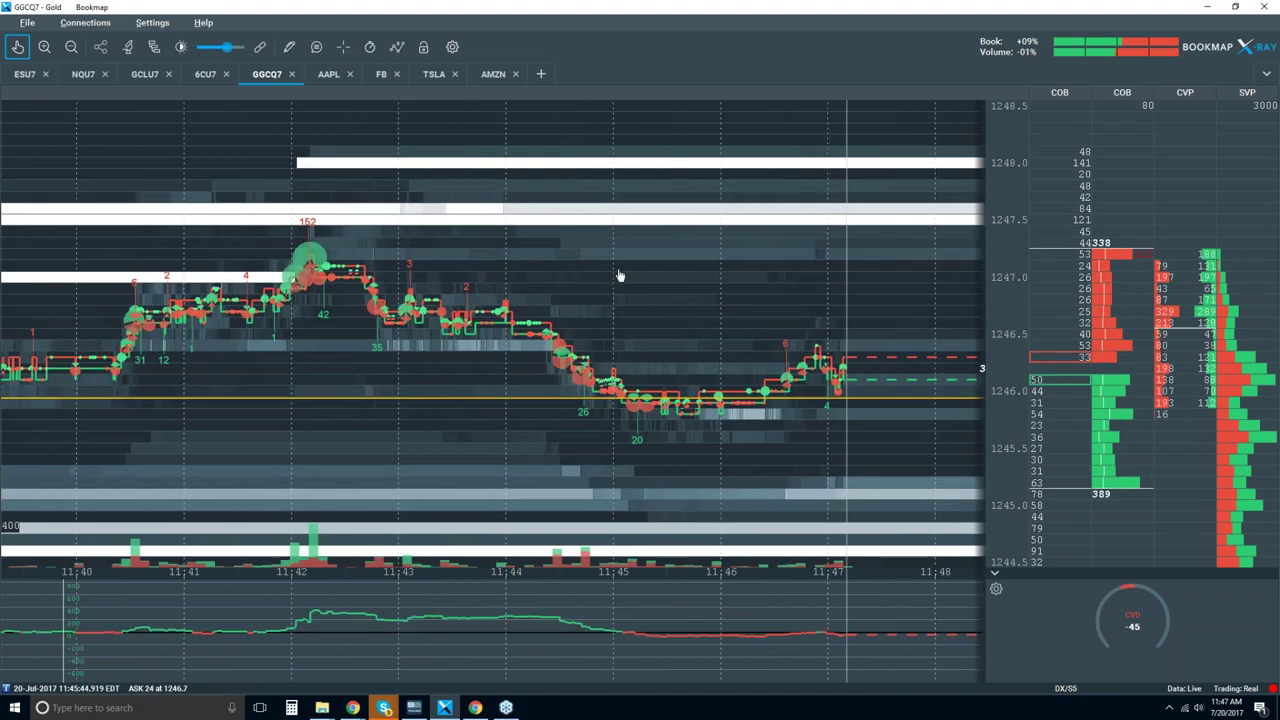
- Return to the live gold price and compare the rebound after 11:46 with the 11:42 high and the ask liquidity above it
left_click_drag(614, 372, 651, 372)
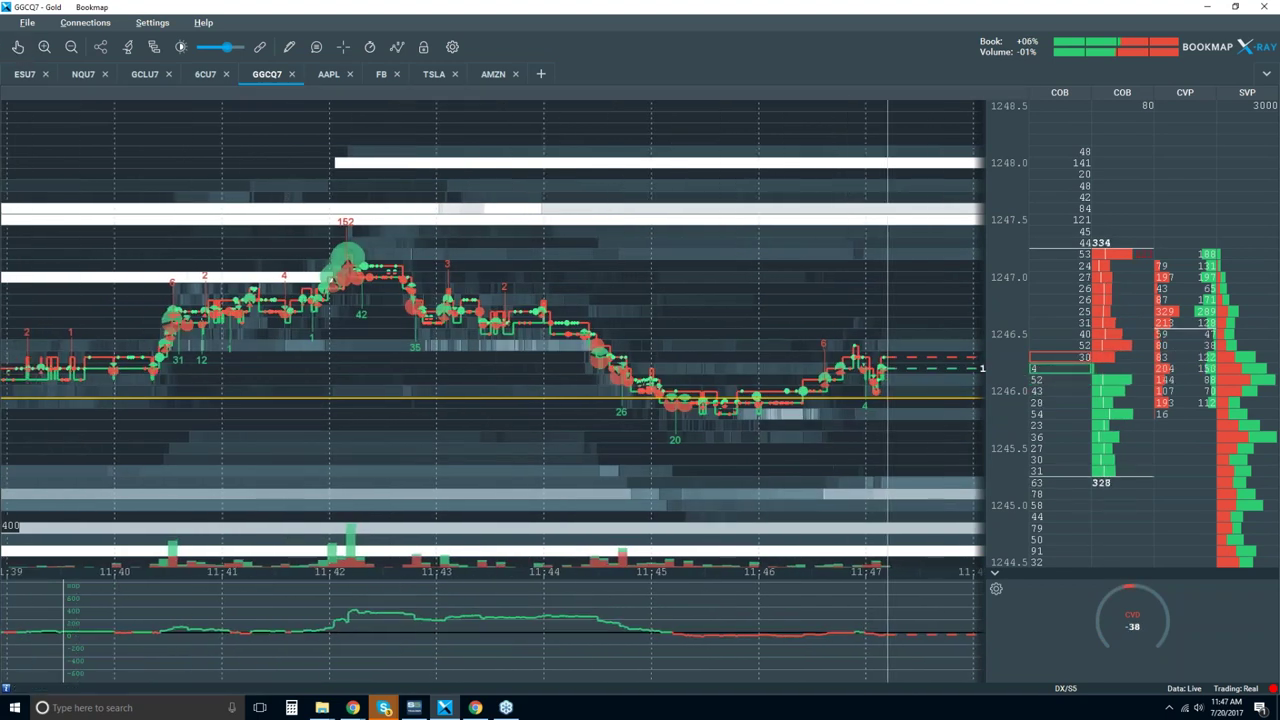
scroll(723, 268, "down", 3)
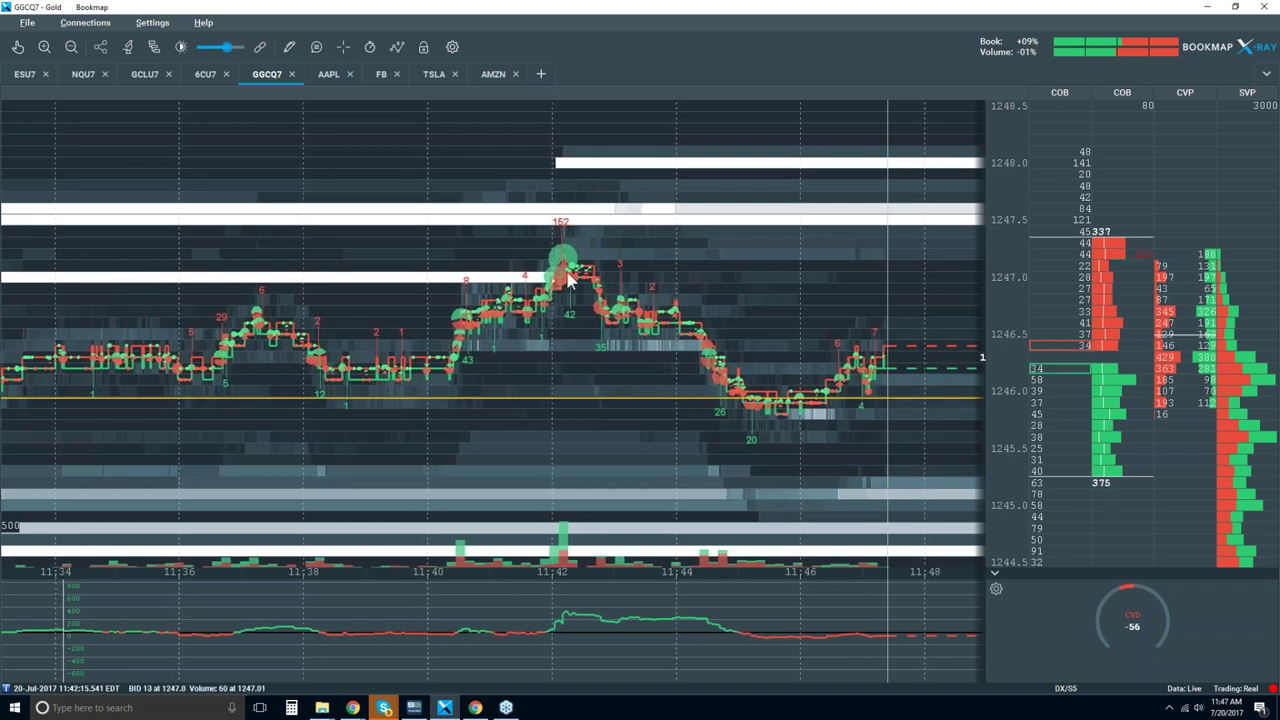
scroll(528, 245, "up", 1)
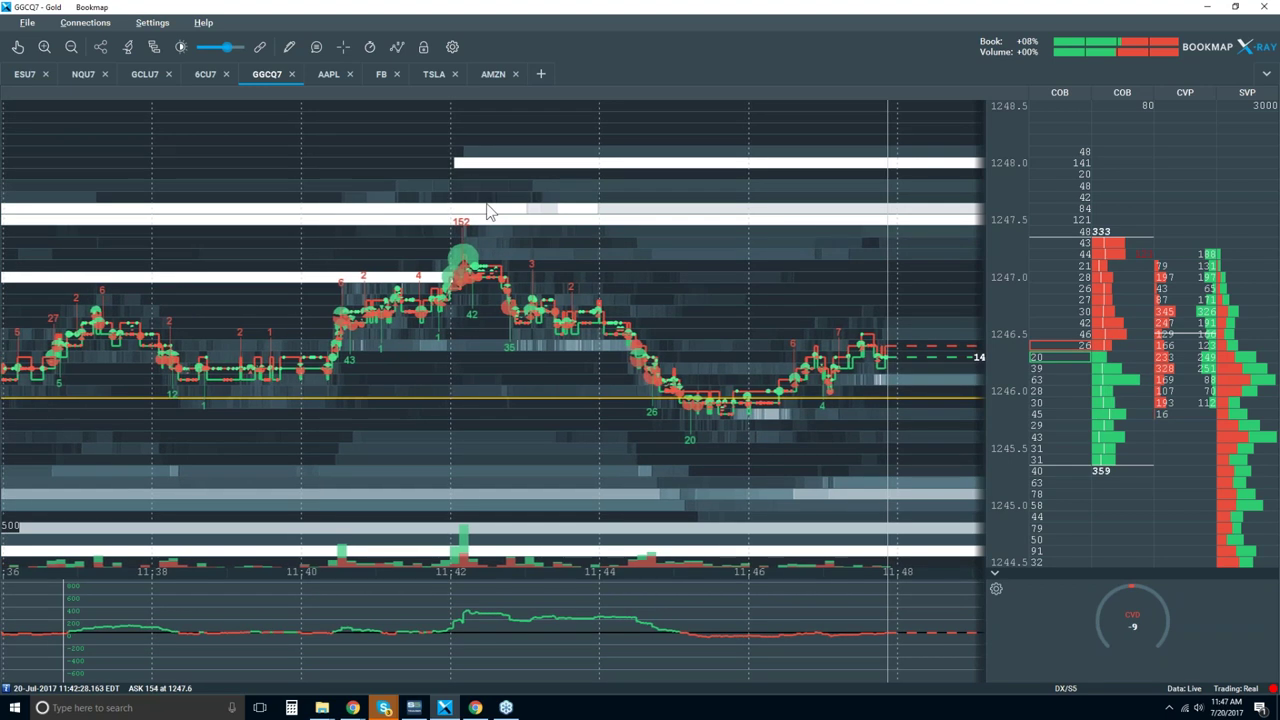
- Review the gold swings and liquidity bands between 1244.0 and 1248.0 from about 11:10 to the live price
scroll(492, 290, "down", 3)
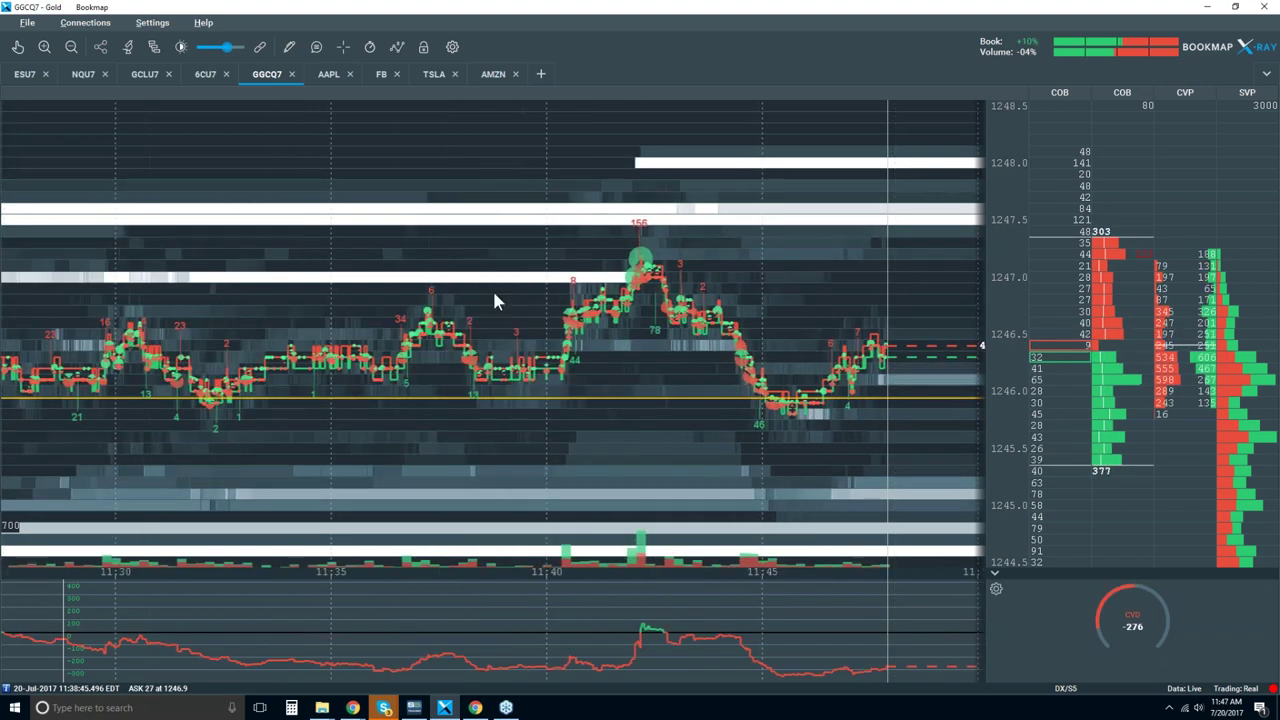
scroll(494, 294, "down", 2)
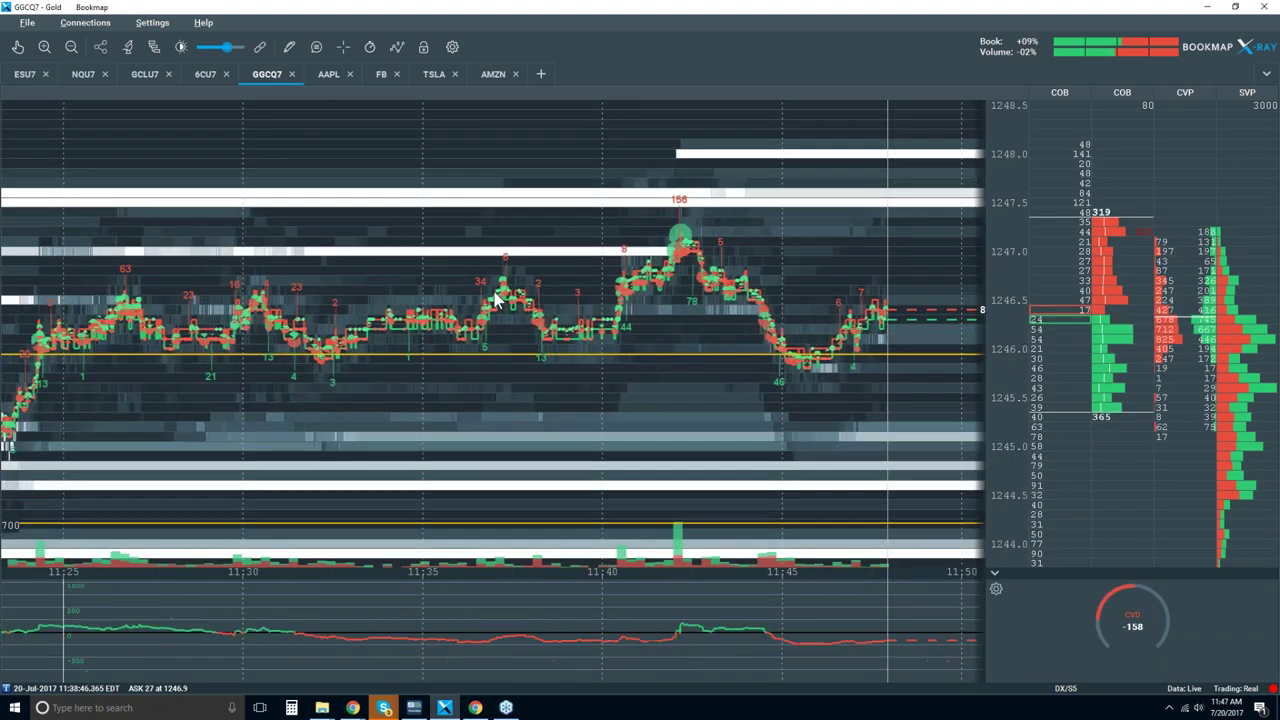
scroll(558, 270, "down", 2)
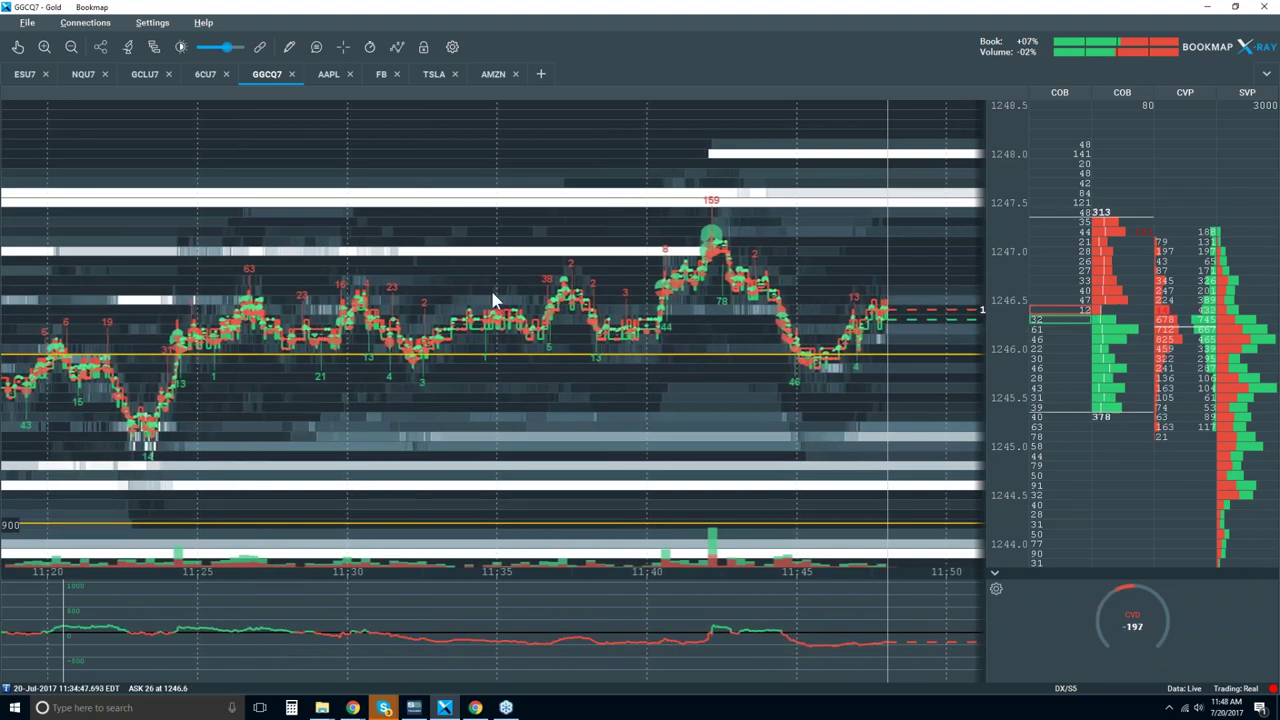
scroll(491, 297, "down", 1)
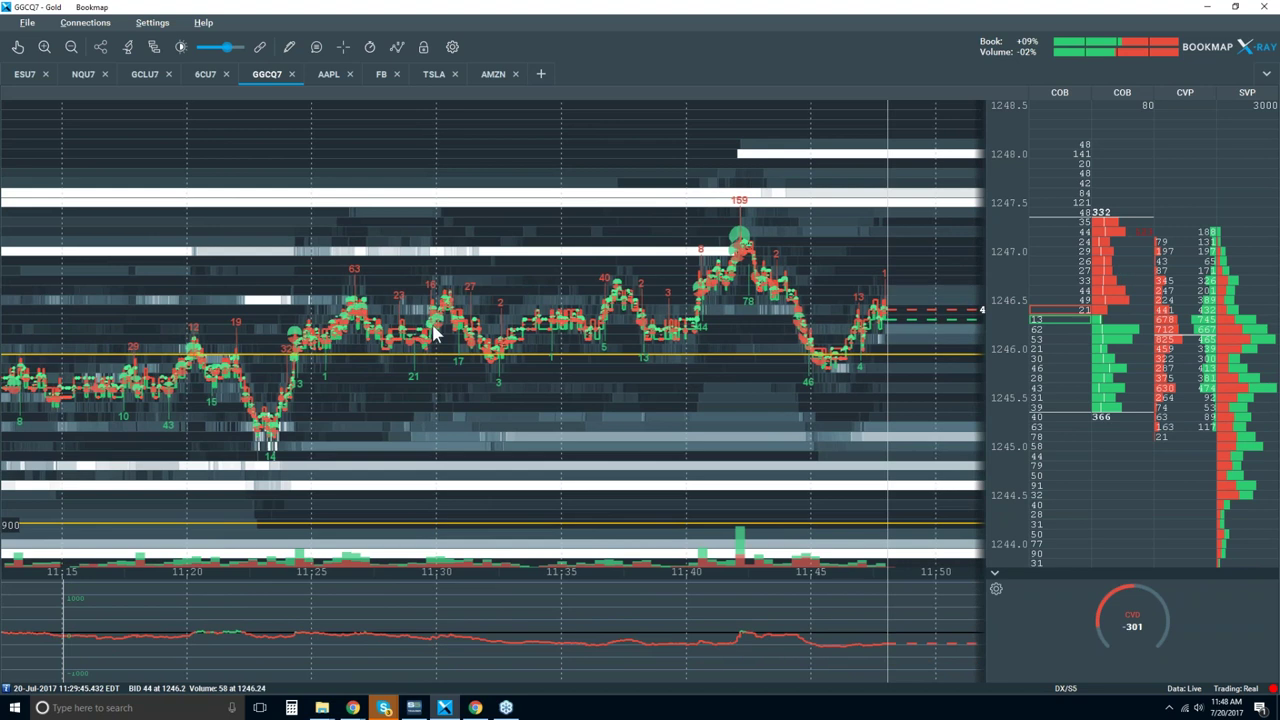
scroll(433, 328, "down", 1)
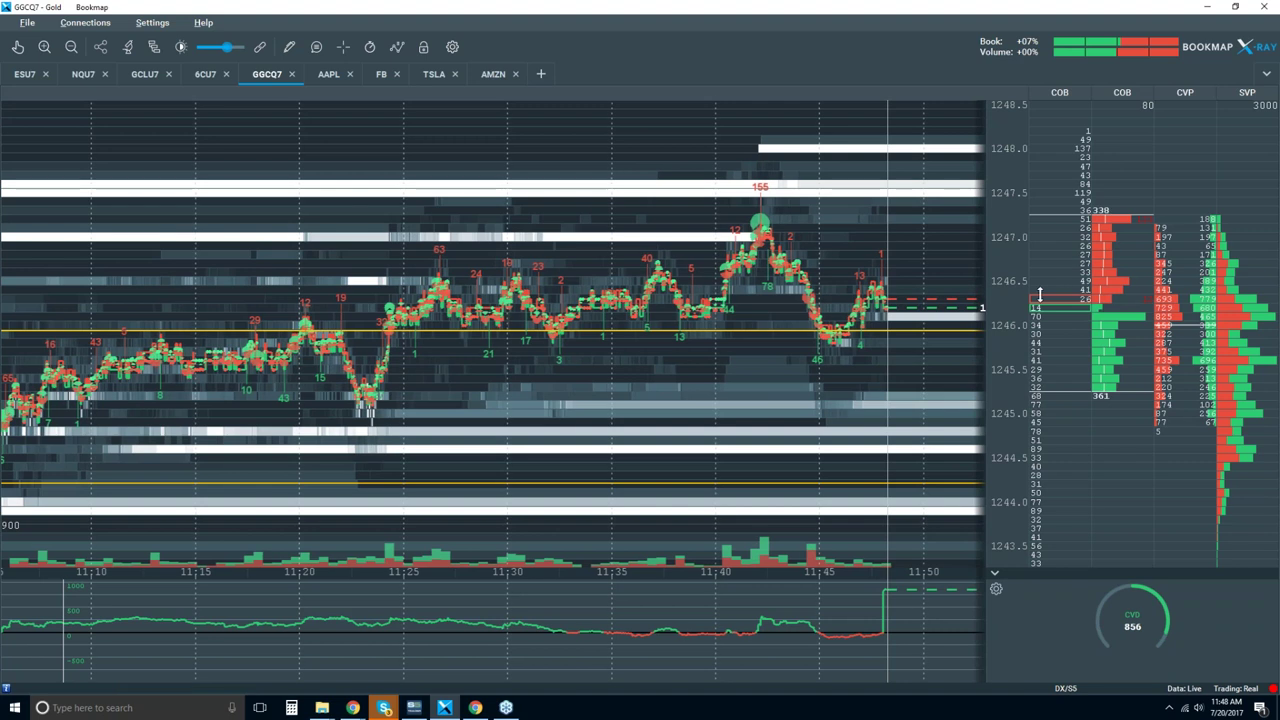
- Check the E-Mini S&P chart (ESU7), and return to the gold chart (GGCQ7) to examine the action from 11:25 to 11:50
left_click(24, 76)
scroll(480, 310, "down", 1)
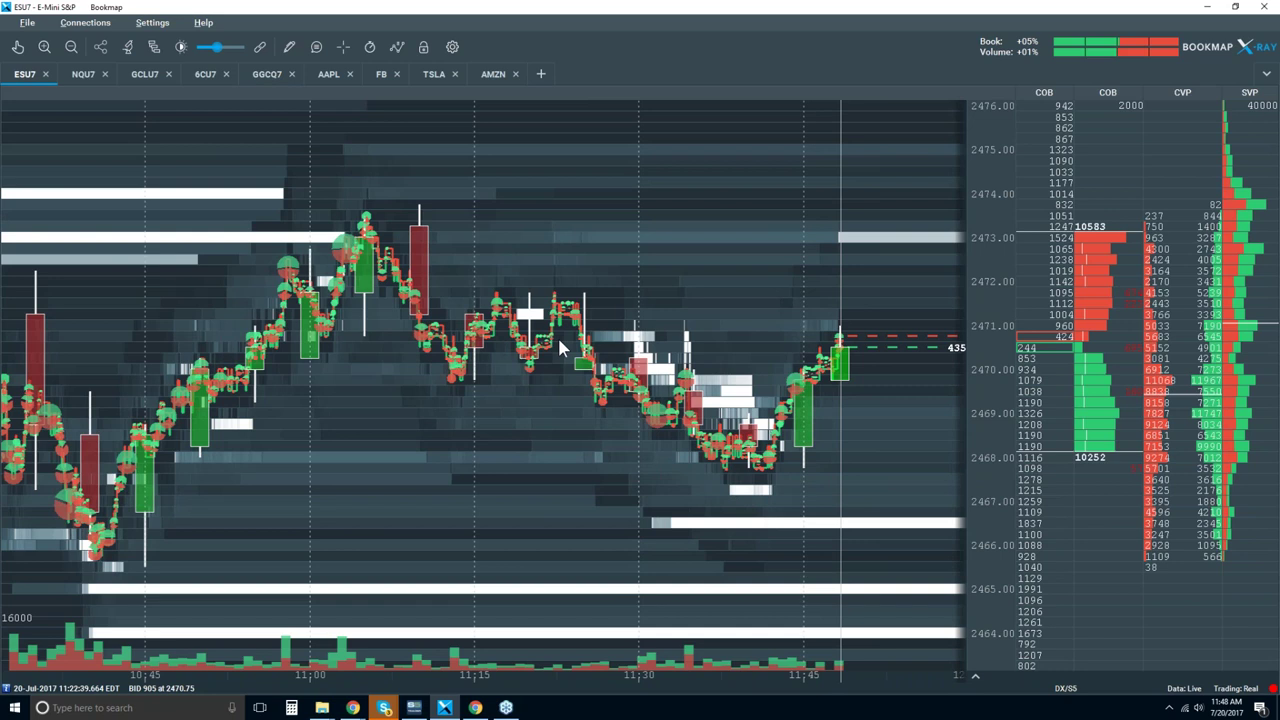
left_click(268, 78)
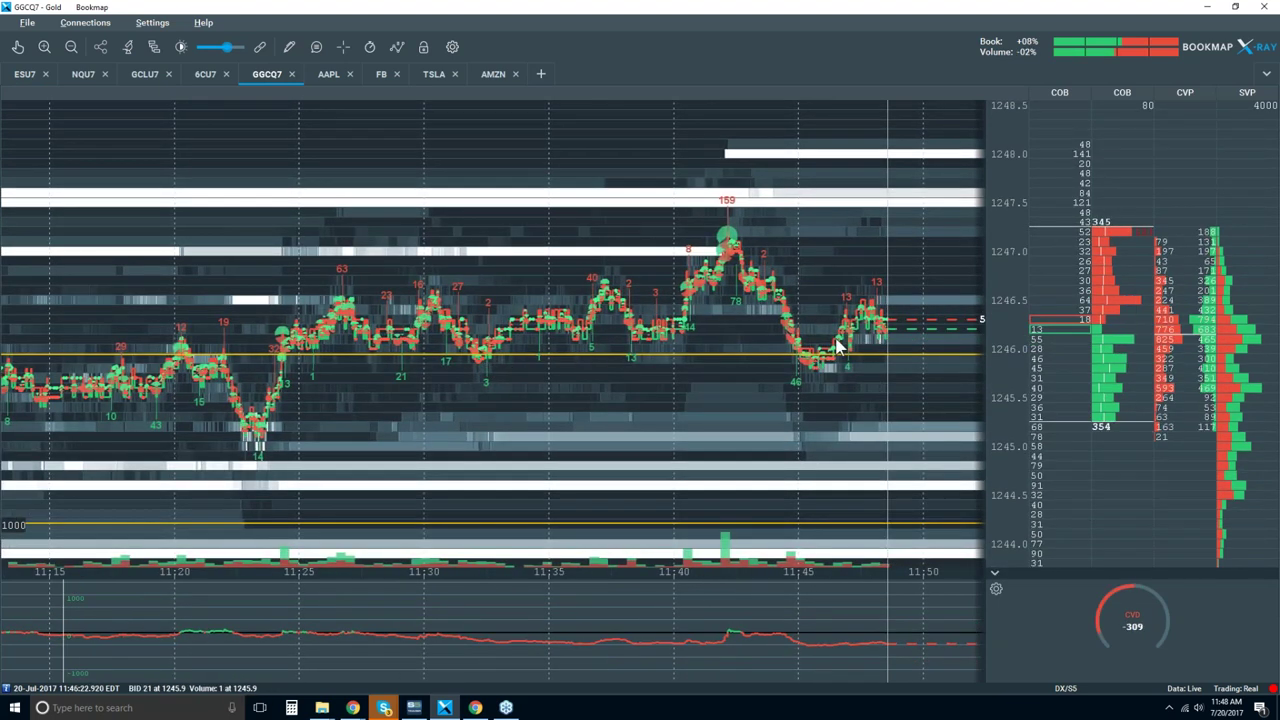
scroll(817, 368, "up", 2)
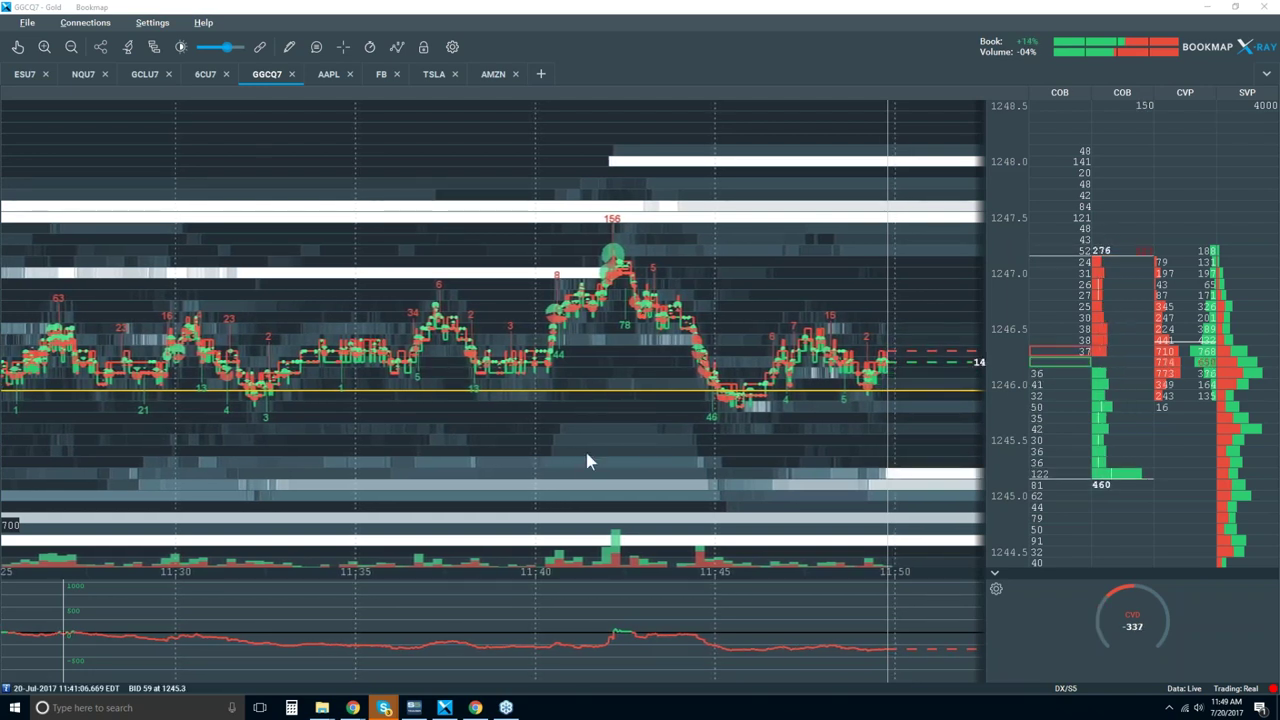
- Review the gold chart's swings and liquidity bands across a wider period, from the 10:45 high to the live price
scroll(341, 303, "down", 3)
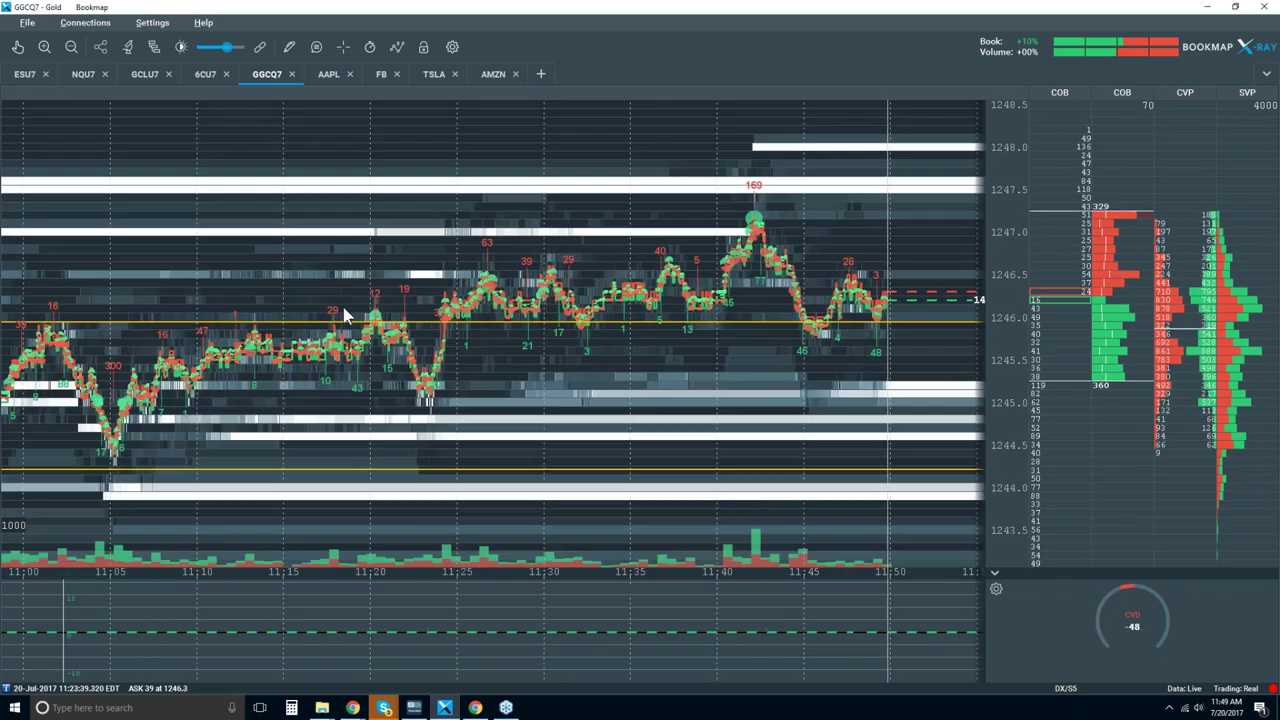
scroll(343, 314, "down", 3)
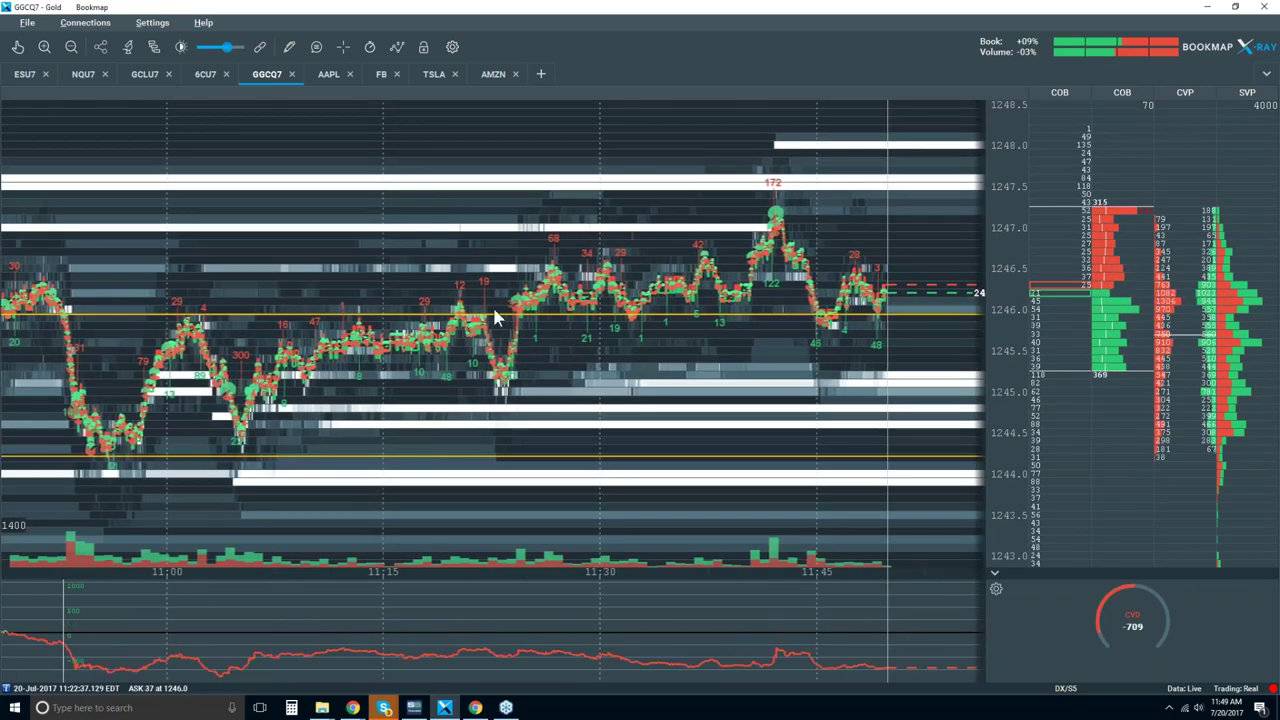
scroll(470, 314, "down", 1)
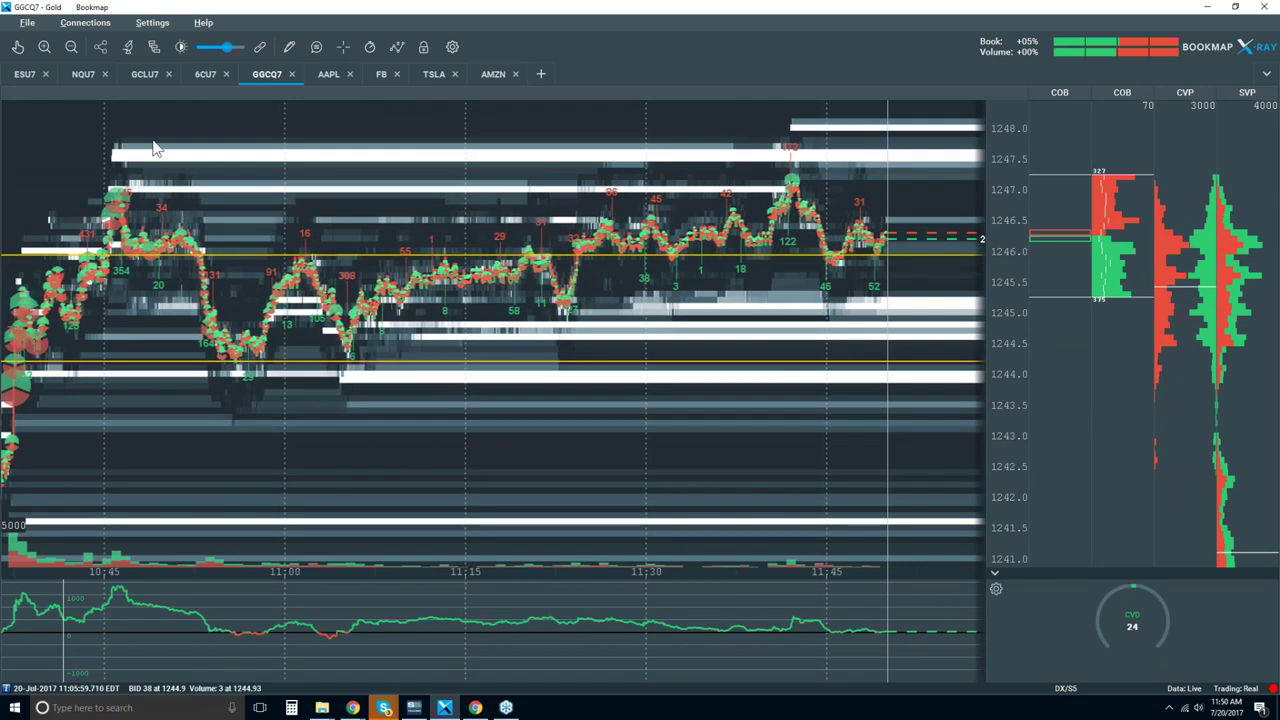
- Examine the volume dots and bid liquidity around the 11:05 gold low, comparing the close-up with the surrounding swings
left_click(18, 47)
scroll(347, 359, "up", 6)
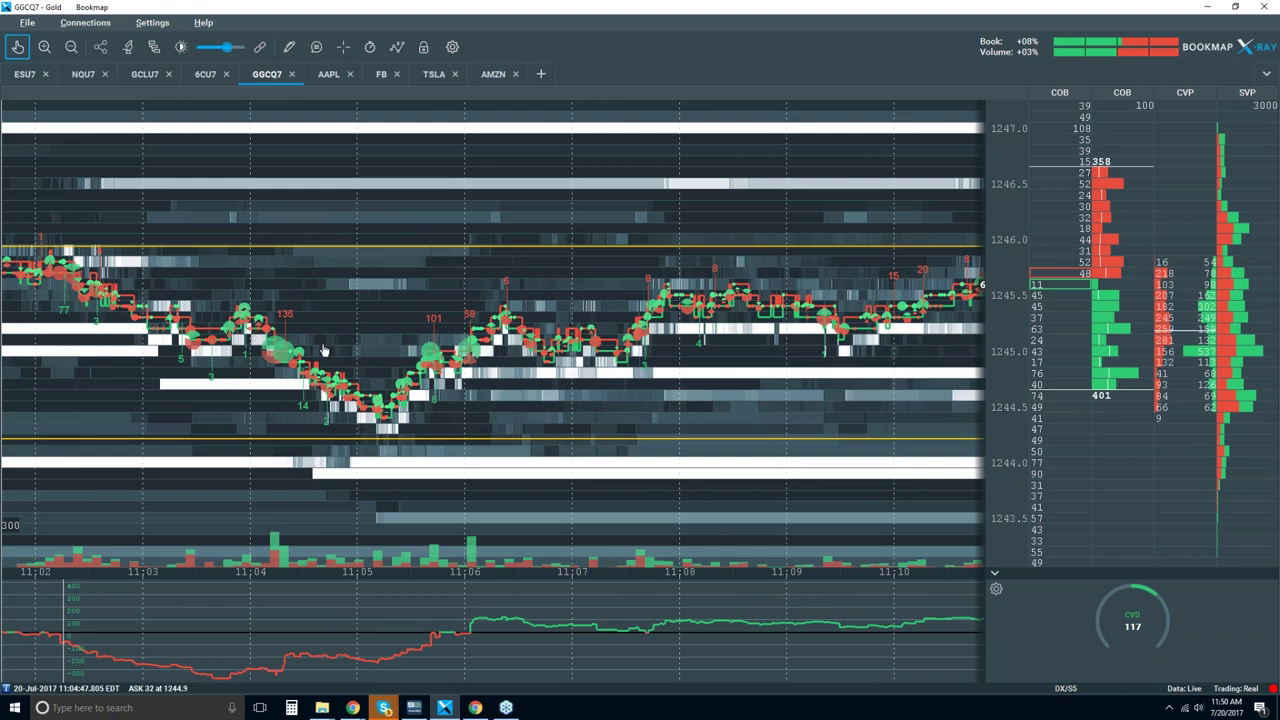
scroll(400, 355, "down", 3)
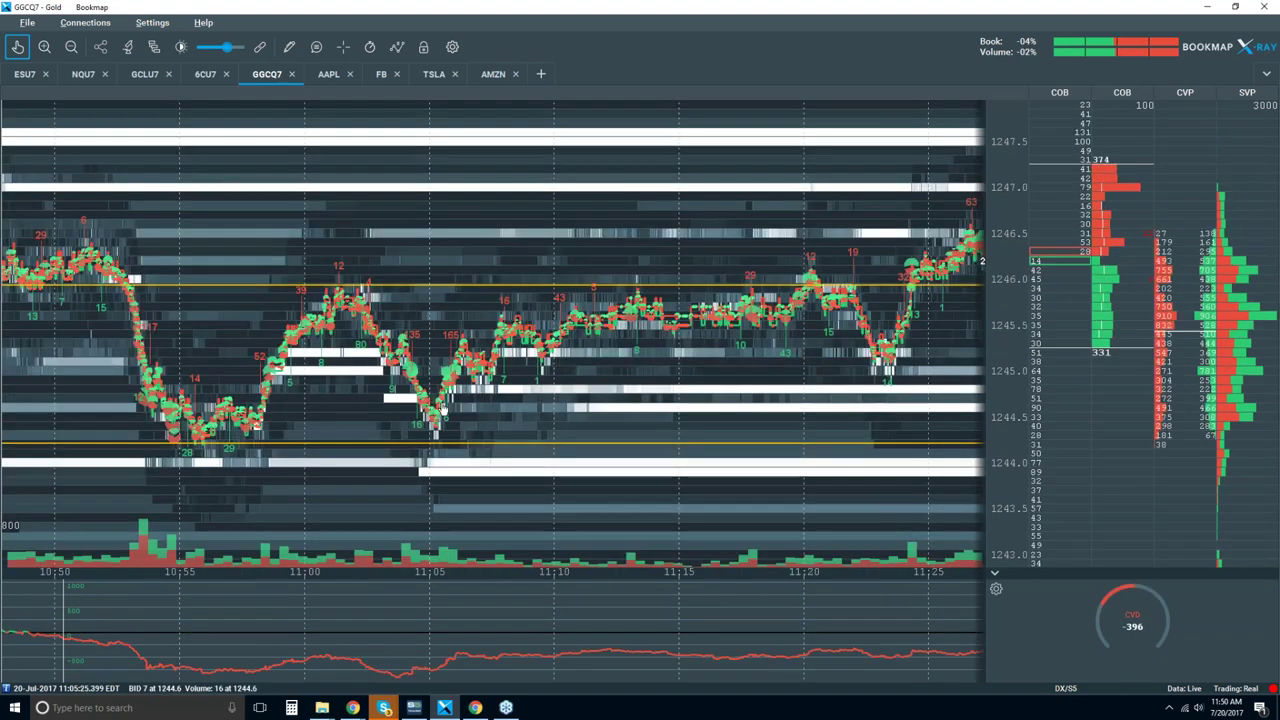
scroll(396, 383, "up", 1)
scroll(396, 383, "up", 1)
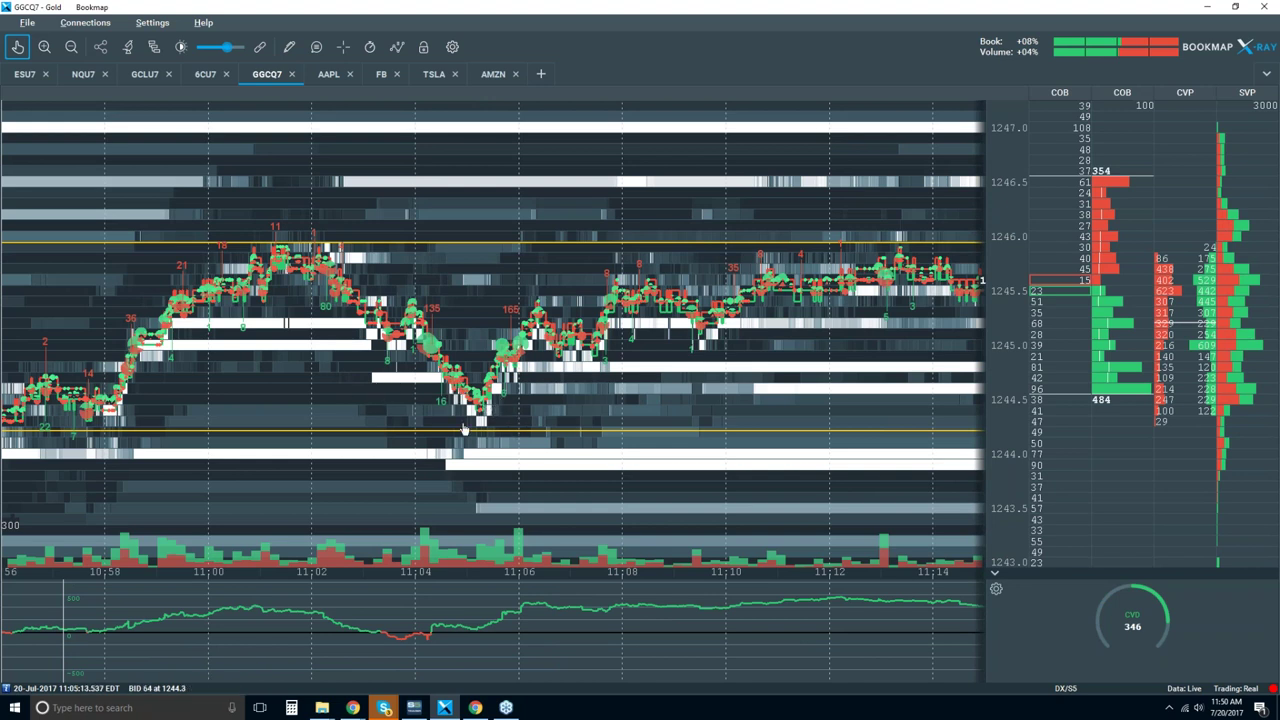
scroll(491, 392, "up", 4)
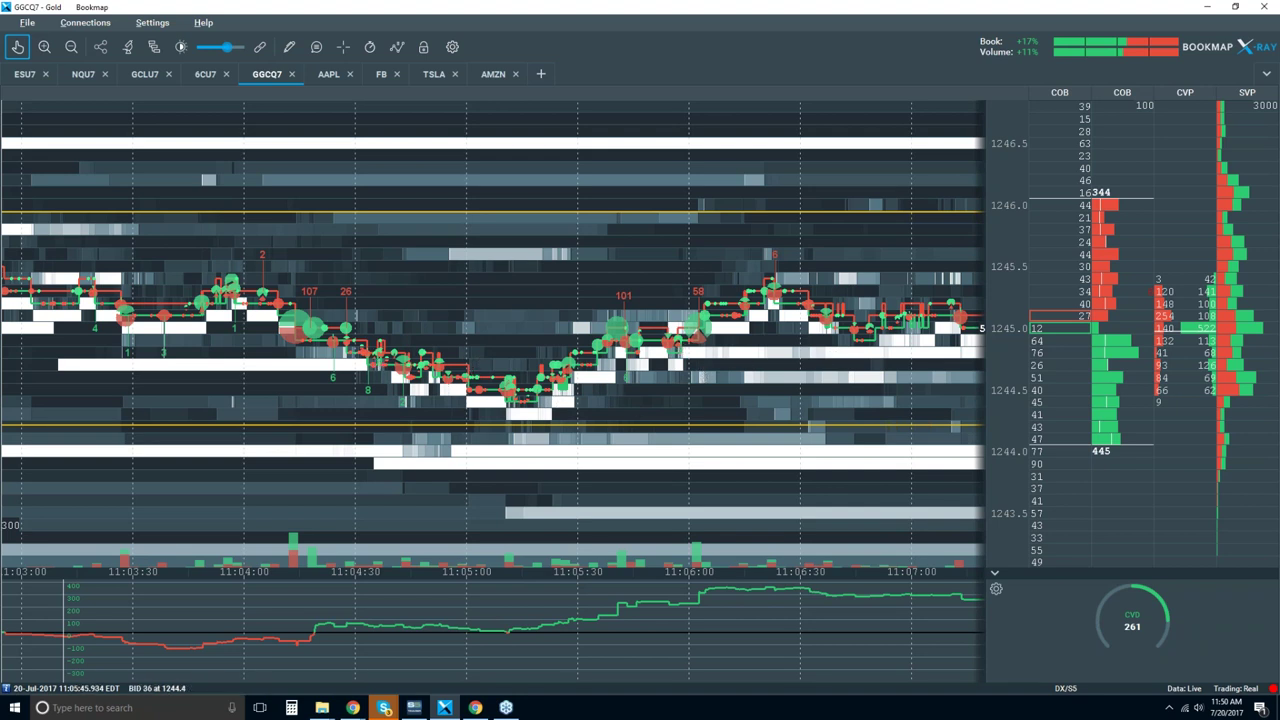
scroll(640, 408, "down", 3)
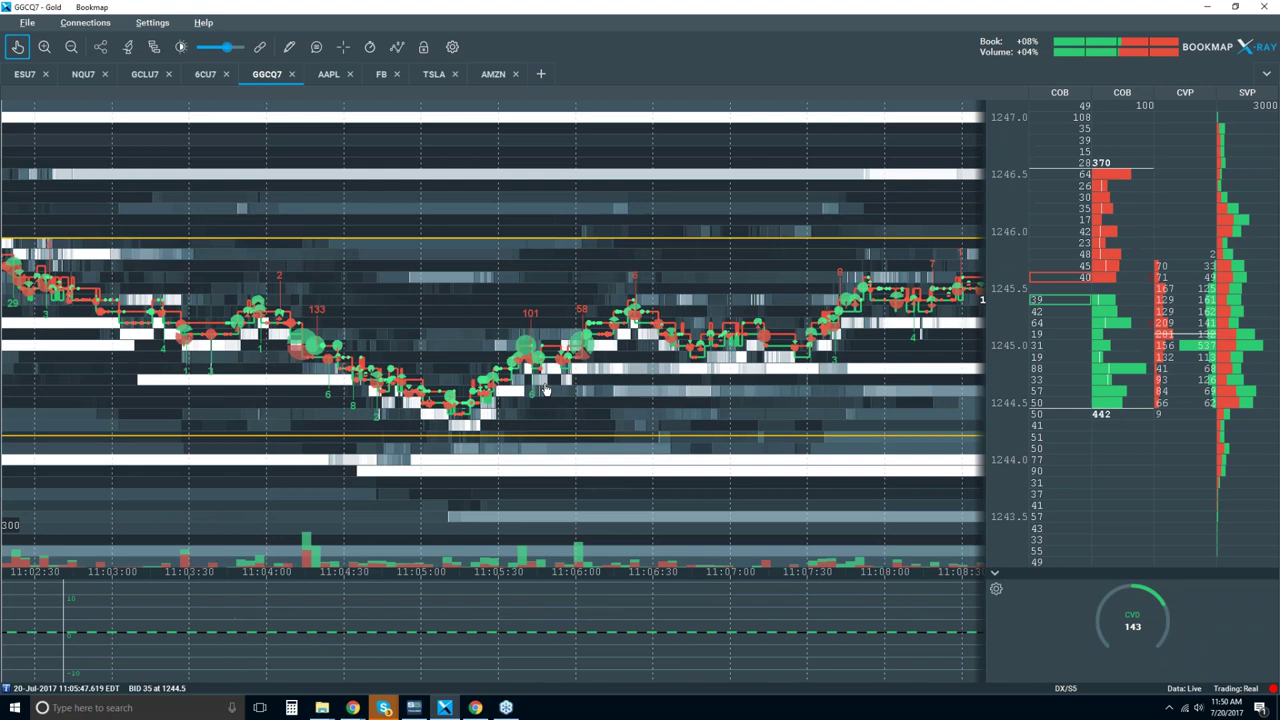
- Trace the gold rally back to before 10:30 and focus on the large volume dot at 10:37:30
scroll(545, 390, "down", 5)
scroll(545, 390, "down", 3)
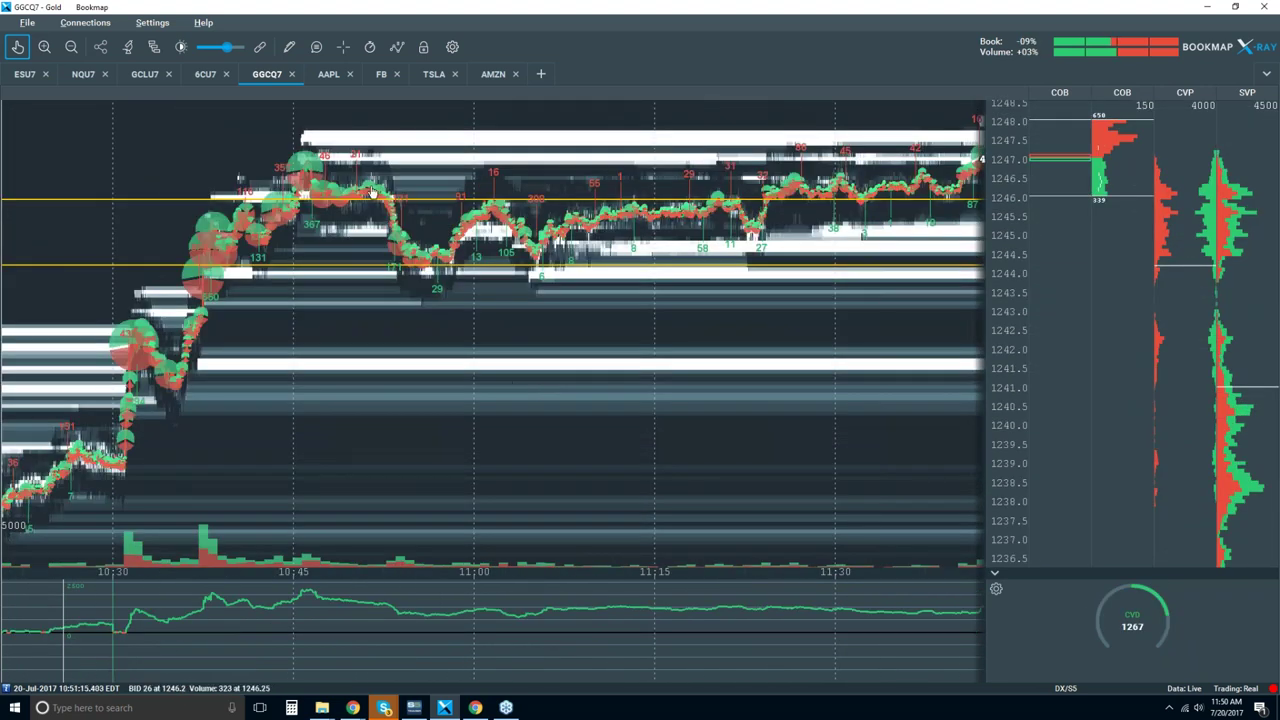
left_click_drag(232, 335, 500, 327)
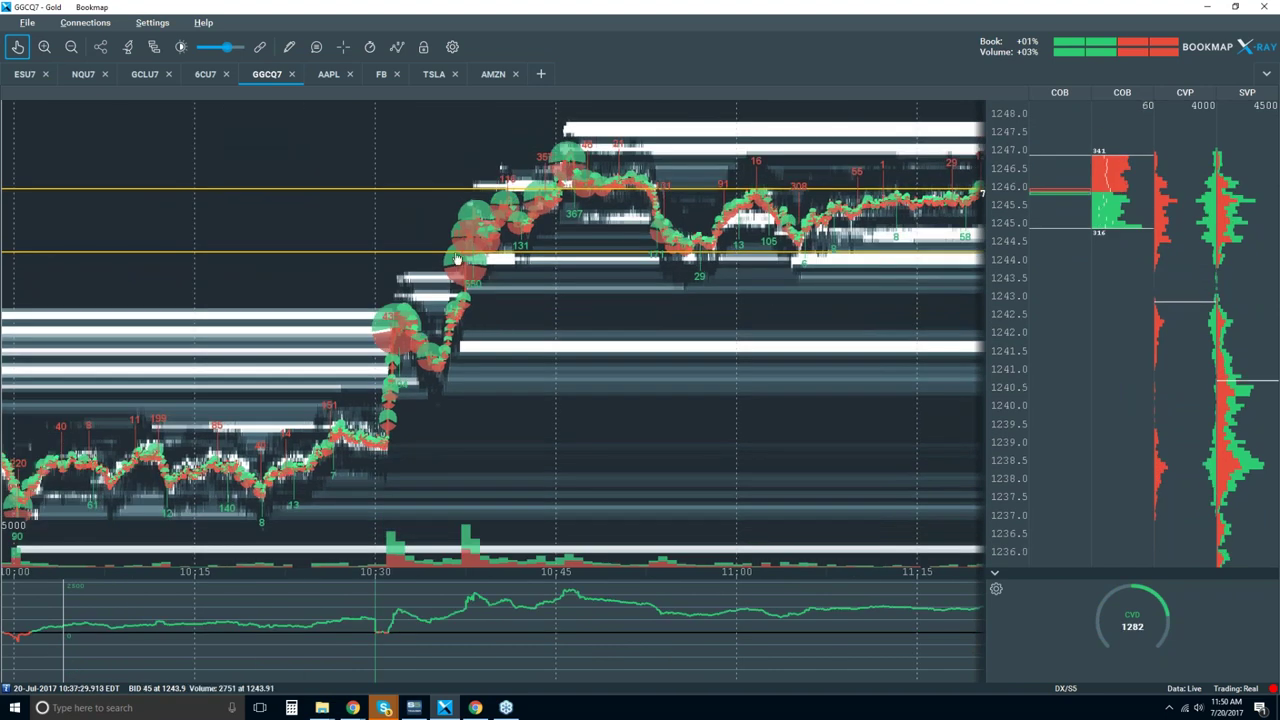
scroll(490, 278, "up", 10)
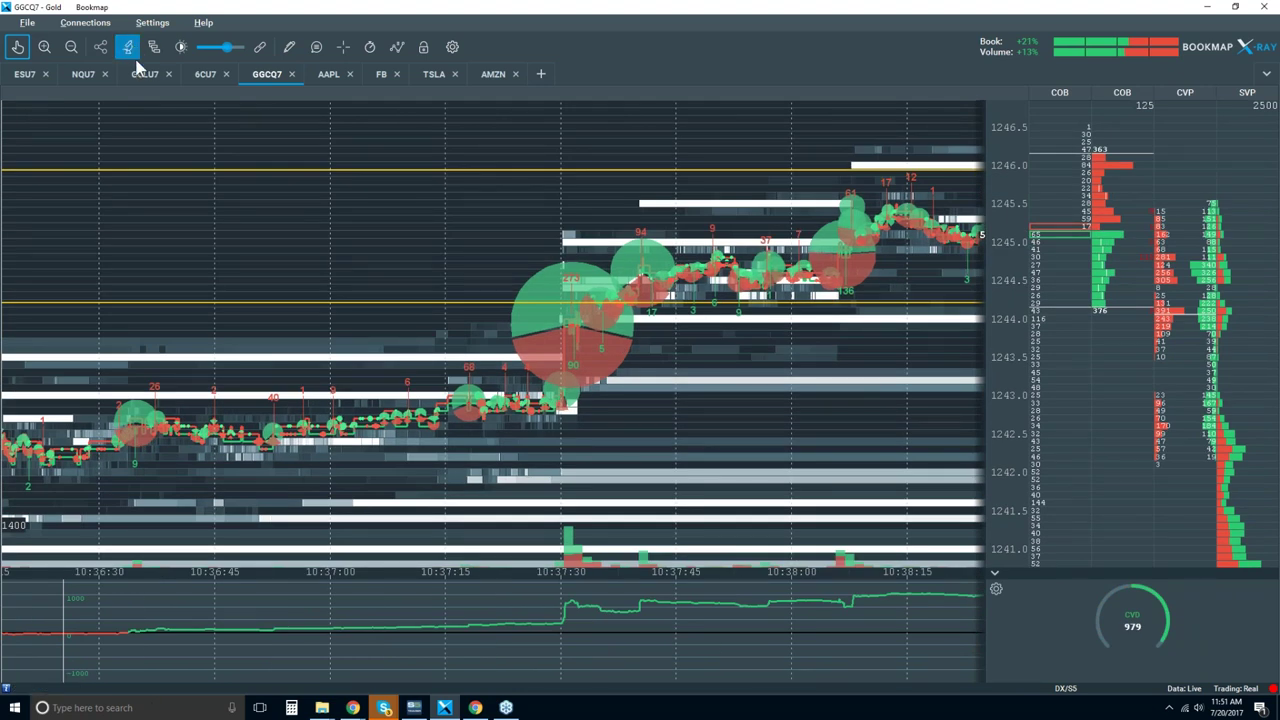
- Restore the gold chart's Volume Dots study to its default settings and close the studies configuration
left_click(130, 50)
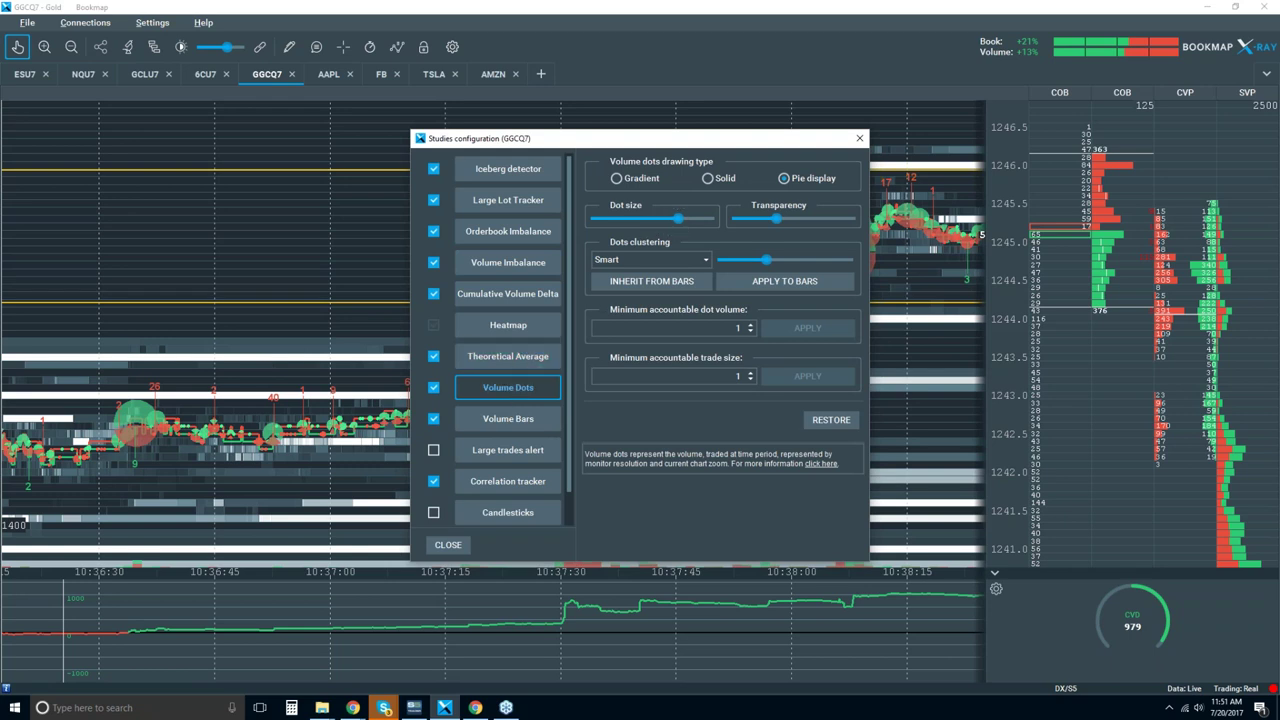
left_click(844, 424)
left_click(860, 139)
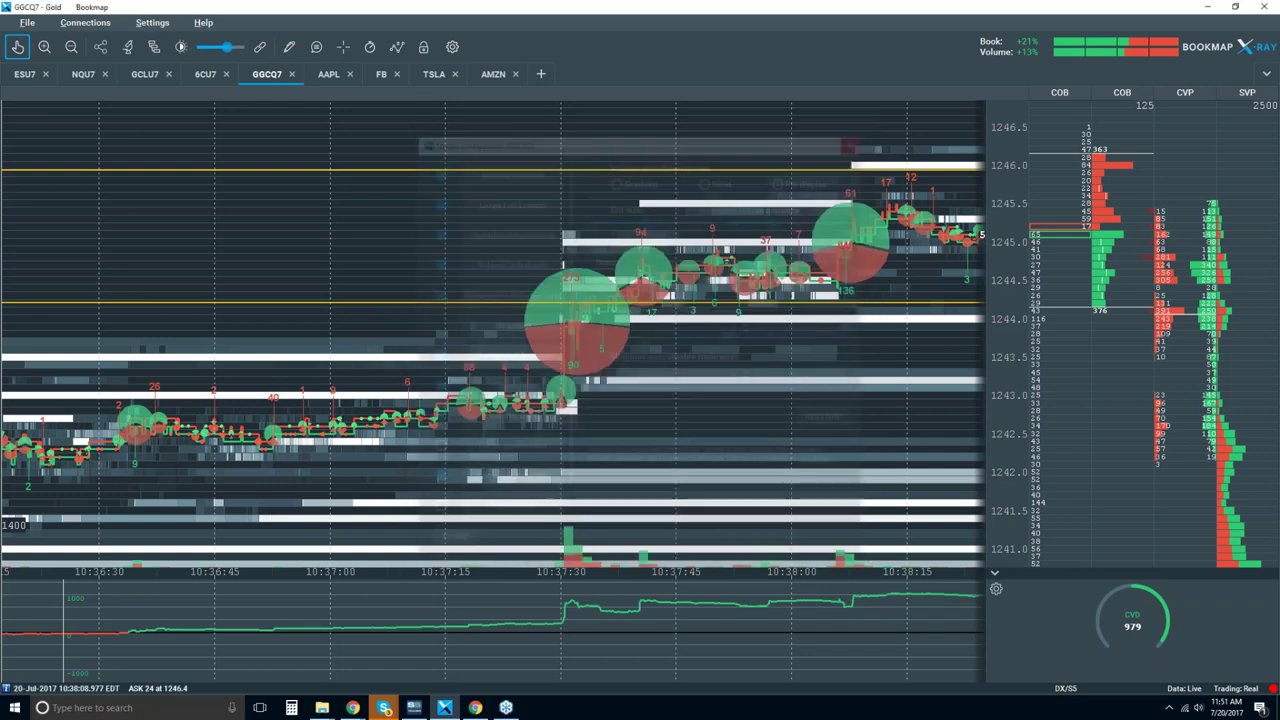
- Inspect the 10:37:30 price jump from 1243.0 to 1244.0 second by second, and compare it with the trading around it
scroll(565, 318, "up", 2)
scroll(565, 318, "up", 4)
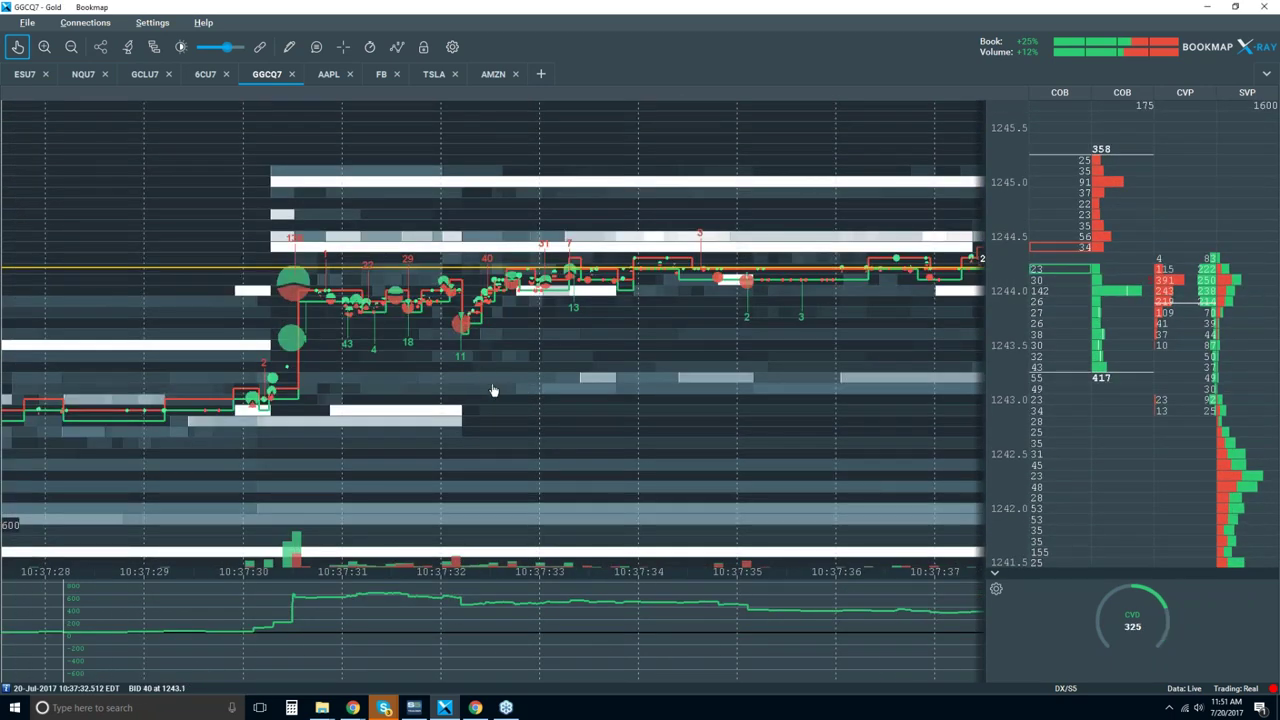
left_click_drag(432, 369, 512, 360)
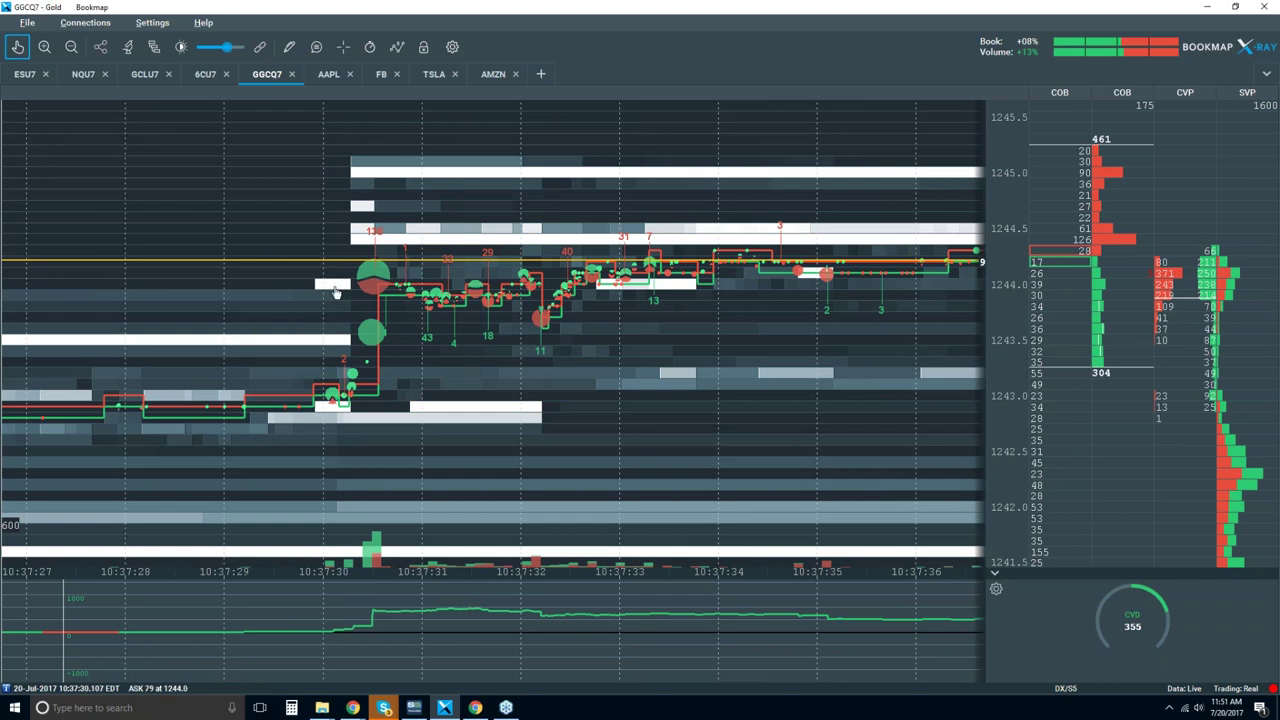
scroll(494, 329, "down", 4)
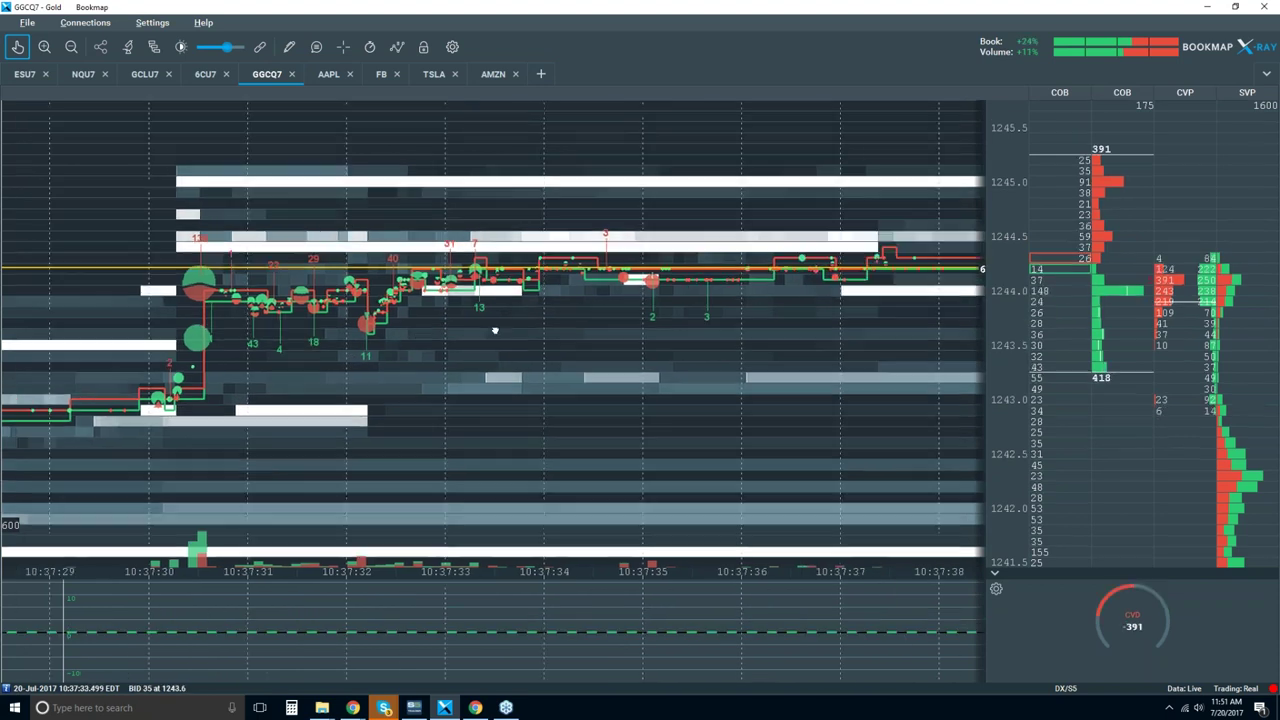
scroll(494, 336, "down", 2)
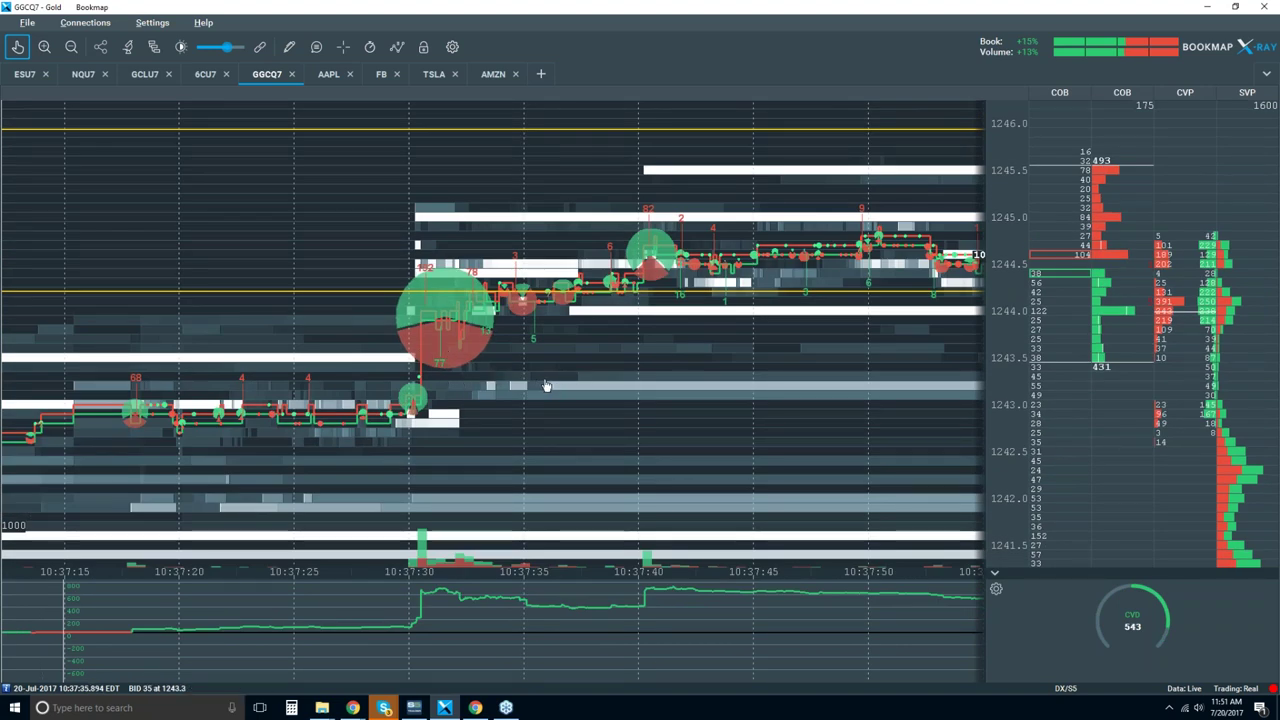
scroll(412, 360, "up", 2)
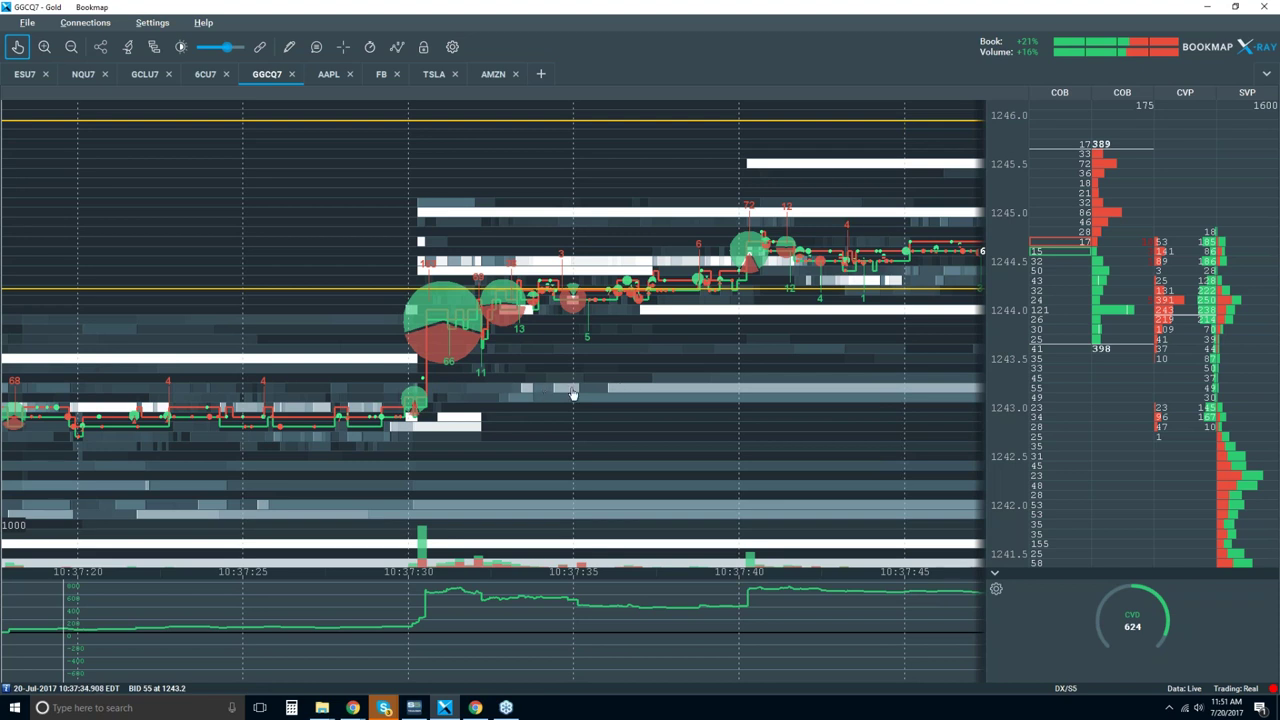
scroll(577, 394, "down", 5)
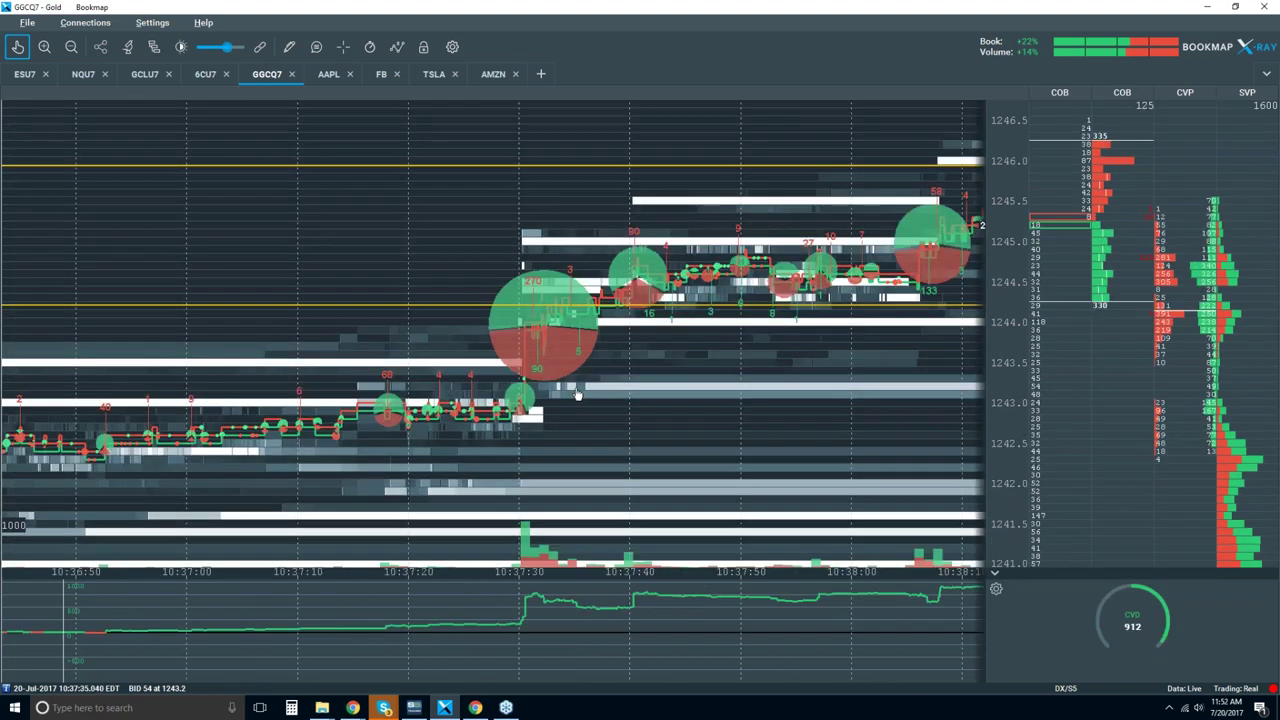
- Return to the live gold price and review the decline from the 11:42 high within the action since 11:20
scroll(577, 394, "down", 5)
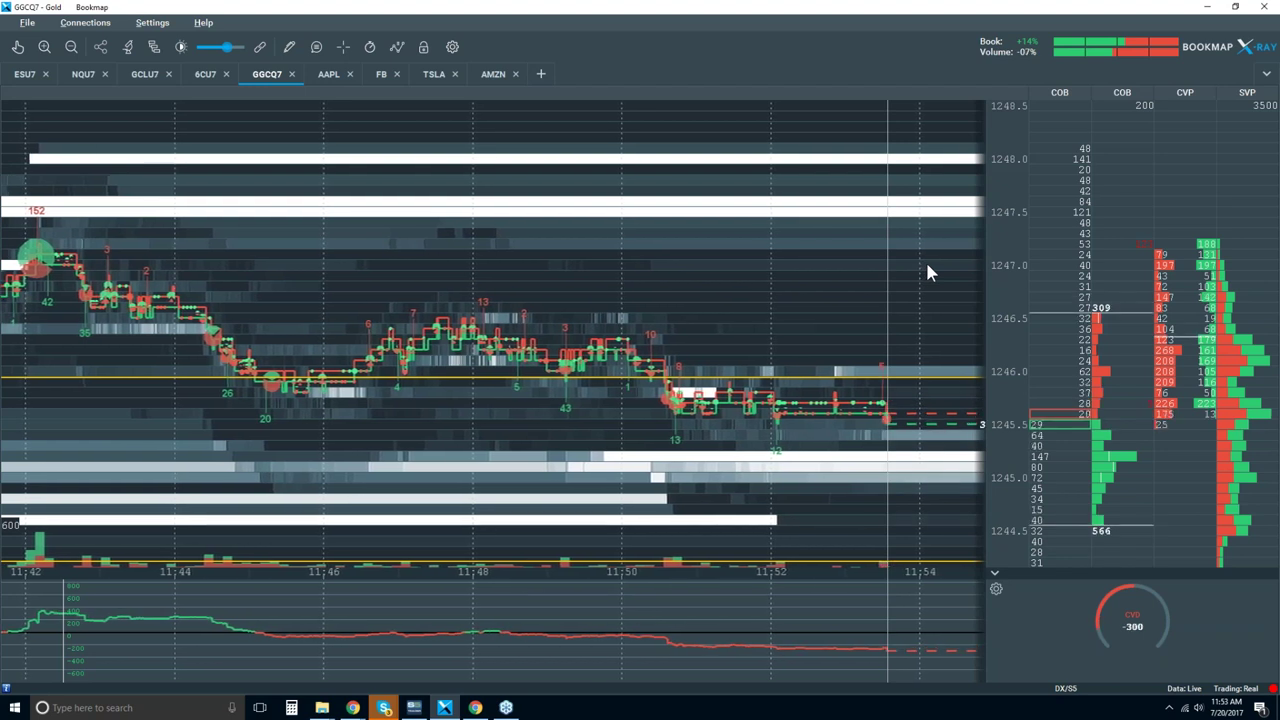
scroll(852, 270, "down", 3)
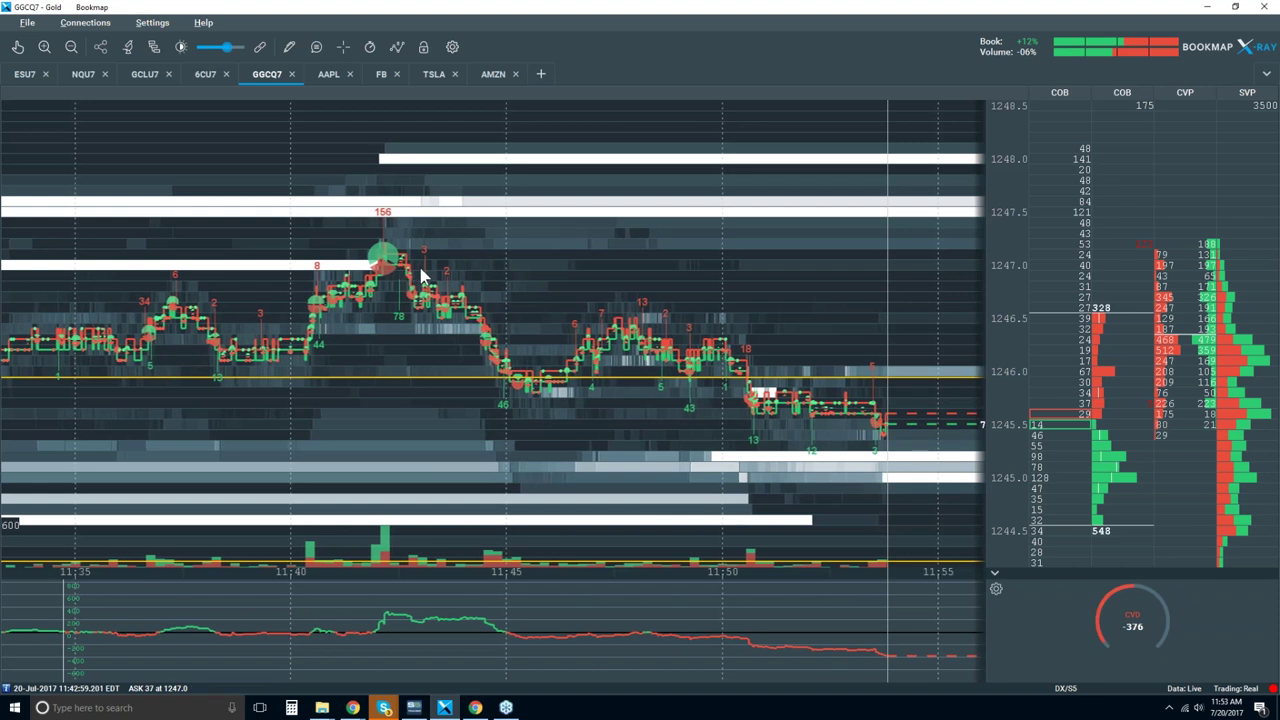
scroll(382, 280, "down", 3)
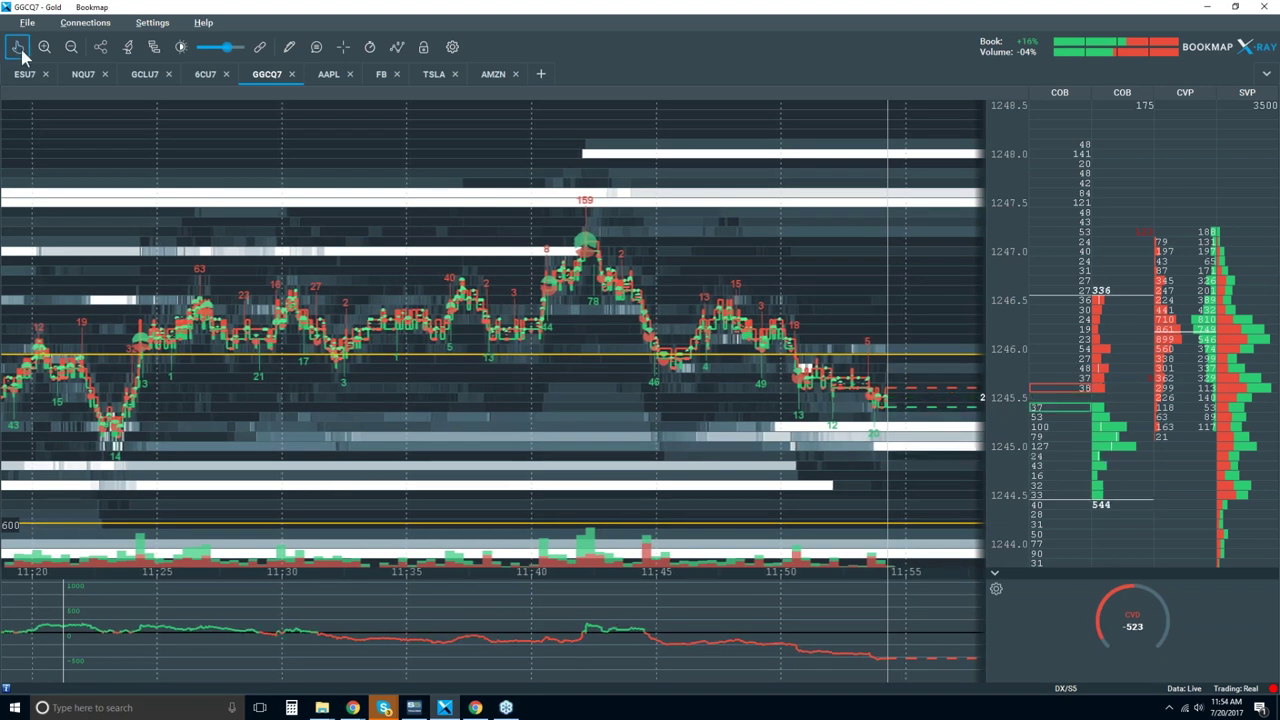
- Break the 11:42:10 buying burst near 1247.2 down to milliseconds and examine its sequence of trades
scroll(583, 307, "up", 15)
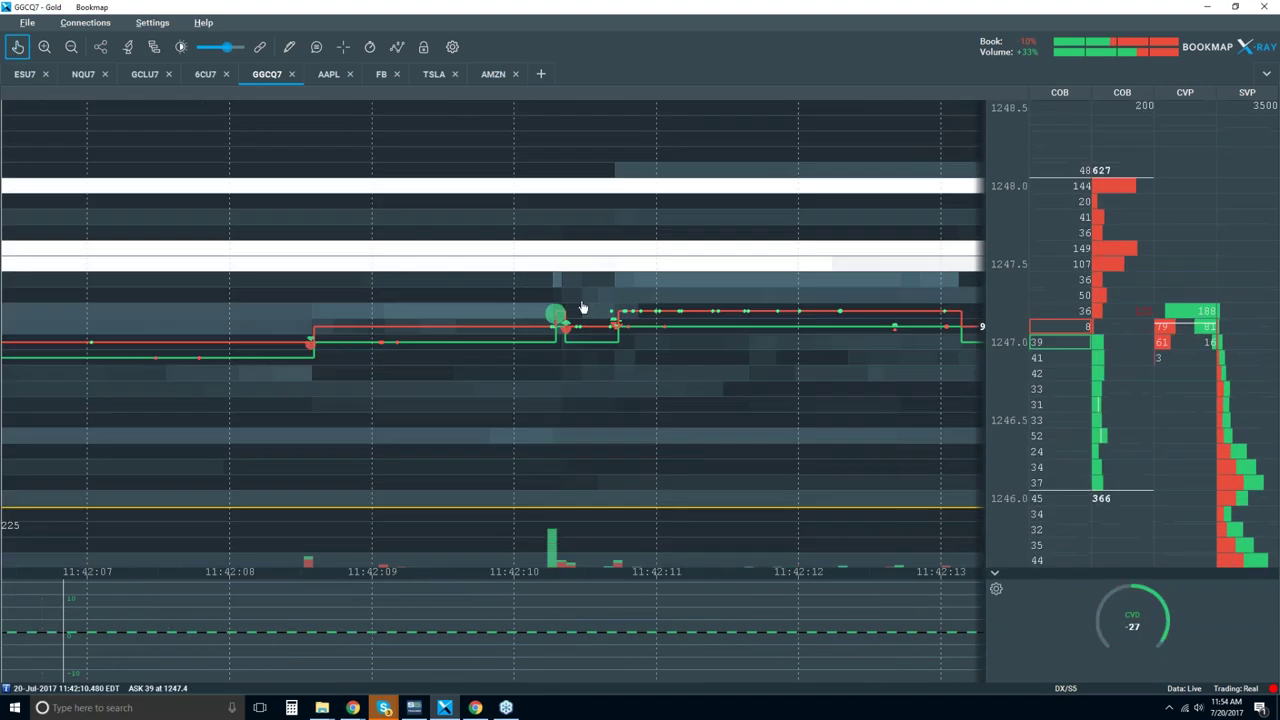
scroll(563, 334, "up", 10)
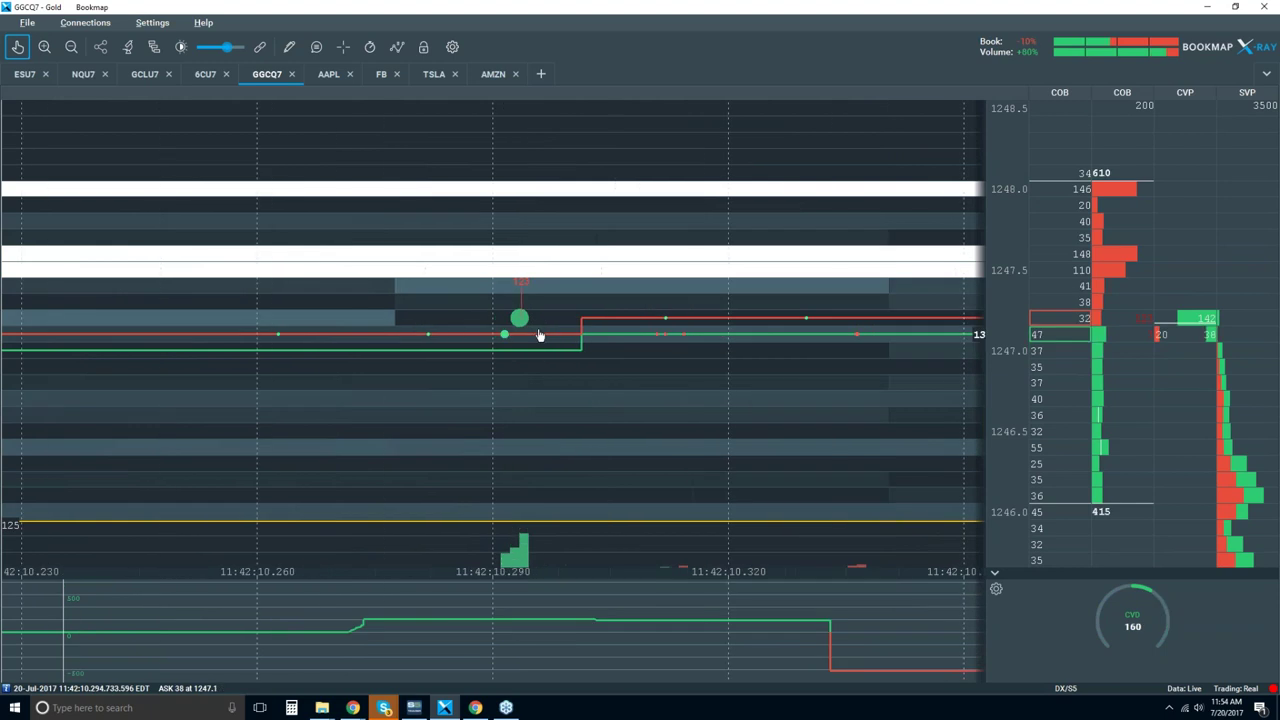
scroll(539, 335, "up", 6)
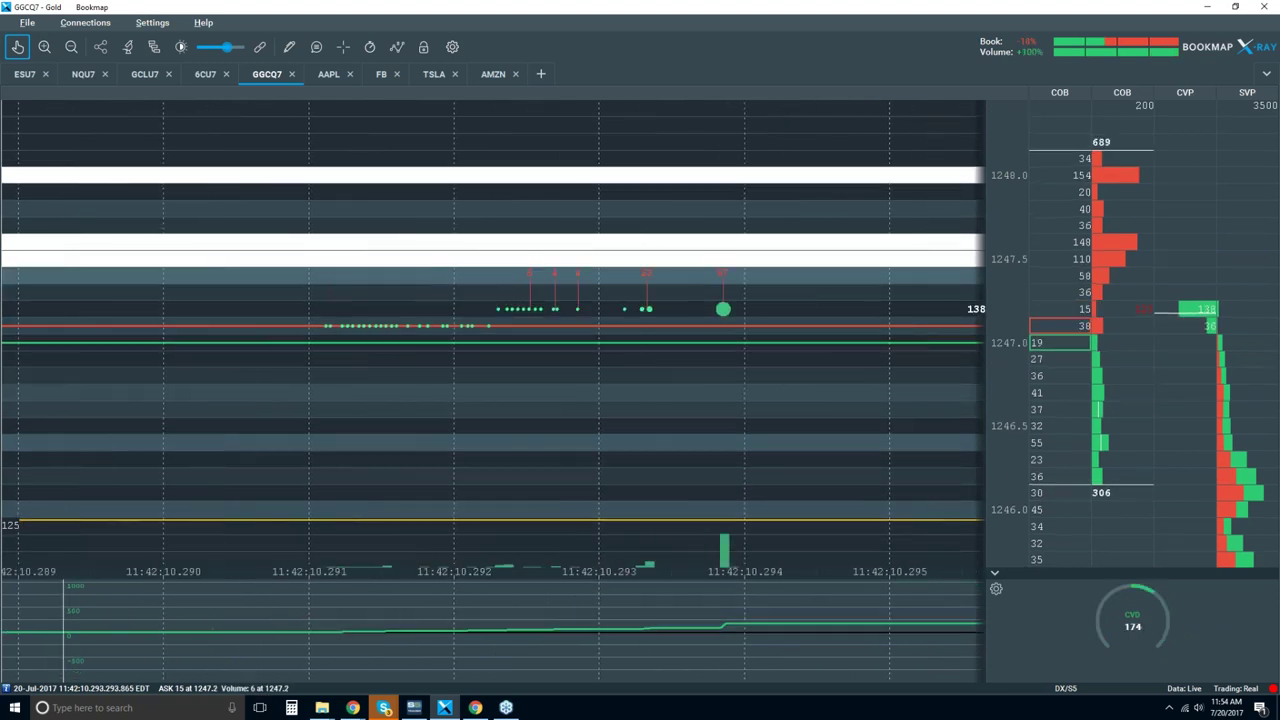
scroll(657, 306, "up", 2)
scroll(505, 370, "up", 1)
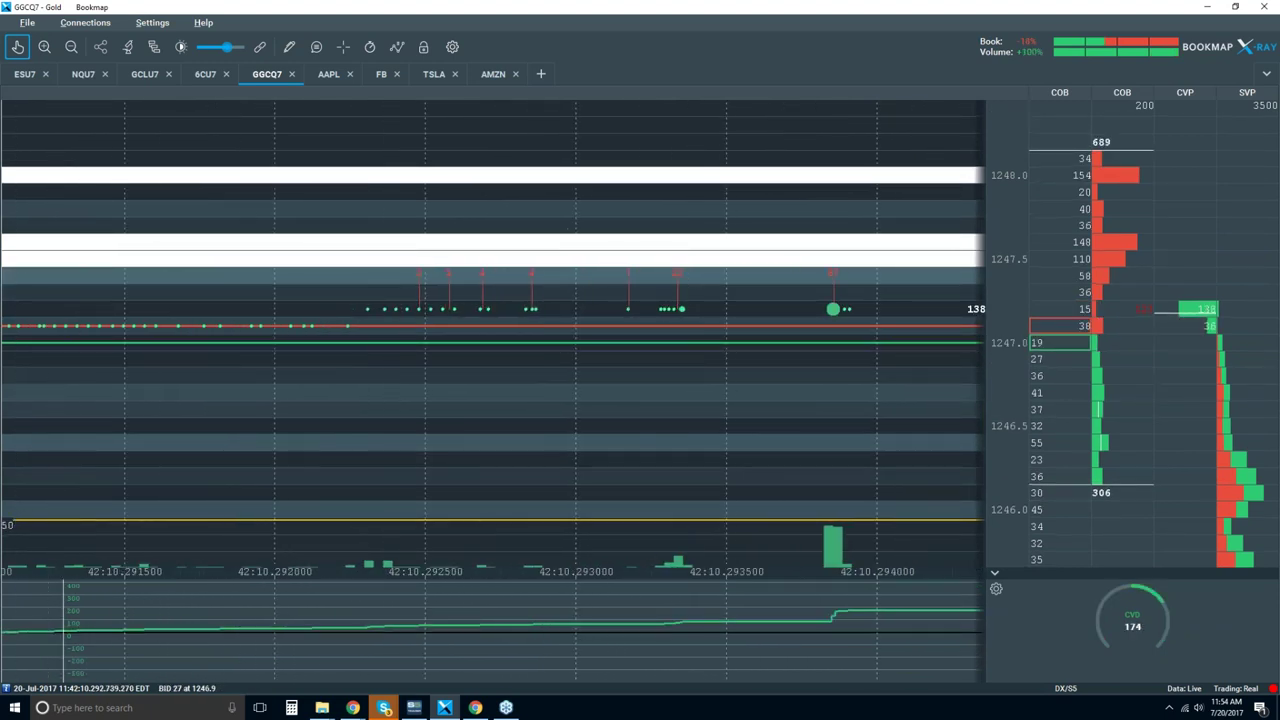
scroll(508, 368, "down", 1)
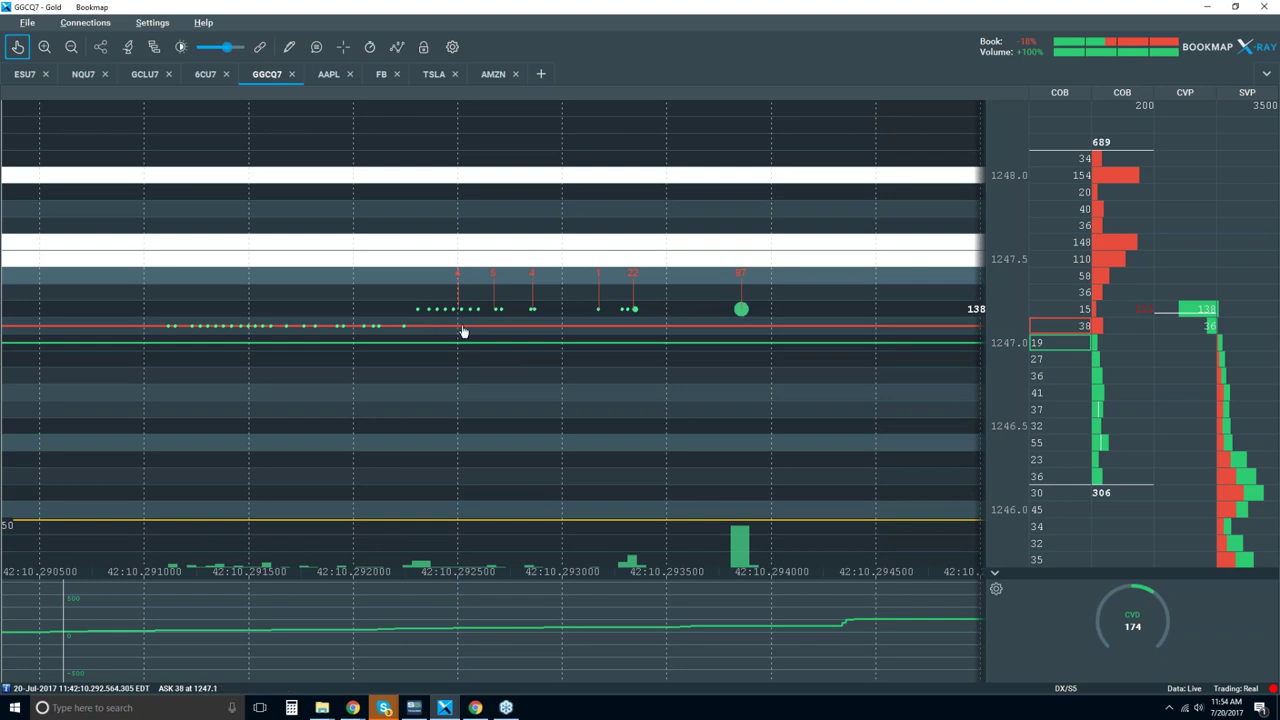
scroll(638, 331, "down", 2)
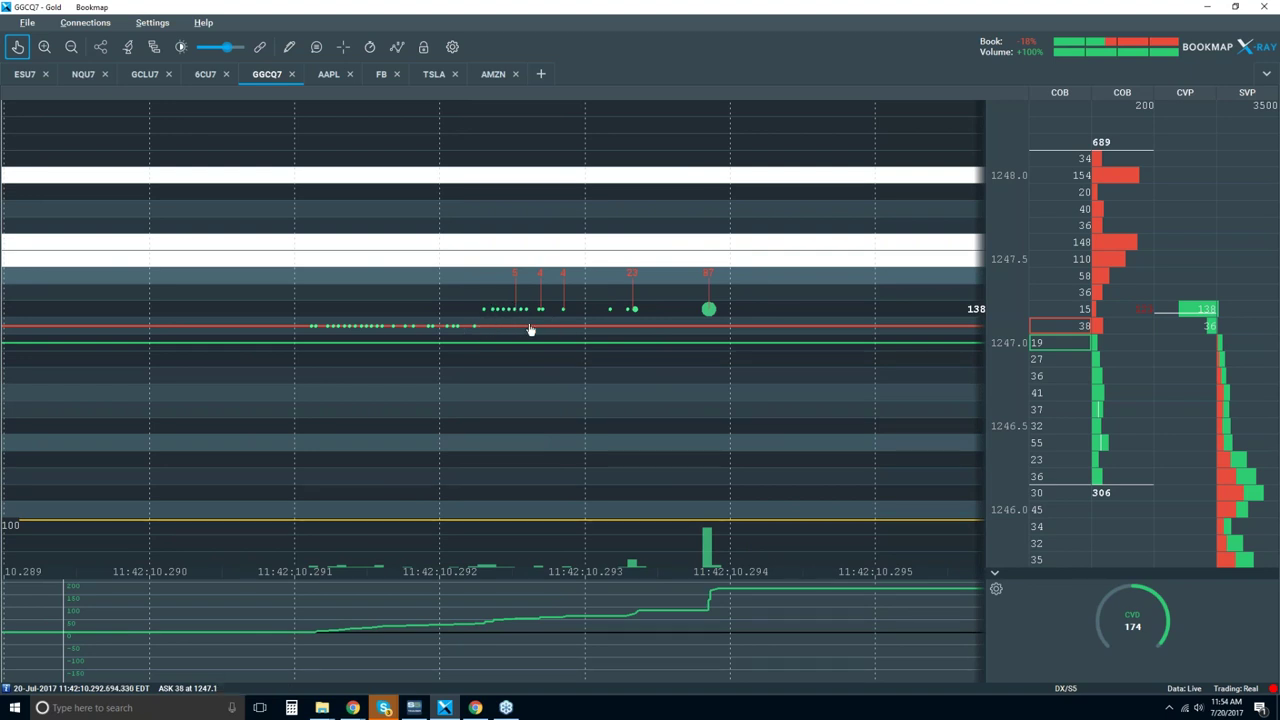
- Isolate the largest trade in the burst, at 11:42:10.293850, and compare it with the trades immediately following it
left_click_drag(529, 320, 547, 320)
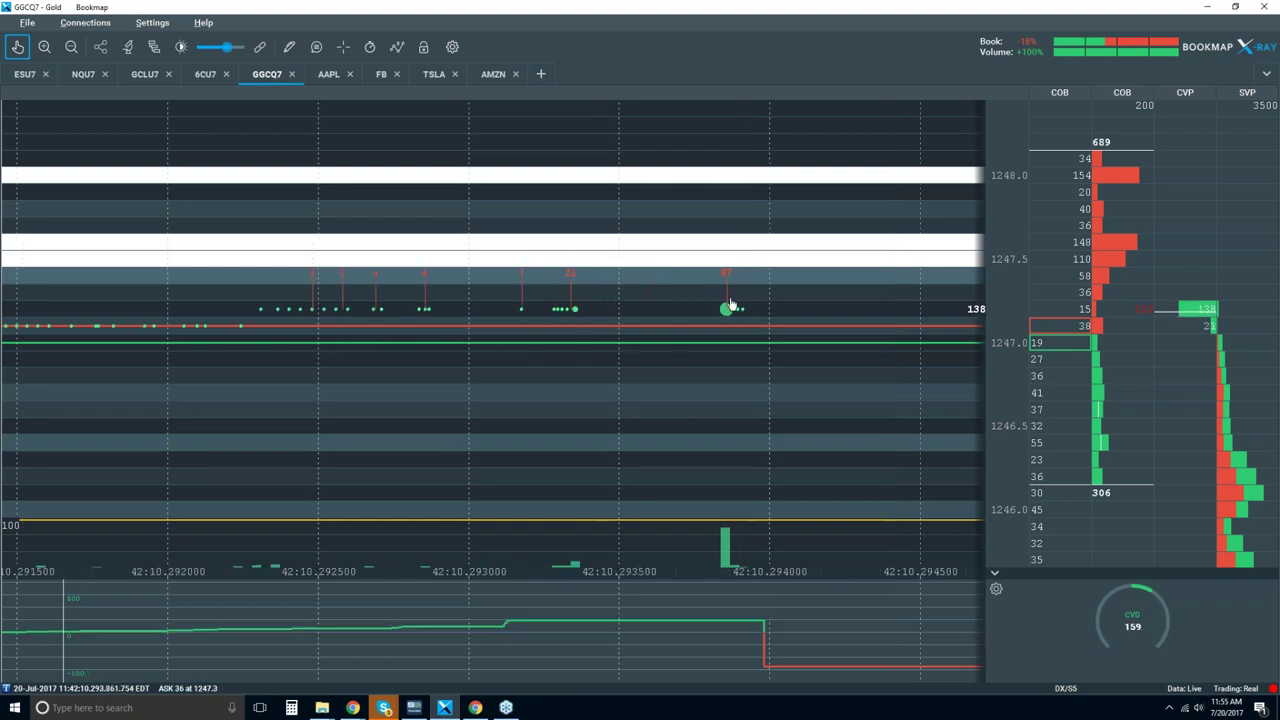
scroll(732, 315, "up", 5)
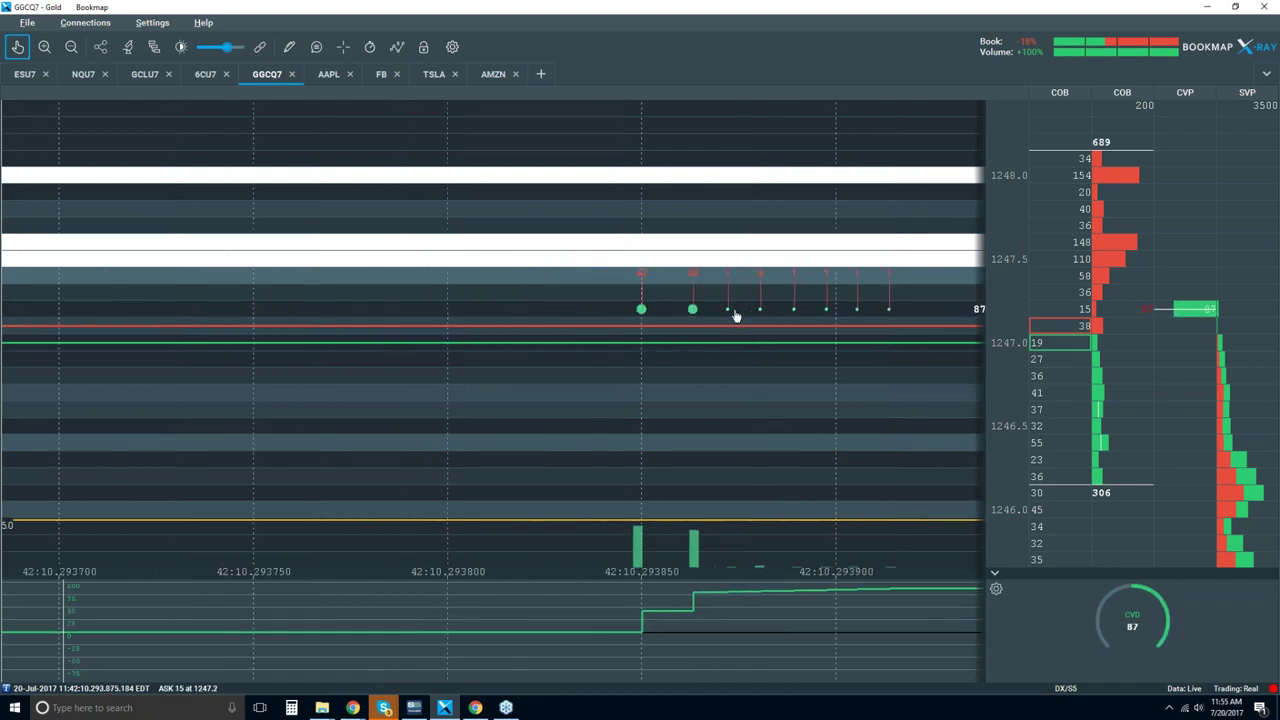
scroll(650, 318, "up", 2)
left_click_drag(572, 308, 453, 328)
scroll(451, 324, "up", 5)
scroll(449, 318, "up", 1)
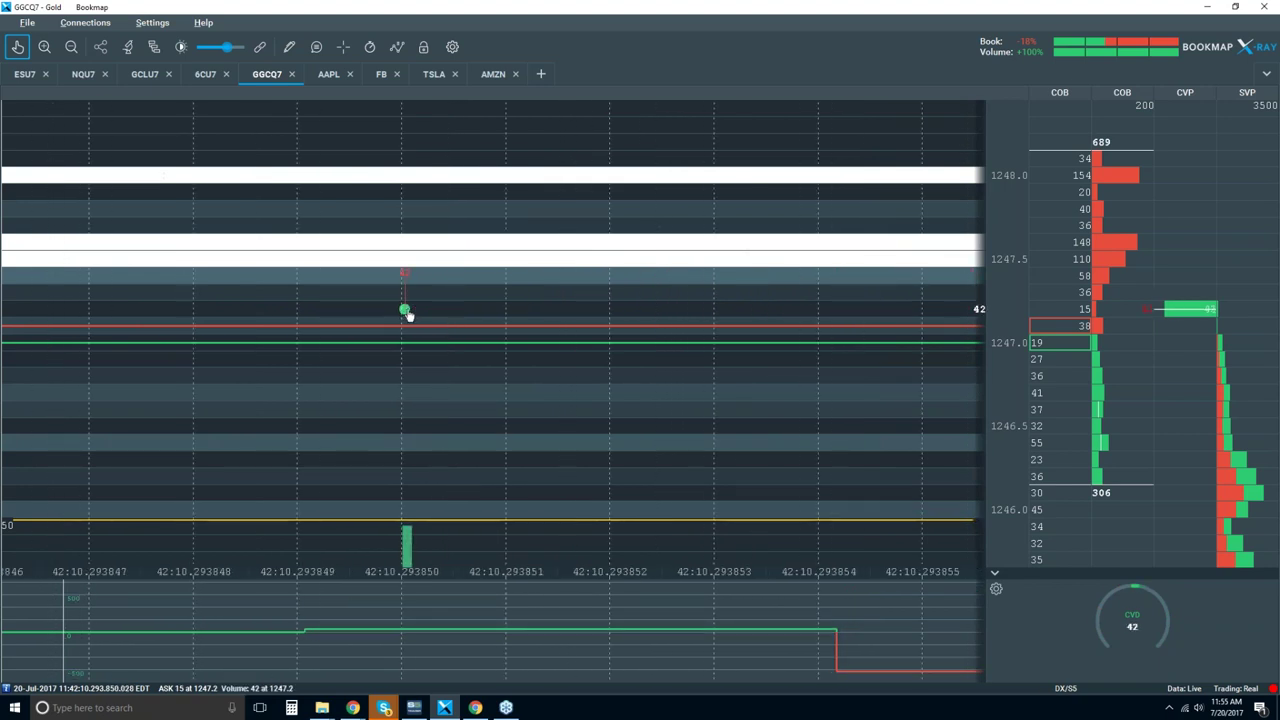
scroll(408, 315, "down", 2)
scroll(408, 315, "down", 8)
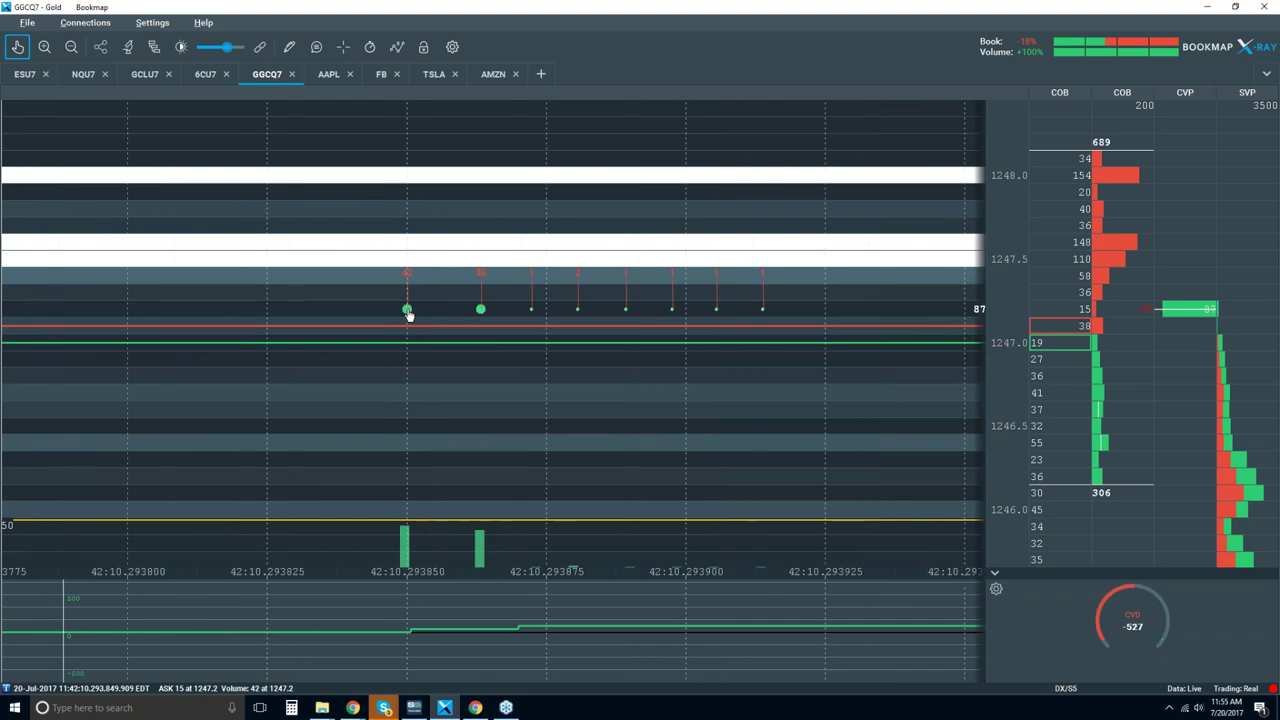
- Examine how the bid and ask lines move around 1247.0 after the burst, between 11:42:10.290 and 11:42:10.380
scroll(410, 326, "down", 5)
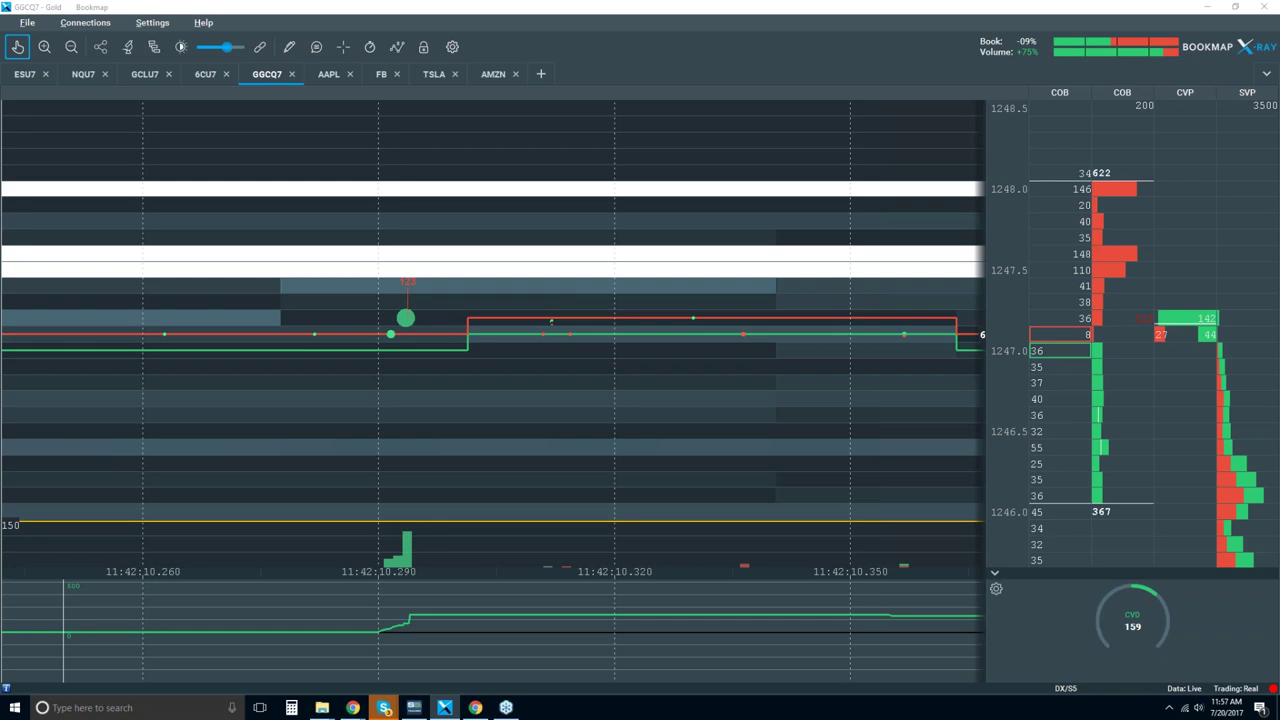
scroll(705, 327, "down", 2)
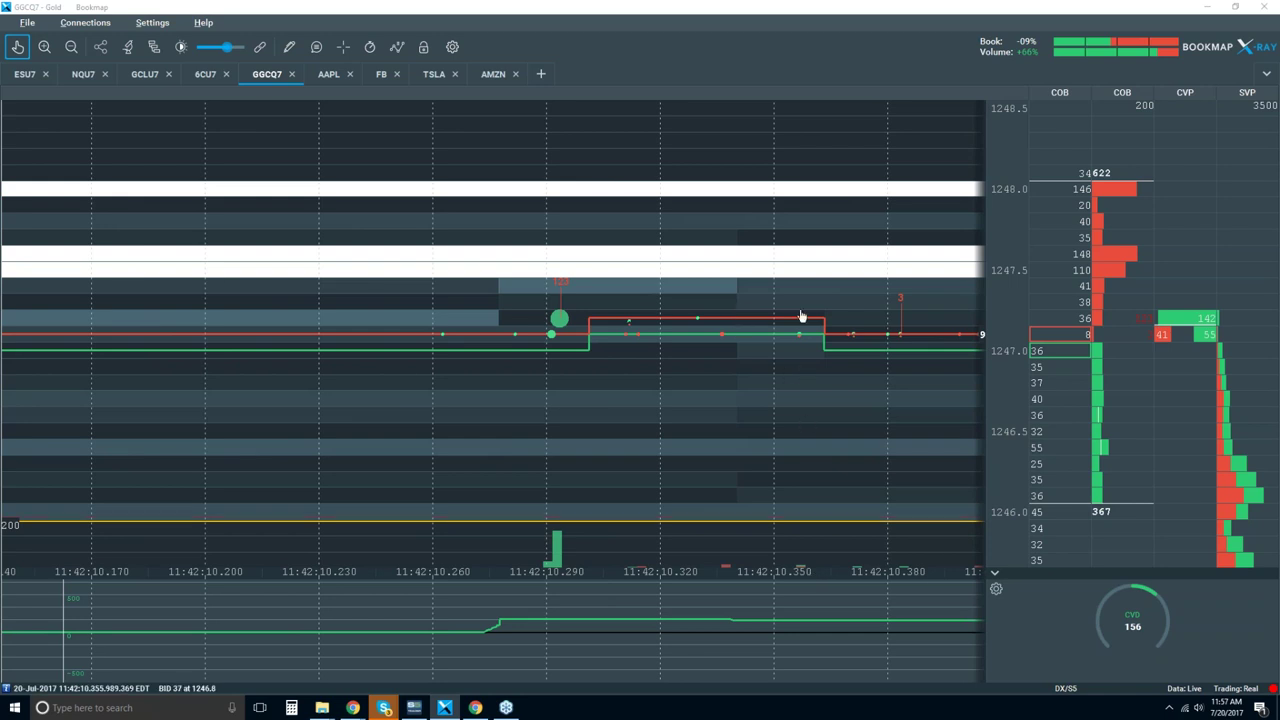
left_click_drag(803, 423, 738, 310)
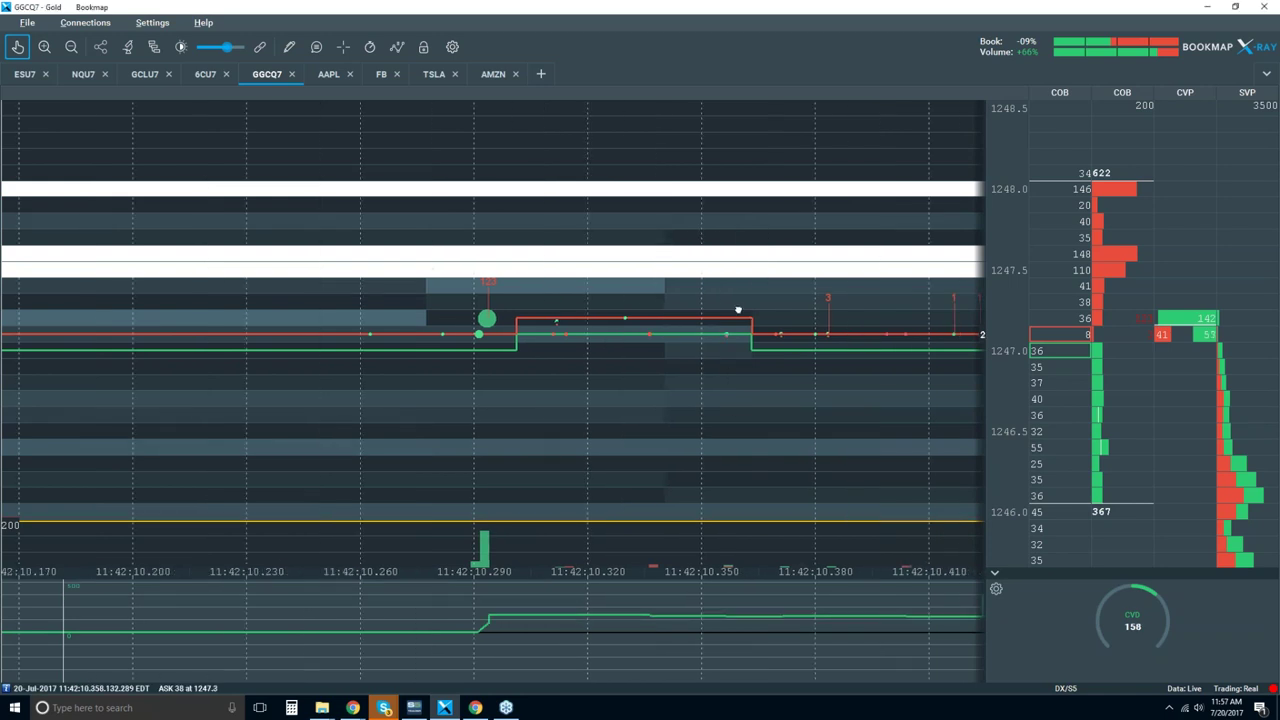
- Review the 11:42:10 buying burst within the trading between 11:41 and 11:43, including the volume traded just after it
scroll(736, 310, "down", 5)
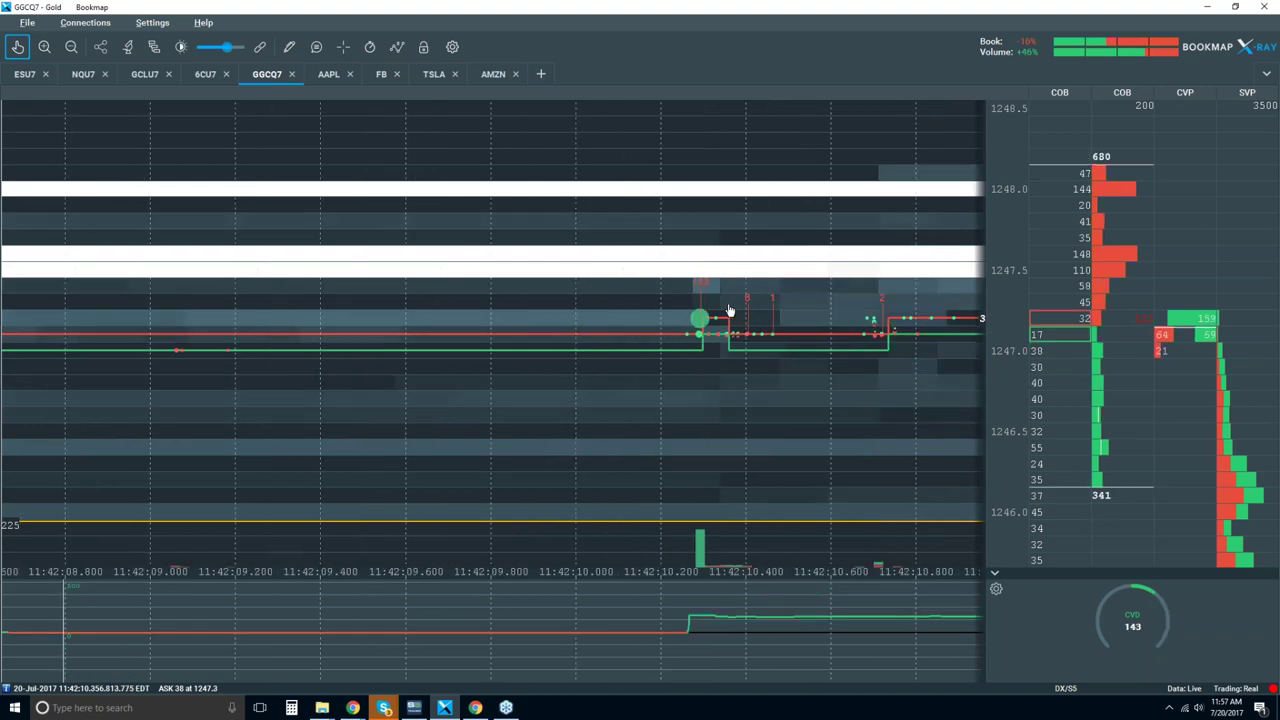
scroll(729, 310, "down", 3)
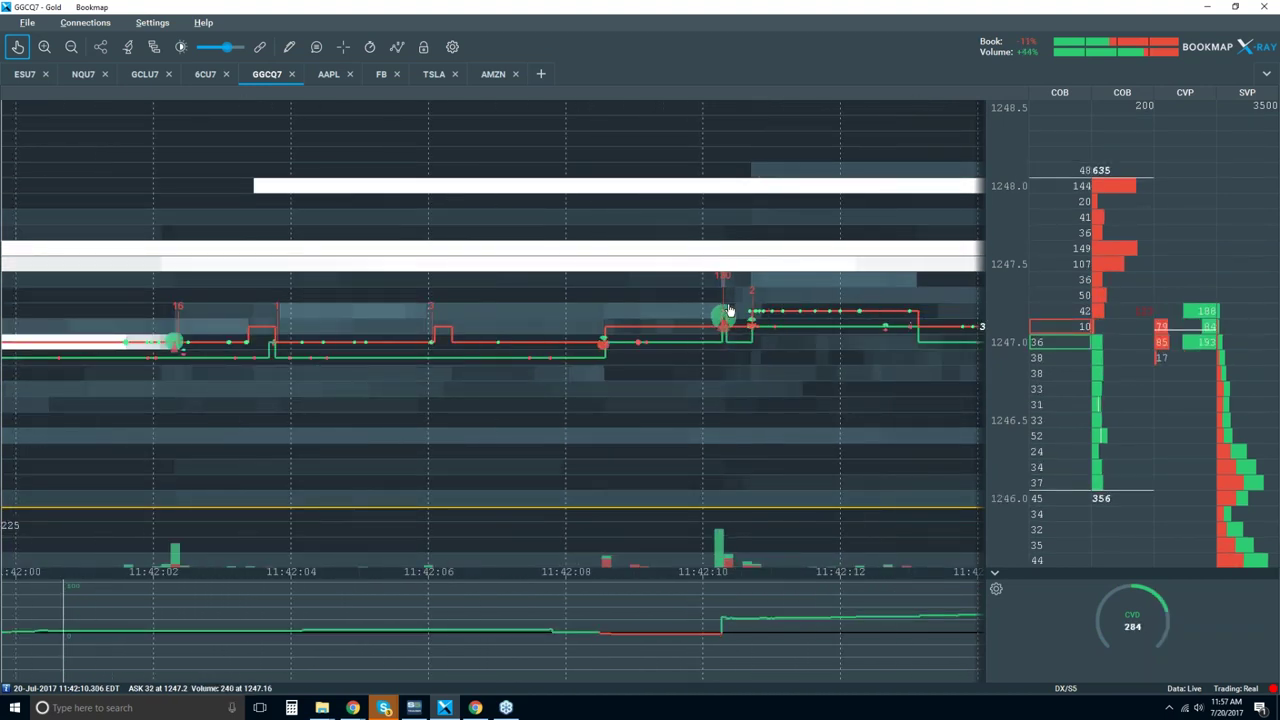
left_click_drag(811, 306, 597, 294)
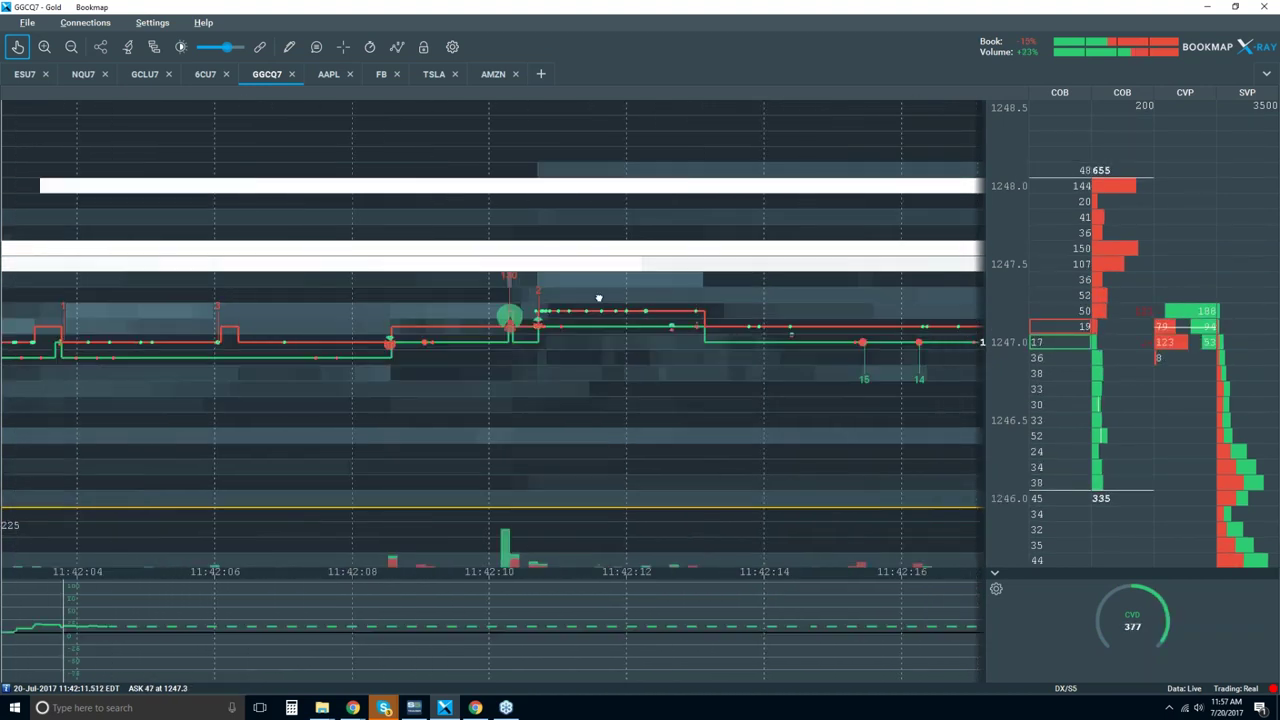
scroll(600, 330, "down", 4)
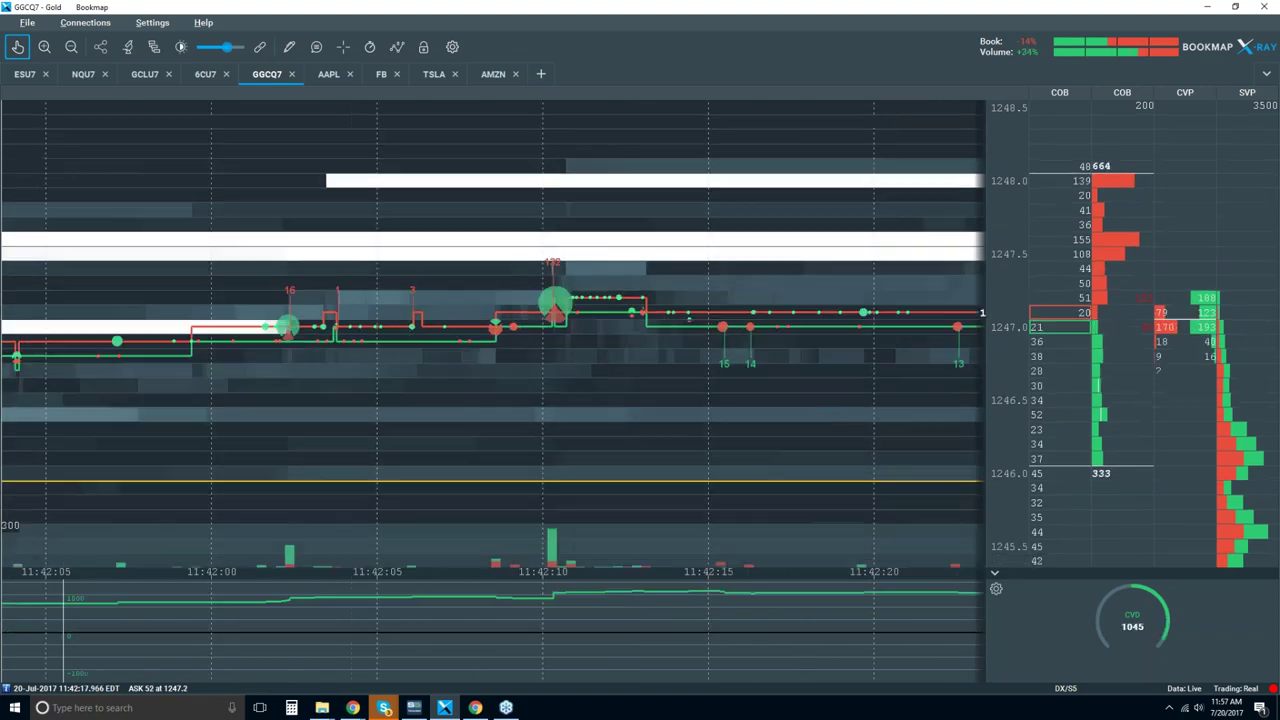
scroll(579, 310, "down", 3)
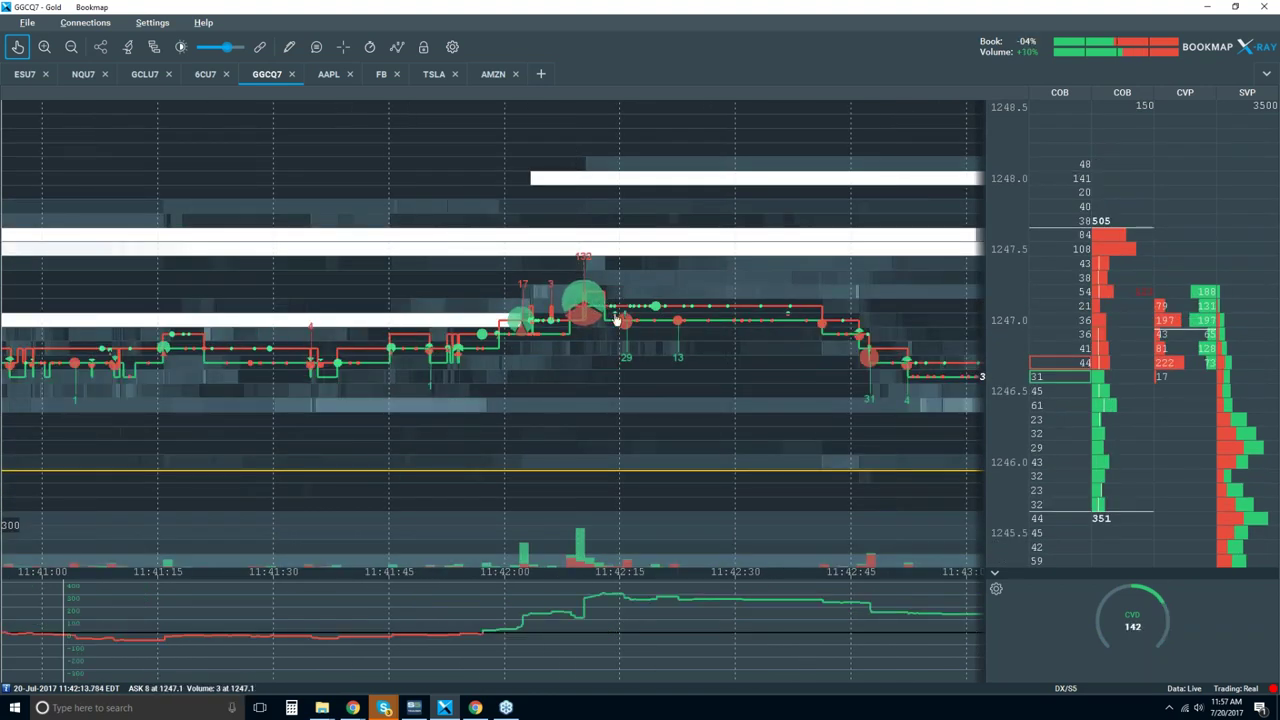
- Return to the live gold price and place the current action within the trading since 10:45
left_click(15, 48)
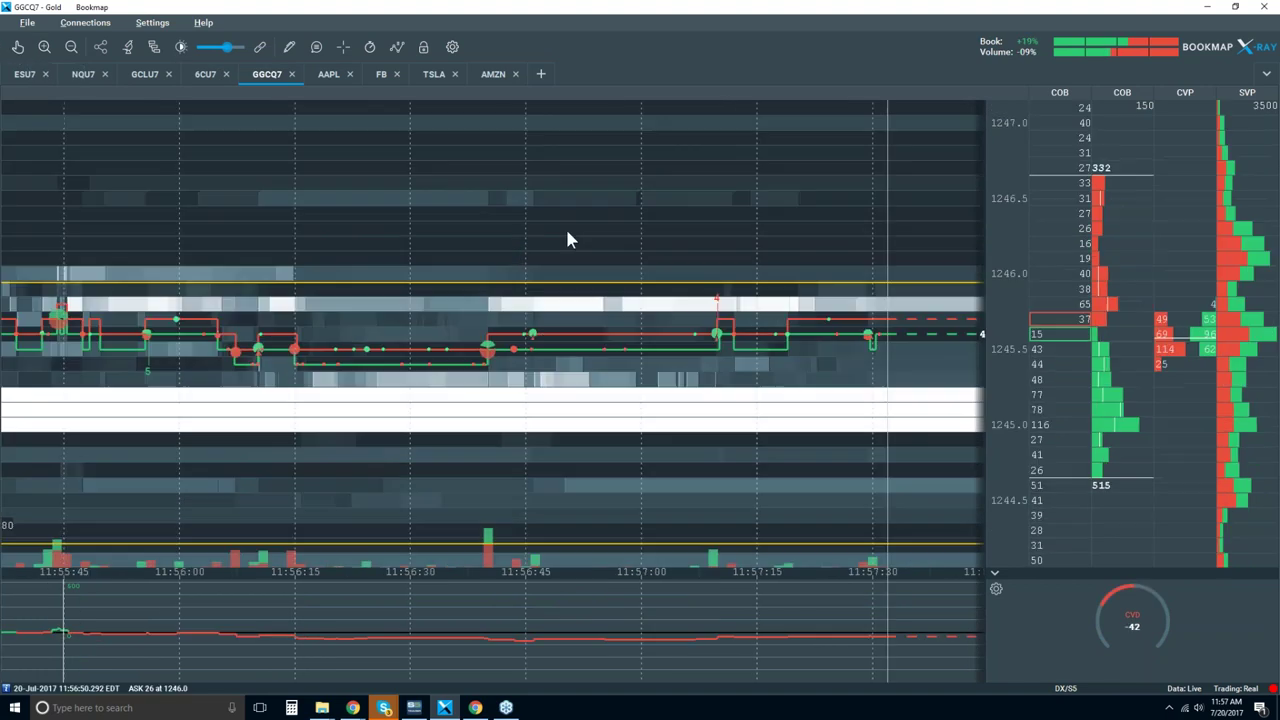
scroll(568, 236, "down", 4)
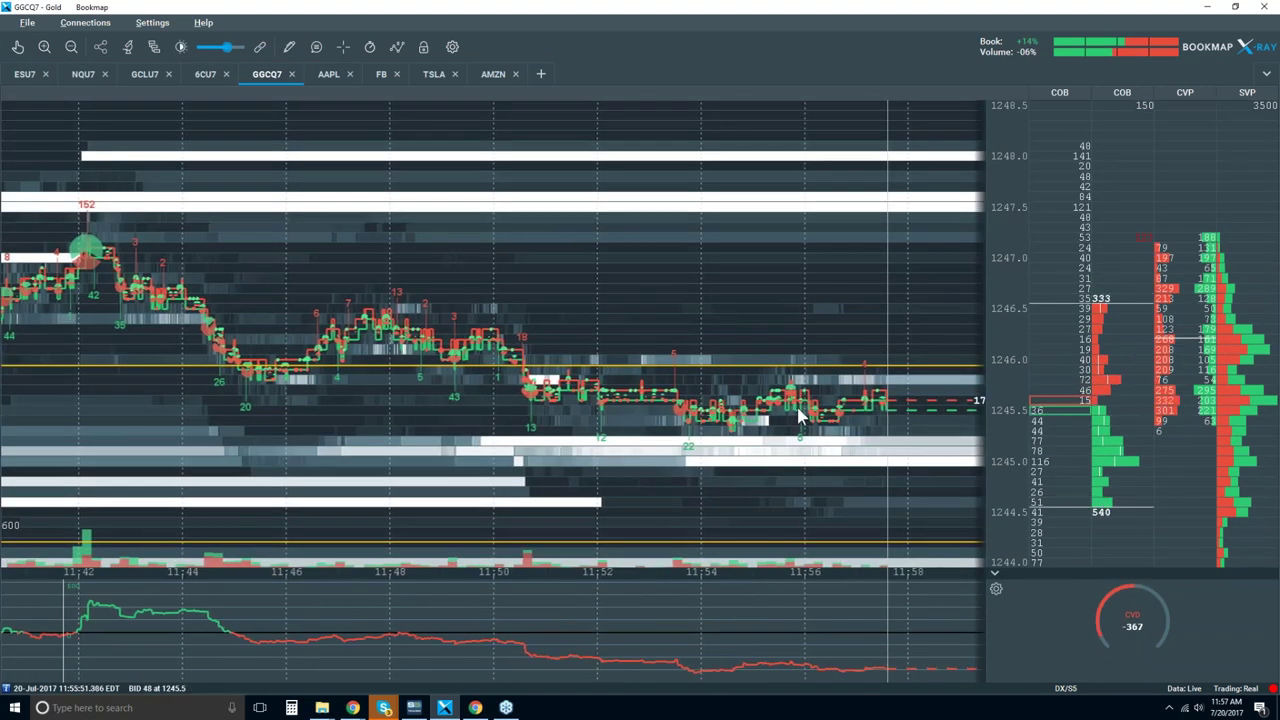
scroll(787, 380, "down", 2)
scroll(787, 380, "down", 4)
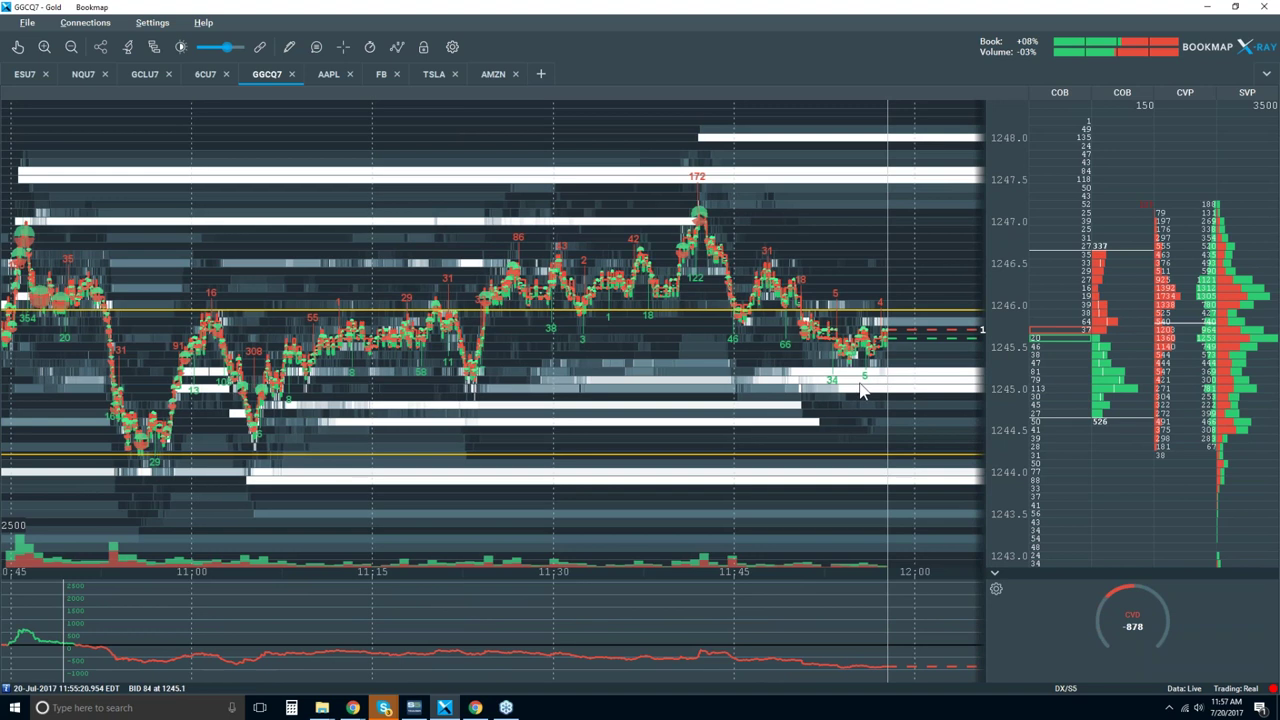
- Compare the 11:42 high near 1247.2 with the decline that follows it toward 1245.5
scroll(860, 362, "up", 4)
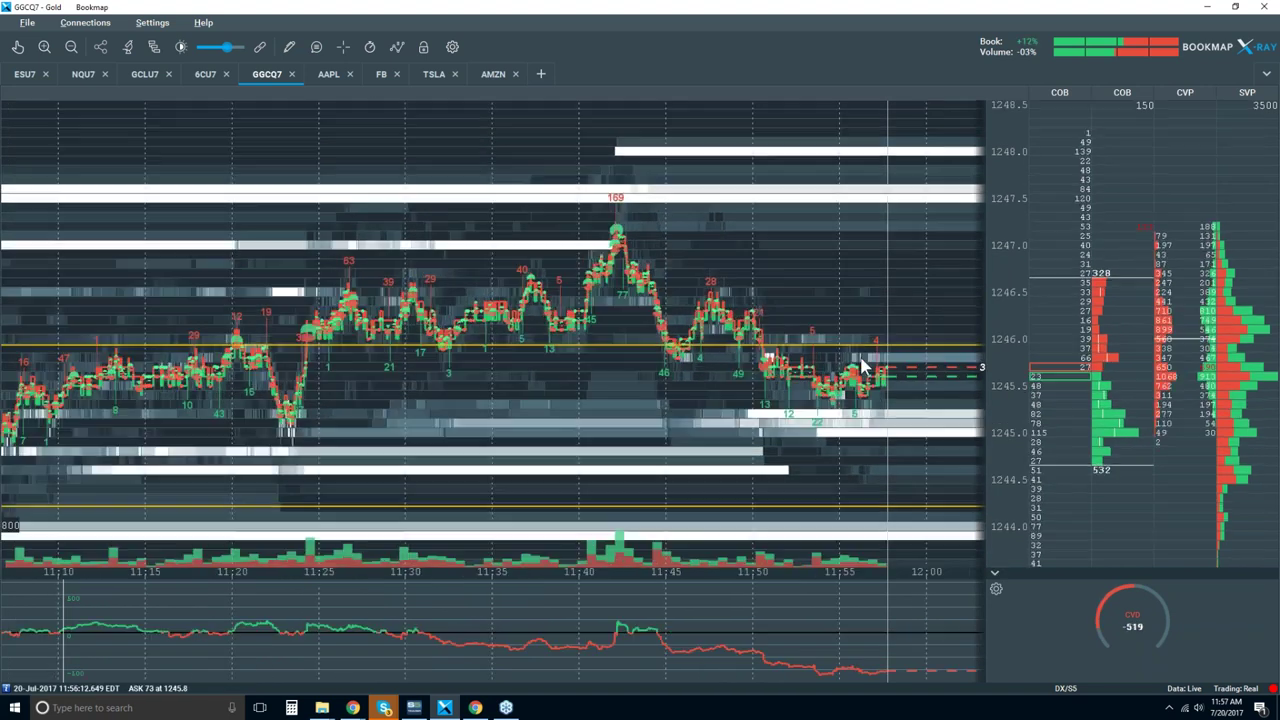
scroll(860, 362, "up", 1)
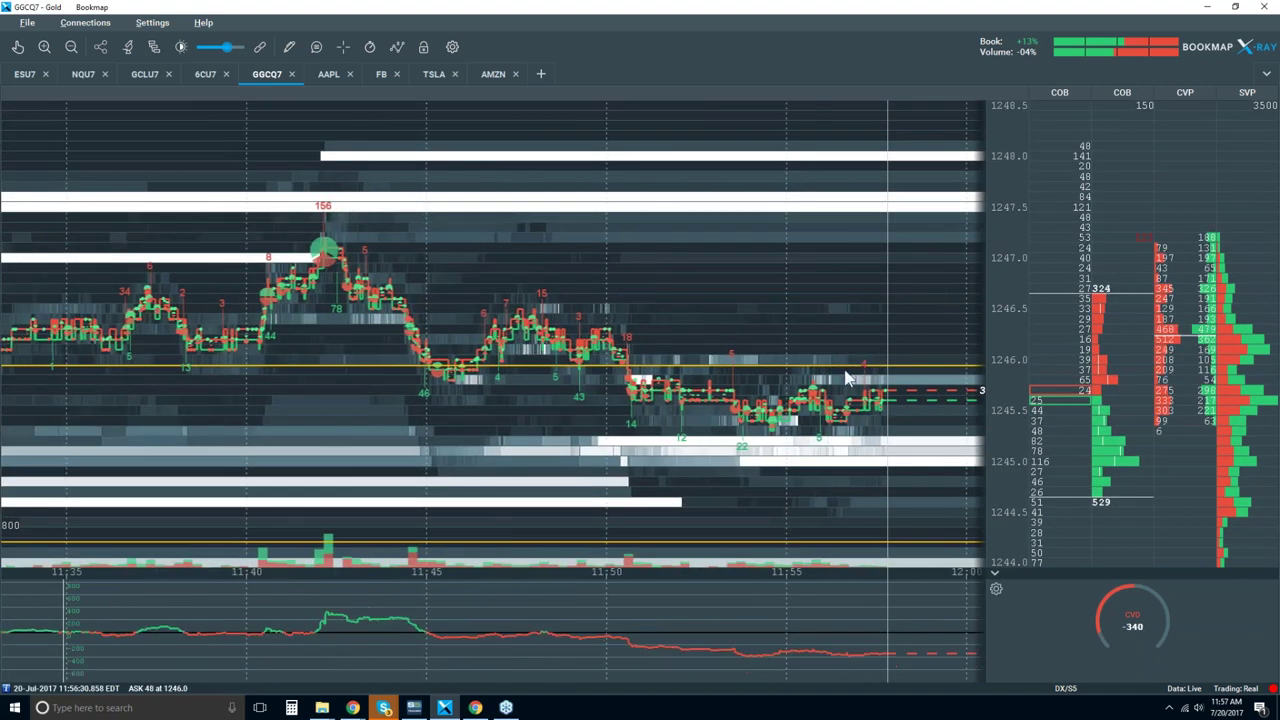
scroll(753, 343, "down", 2)
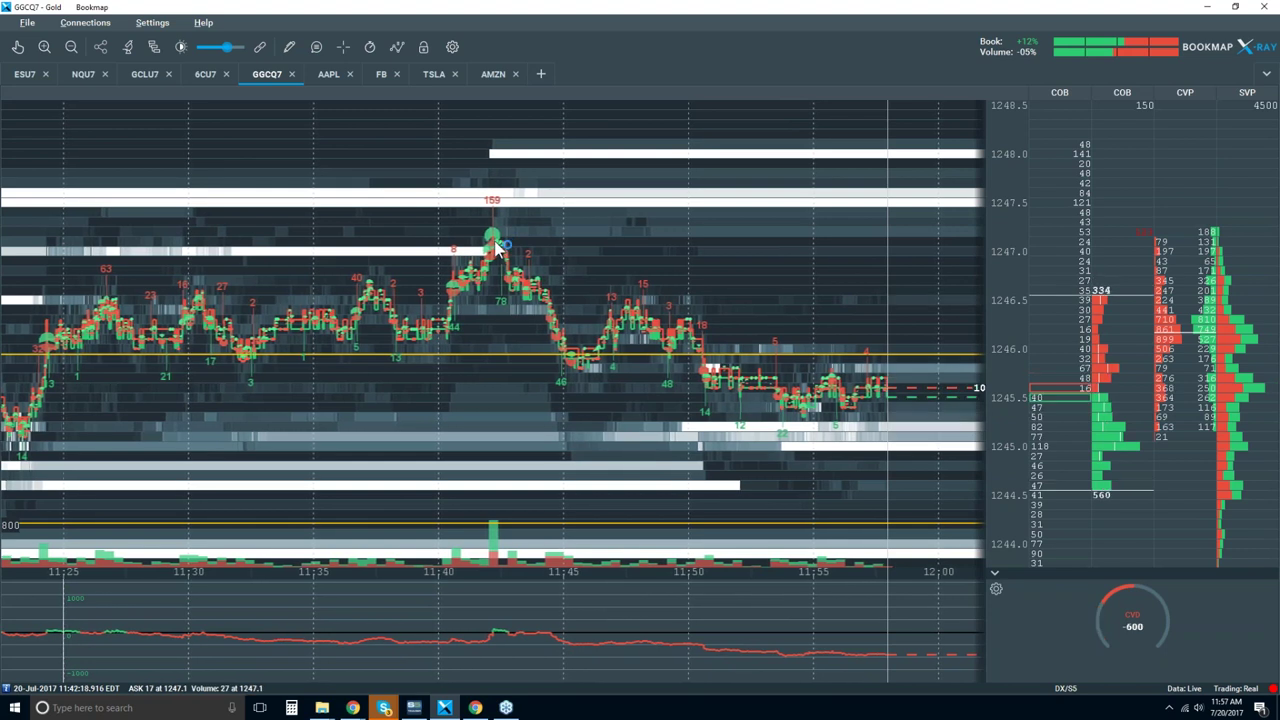
scroll(497, 247, "up", 2)
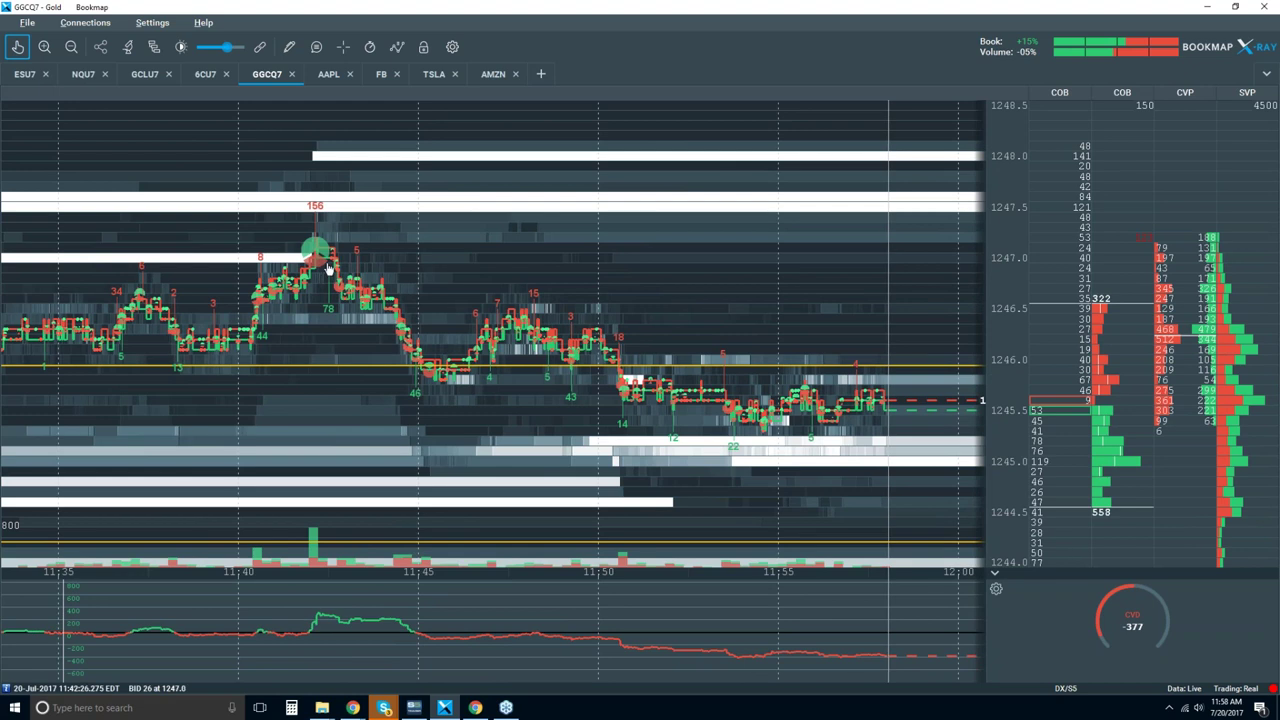
- Examine how bids and asks step down from the 11:42 high, including the ask flickers near 1246.8 around 11:44:00
scroll(327, 268, "up", 4)
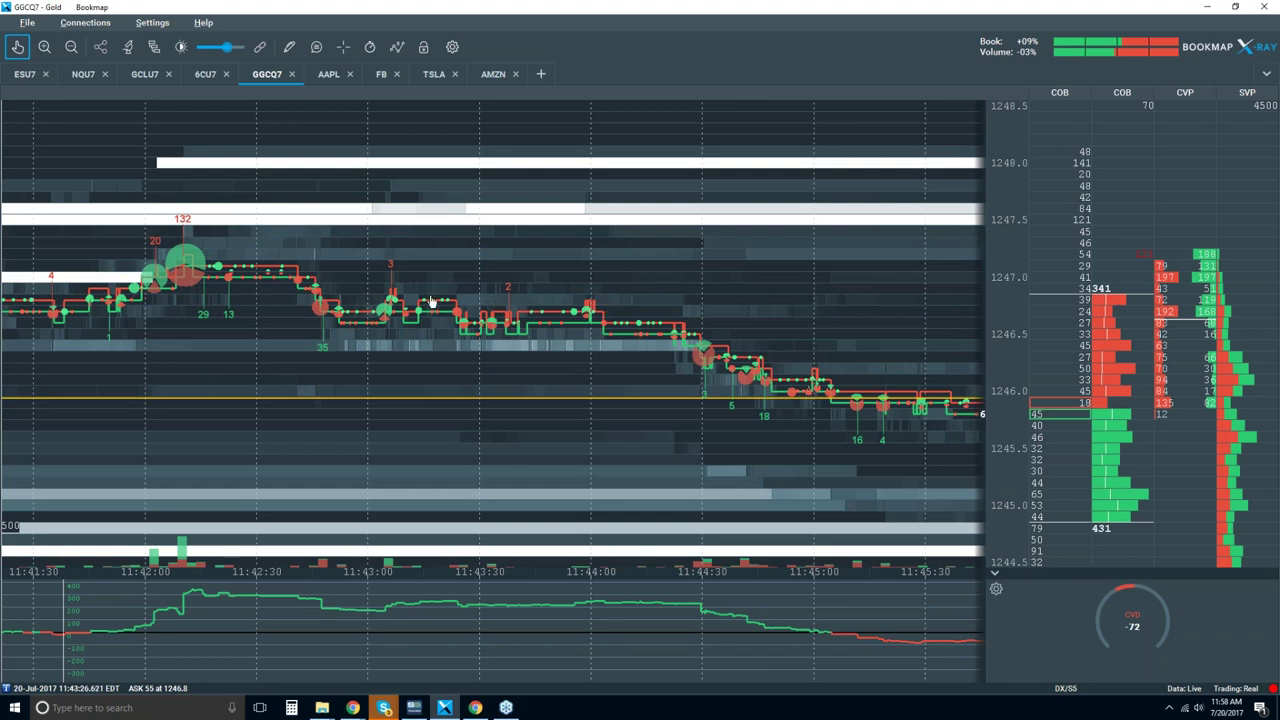
scroll(480, 284, "up", 2)
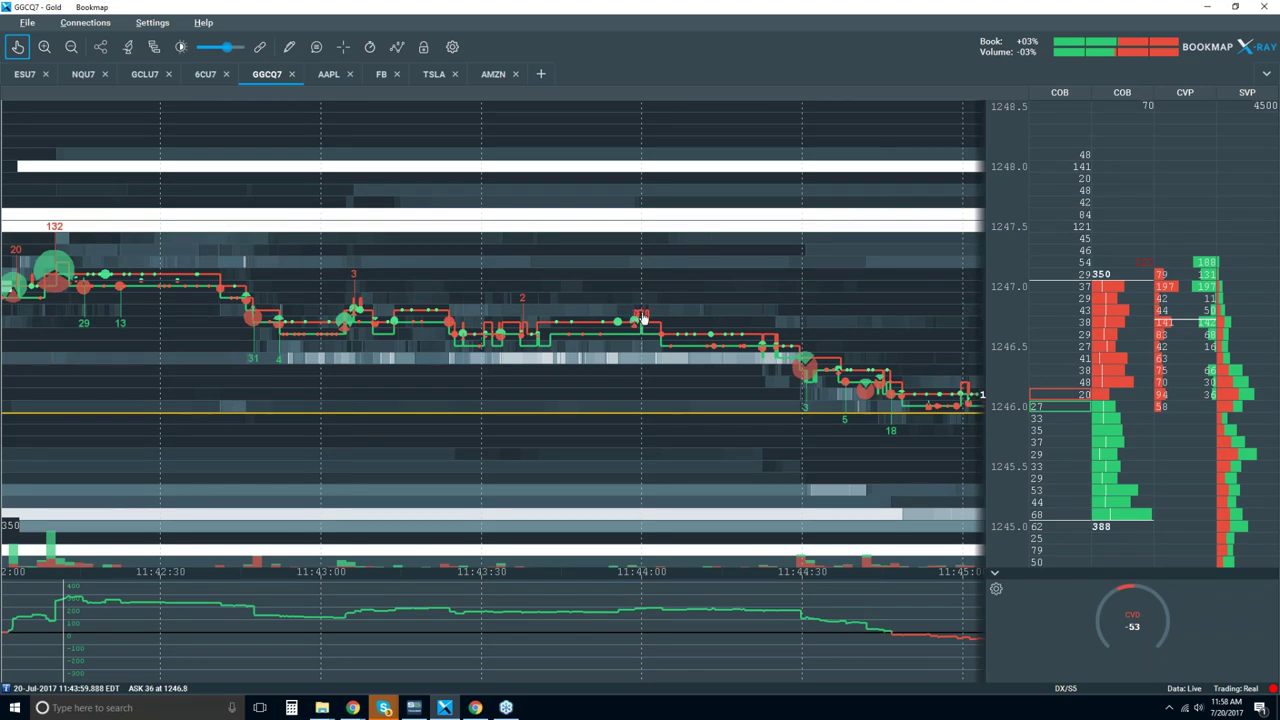
scroll(643, 318, "up", 3)
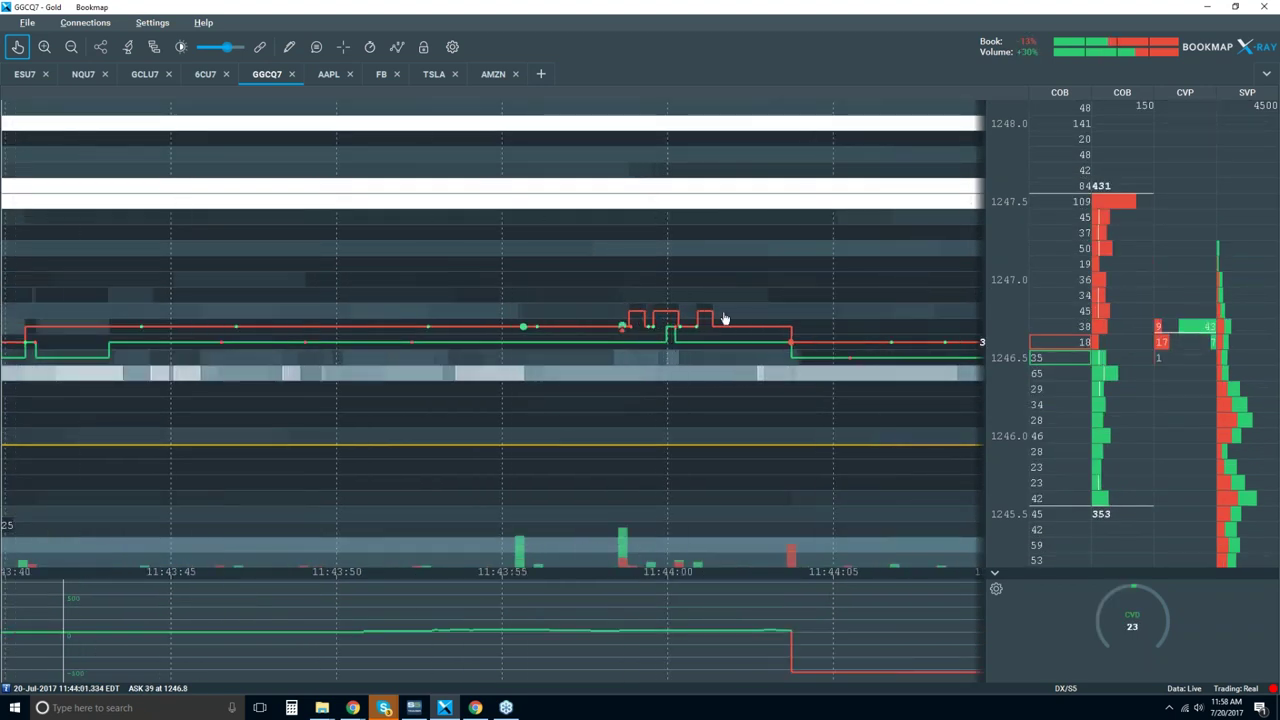
scroll(613, 247, "down", 5)
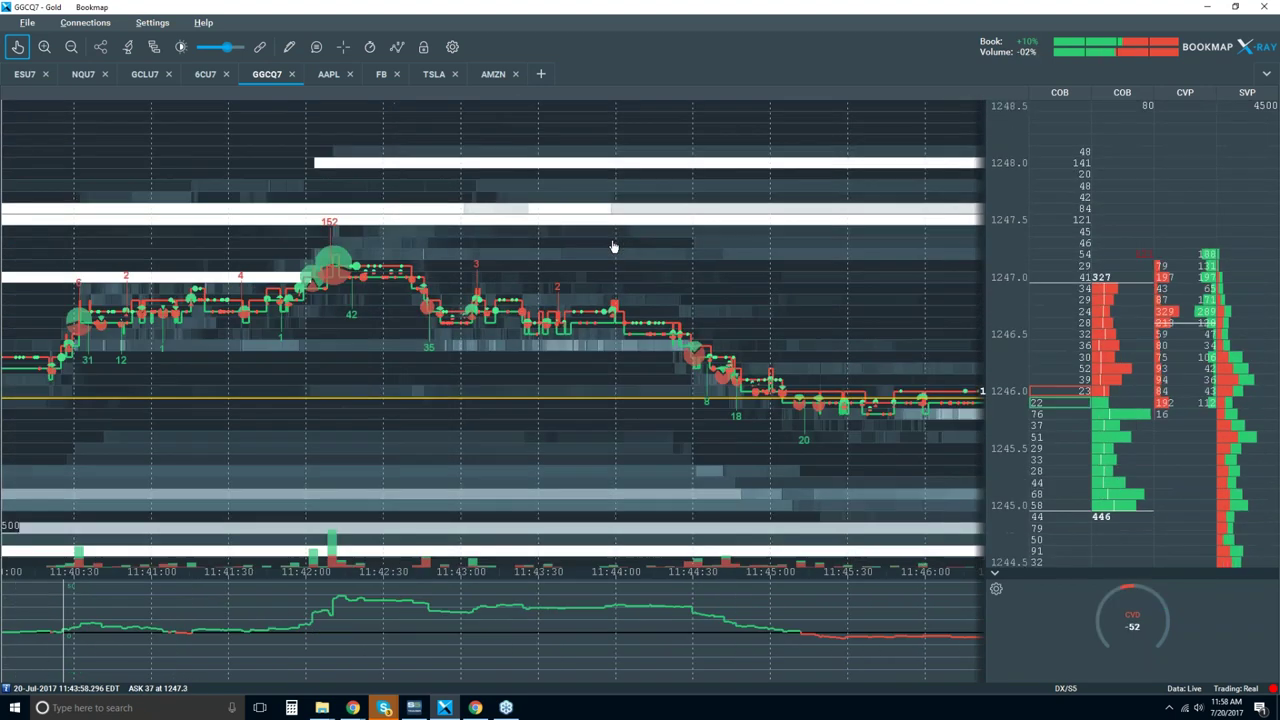
scroll(613, 247, "down", 2)
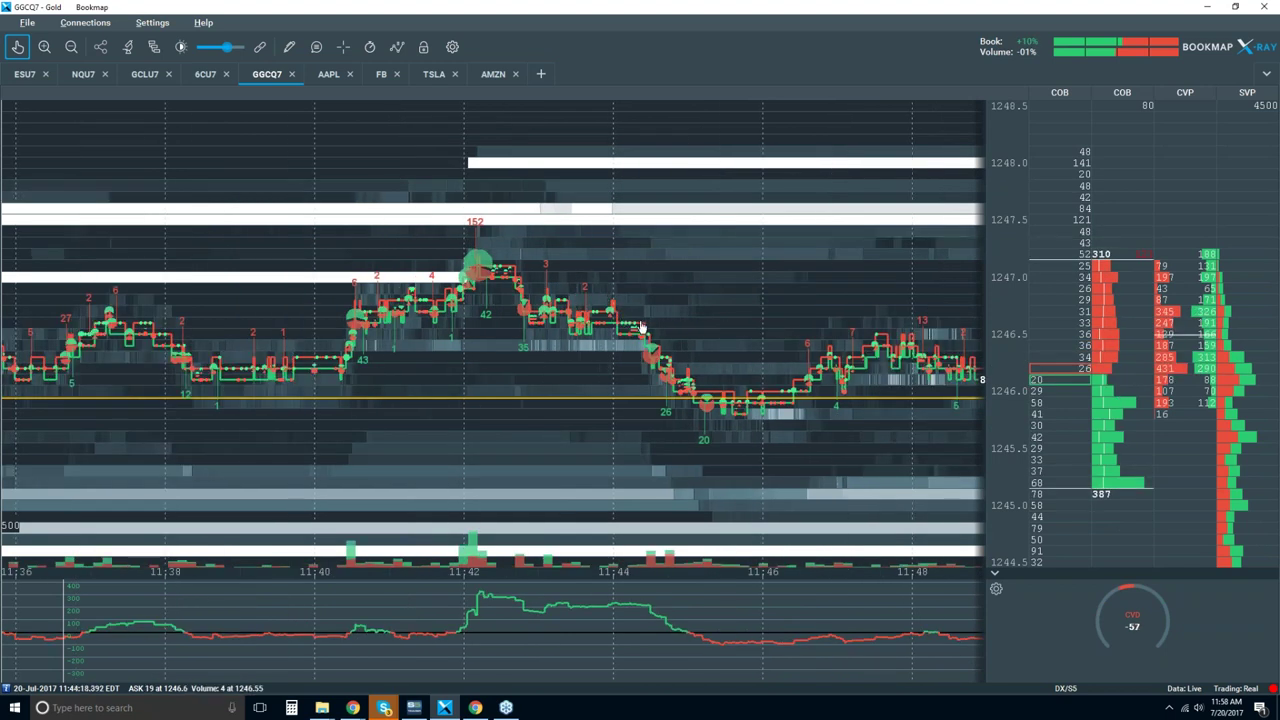
scroll(624, 320, "up", 2)
scroll(632, 320, "down", 3)
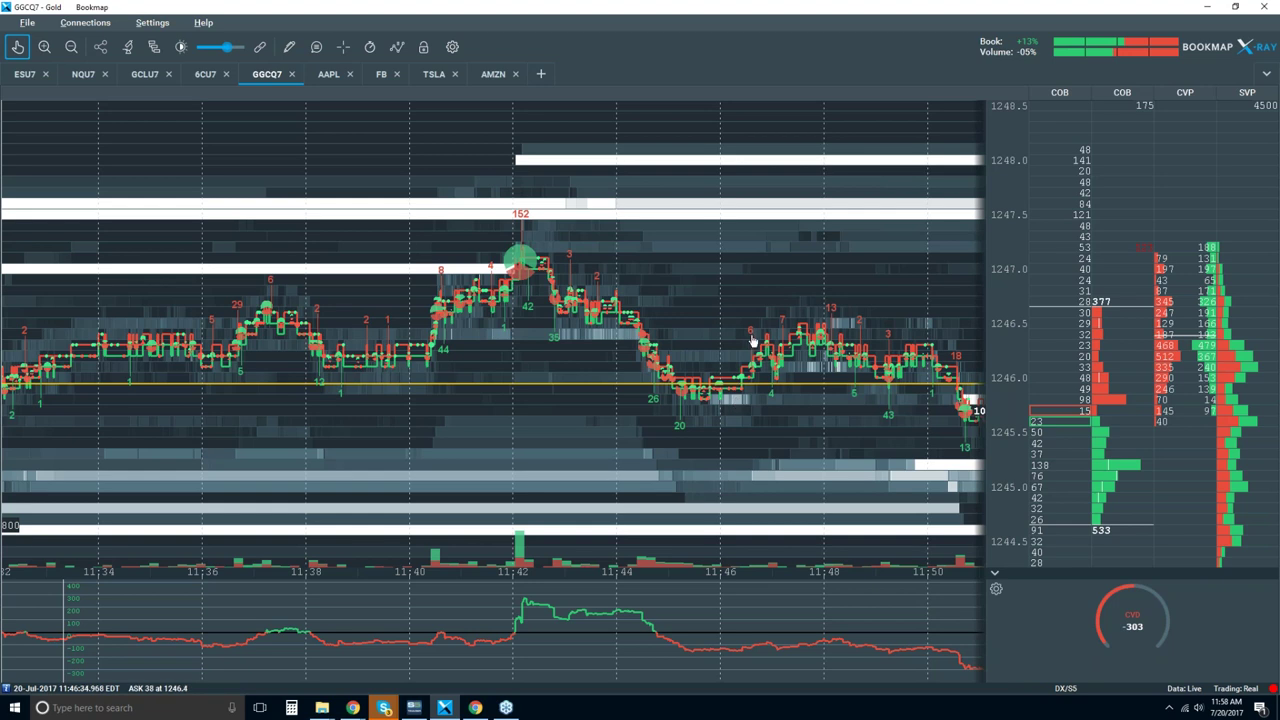
- Draw a nearly level line at about 1246.8 from about 11:45 to 11:49, above the secondary rally
left_click(290, 48)
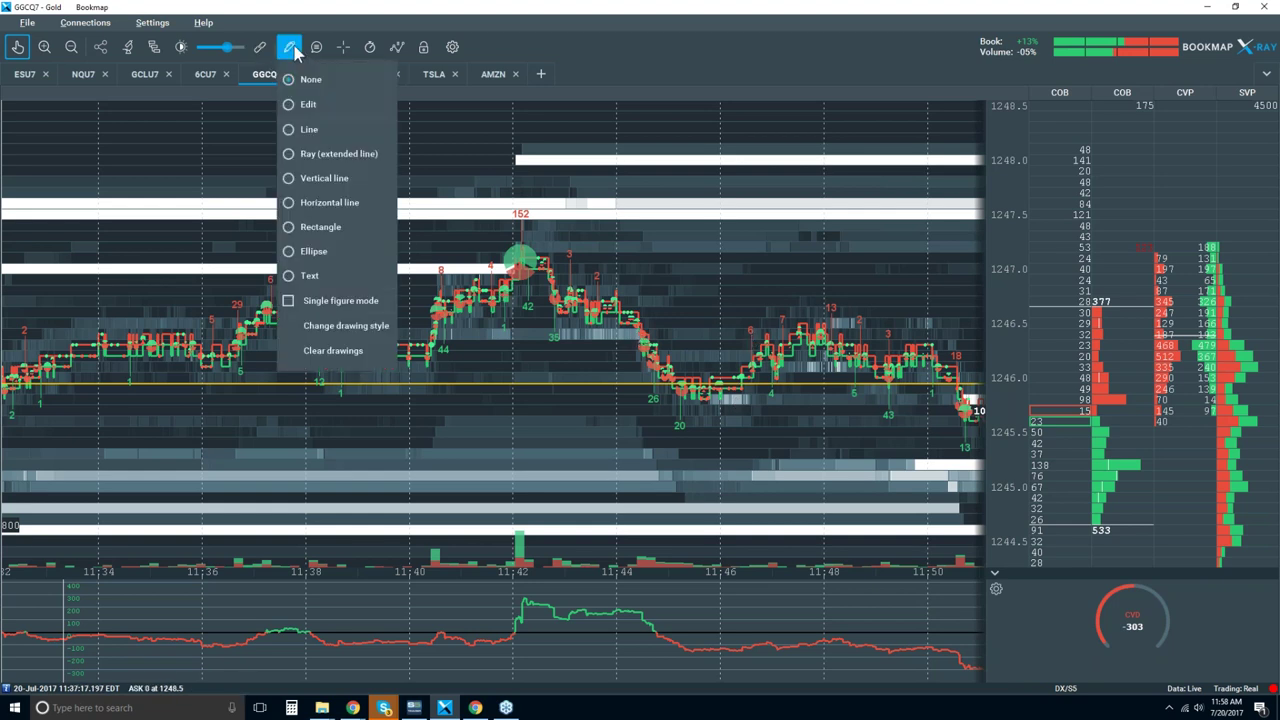
left_click(320, 138)
left_click(664, 285)
left_click(898, 288)
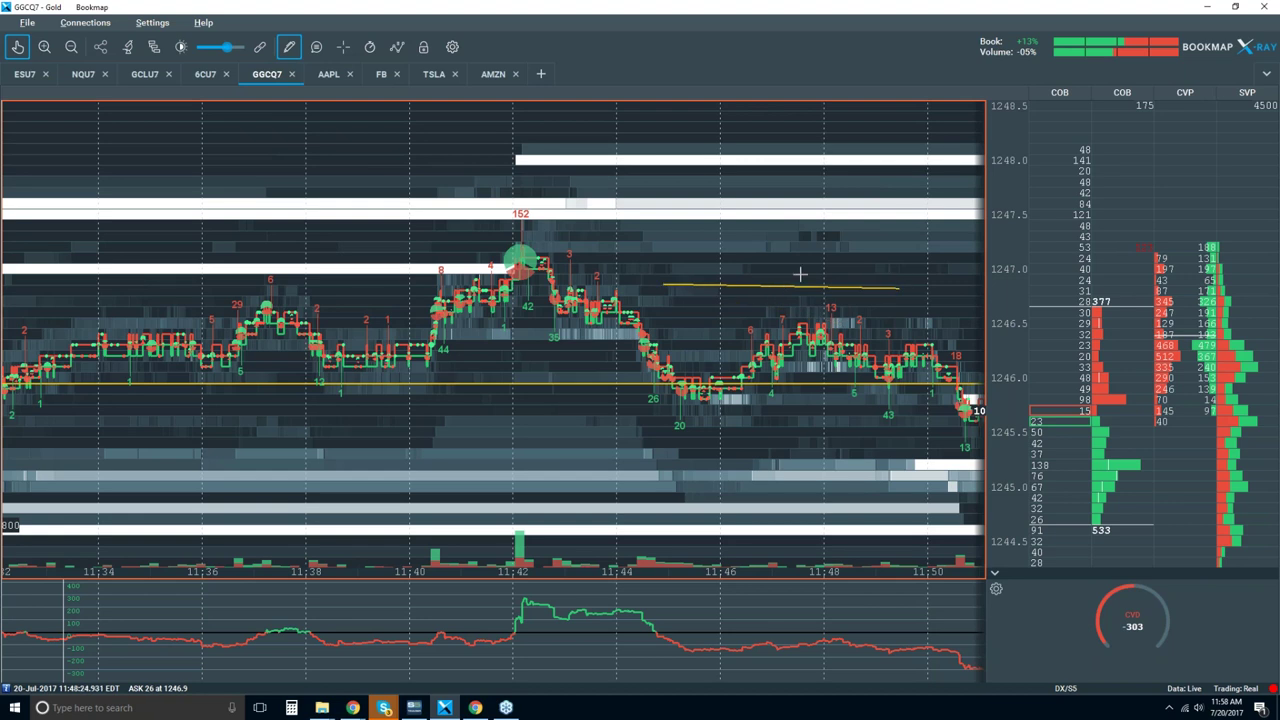
- Draw a horizontal line at about 1246.5 across the top of the secondary rally and turn drawing mode off
left_click(289, 47)
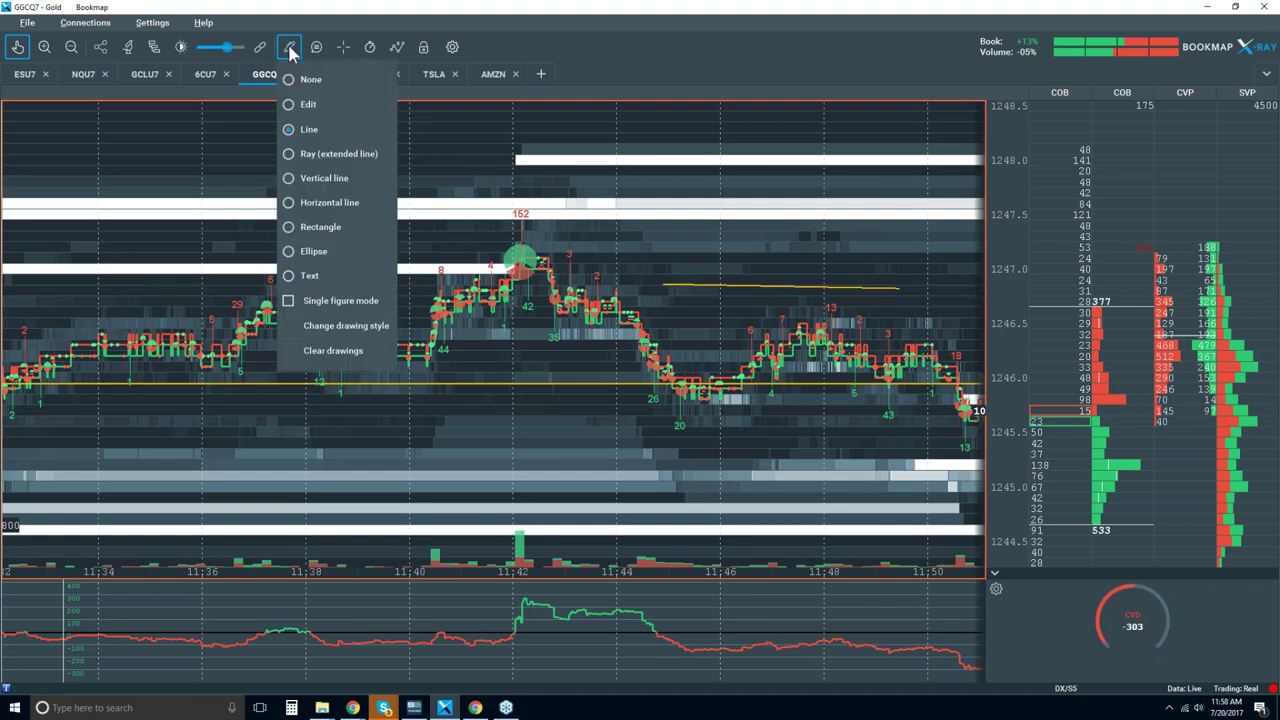
left_click(346, 204)
left_click(677, 325)
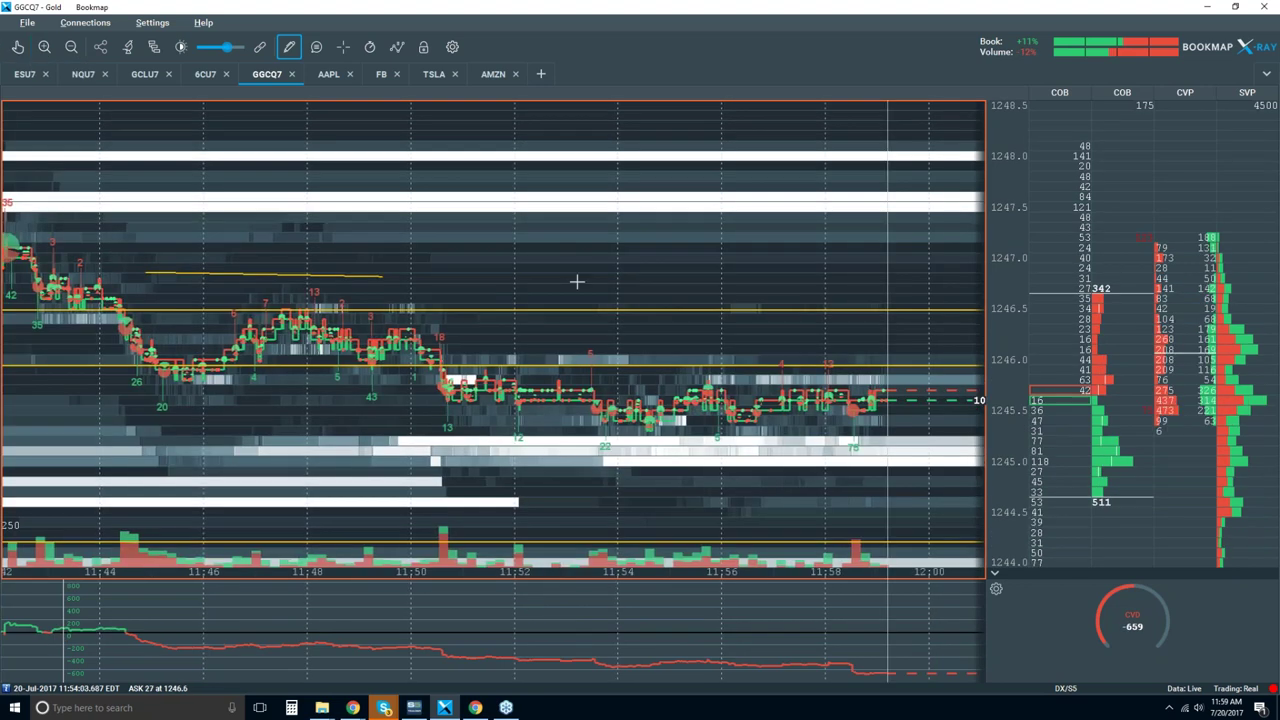
scroll(398, 268, "down", 2)
left_click(17, 46)
scroll(541, 285, "up", 4)
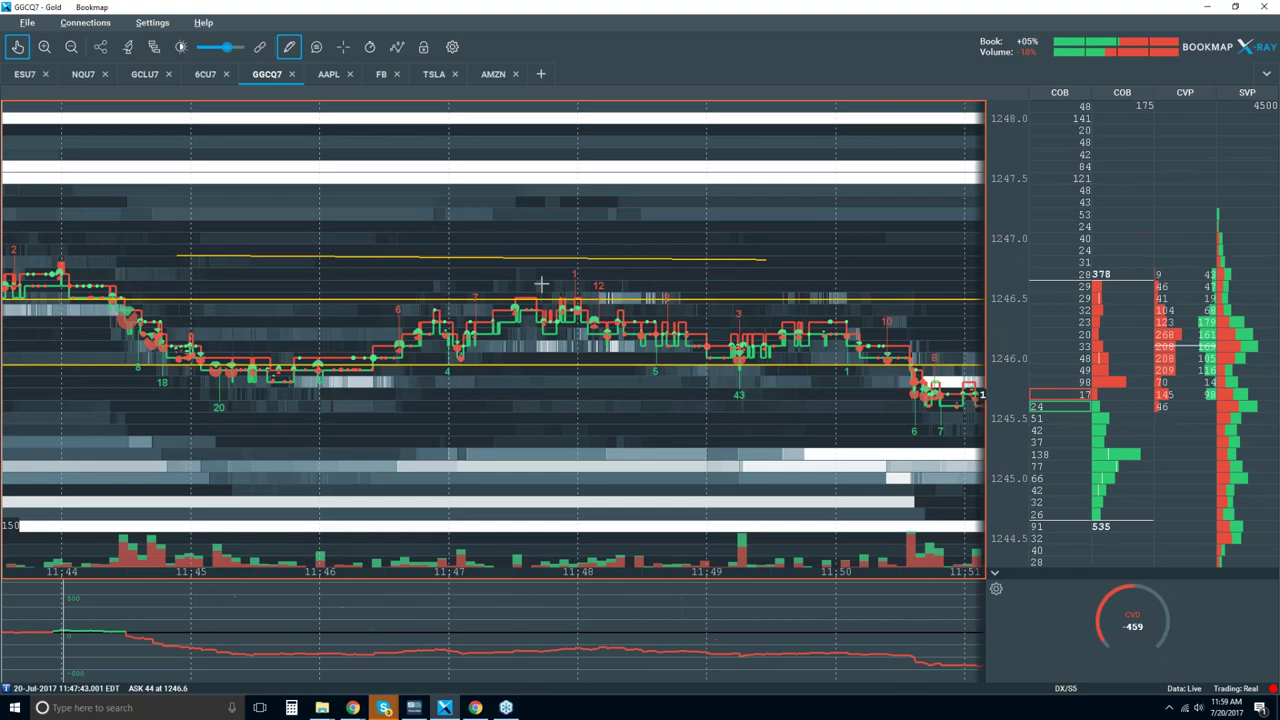
left_click(289, 47)
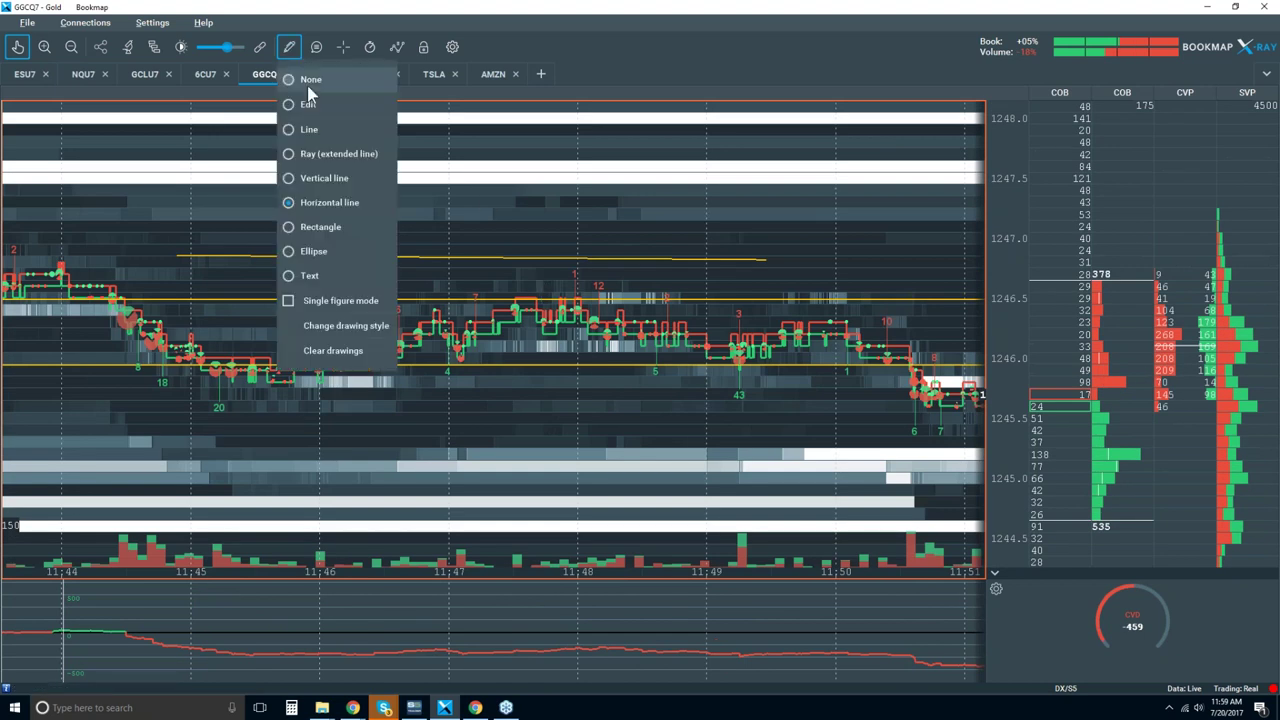
left_click(309, 80)
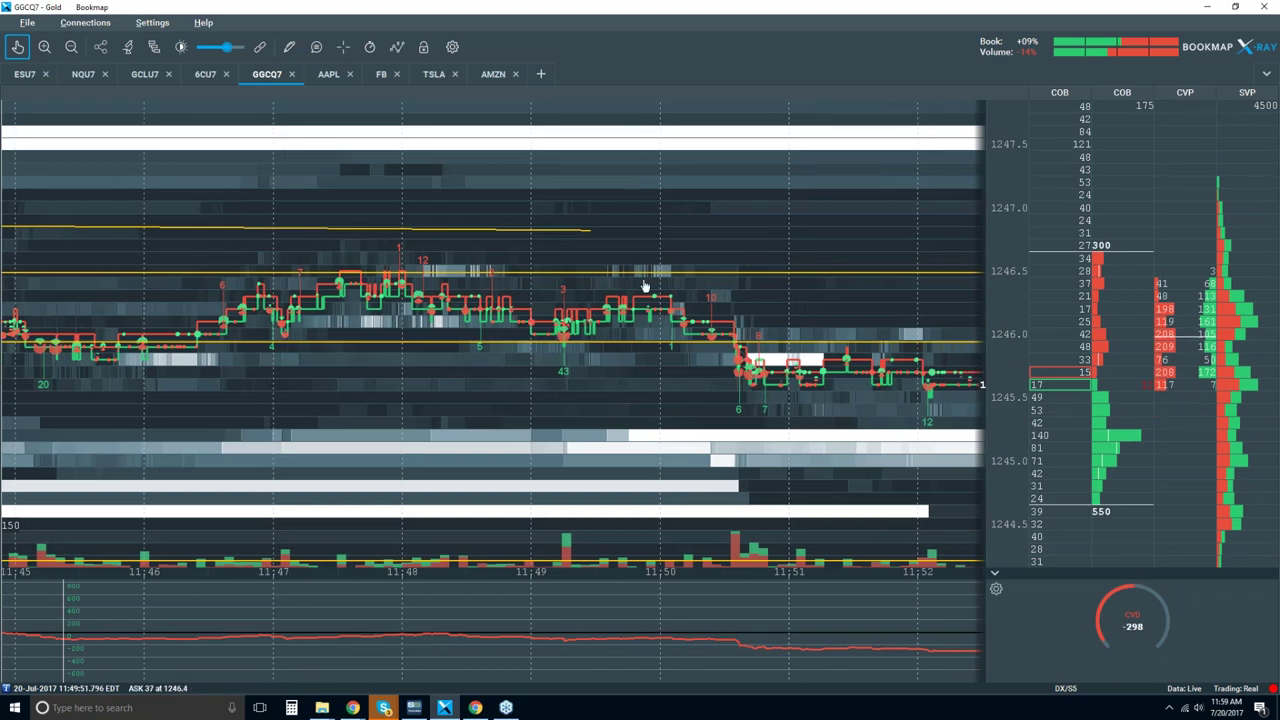
- Review the drawn levels against gold's price action from 11:00 to 12:00
scroll(645, 287, "down", 5)
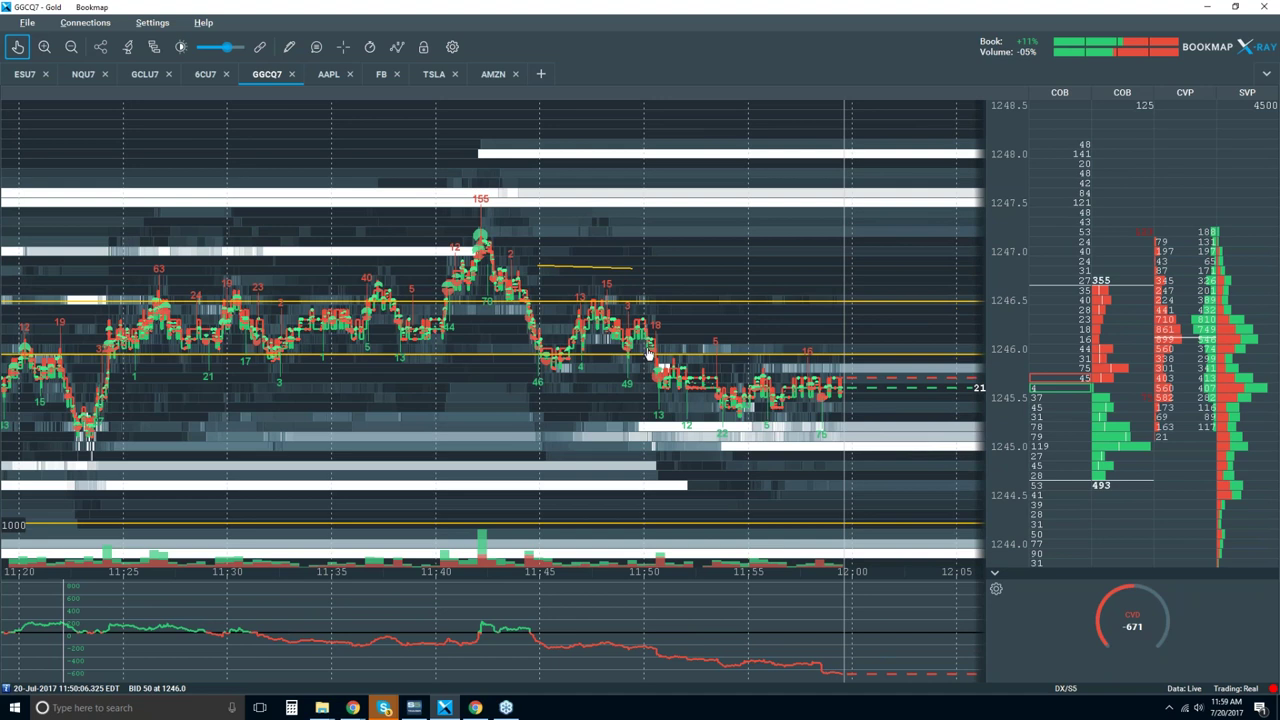
scroll(617, 325, "down", 1)
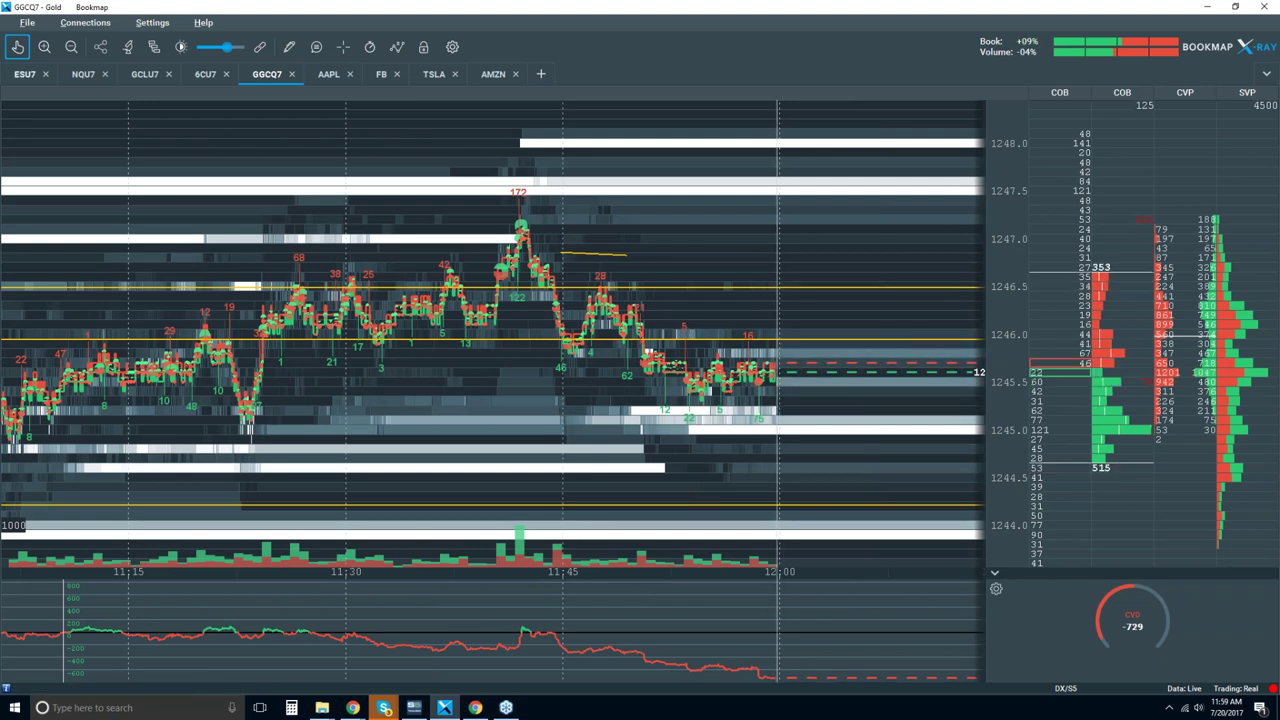
scroll(40, 97, "down", 2)
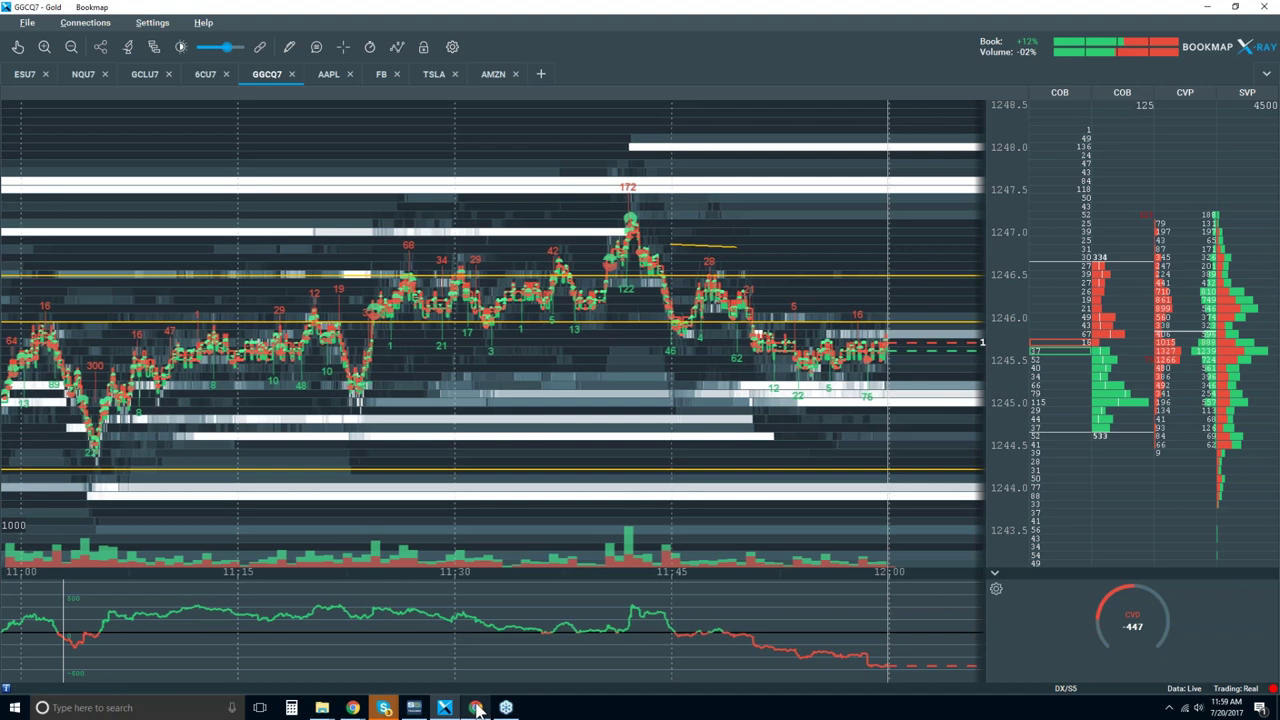
- Switch to Chrome and view the Bookmap Education Course playlist and the subscription plans on bookmap.com
mouse_move(355, 710)
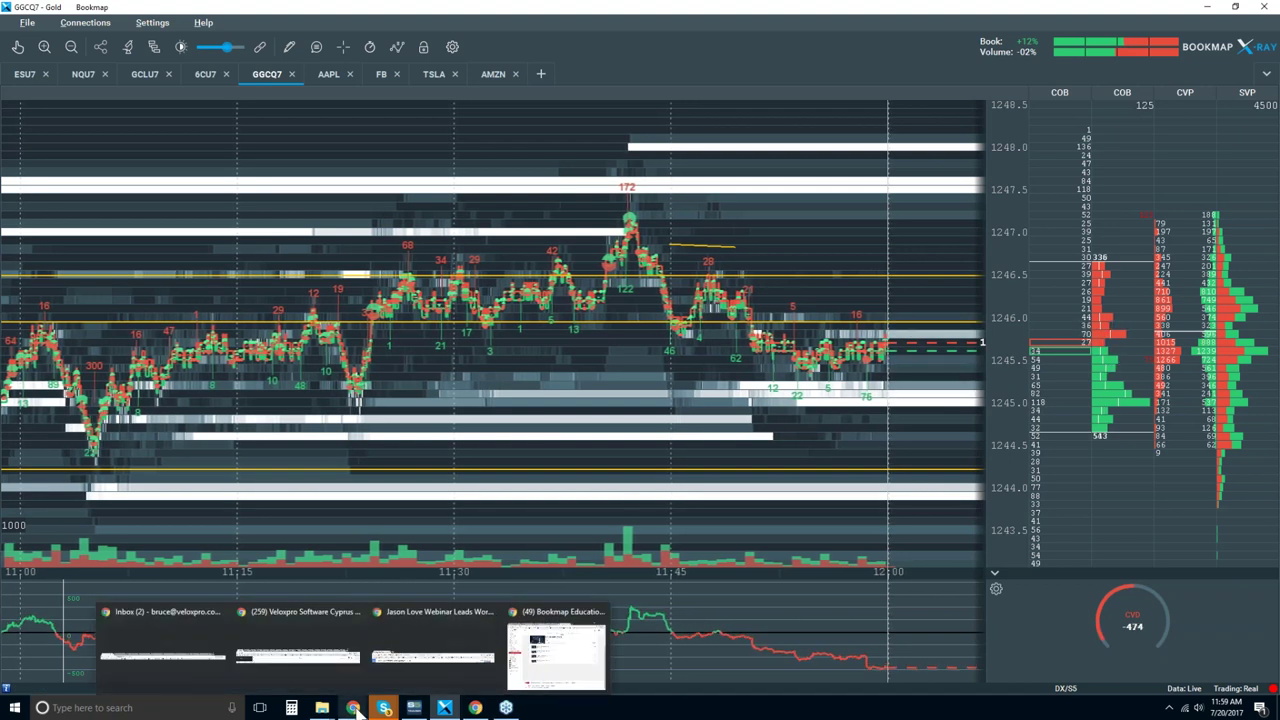
left_click(553, 657)
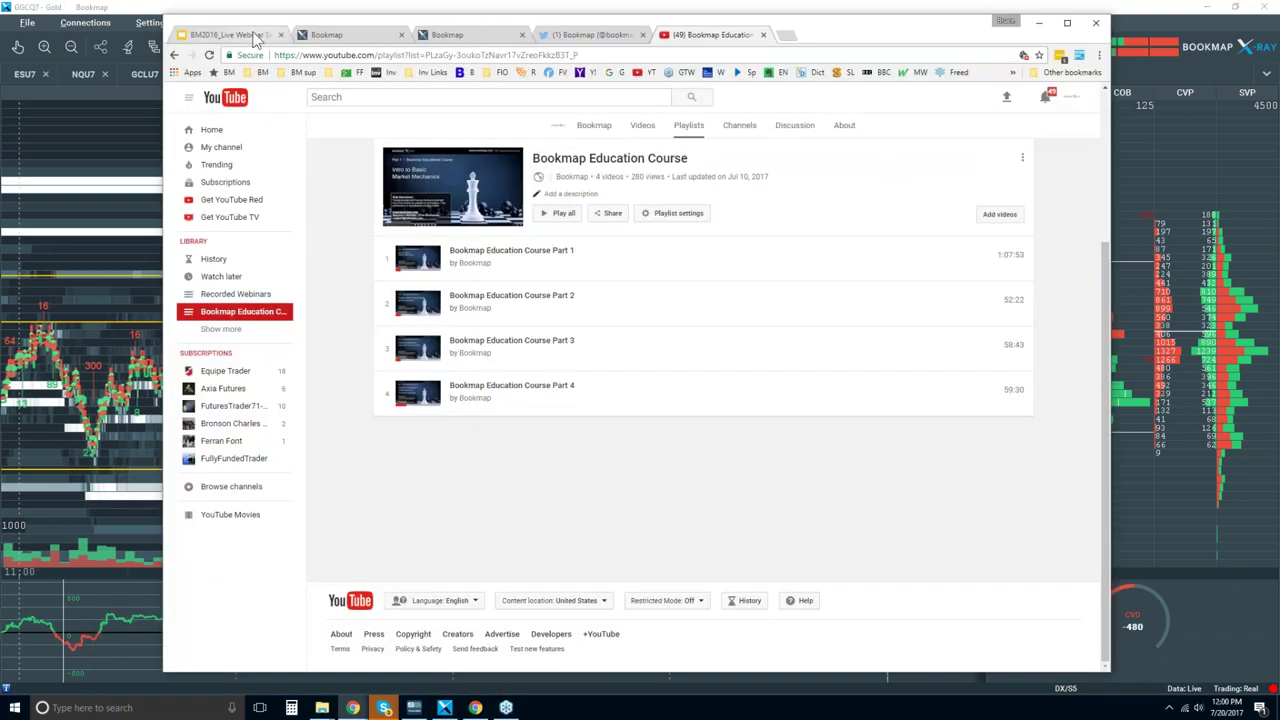
left_click(330, 34)
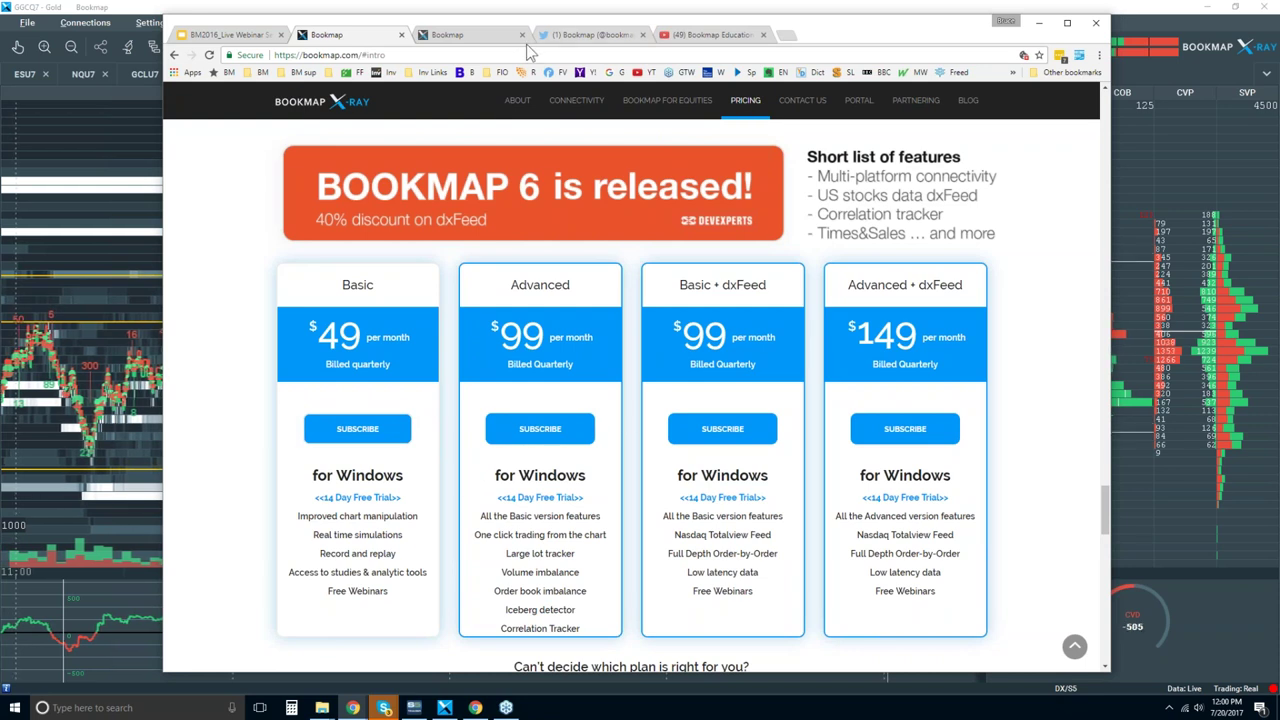
- Open the Order Flow video snippets playlist from the Bookmap YouTube channel's playlists
left_click(712, 35)
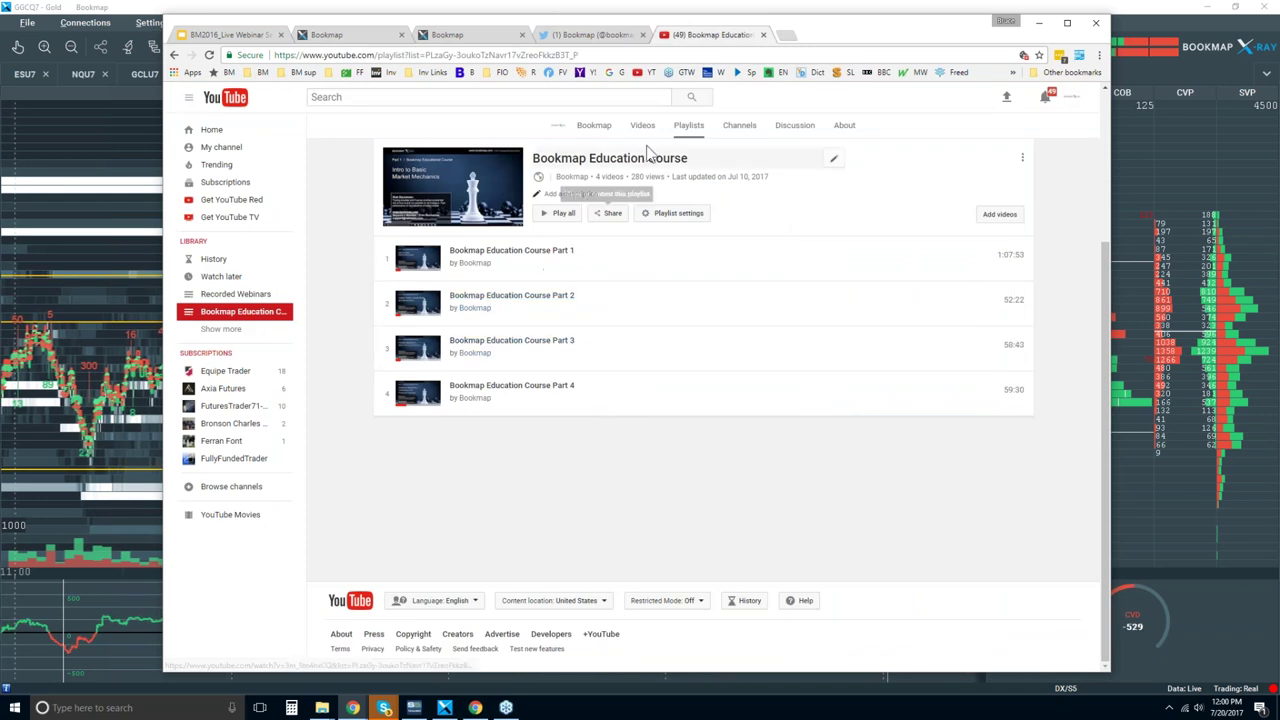
left_click(684, 131)
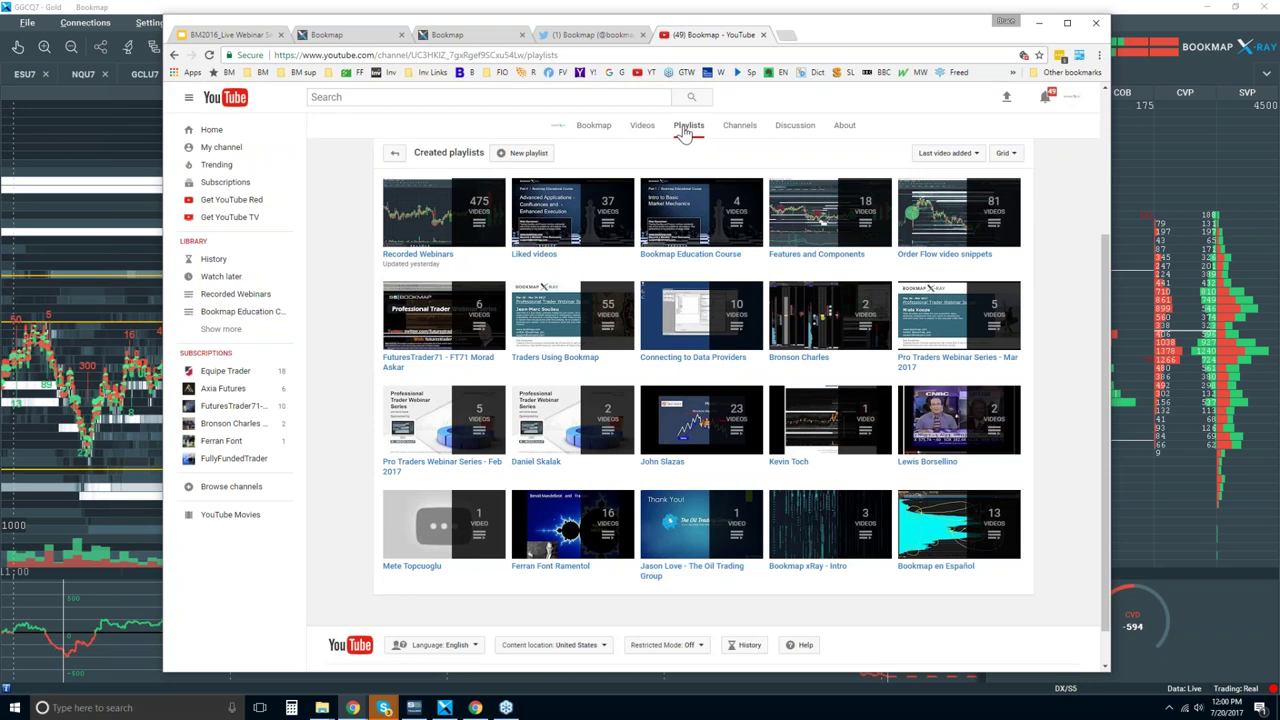
mouse_move(883, 243)
left_click(948, 256)
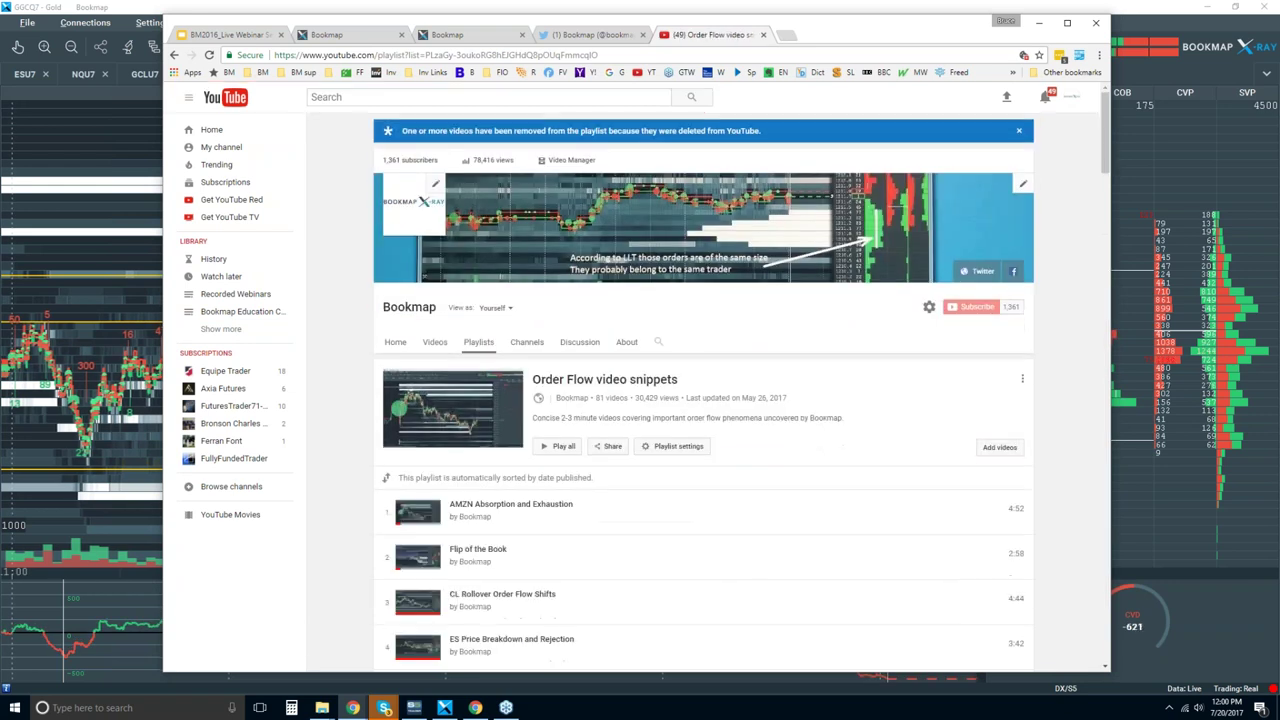
- Open the video Flip of the Book from the playlist, select its web address and pause the playback
scroll(742, 218, "down", 2)
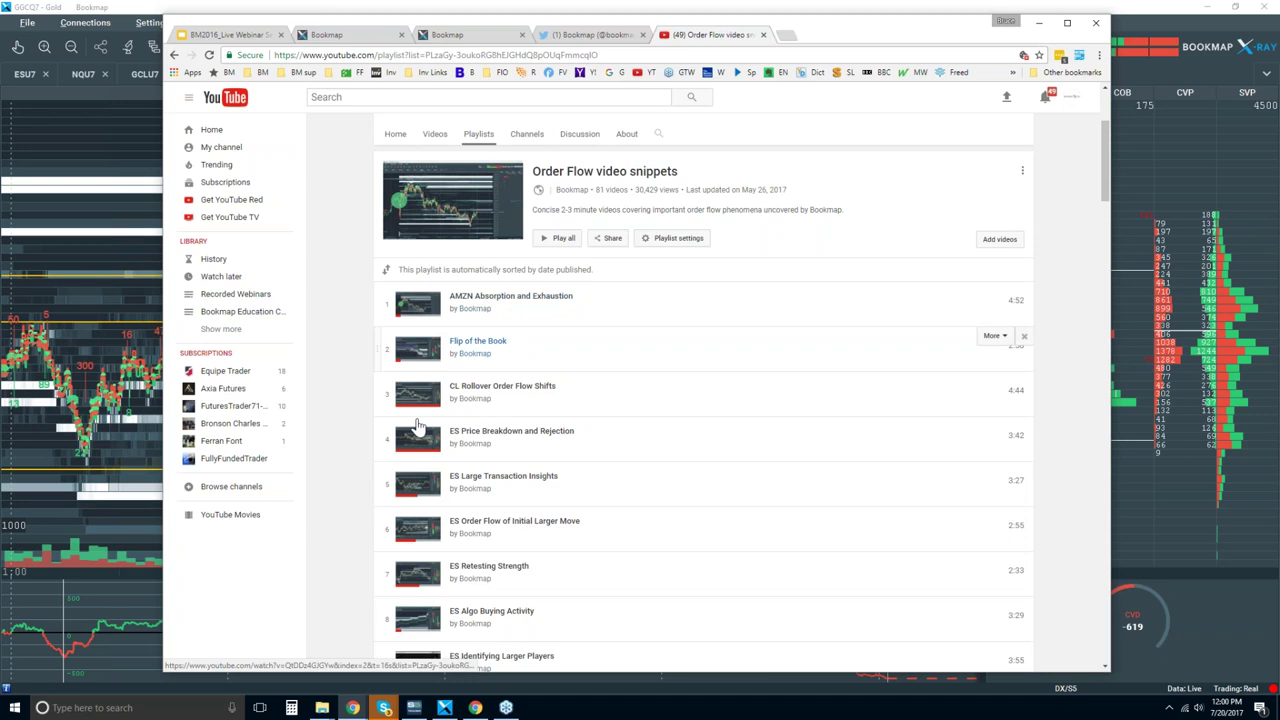
left_click(479, 343)
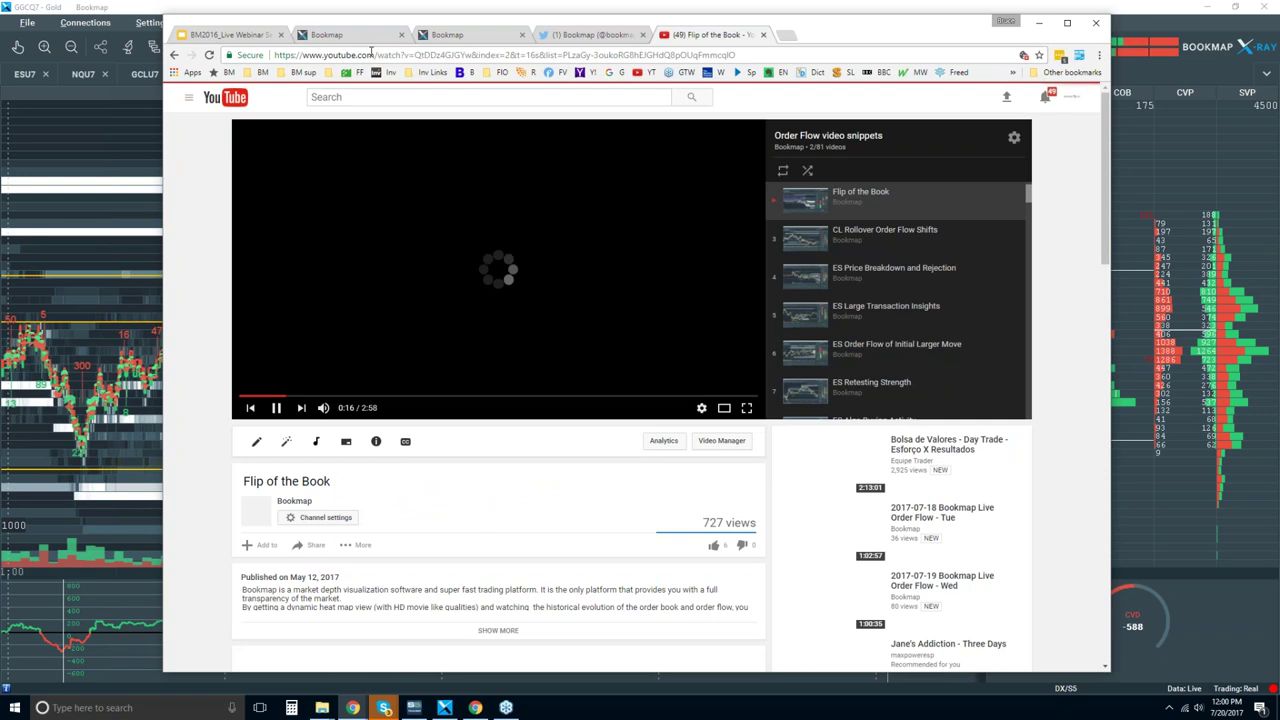
left_click(372, 54)
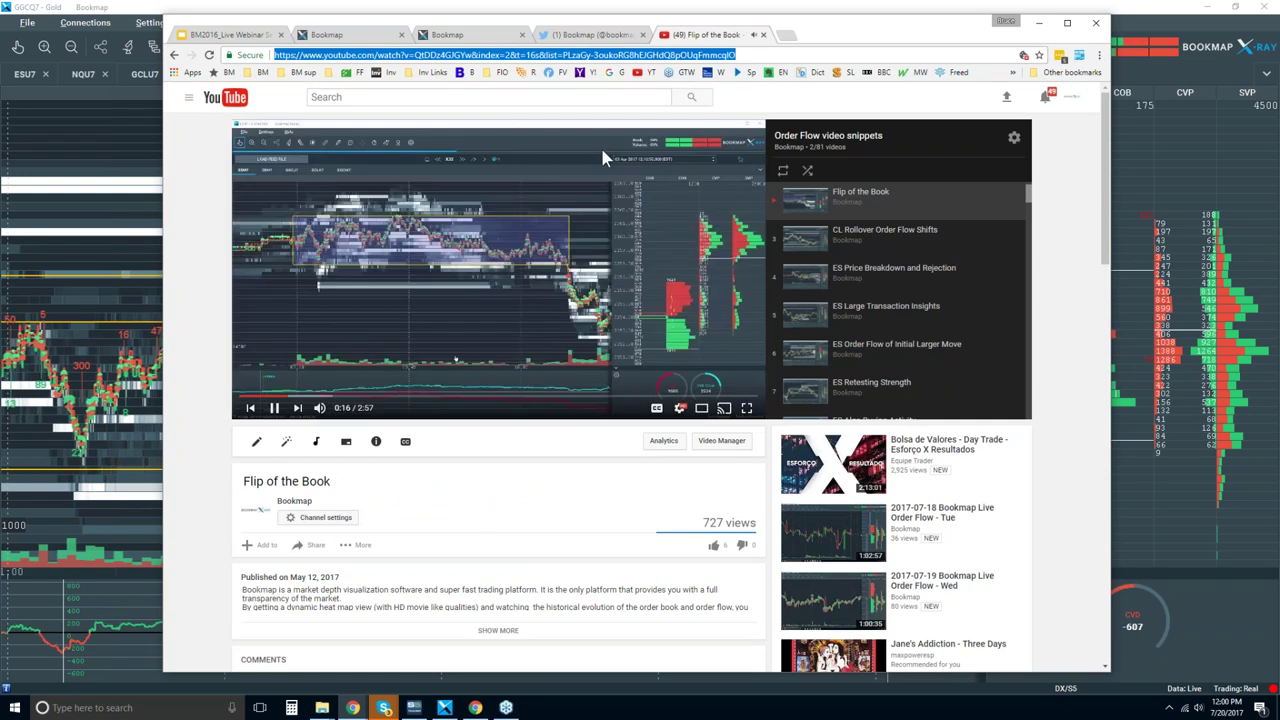
left_click(603, 168)
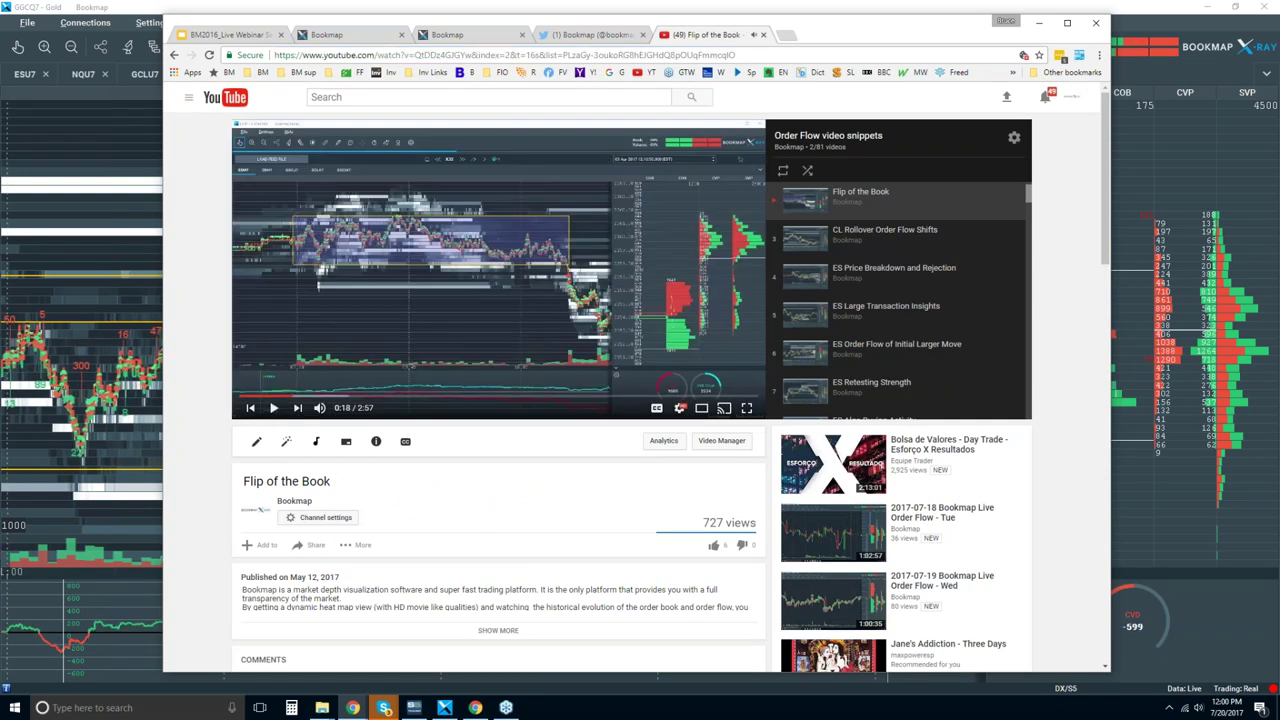